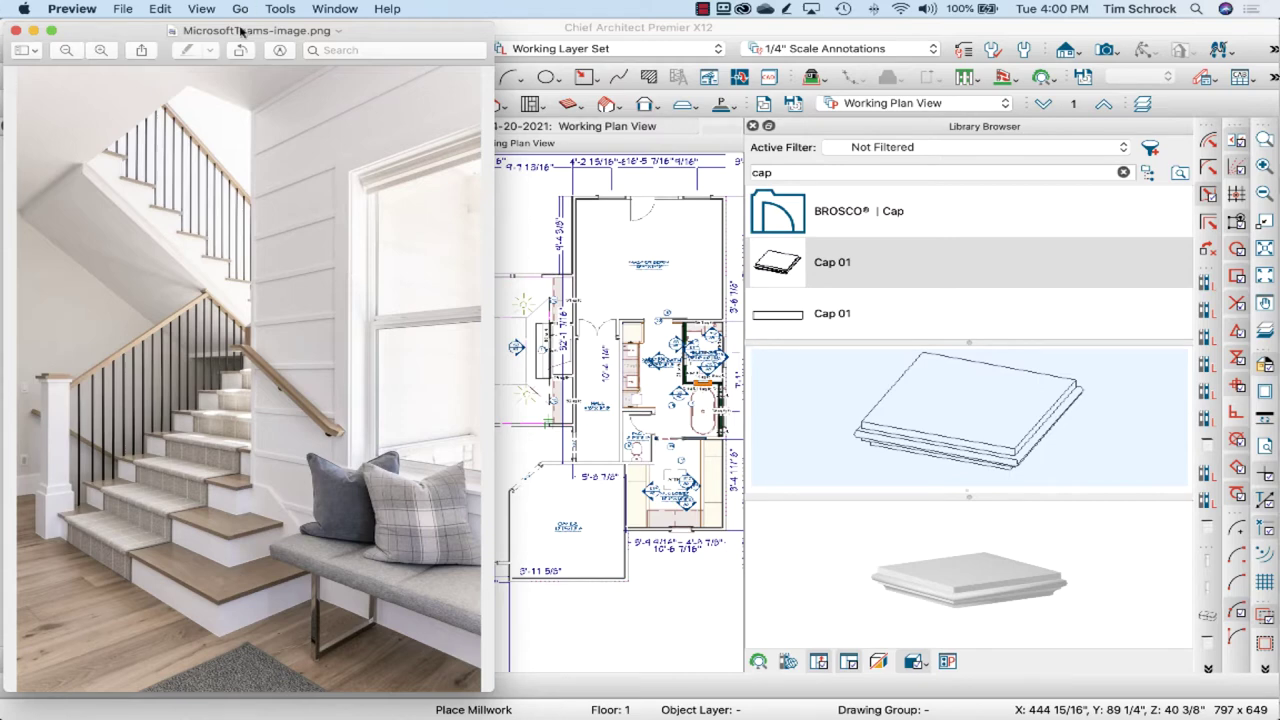
- Move the Preview window with the stair photo to the centre of the screen, over the plan
drag(241, 29, 542, 24)
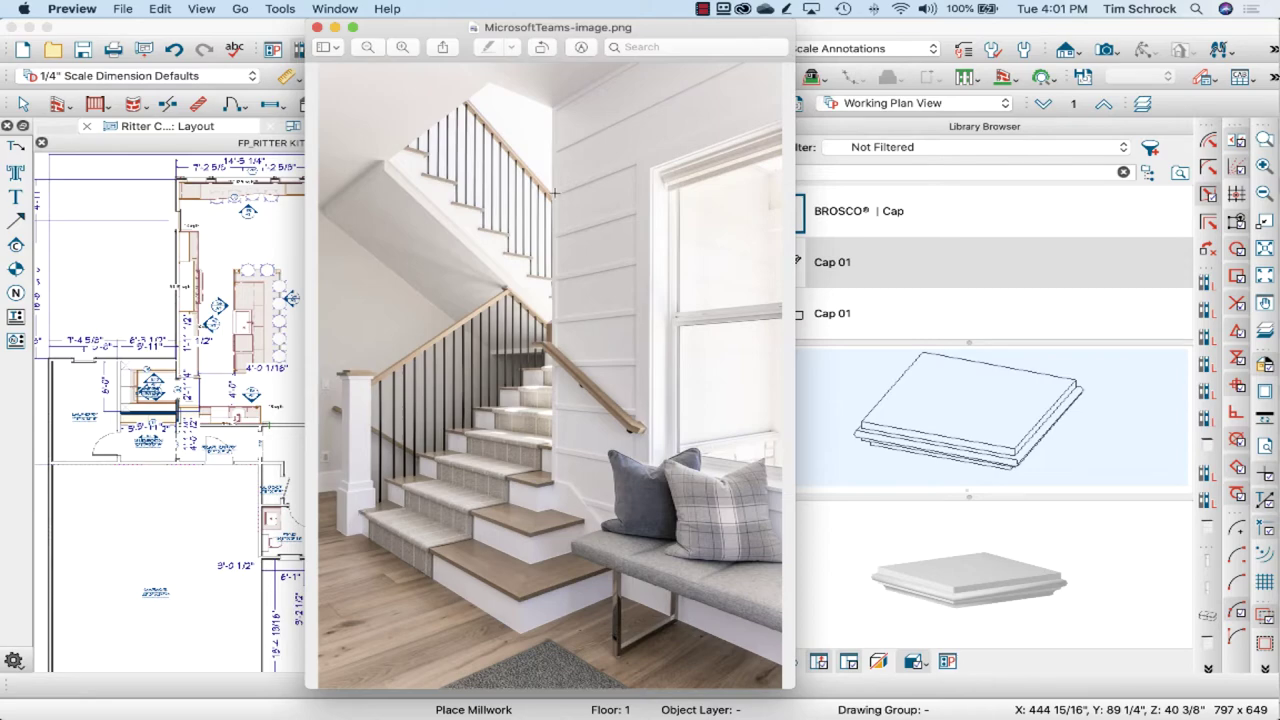
- Zoom to the stair and cut a backclipped cross-section across it
click(890, 29)
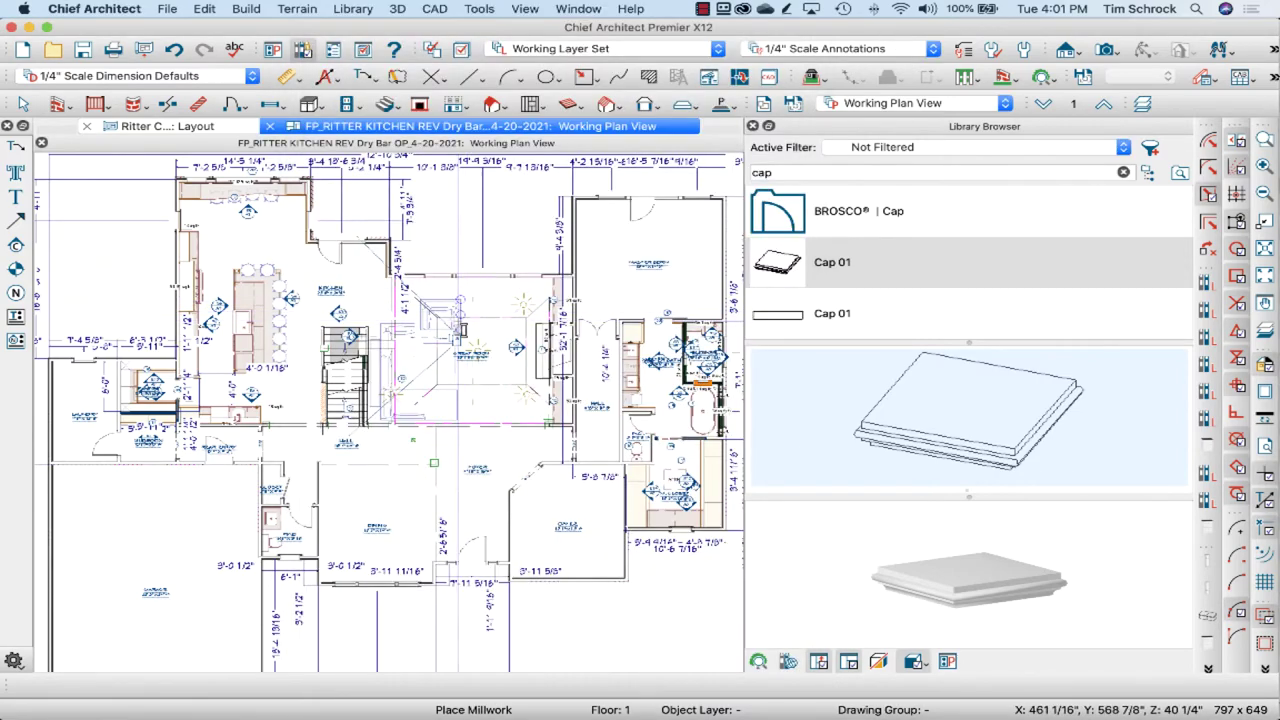
scroll(366, 368, up, 3)
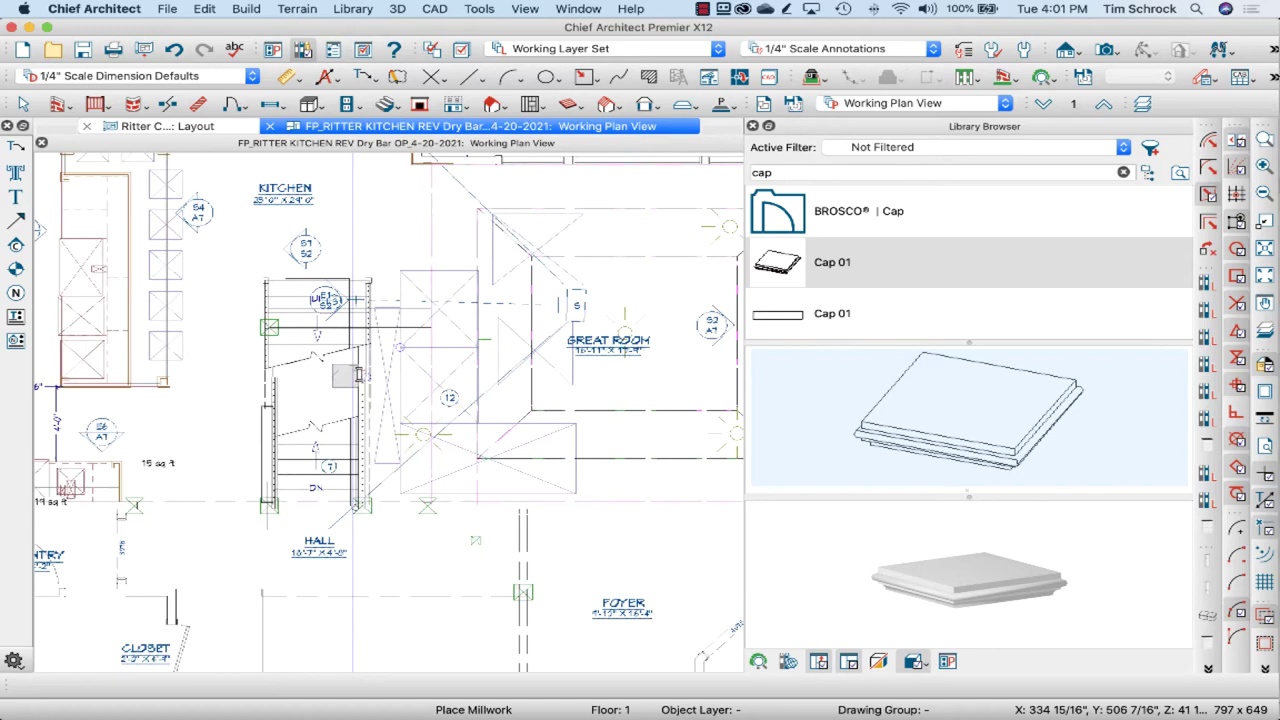
click(1066, 49)
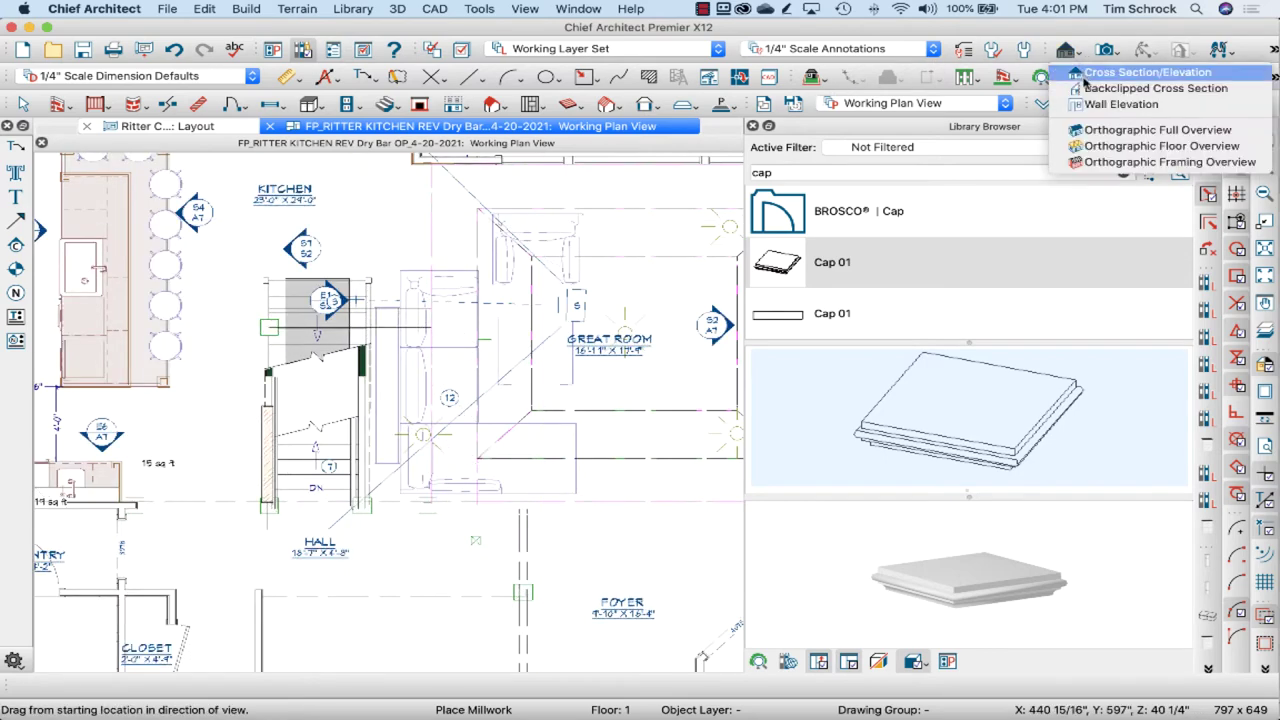
click(1150, 88)
drag(317, 373, 430, 383)
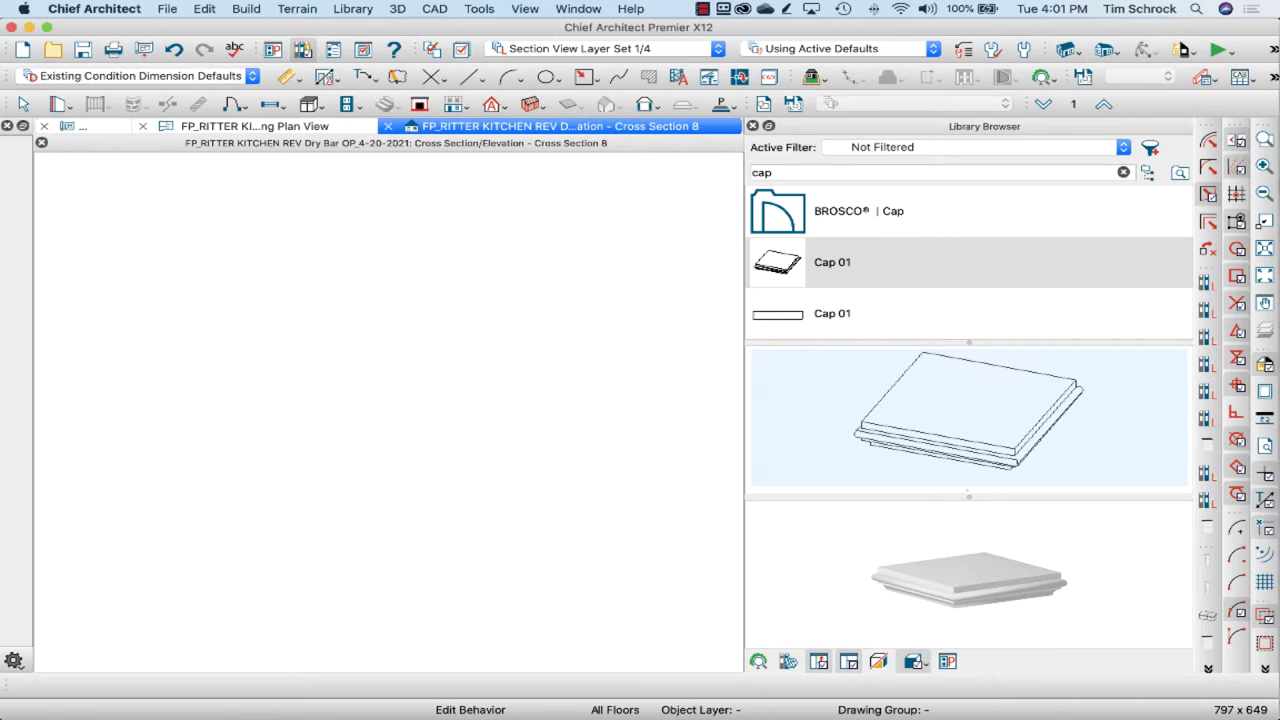
- Zoom in to inspect the cross-section, then go back to the floor plan view
scroll(274, 380, up, 4)
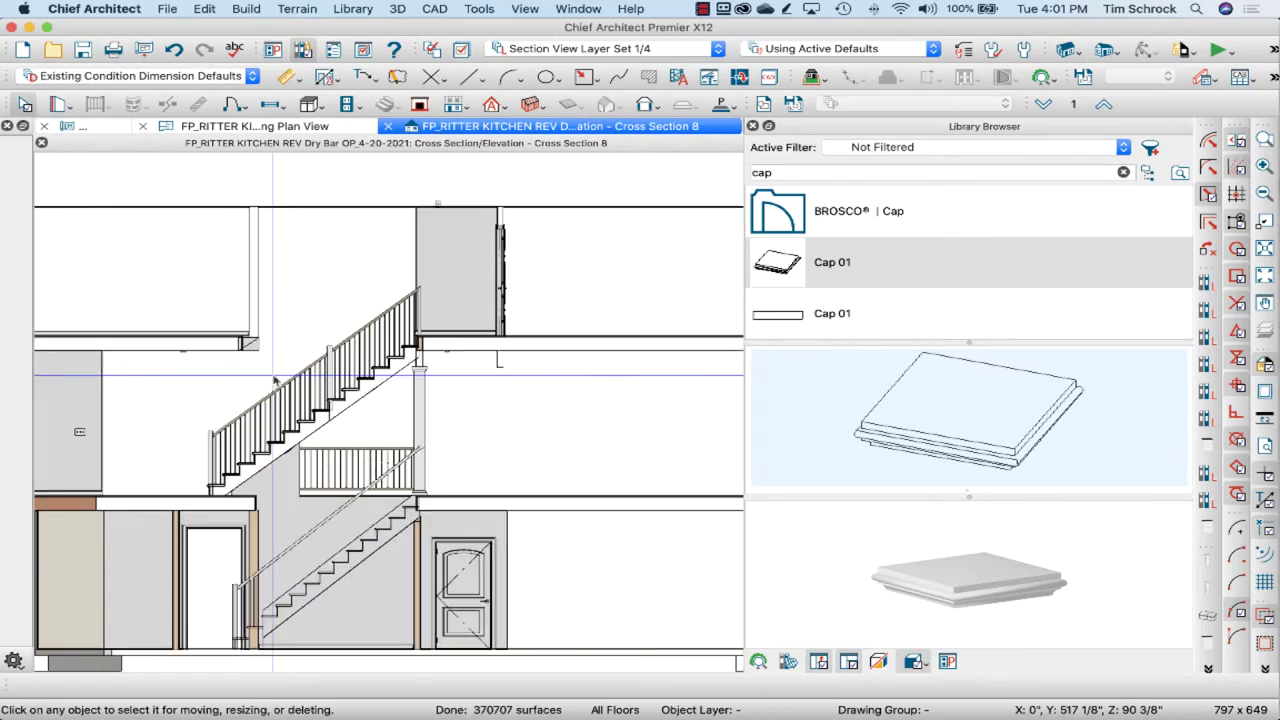
scroll(274, 380, up, 1)
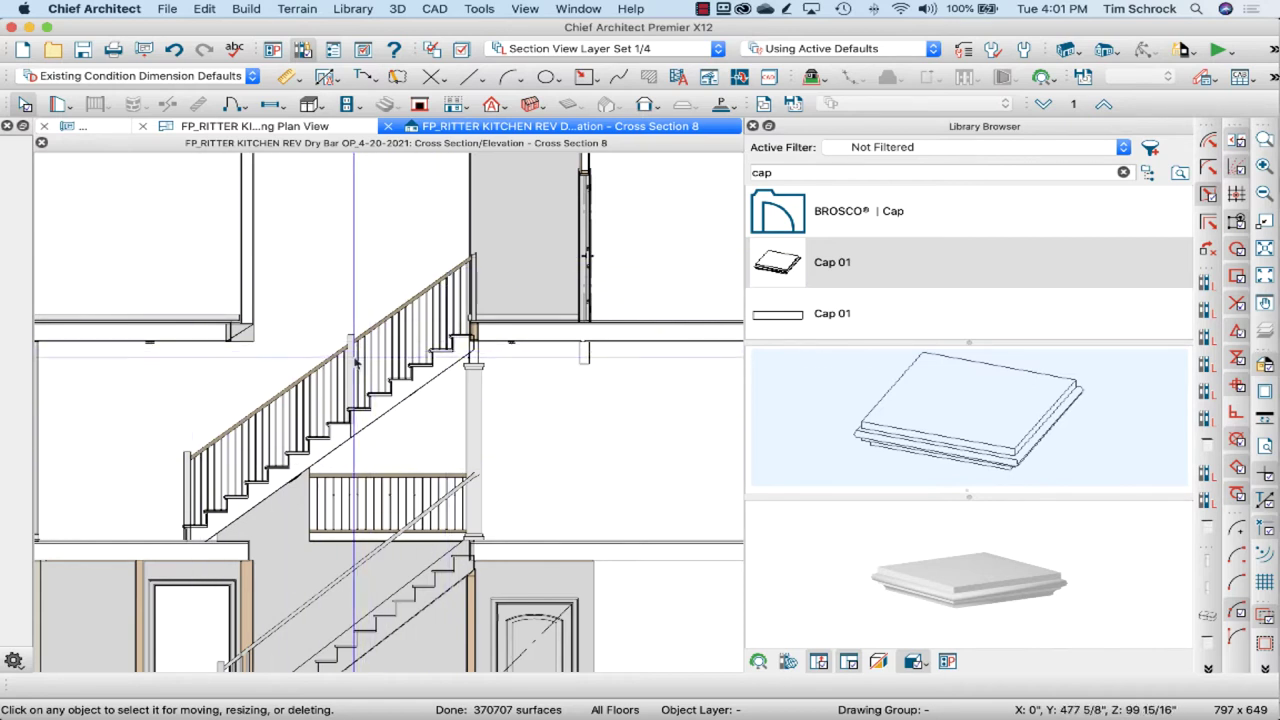
mouse_move(360, 700)
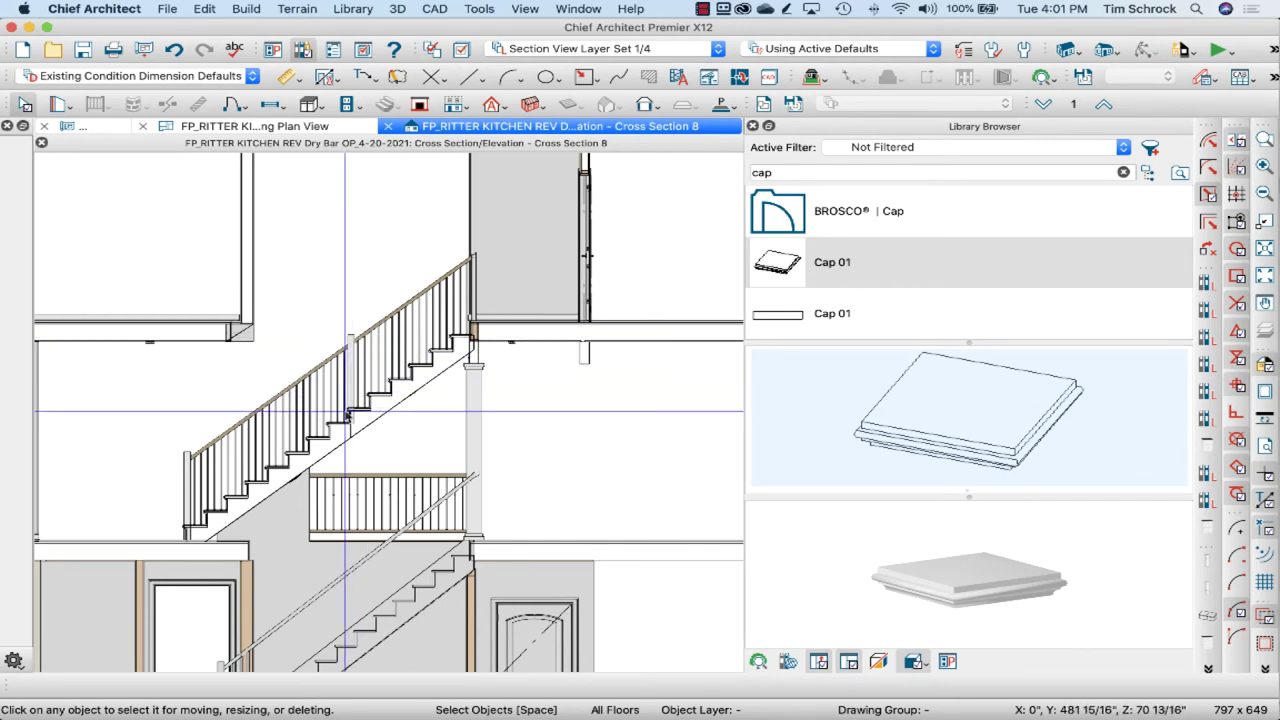
click(289, 128)
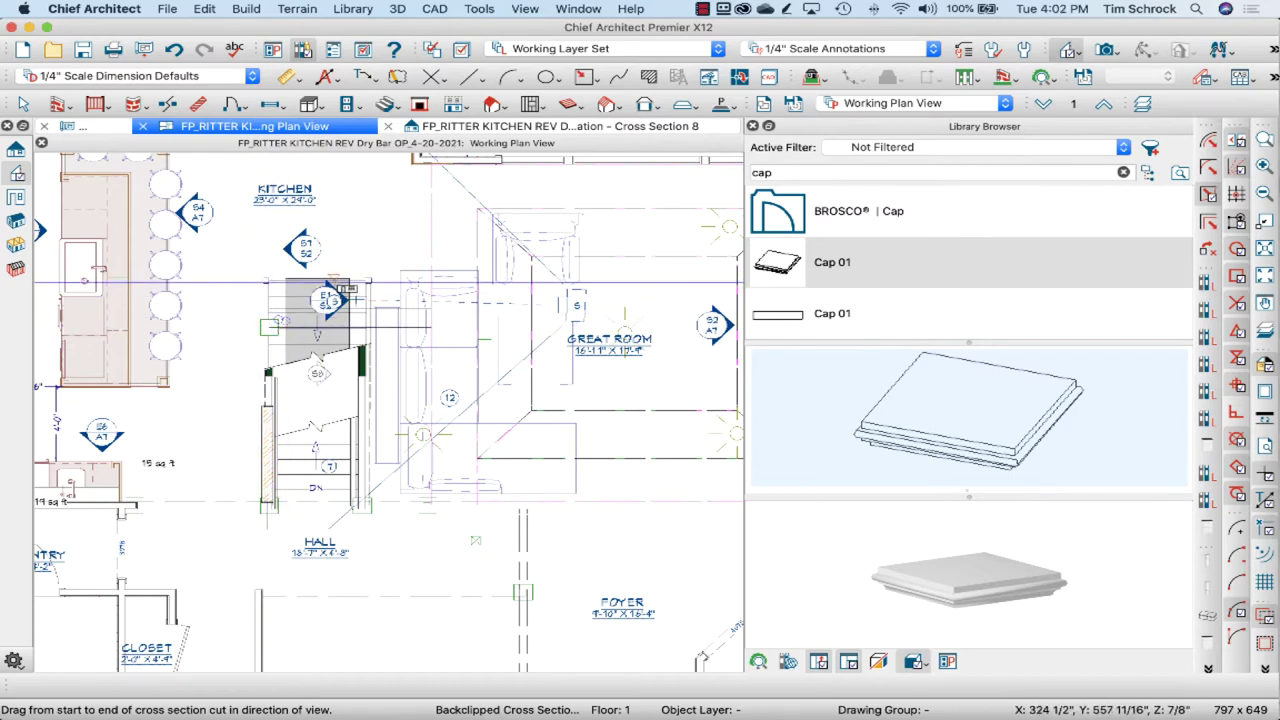
- Glance at the stair photo, then return to the plan and close the Cross Section 8 tab
mouse_move(820, 715)
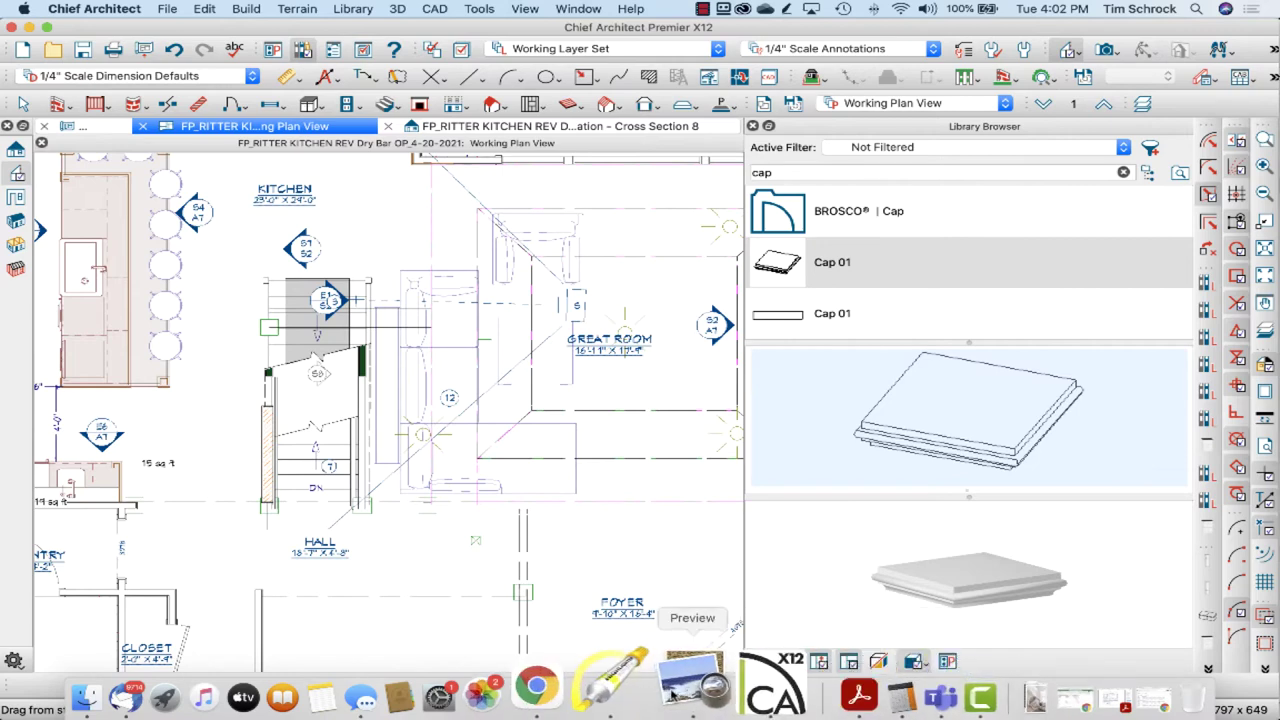
click(703, 697)
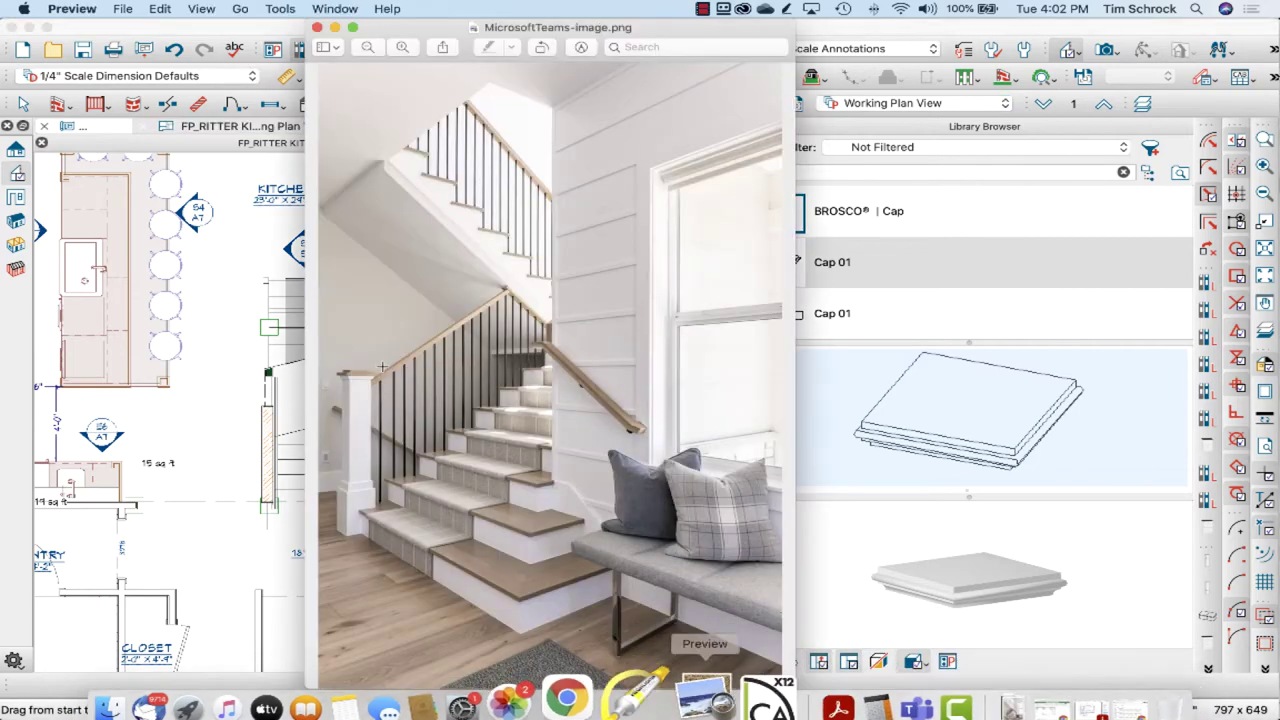
click(196, 148)
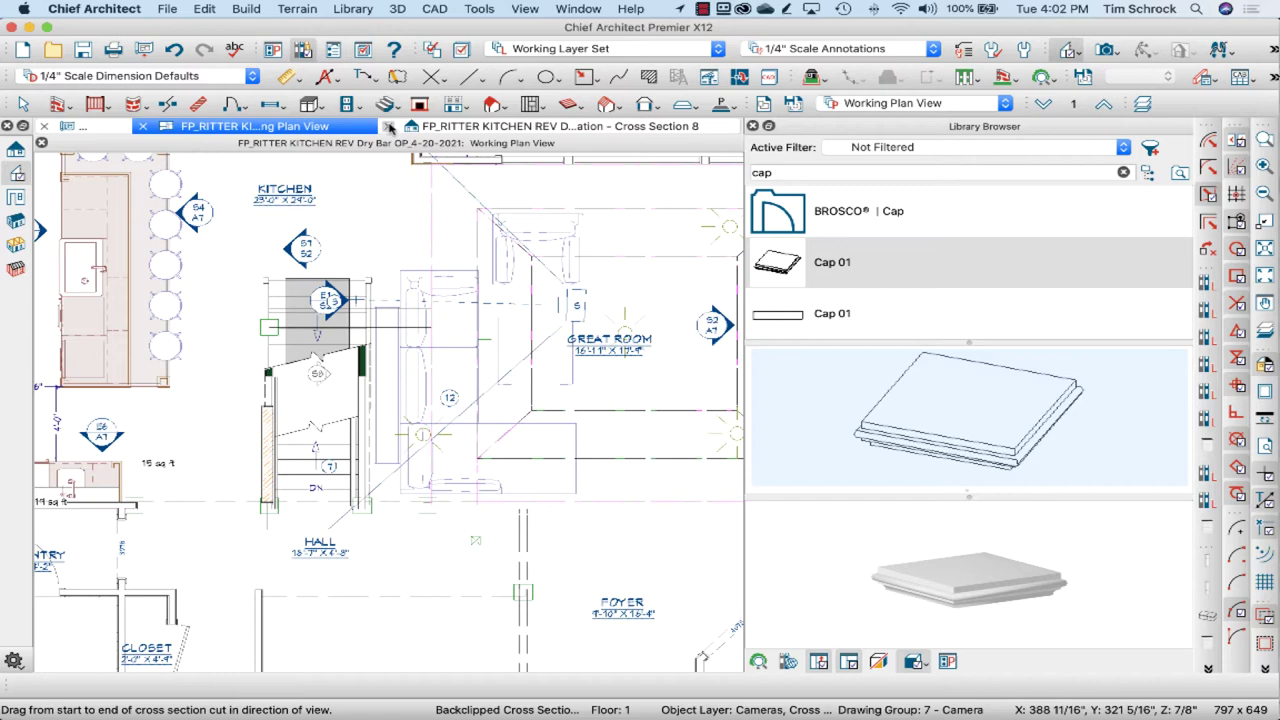
click(389, 124)
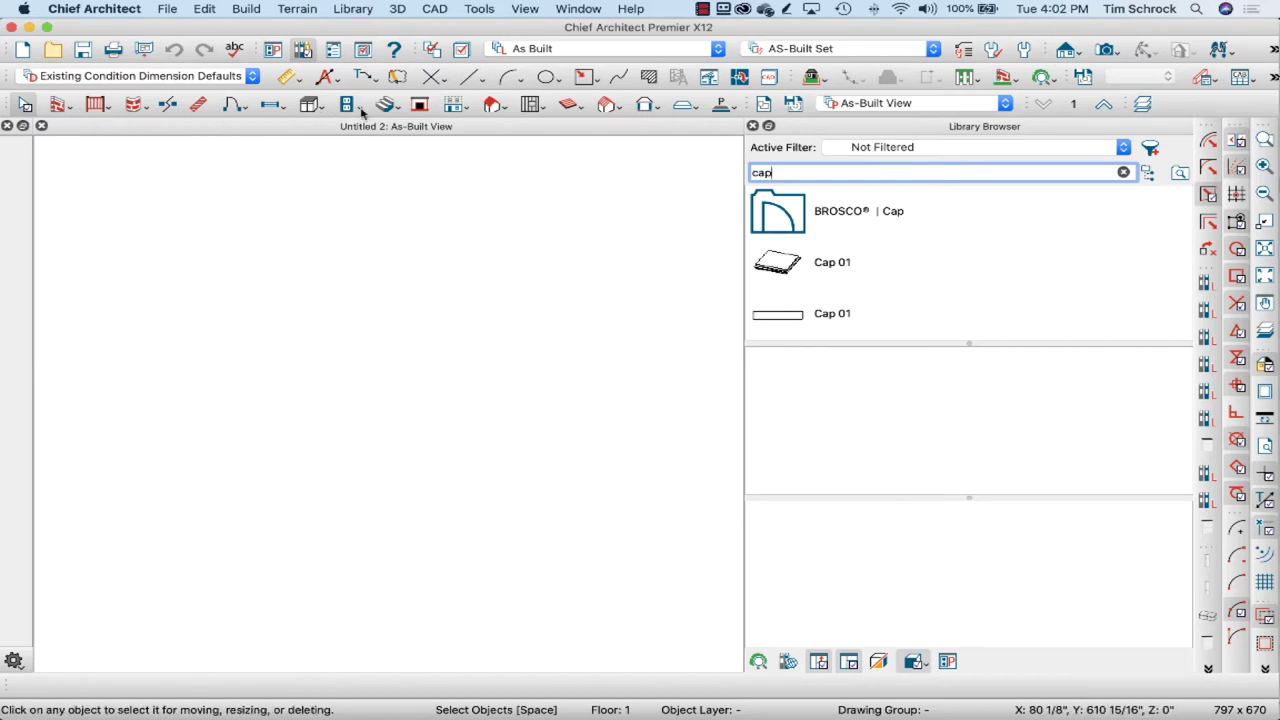
- Pick Rectangular Polyline and switch the new plan to Working Plan View
click(586, 77)
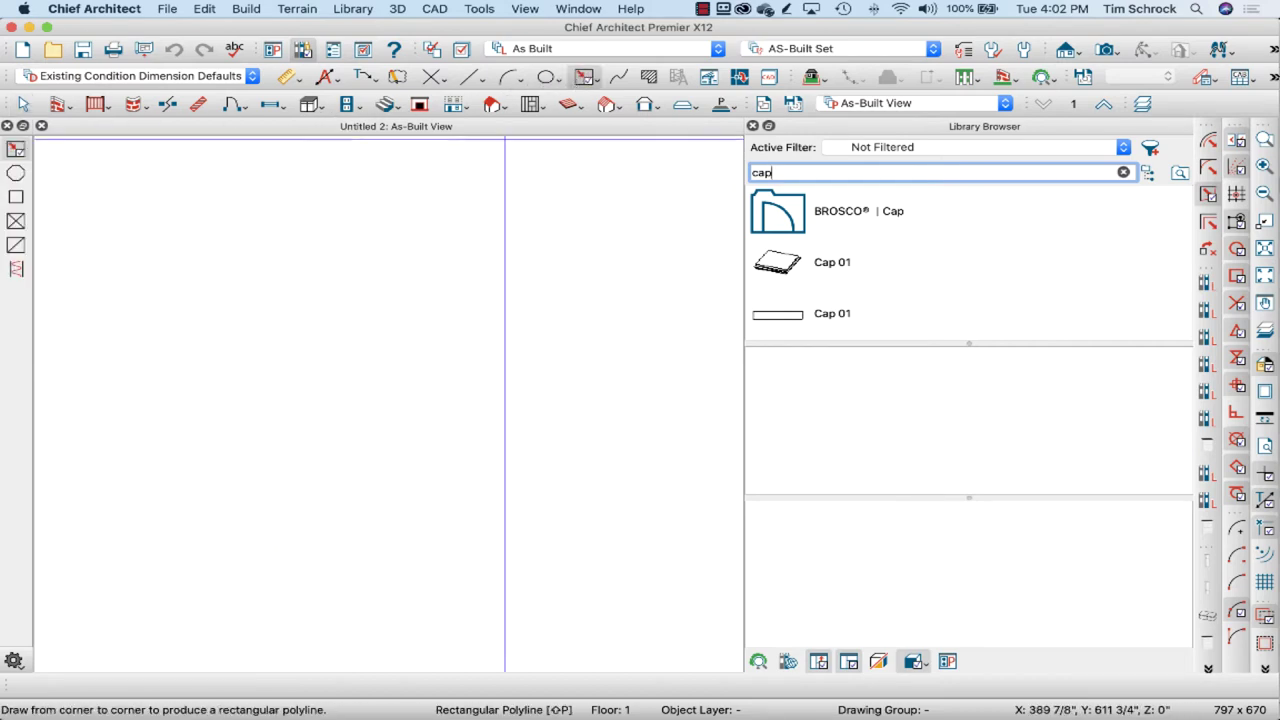
click(800, 50)
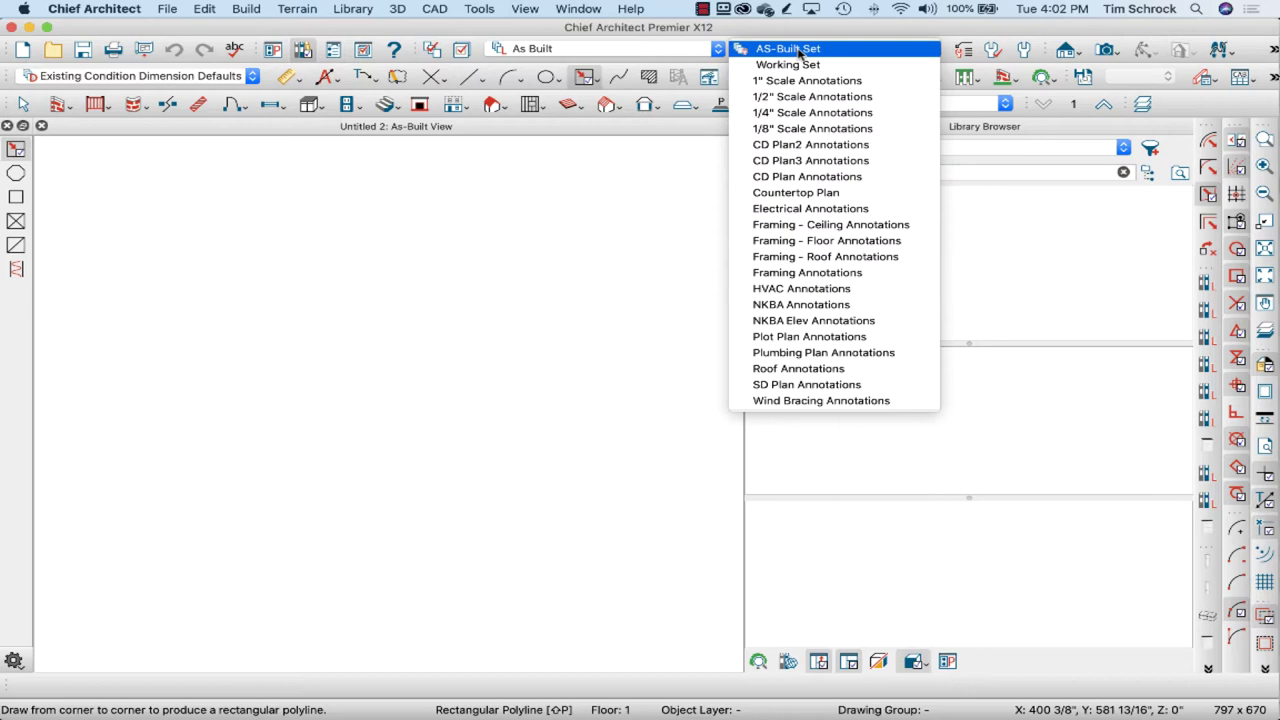
click(800, 50)
click(930, 103)
click(935, 88)
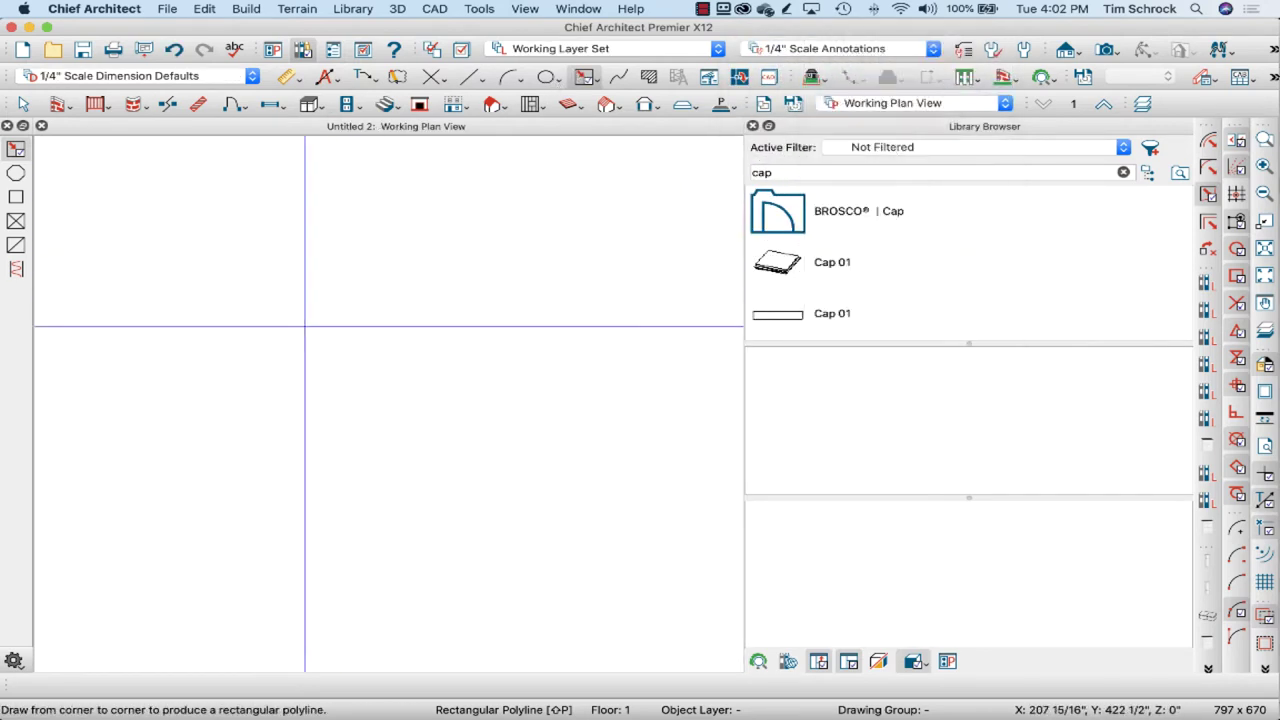
- Draw a 5 1/2 by 5 1/2 inch square using exact coordinates, then view the stair photo
drag(318, 397, 349, 366)
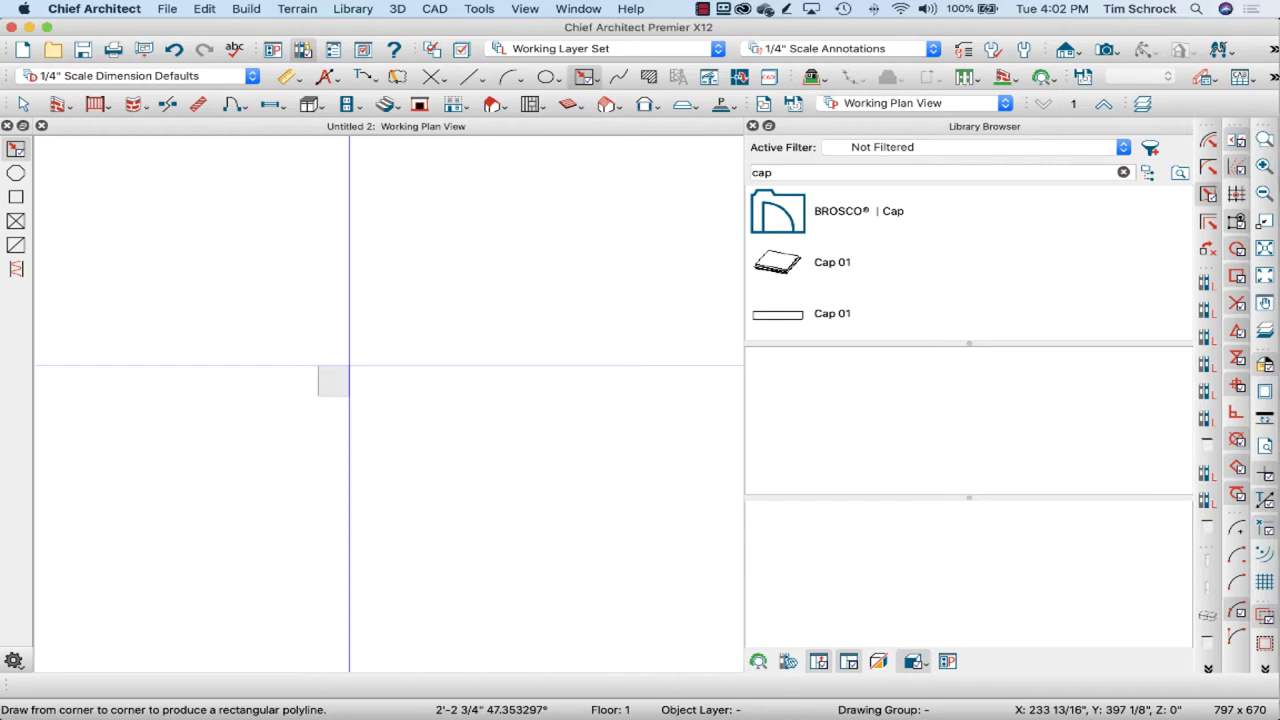
key(Tab)
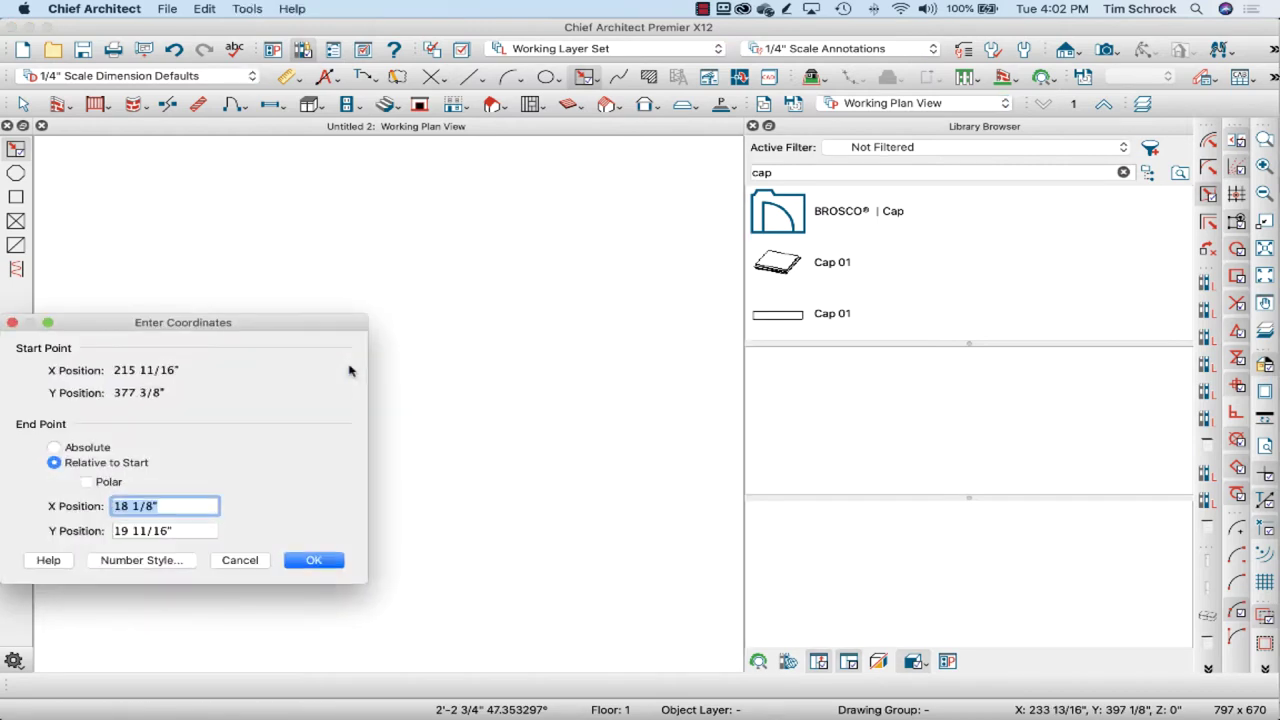
text(5 1/2)
key(Tab)
text(5 1/2)
key(Return)
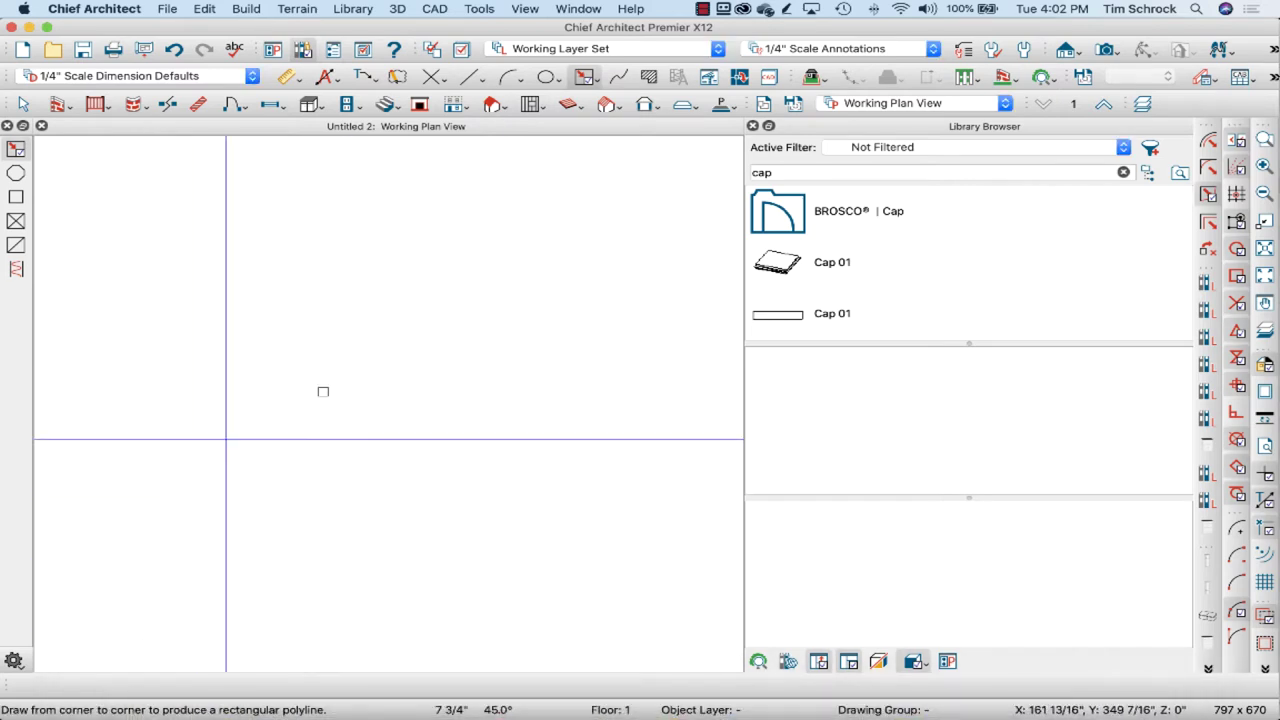
scroll(380, 363, up, 3)
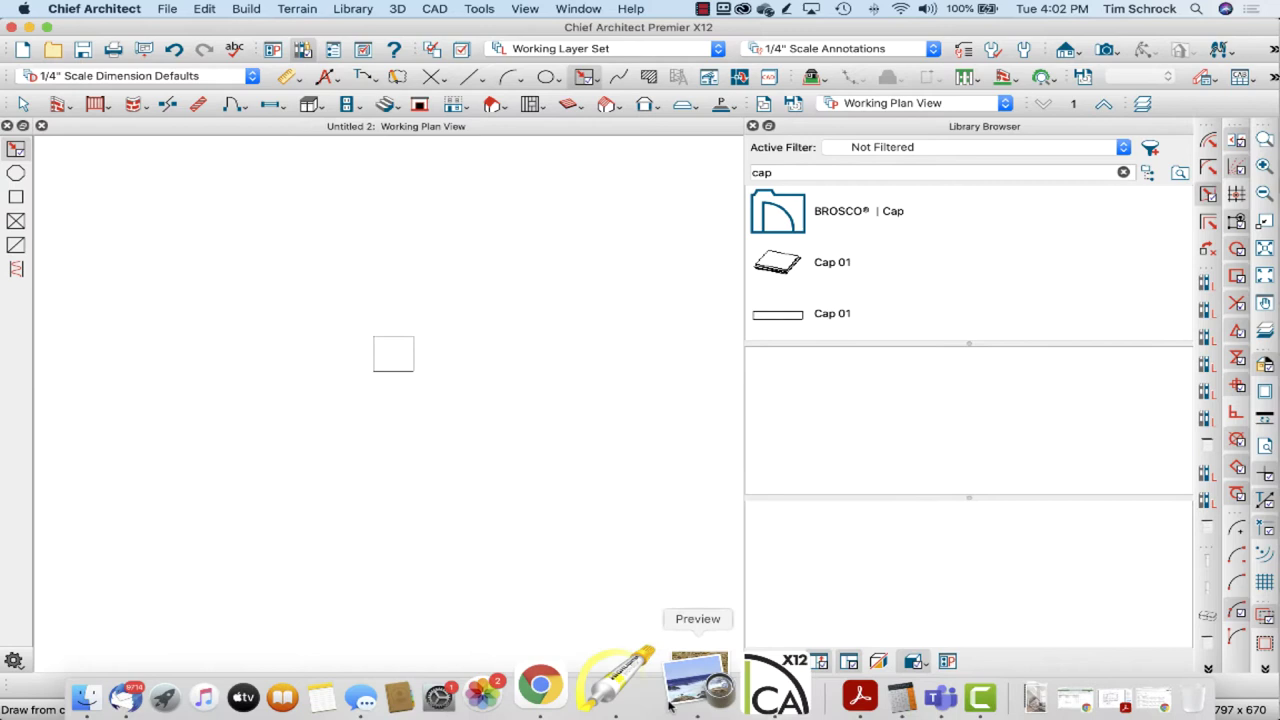
click(697, 685)
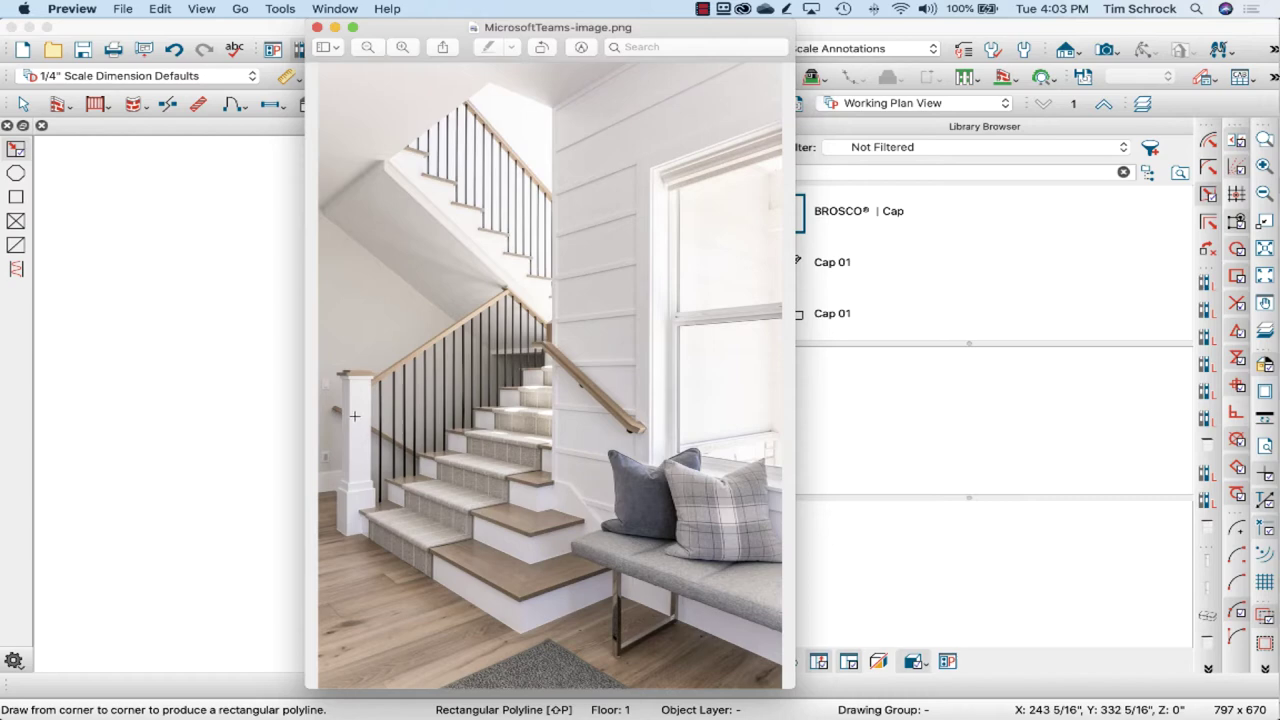
- Select the square and change one side's dimension to 7 inches
click(240, 131)
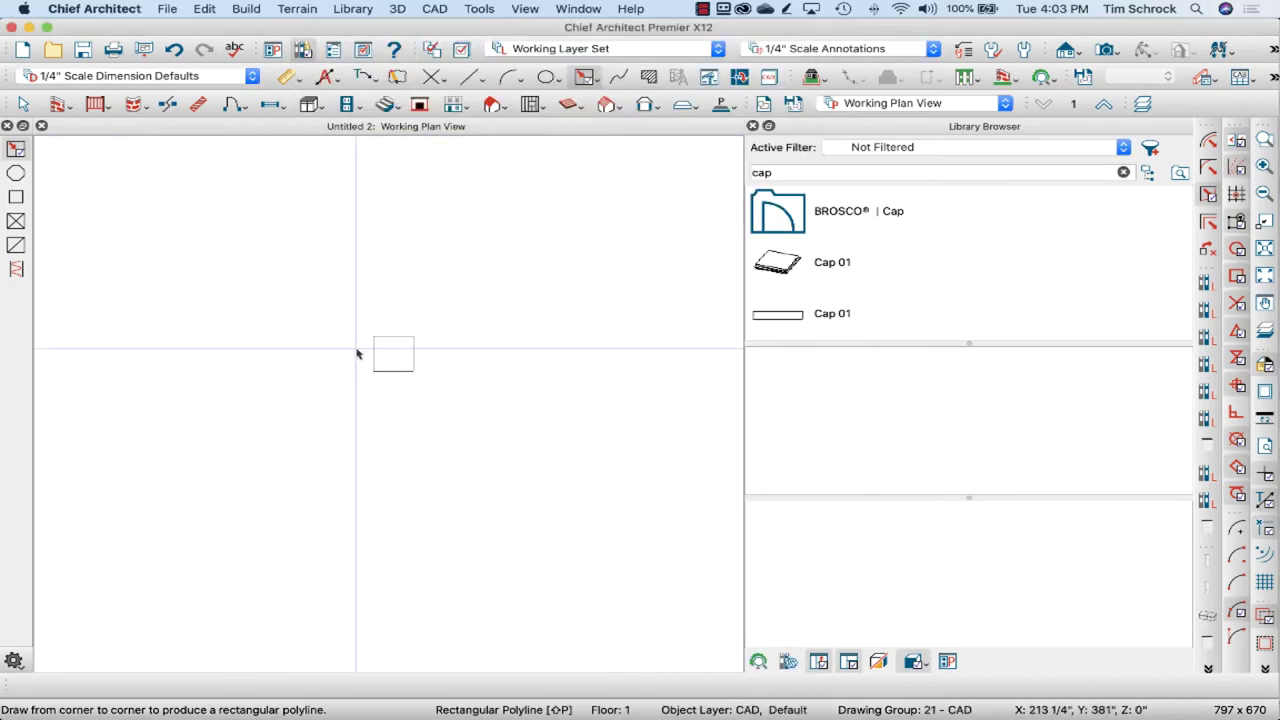
drag(362, 329, 418, 380)
click(226, 355)
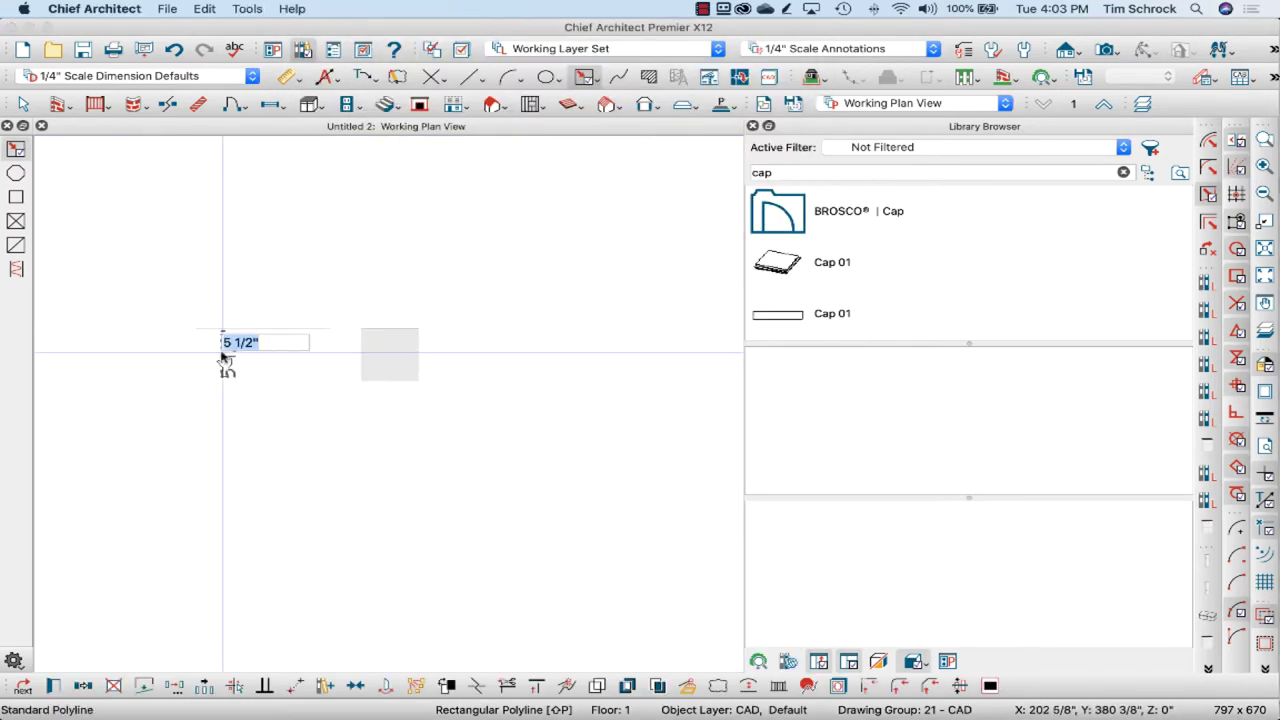
text(7)
key(Return)
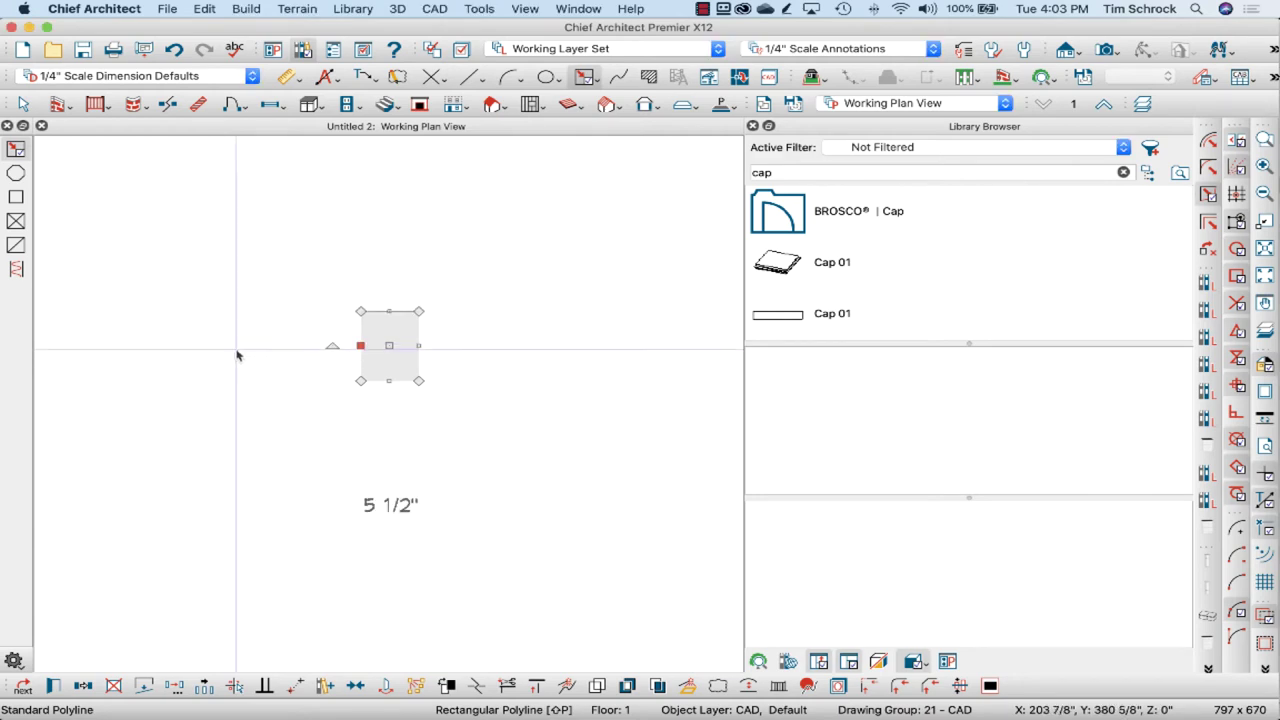
- Set the other side to 7 1/4 inches, undoing a mistaken 72 entry, and return to the photo
click(375, 495)
text(725)
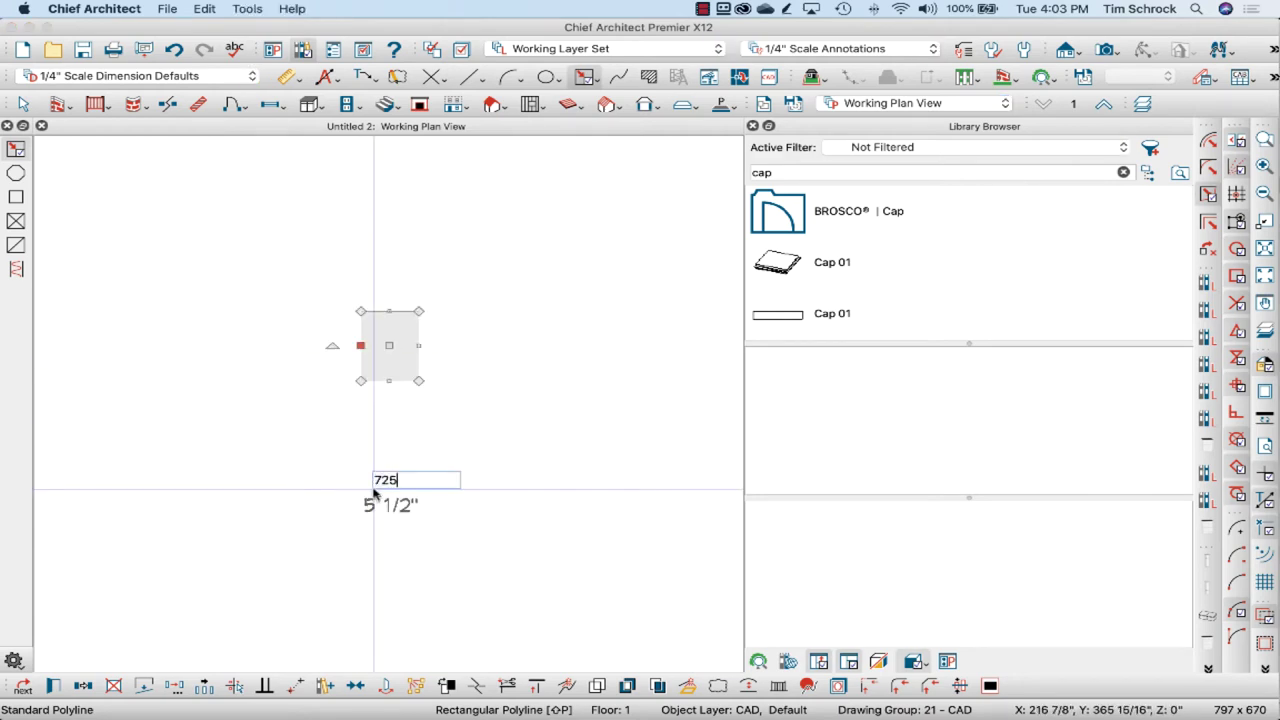
key(Return)
key(super+z)
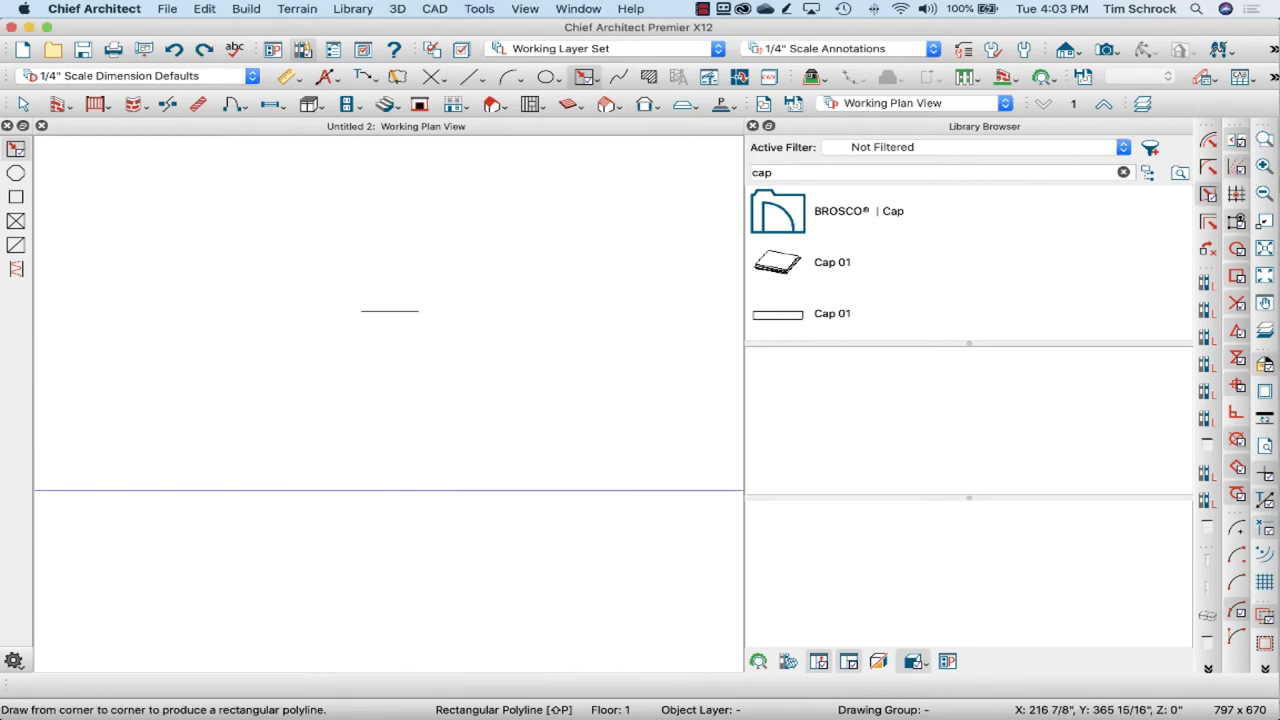
click(406, 516)
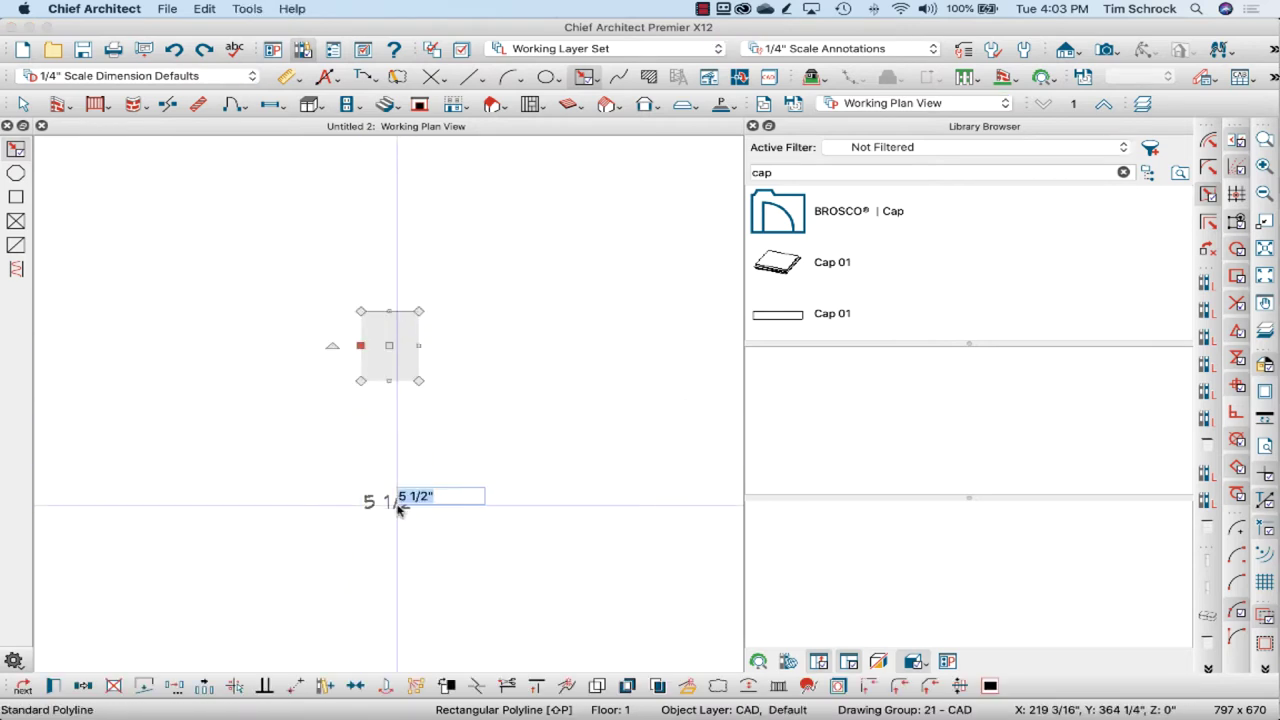
key(BackSpace)
text(7.25)
key(Return)
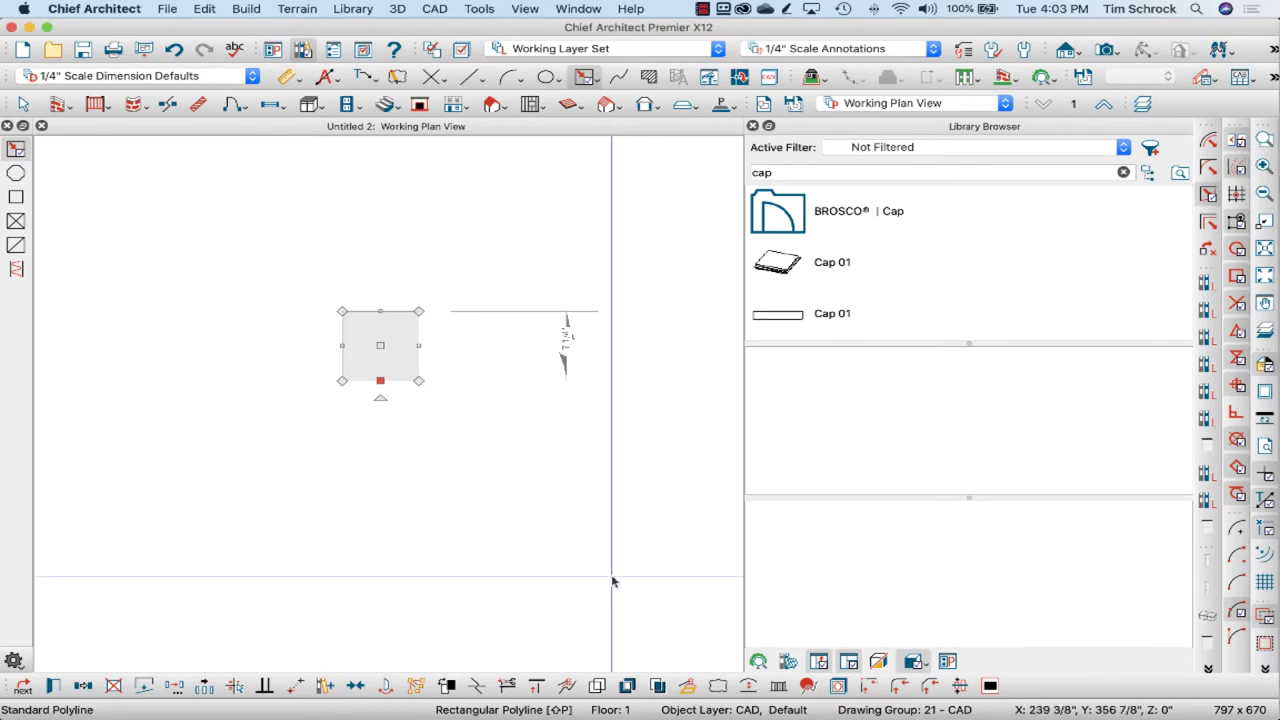
key(super+Tab)
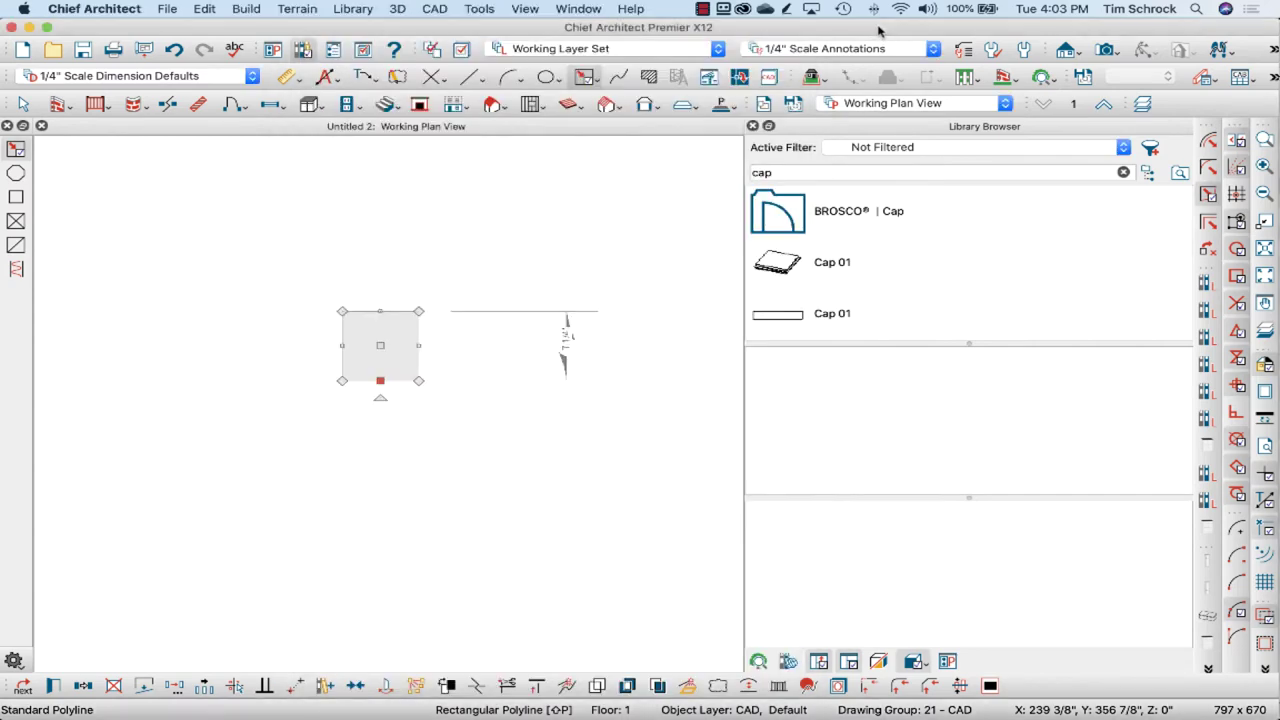
- Try converting the square to a 41-inch-thick Polyline Solid, then undo it and redraw the rectangle
click(882, 35)
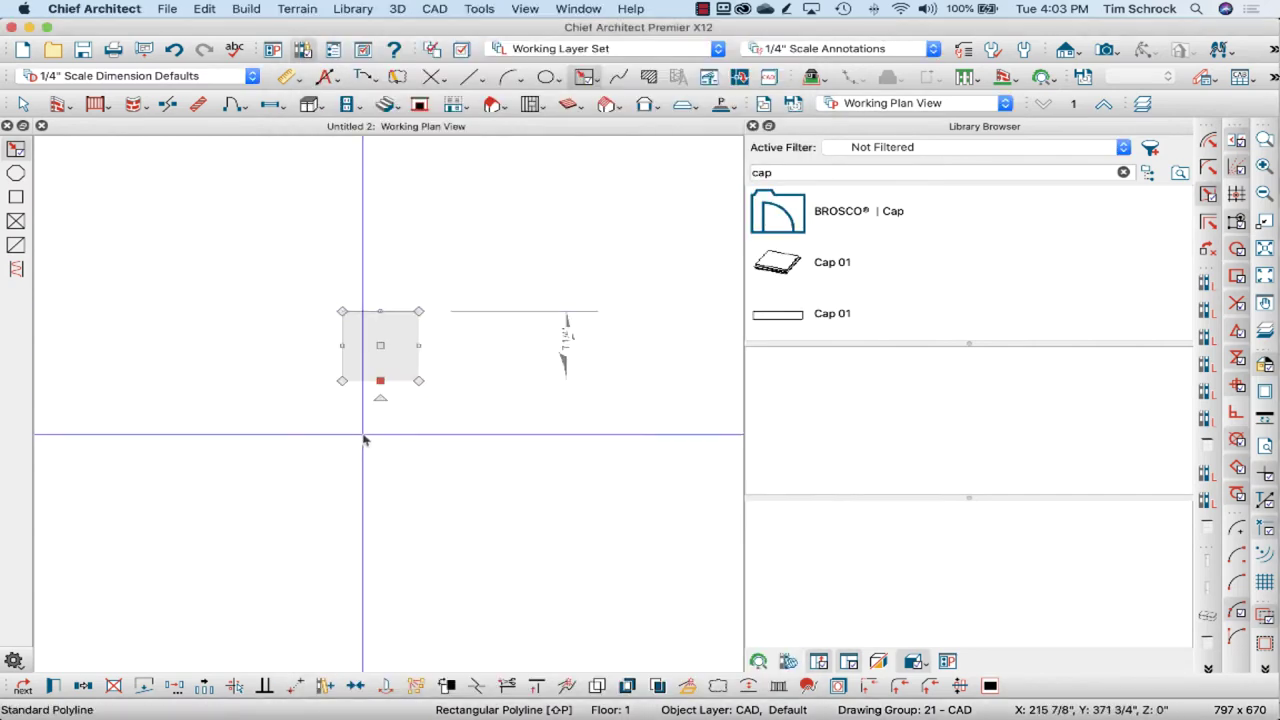
click(690, 685)
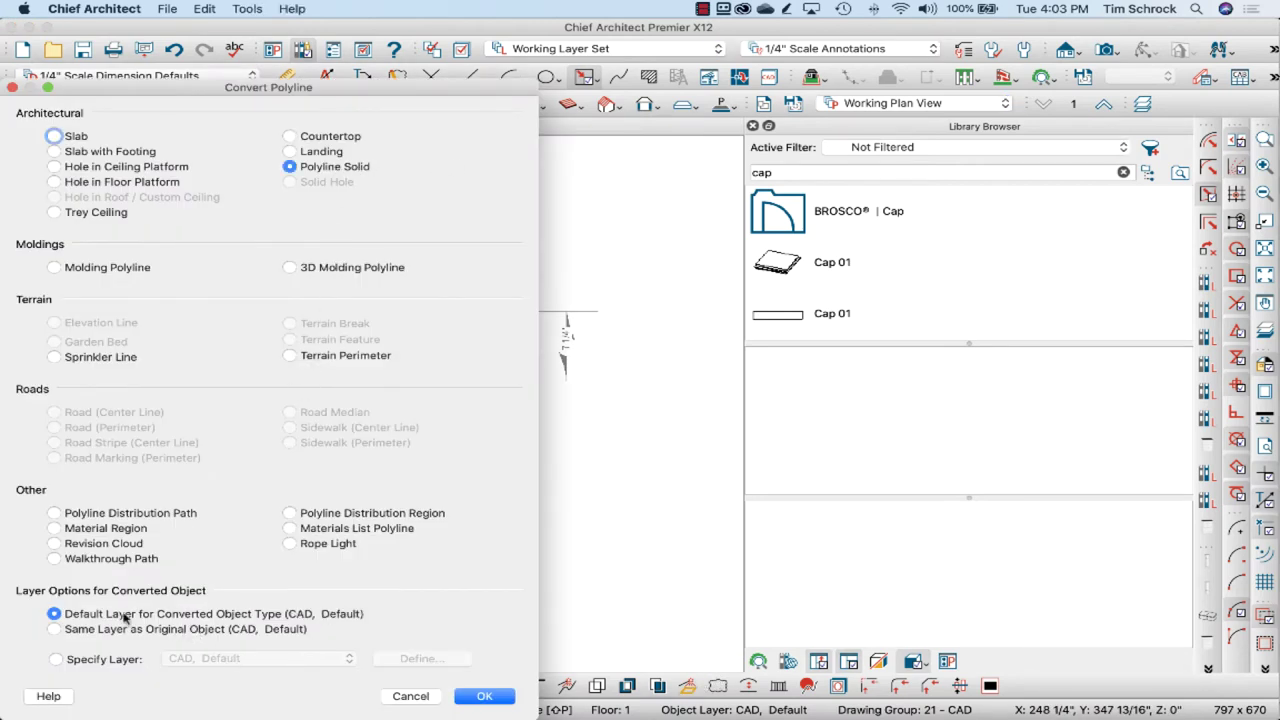
click(480, 695)
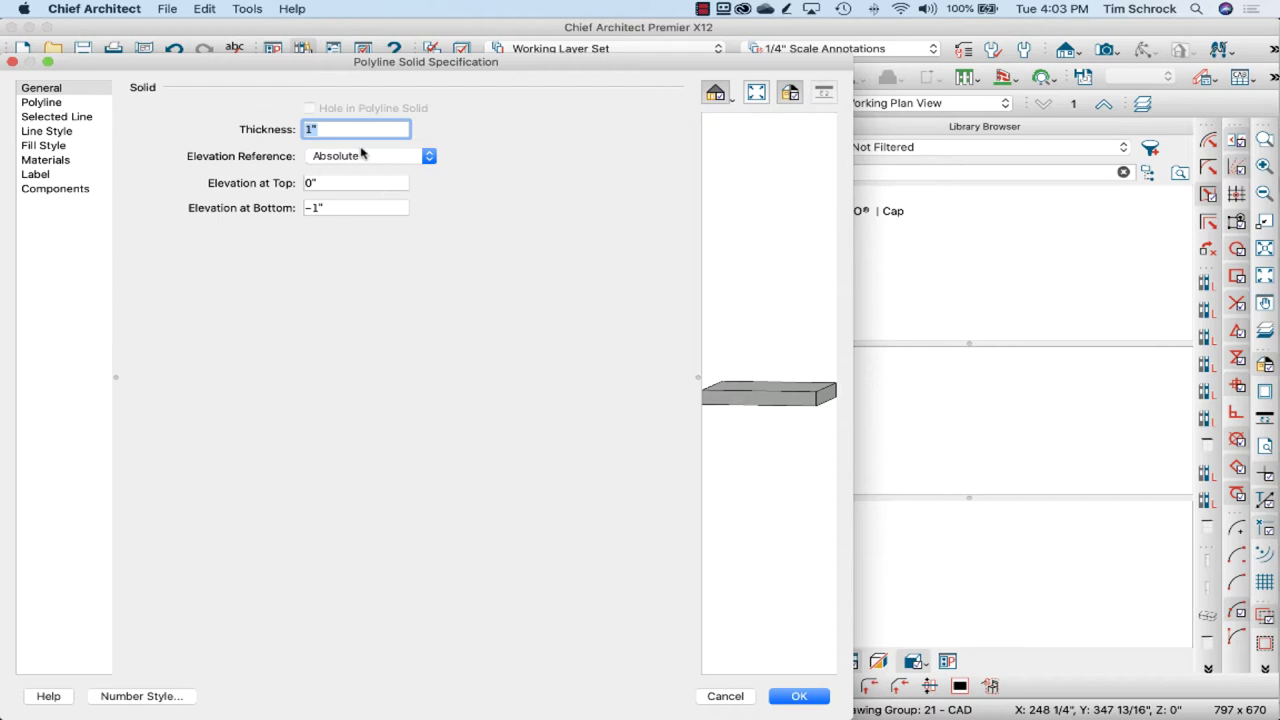
text(4)
key(Tab)
key(Tab)
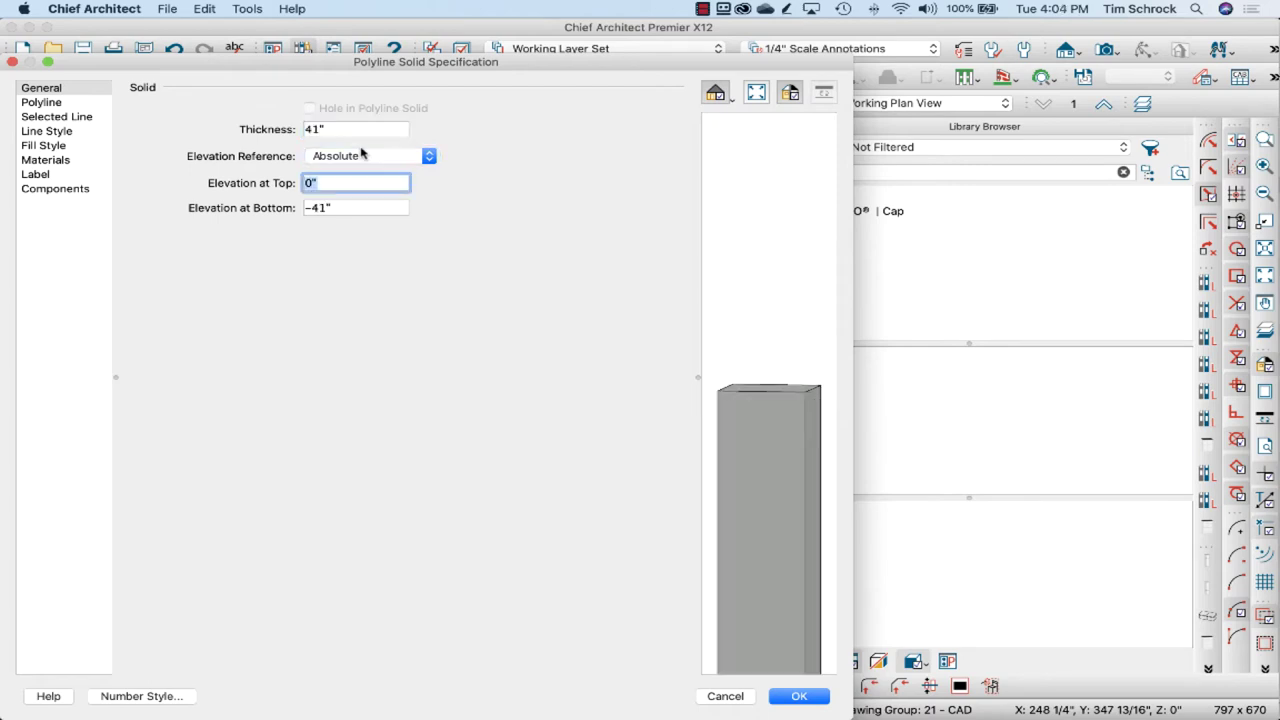
text(41)
key(Tab)
key(Return)
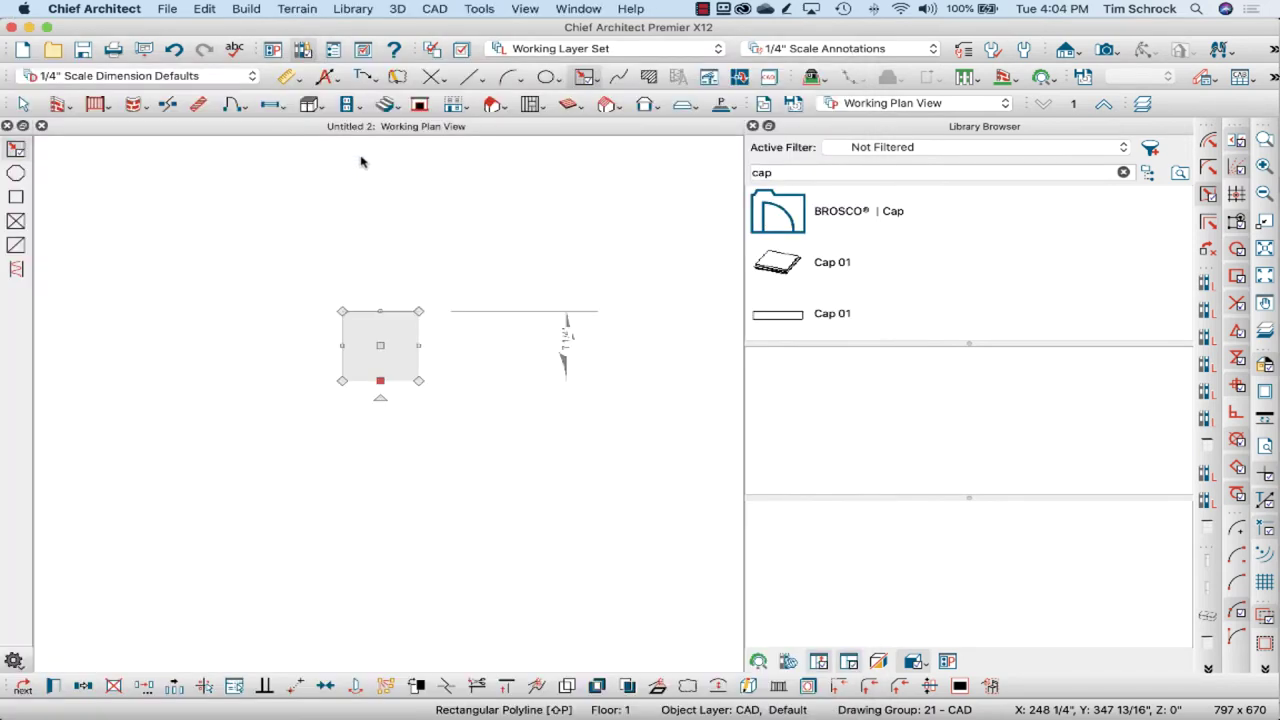
key(Delete)
mouse_move(343, 380)
mouse_down()
mouse_move(386, 343)
mouse_move(330, 335)
mouse_move(349, 311)
mouse_move(338, 310)
mouse_move(419, 349)
mouse_move(418, 380)
mouse_up()
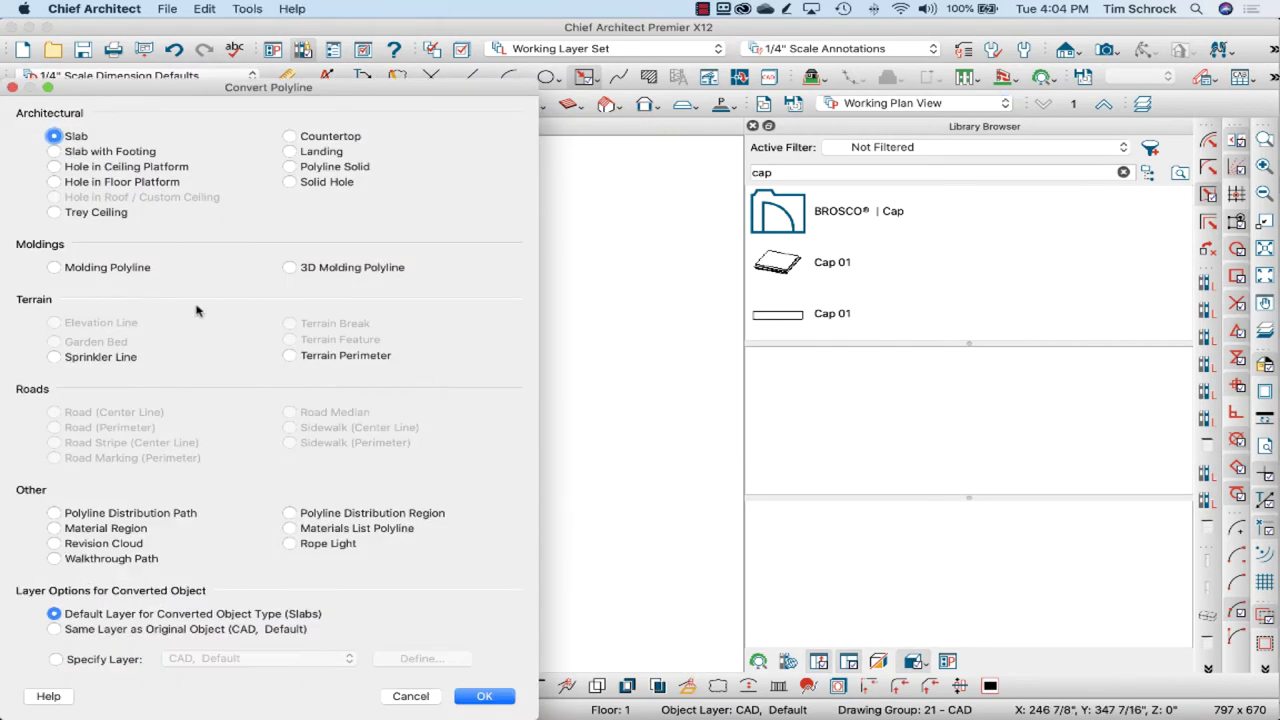
- Convert the square to a Molding Polyline and add the 1x8 Trim profile from User Catalog
click(121, 269)
click(486, 697)
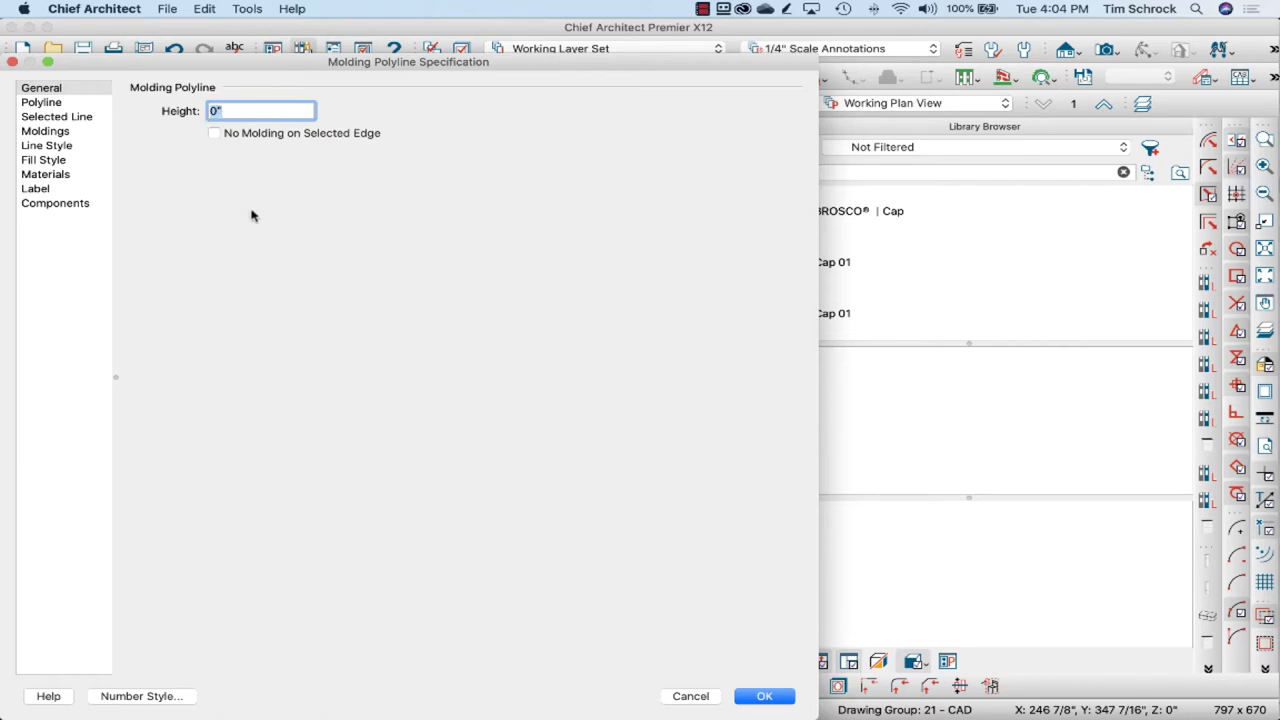
click(40, 131)
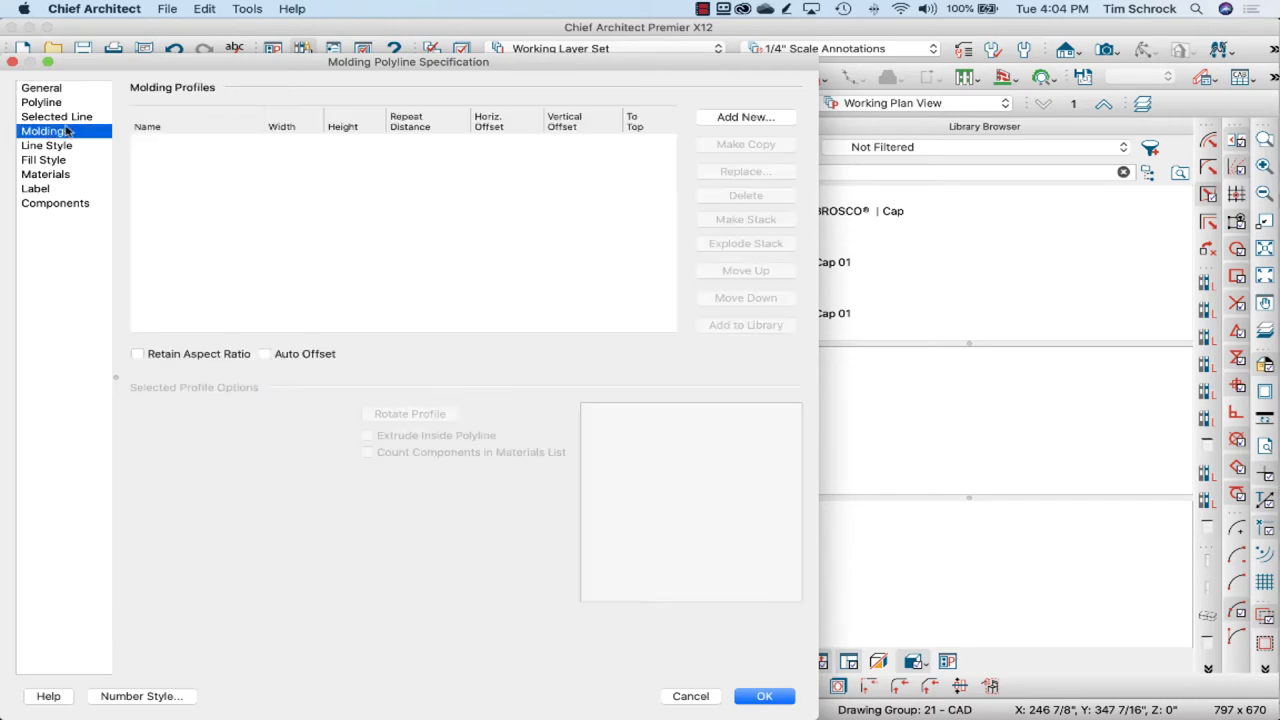
click(711, 119)
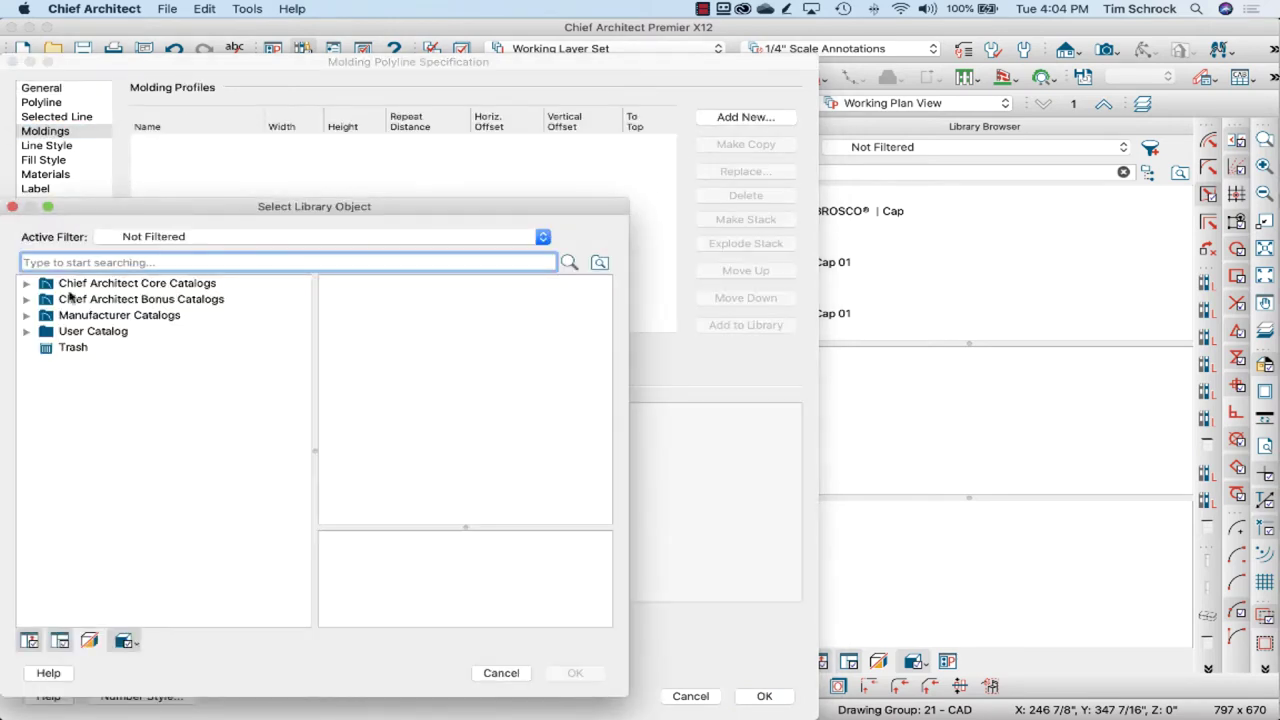
click(26, 331)
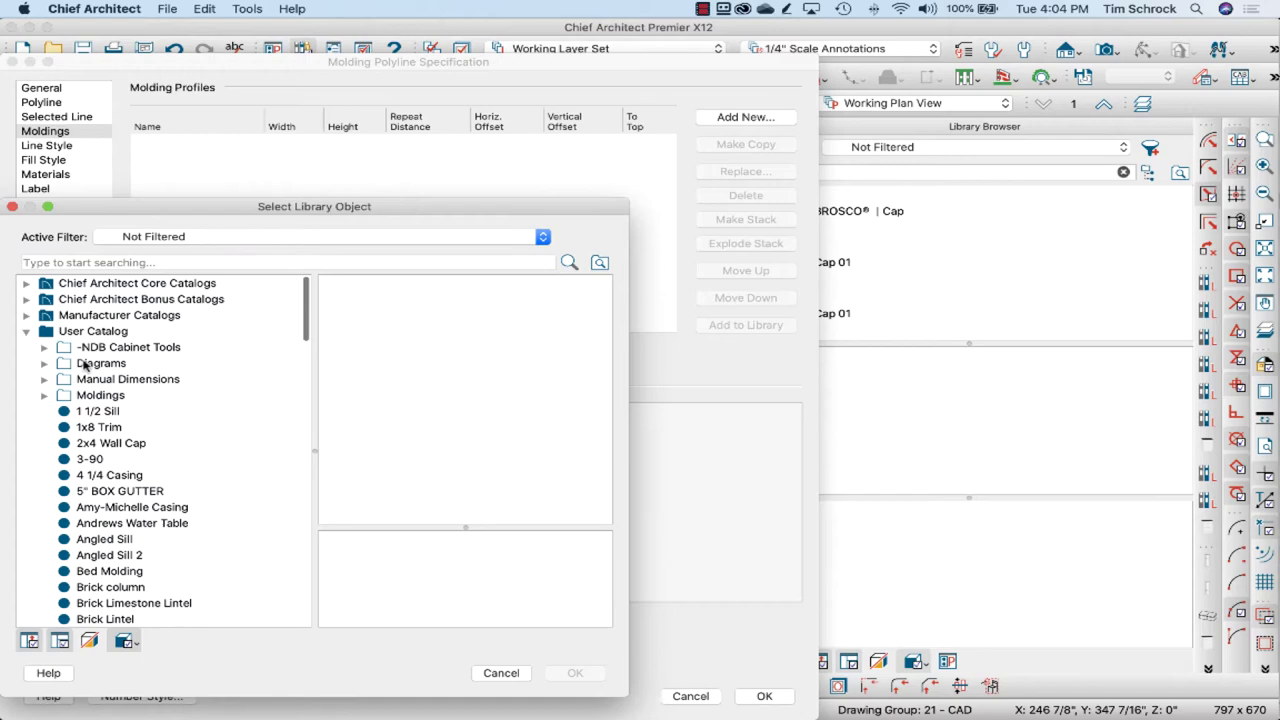
click(129, 432)
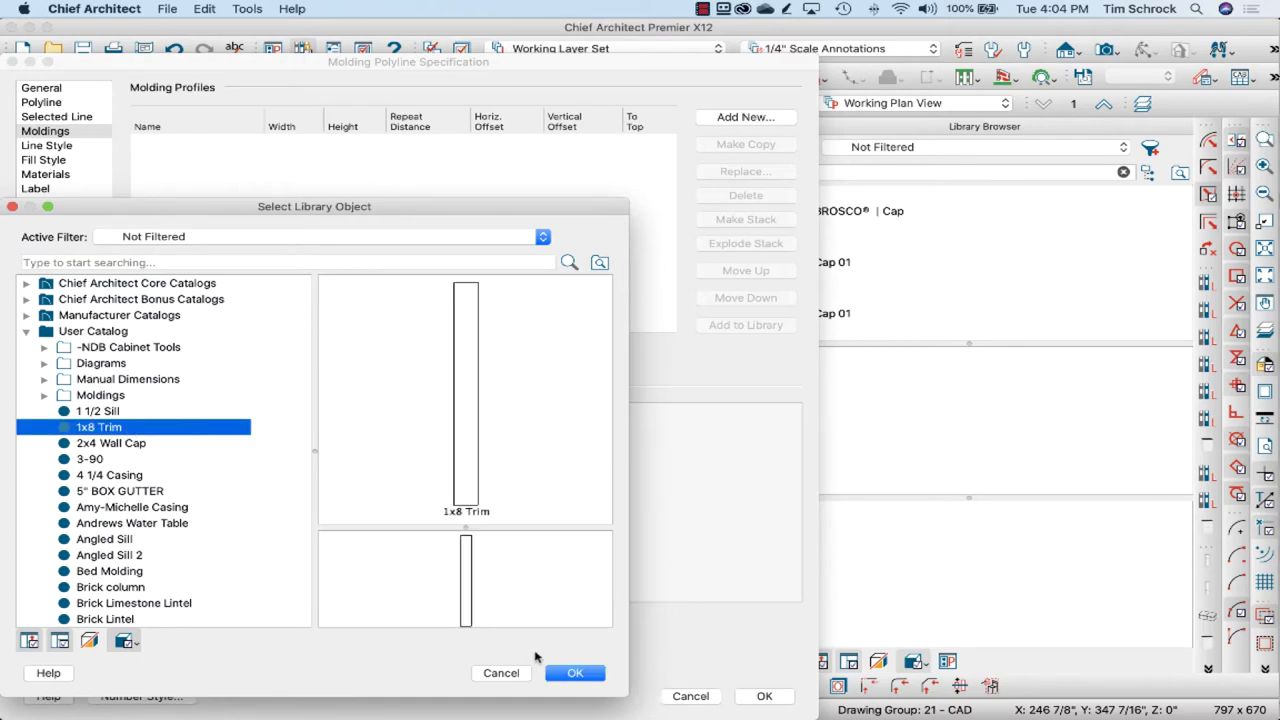
click(575, 673)
- Set the 1x8 Trim profile height to 11 1/4" and turn off Extrude Inside Polyline
key(super+Tab)
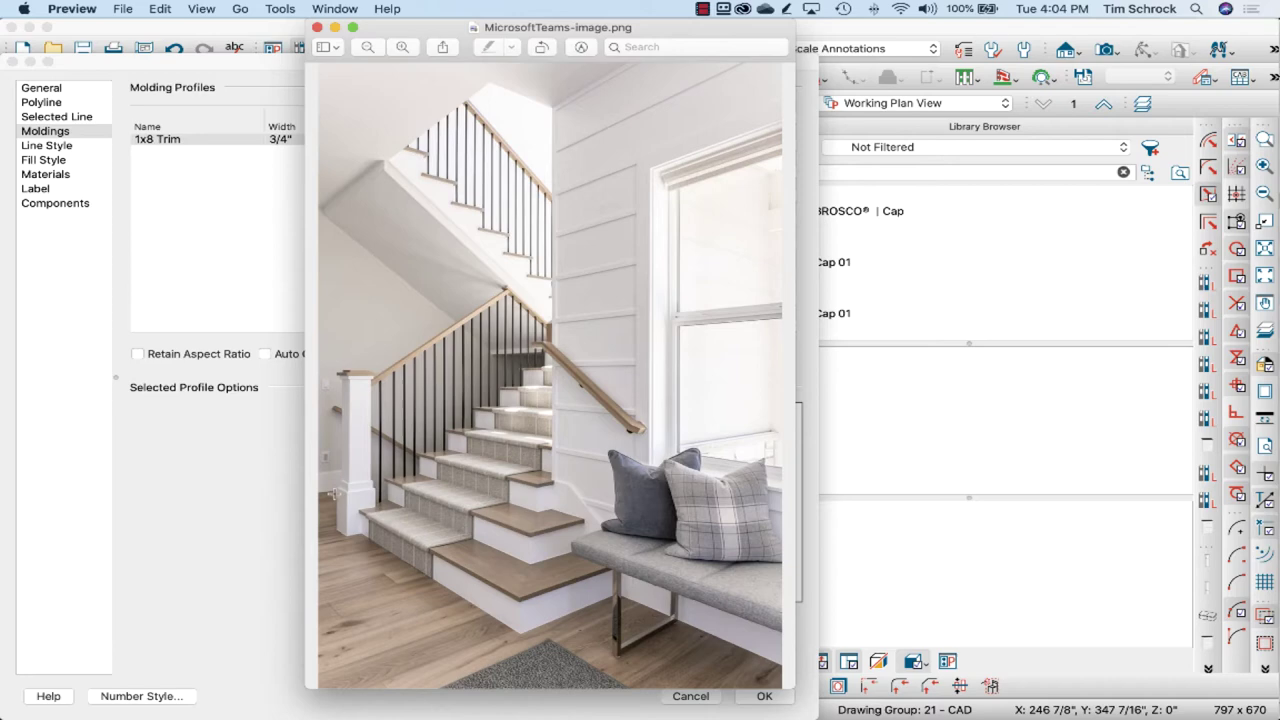
key(super+q)
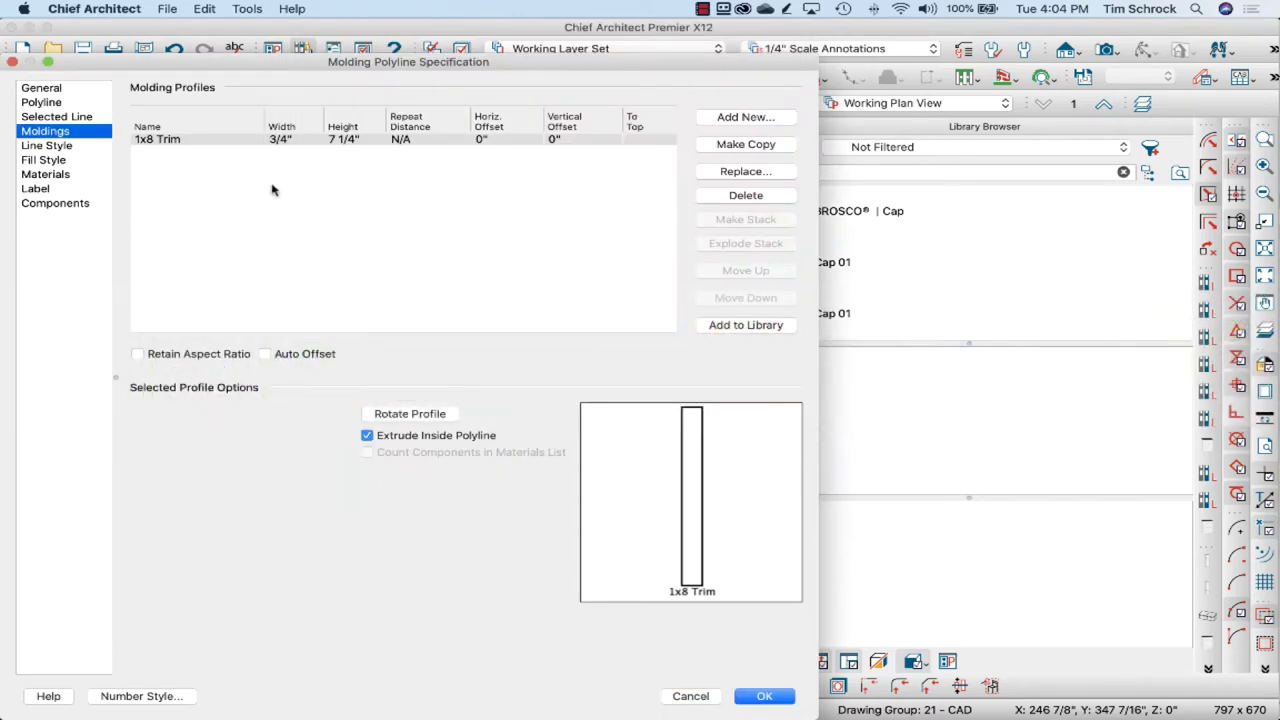
click(347, 142)
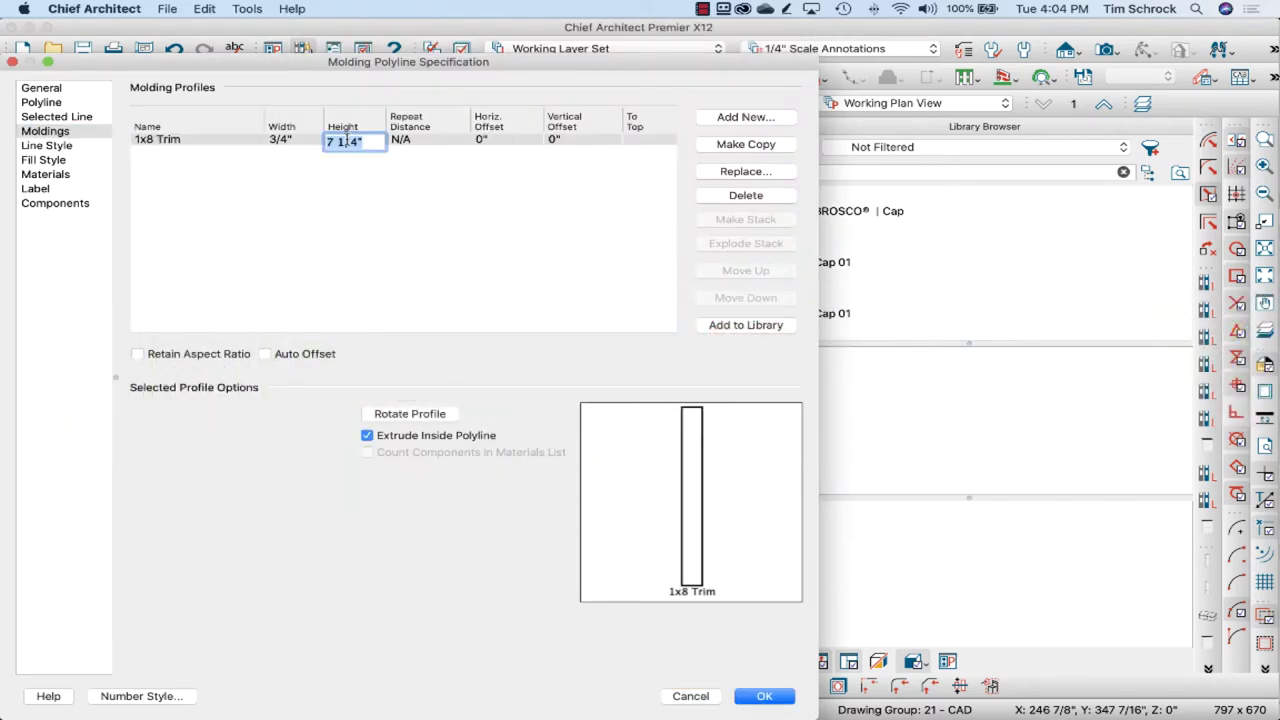
text(11.25)
click(409, 209)
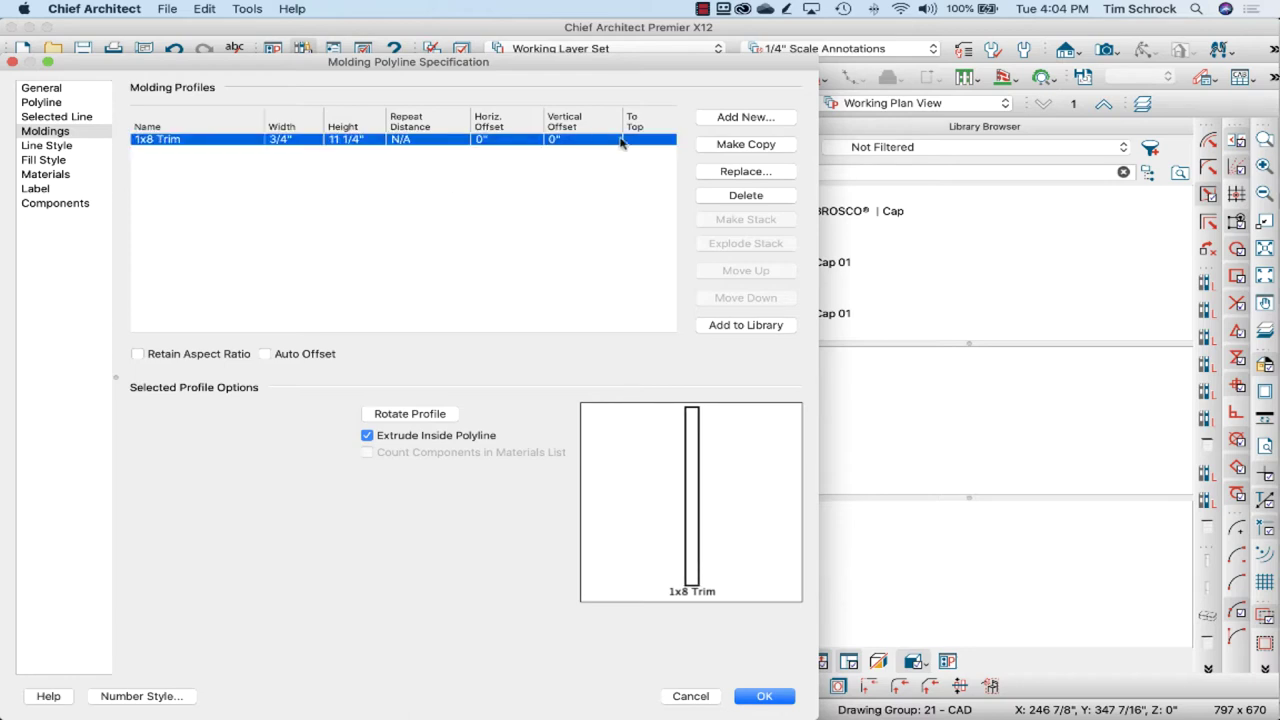
click(390, 437)
click(62, 89)
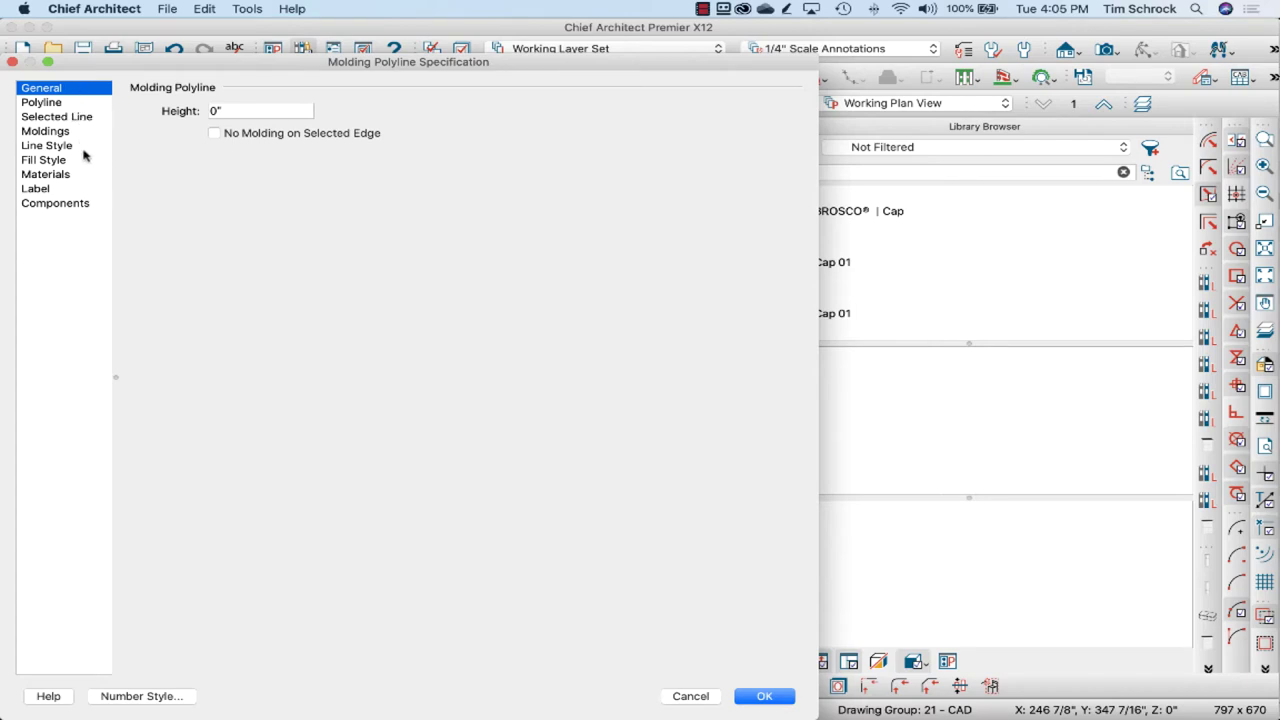
click(80, 131)
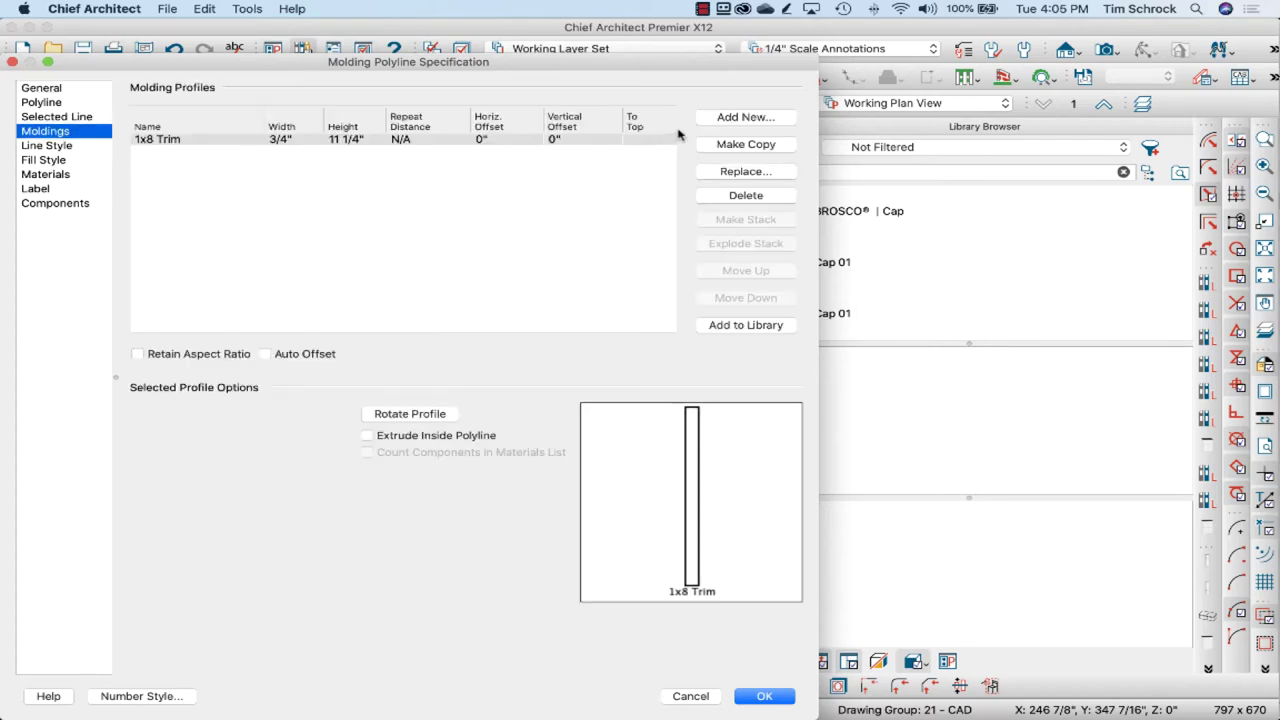
- Add another 1x8 Trim profile from the User Catalog, checking the stair photo first
click(712, 120)
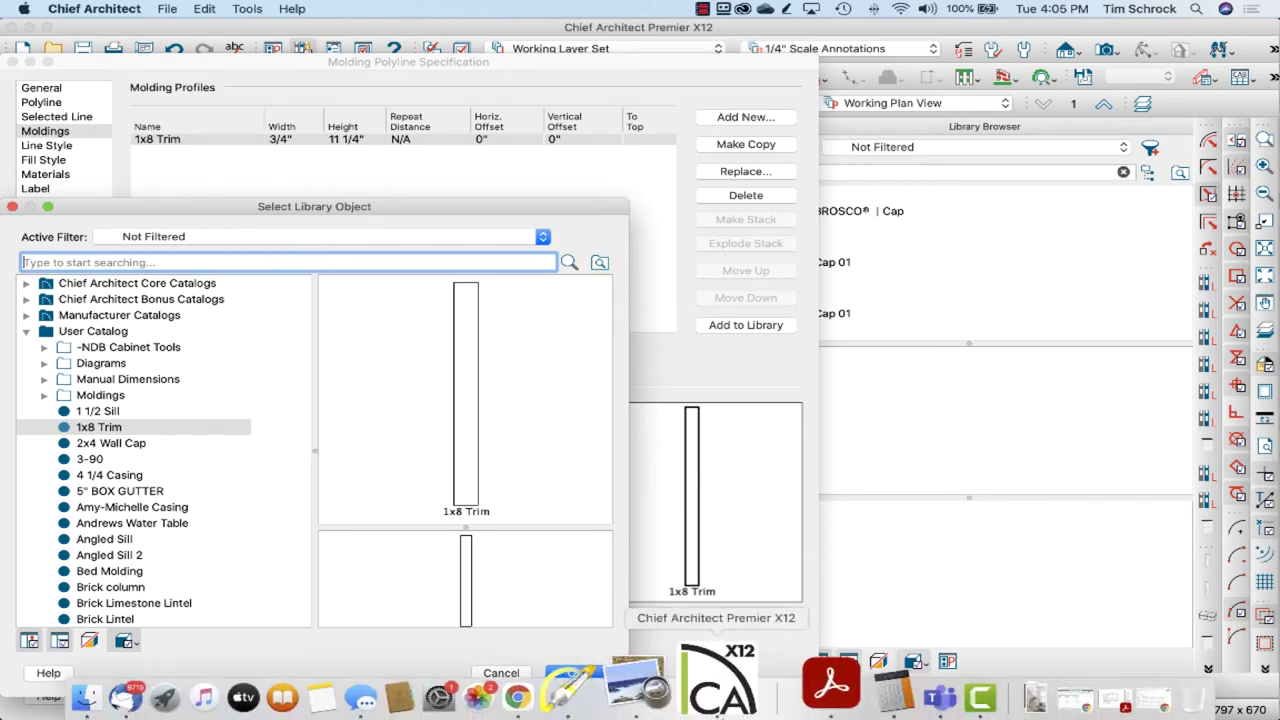
click(663, 680)
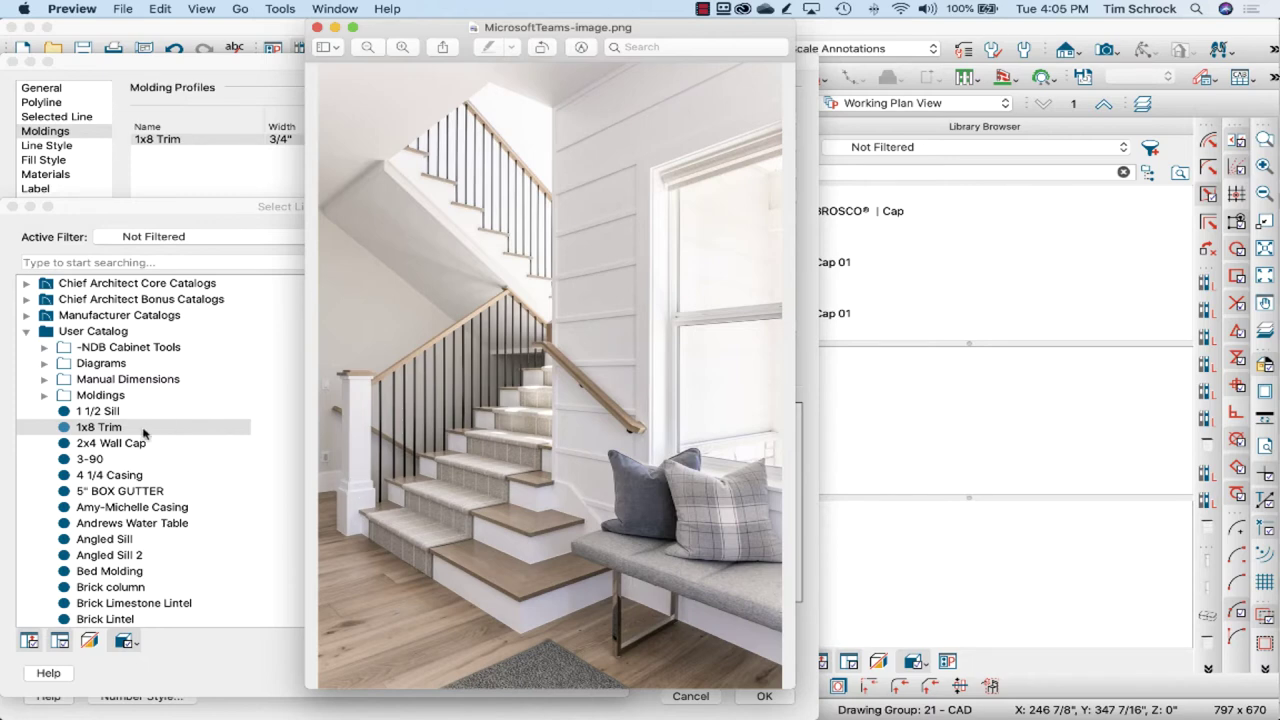
click(222, 224)
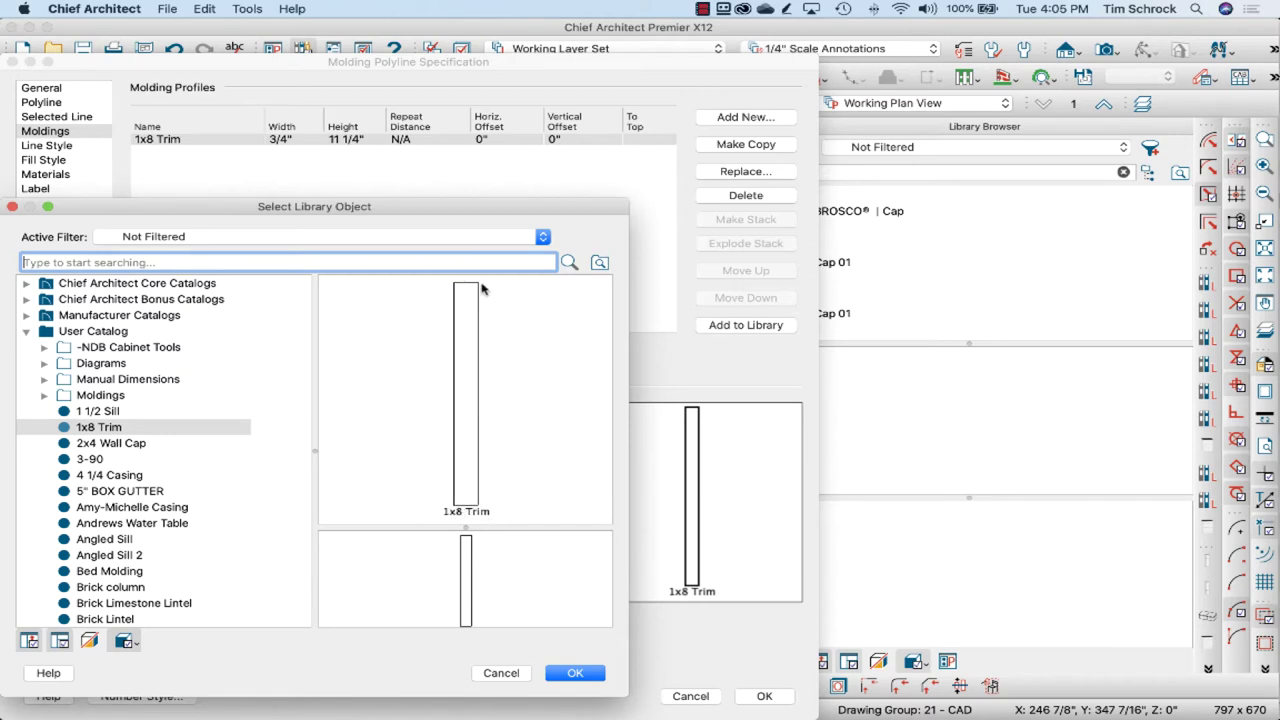
click(569, 671)
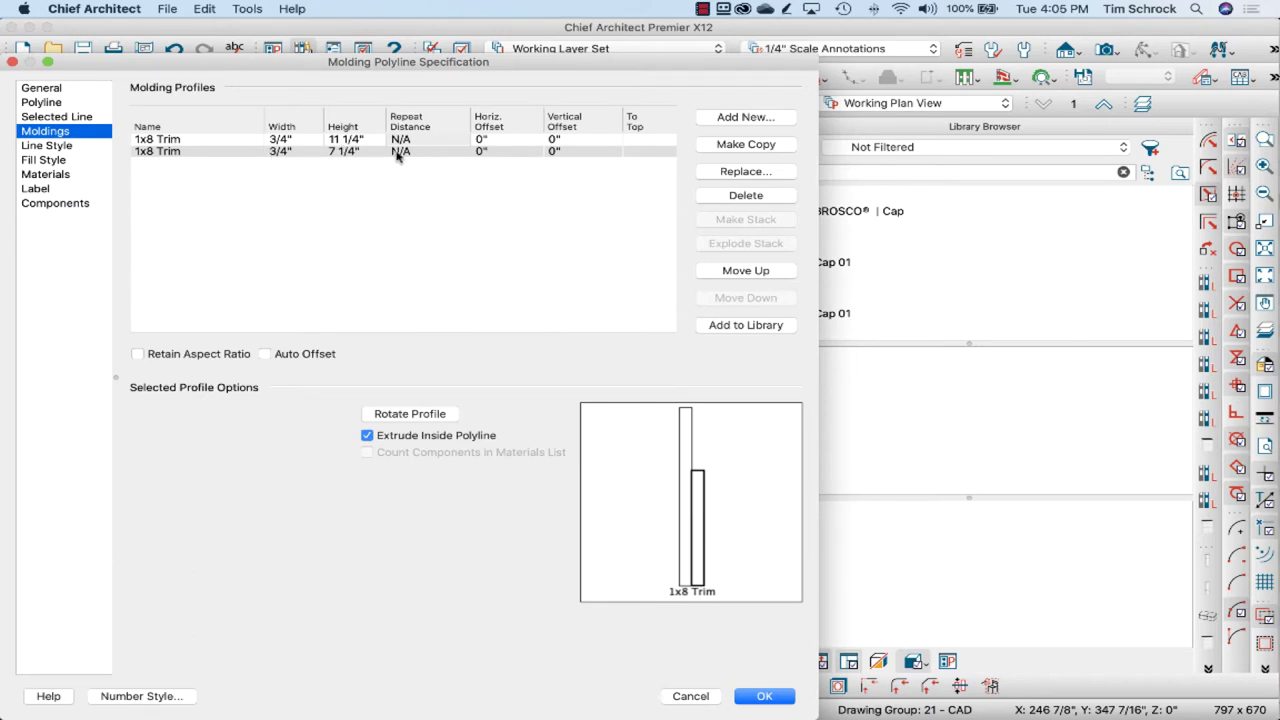
- Give the second profile a 3" height and 11 1/4" vertical offset, and disable Extrude Inside Polyline
double_click(362, 153)
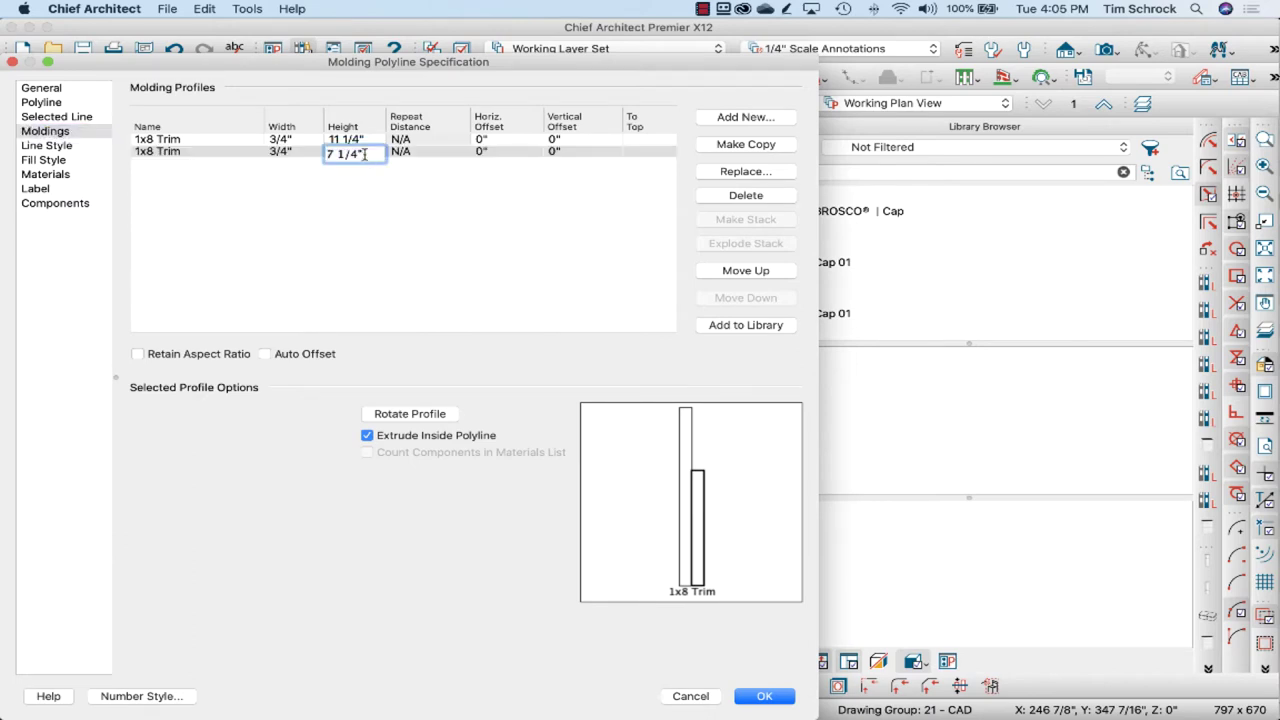
triple_click(364, 154)
text(3)
click(450, 156)
double_click(560, 153)
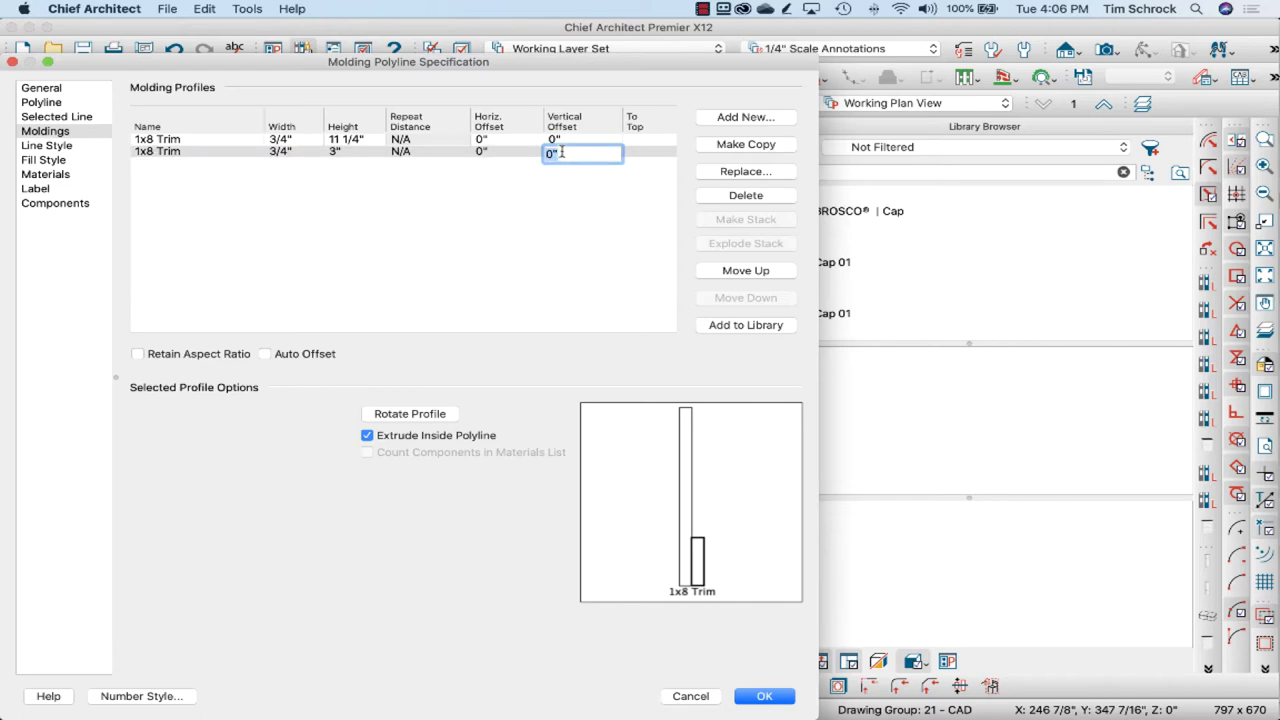
text(11.25)
click(560, 158)
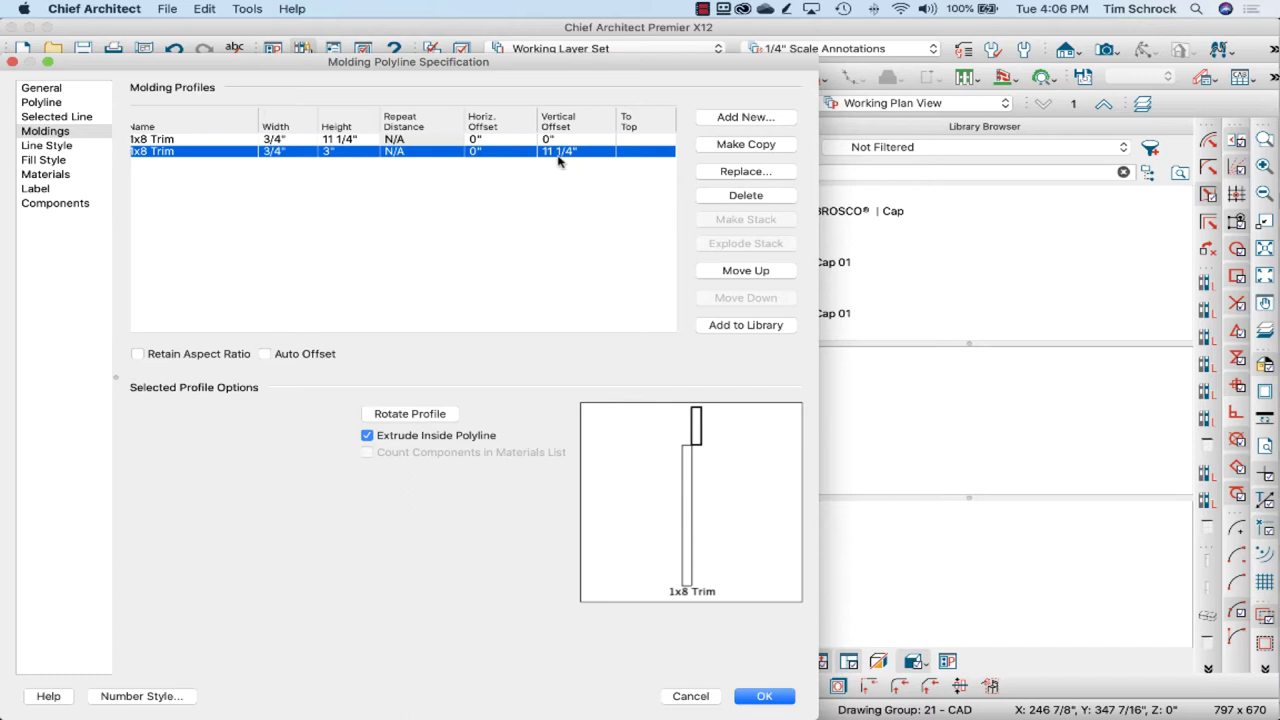
click(416, 437)
- Set a 3/4" horizontal offset, then correct the second profile to 3 1/2" high at 10 3/4" offset
click(501, 139)
text(3/4)
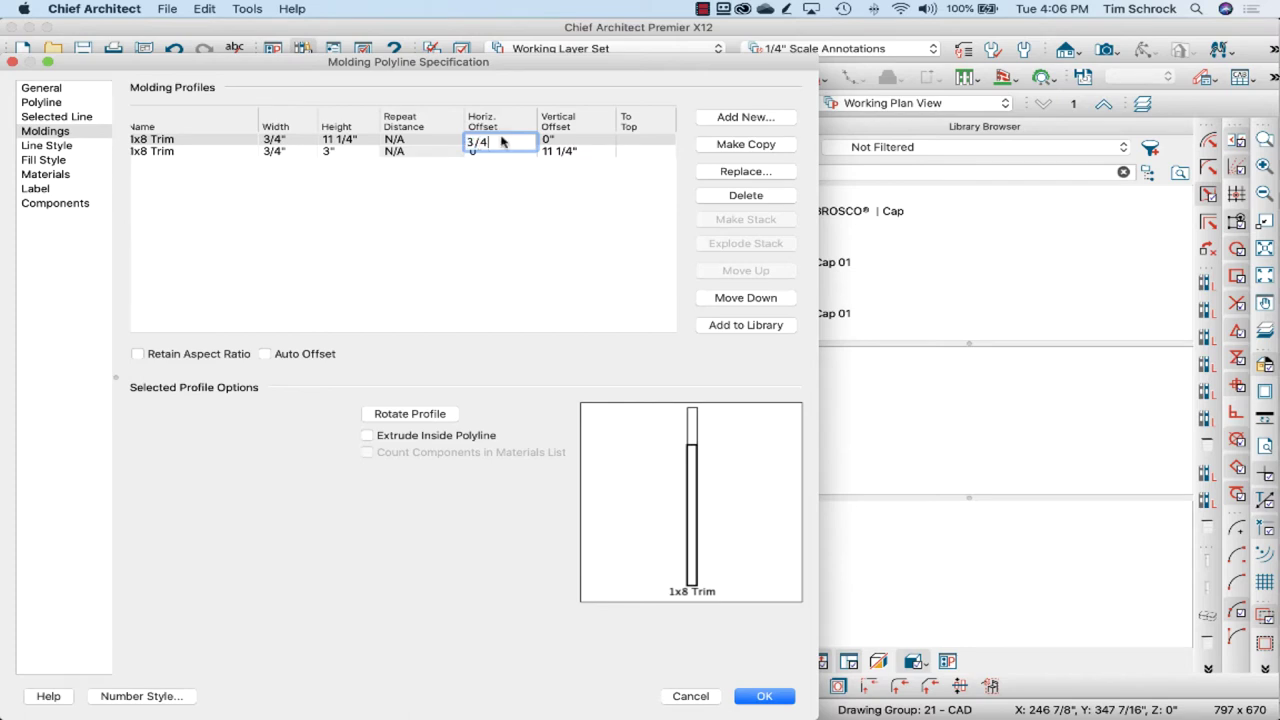
key(Tab)
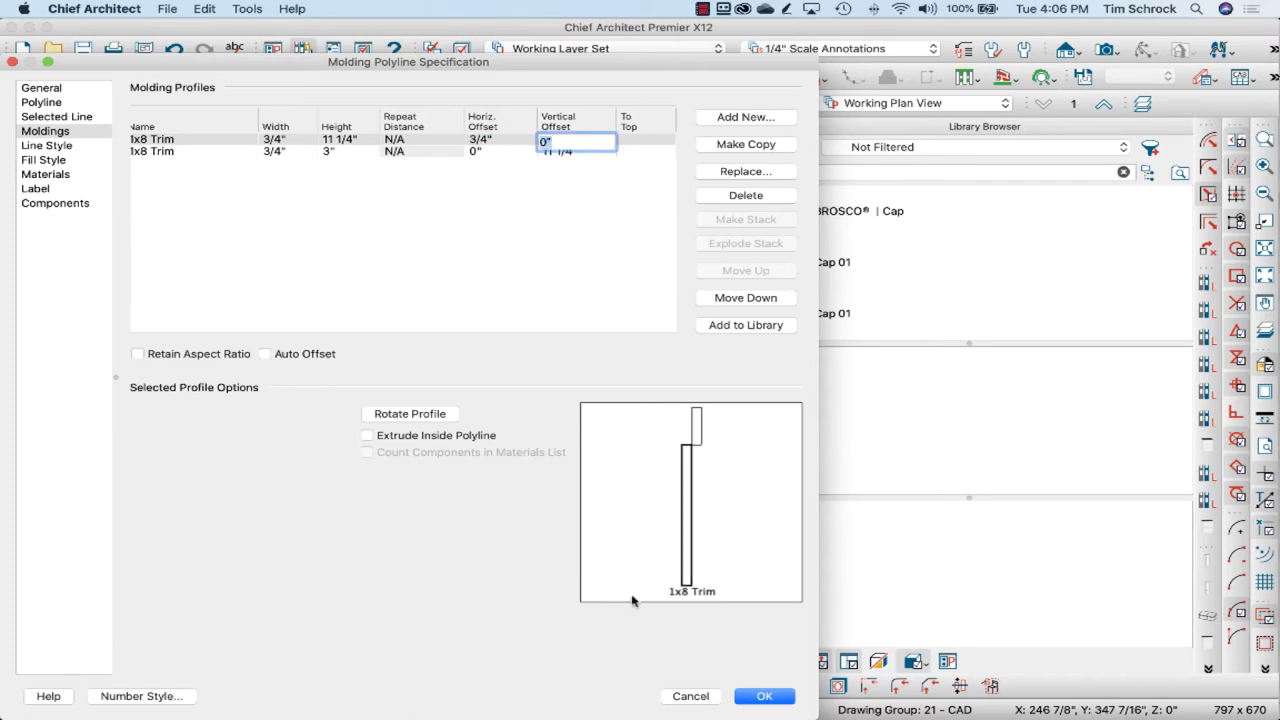
click(343, 152)
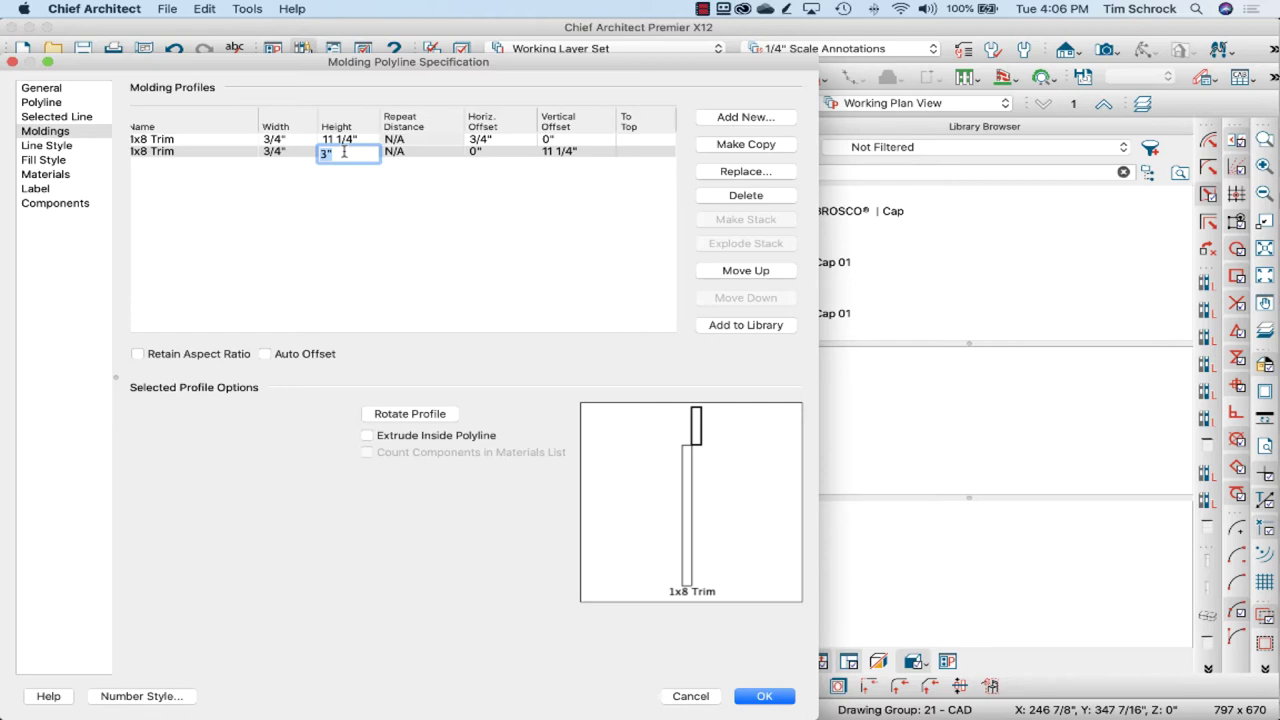
text(3.5)
key(Return)
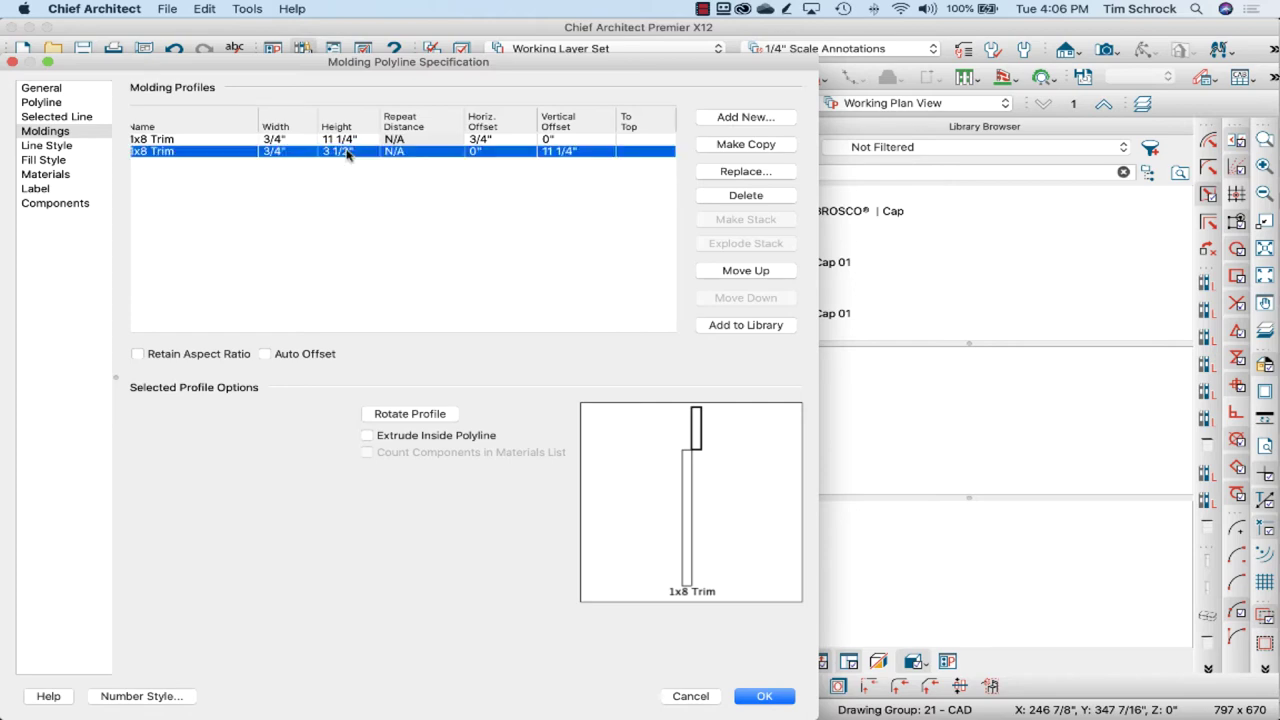
click(591, 152)
click(600, 155)
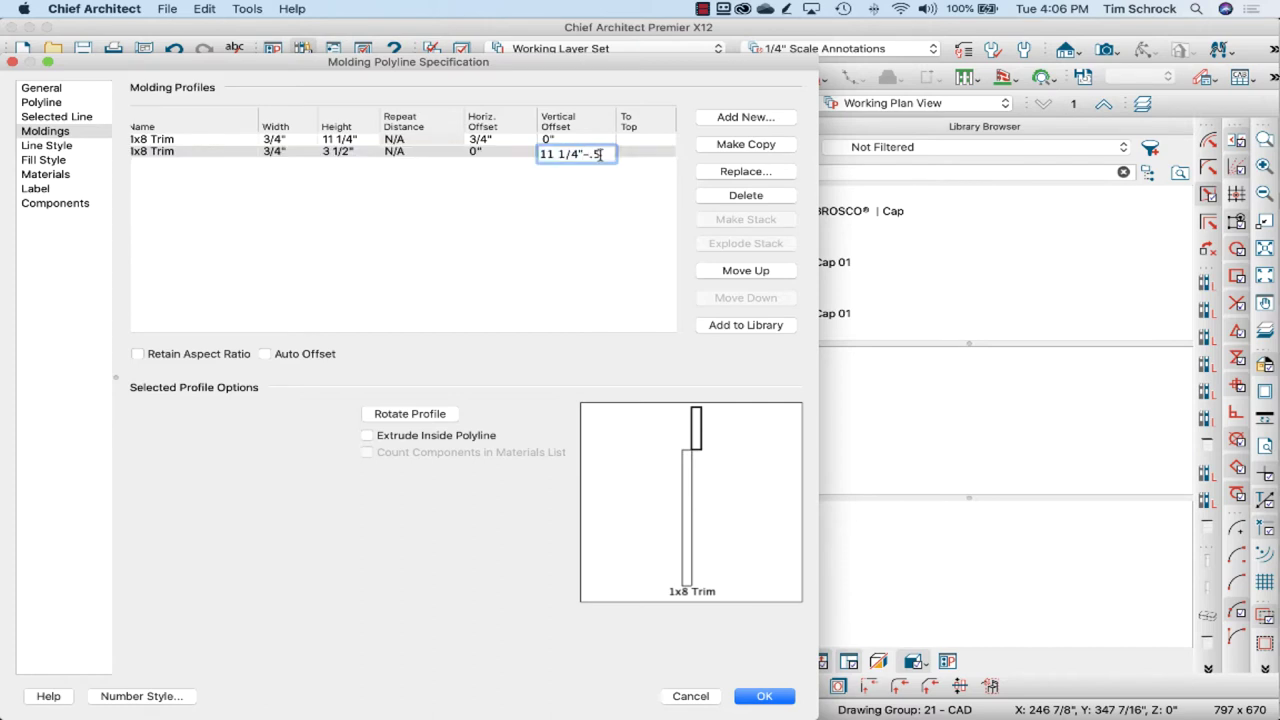
text(-.5)
key(Return)
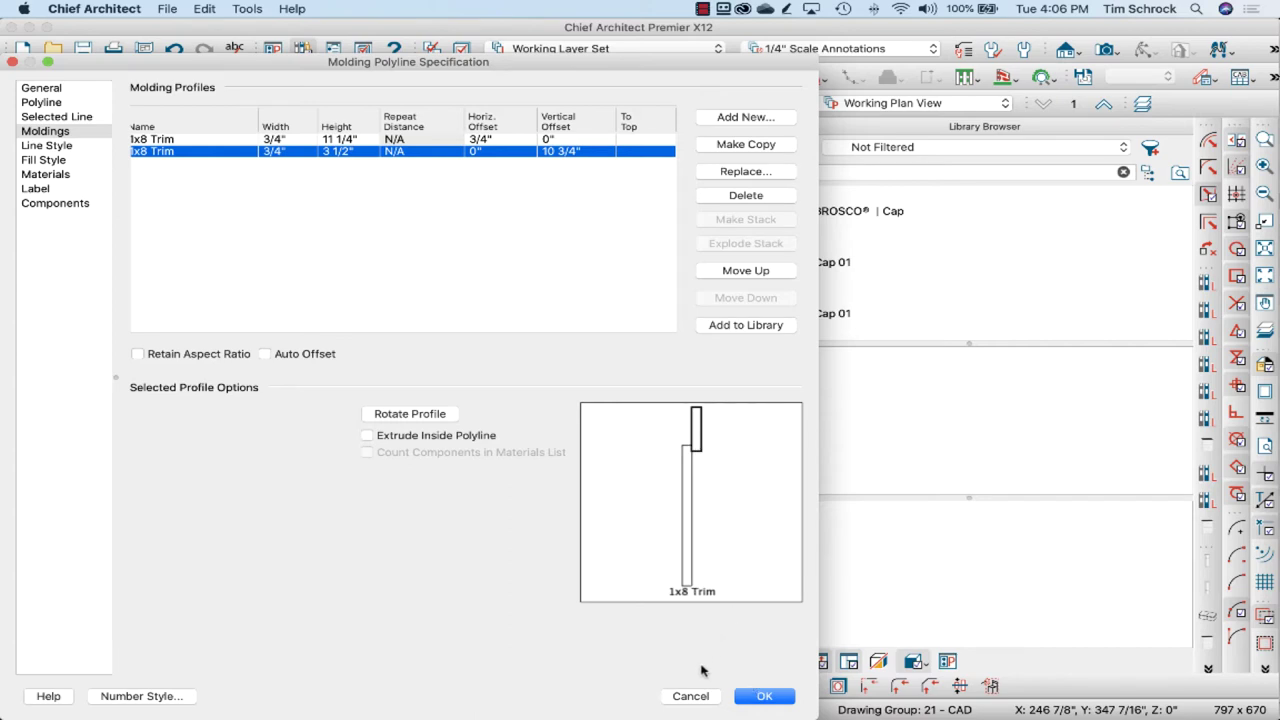
- Check the stair photo, then add a third 1x8 Trim profile from the User Catalog
mouse_move(697, 705)
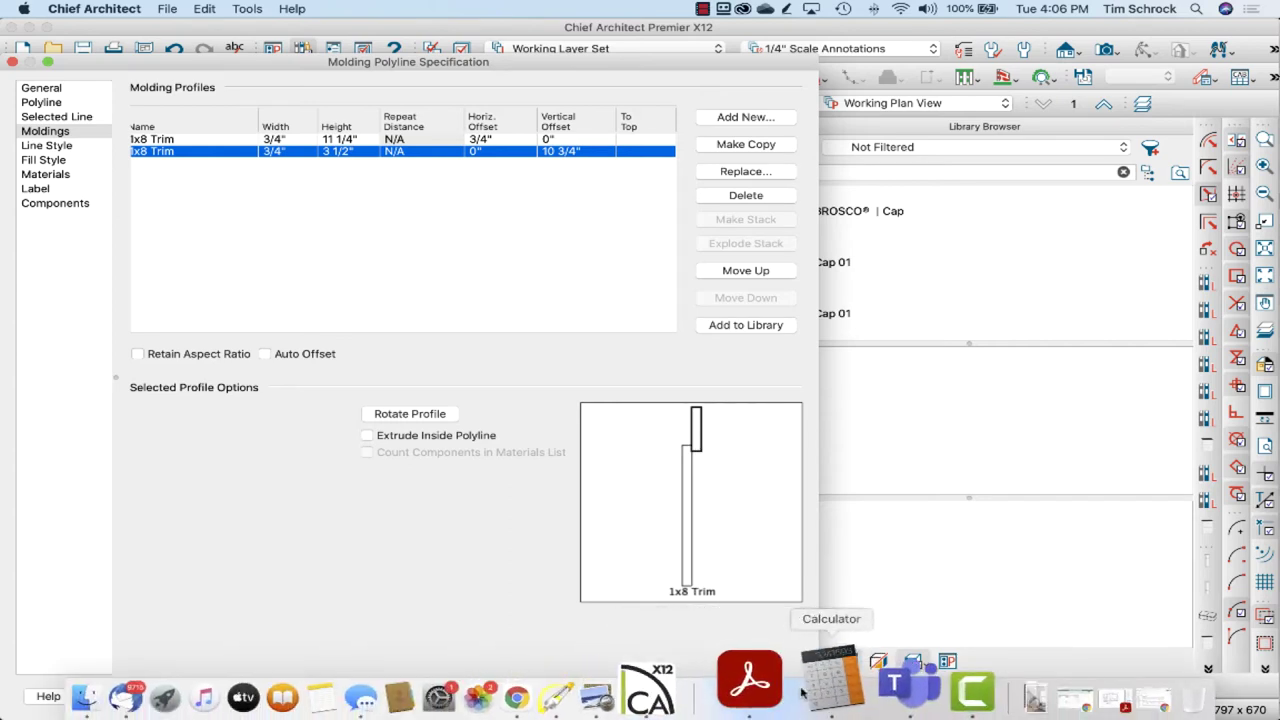
click(712, 683)
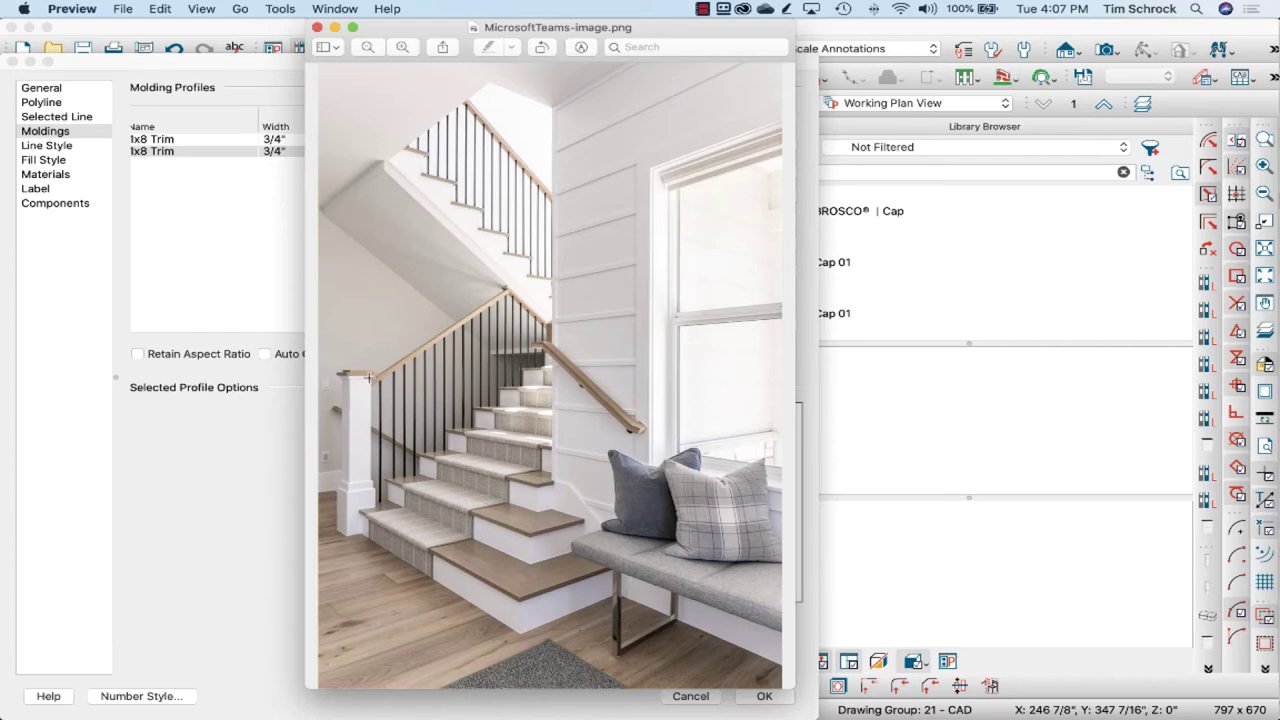
mouse_move(690, 712)
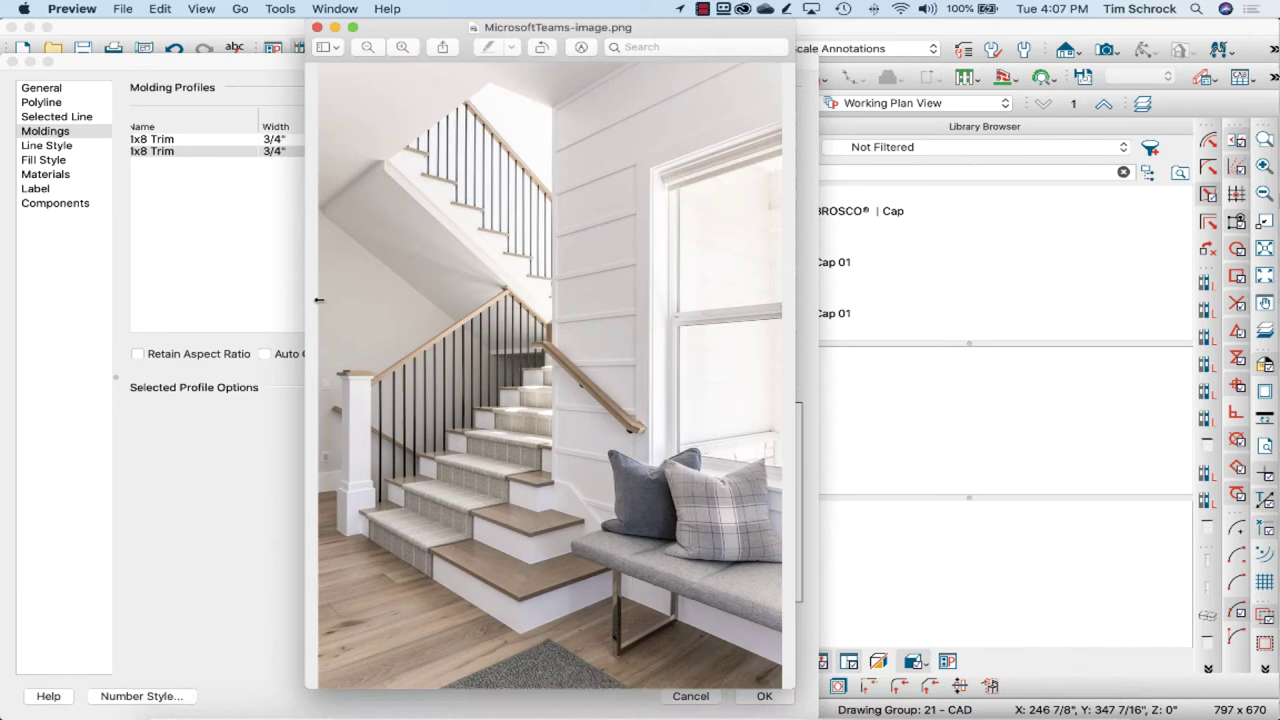
click(238, 236)
click(744, 117)
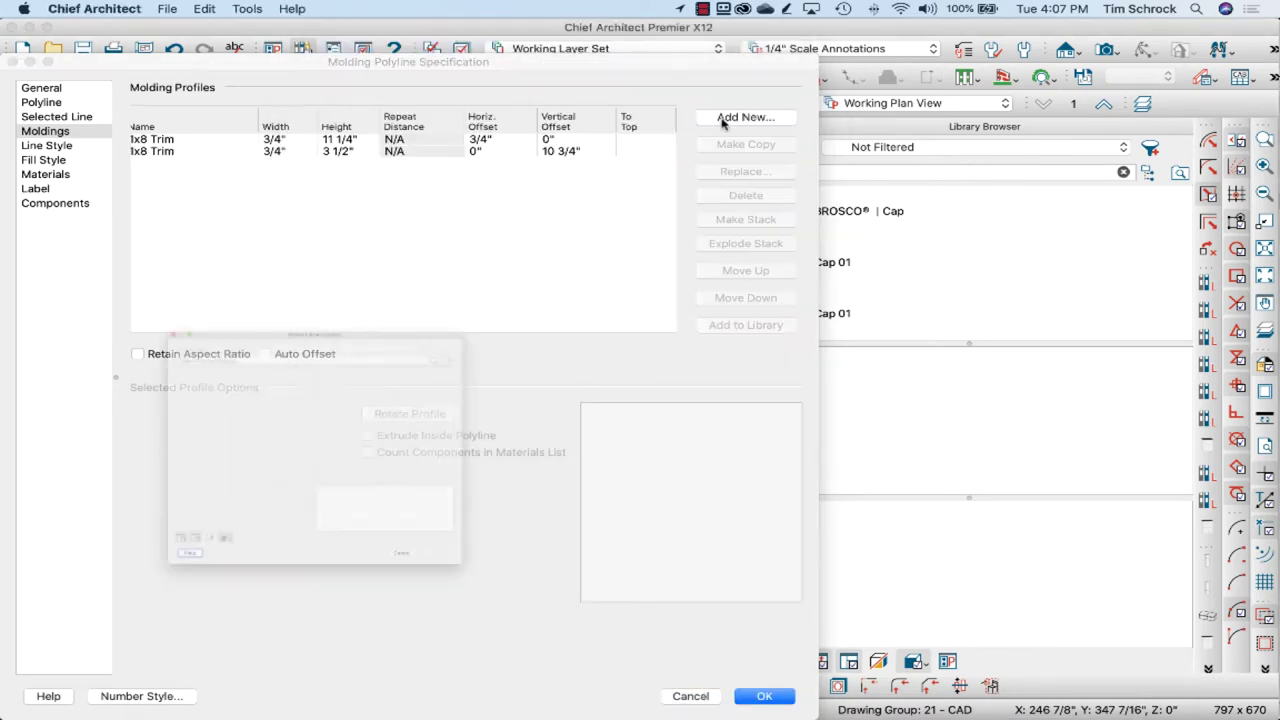
click(27, 331)
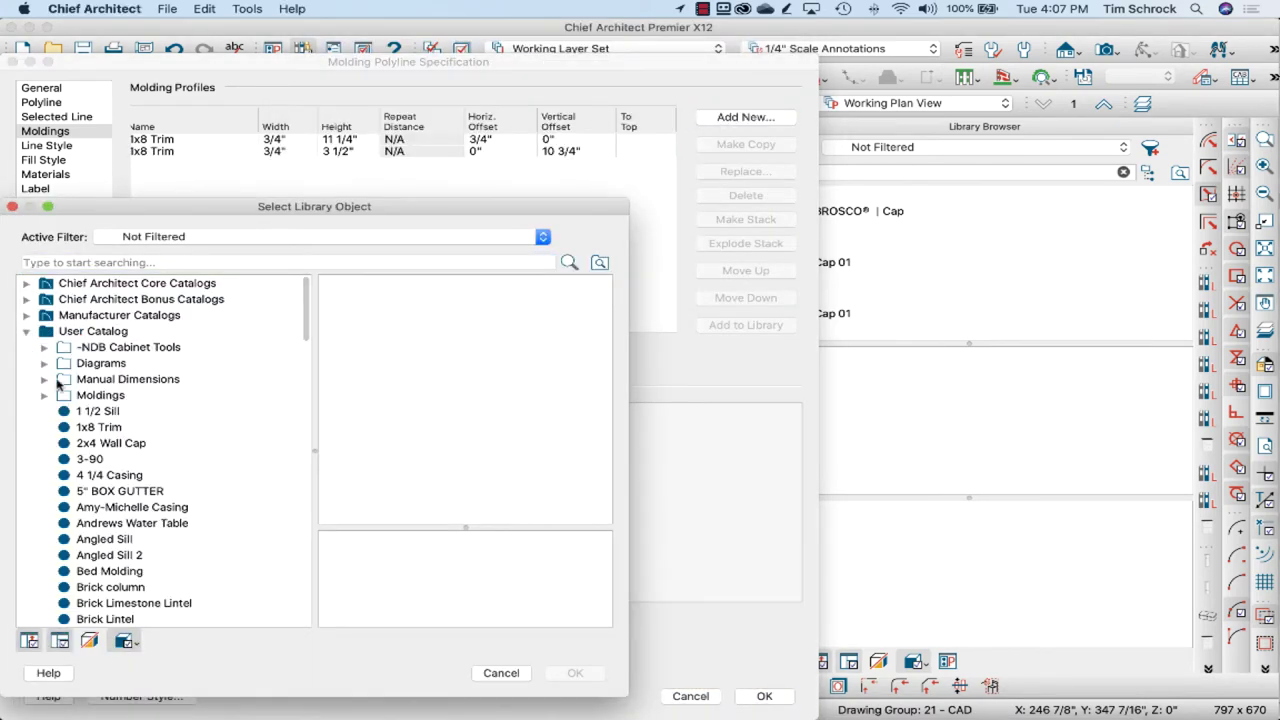
click(98, 427)
click(574, 673)
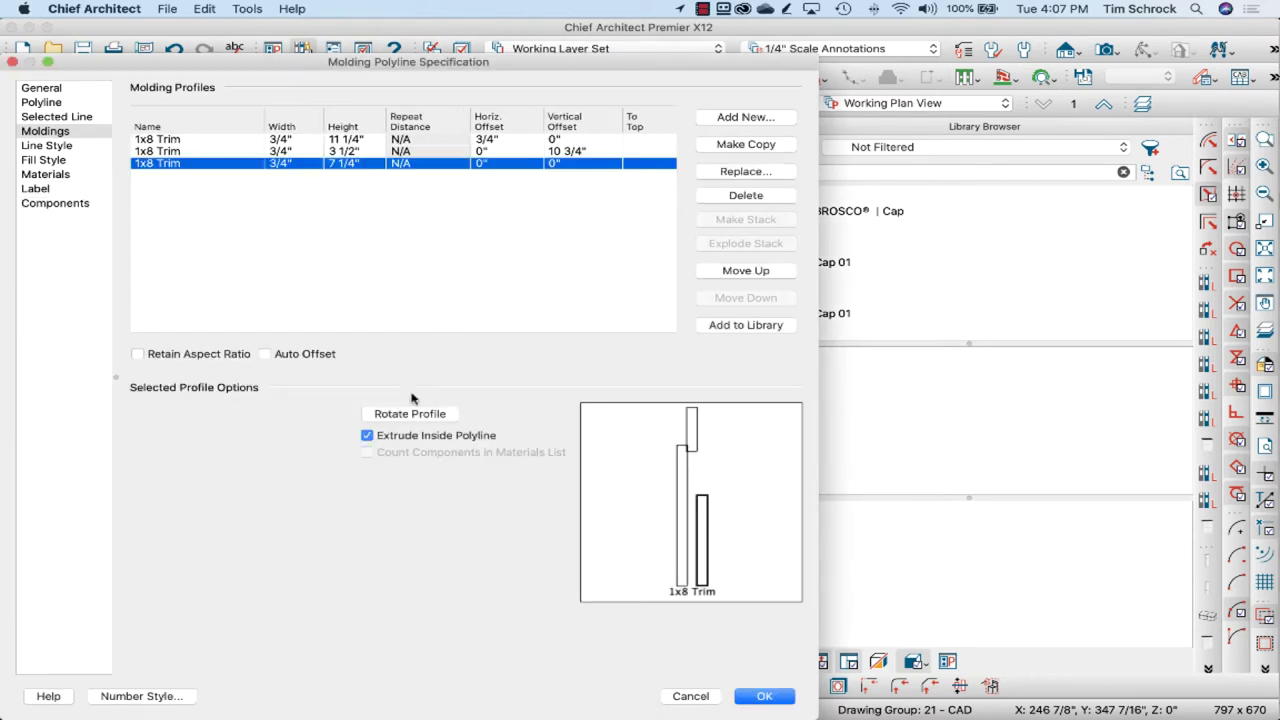
- Turn off Extrude Inside Polyline, set height 3/4" and vertical offset 41", and apply
click(405, 436)
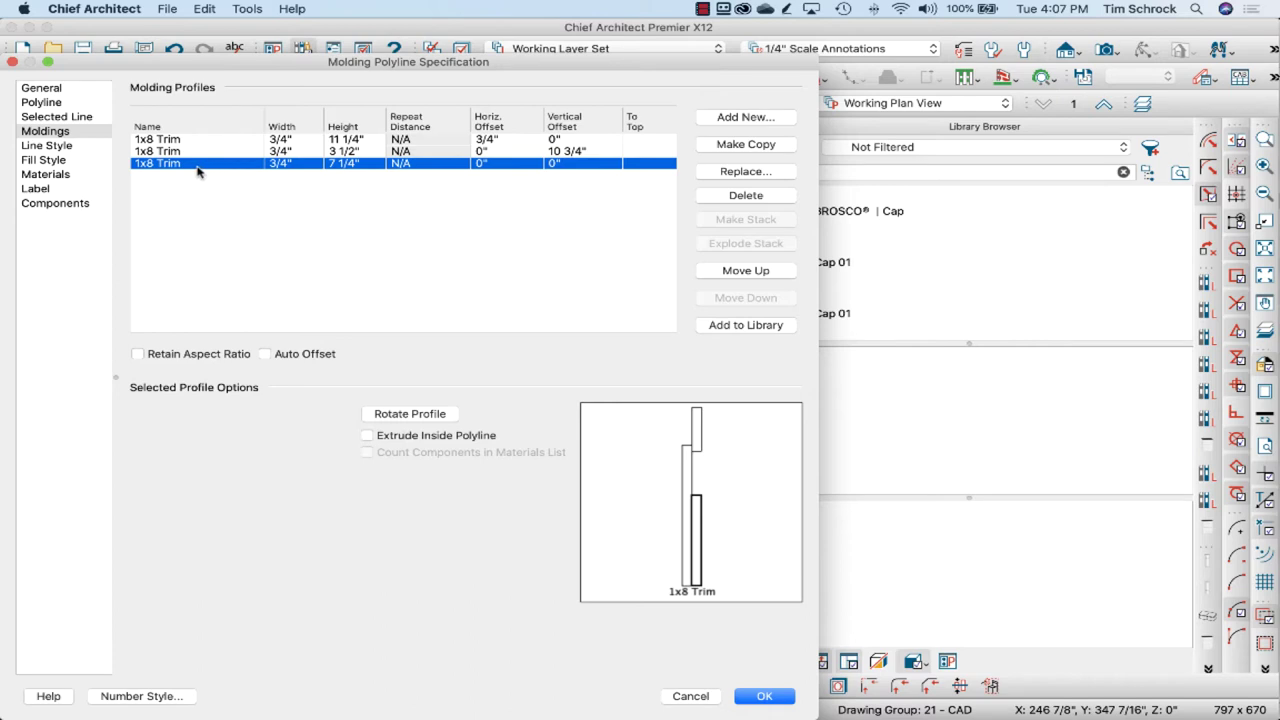
click(343, 163)
text(3)
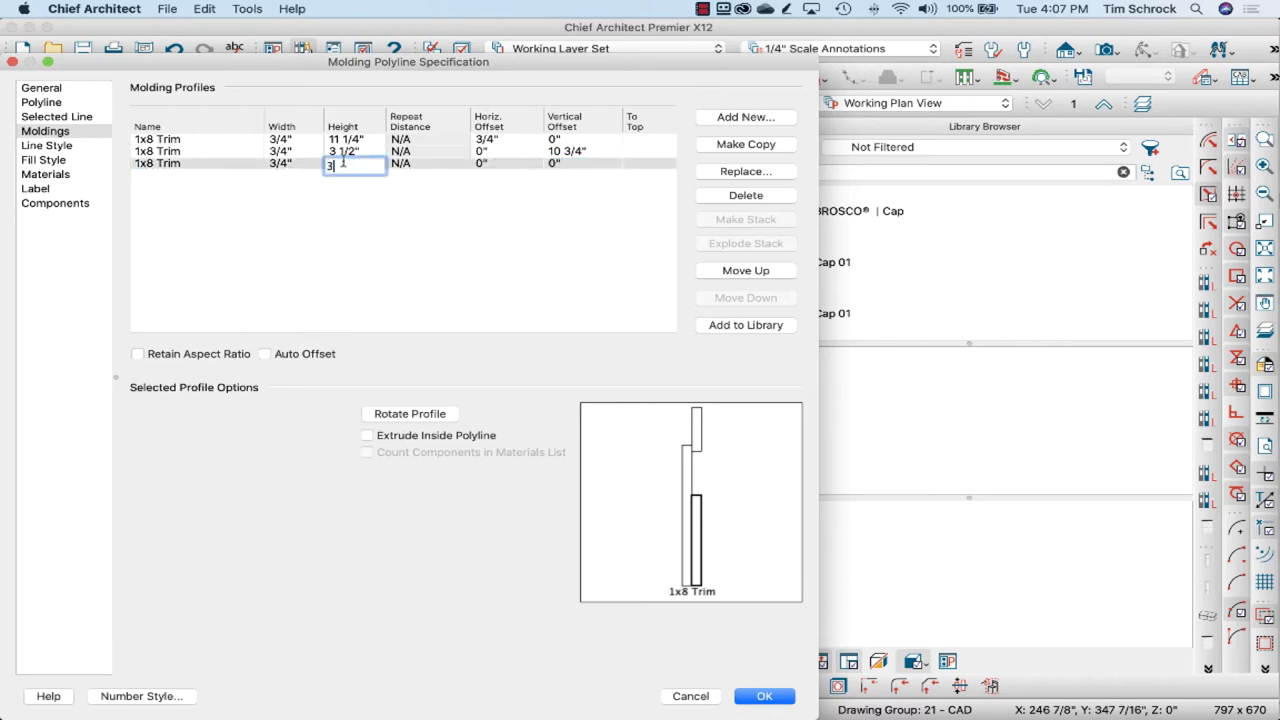
text(/4)
key(Return)
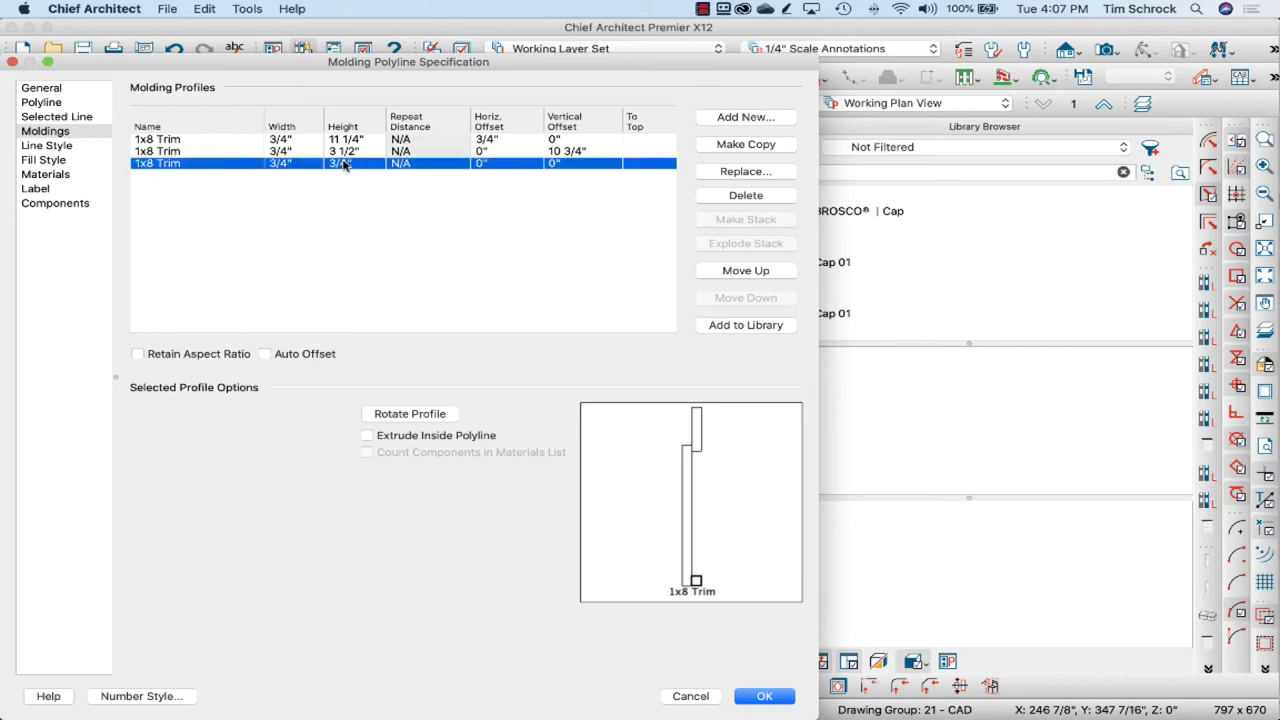
click(574, 166)
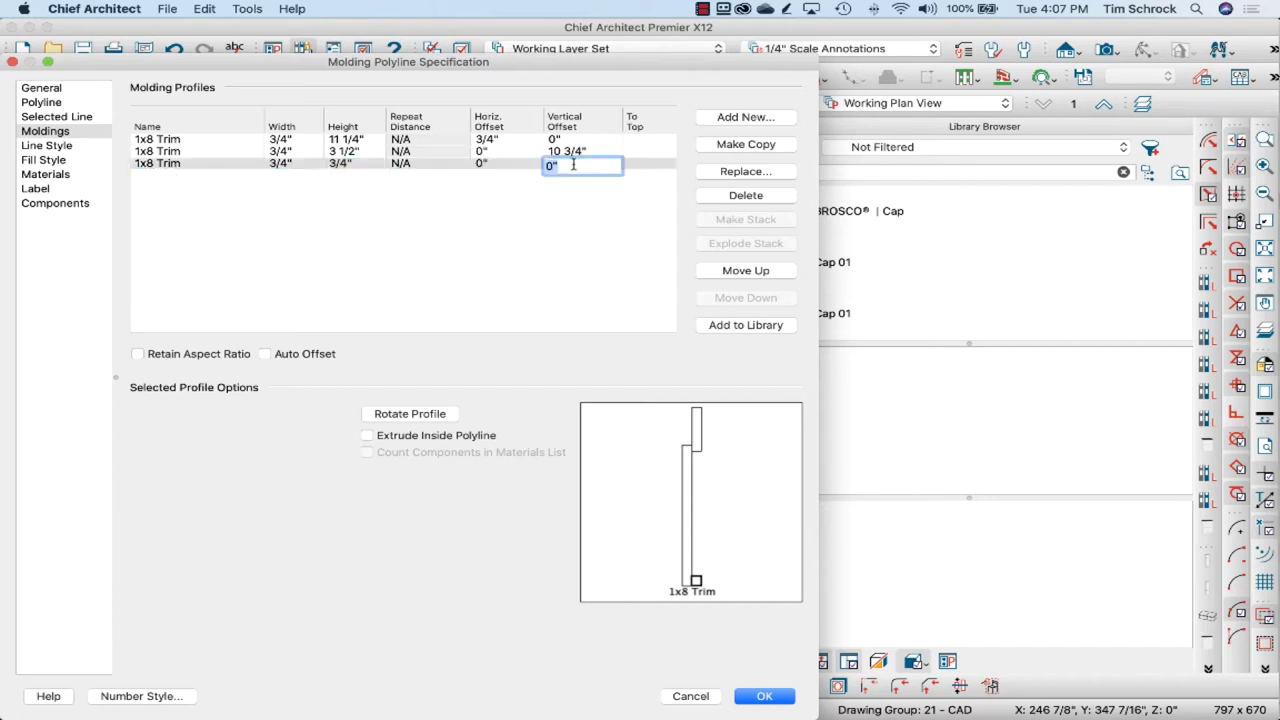
key(Return)
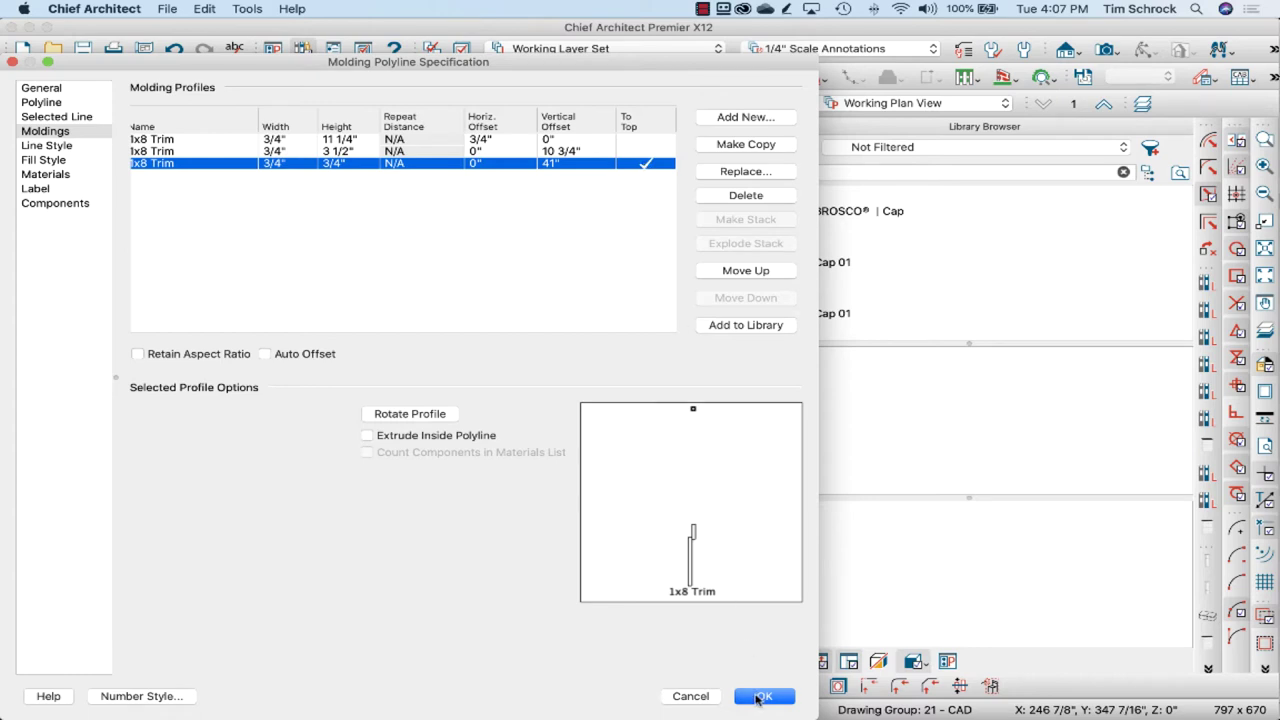
click(762, 696)
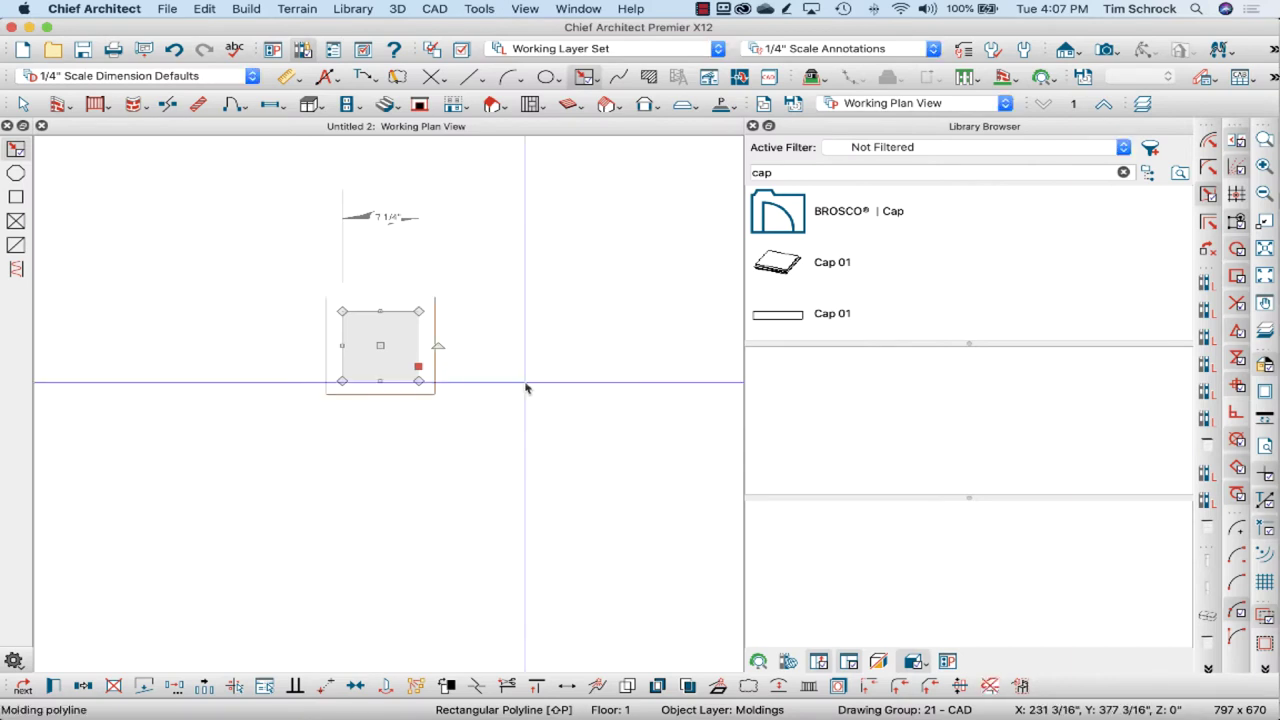
- Drag an Elevation 1 camera marker toward the column
scroll(358, 362, down, 1)
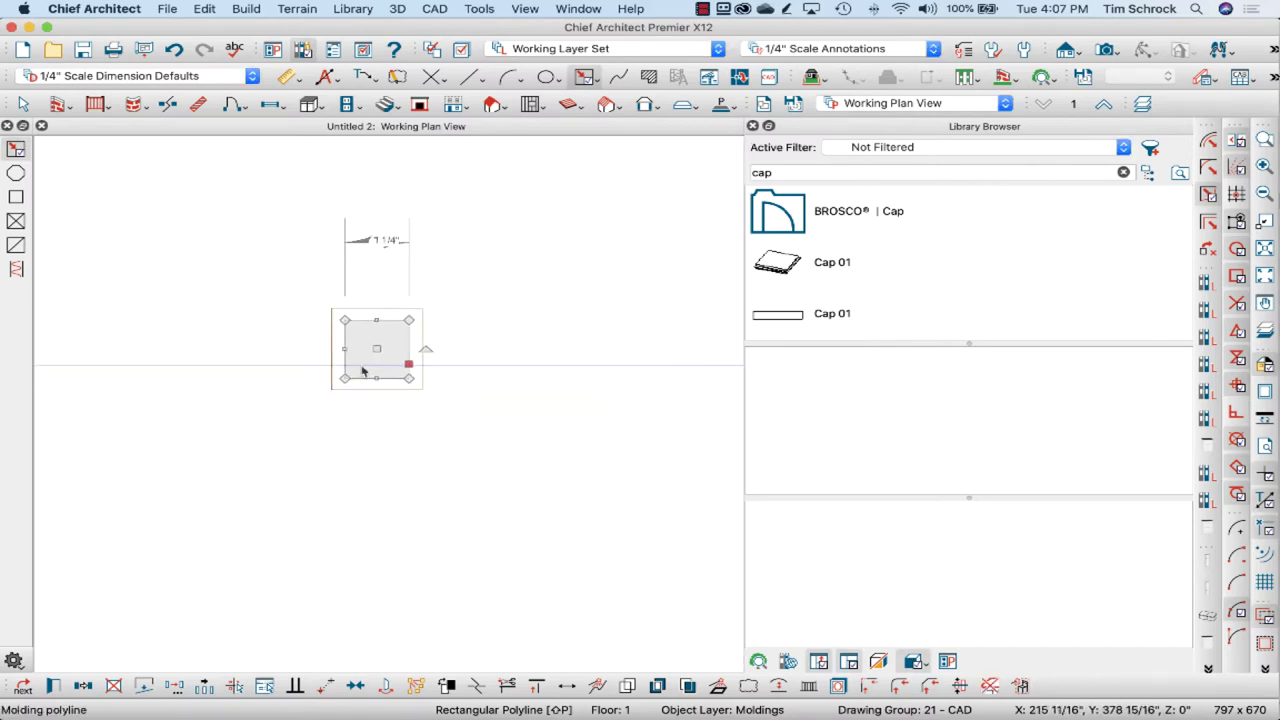
click(1066, 49)
mouse_move(267, 405)
mouse_down()
mouse_move(700, 410)
mouse_move(487, 418)
mouse_up()
scroll(487, 418, down, 1)
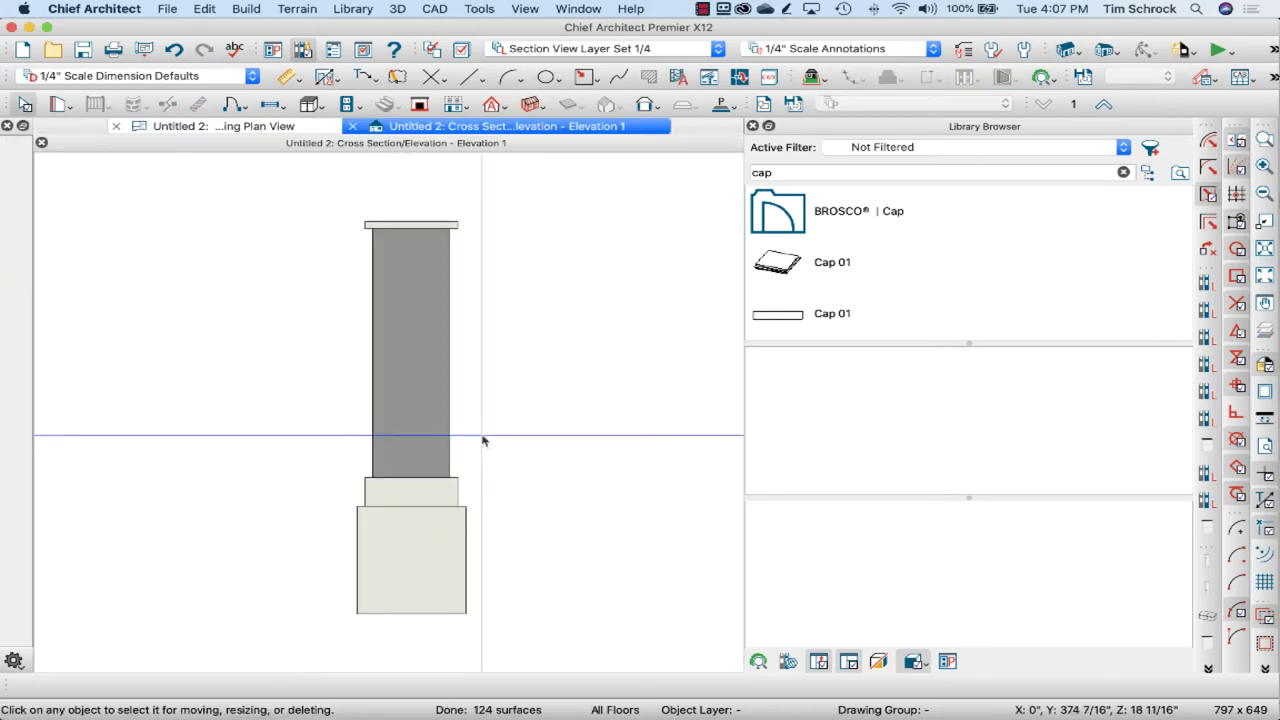
- In the elevation, select the tall column solid, then the trim molding at its base
click(428, 425)
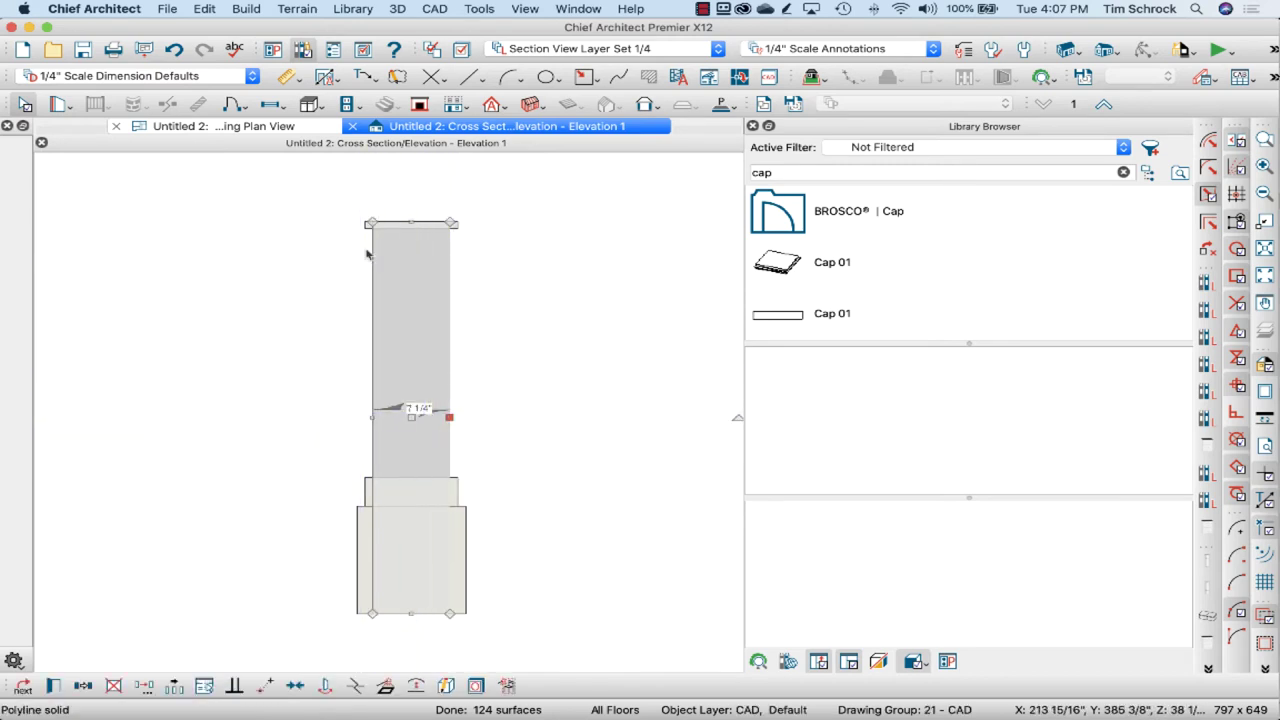
key(Escape)
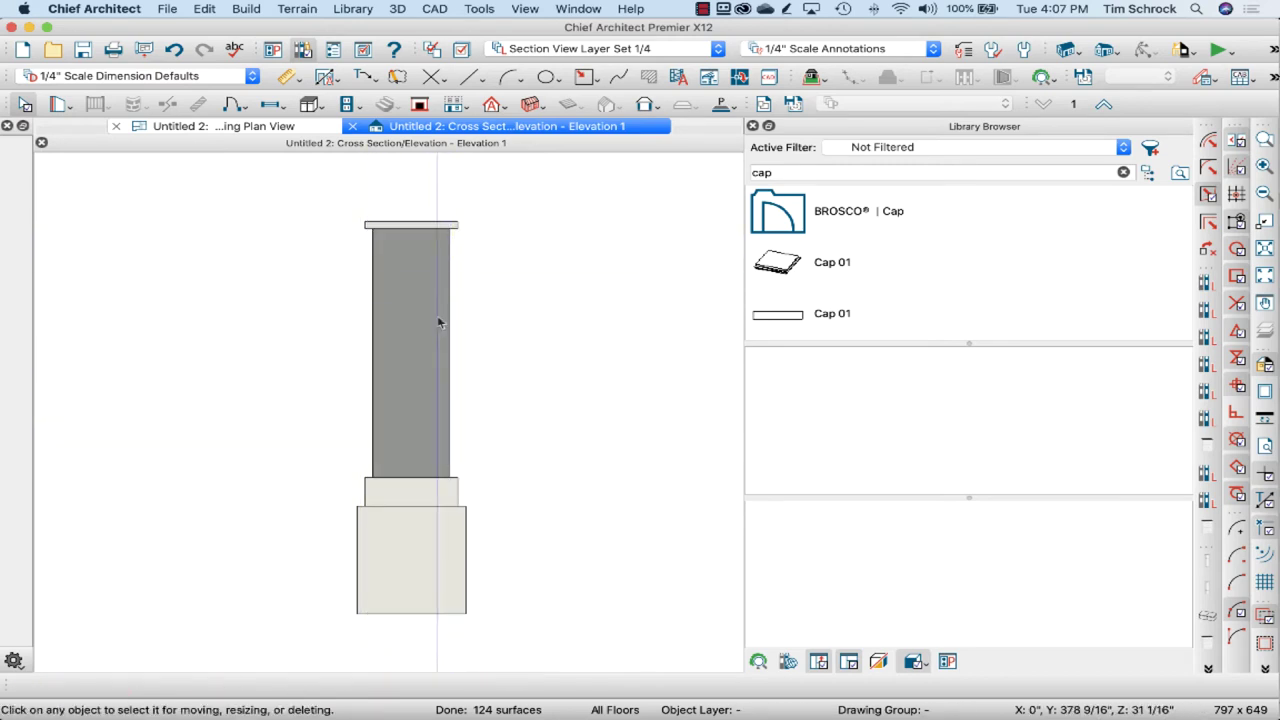
click(424, 345)
key(Escape)
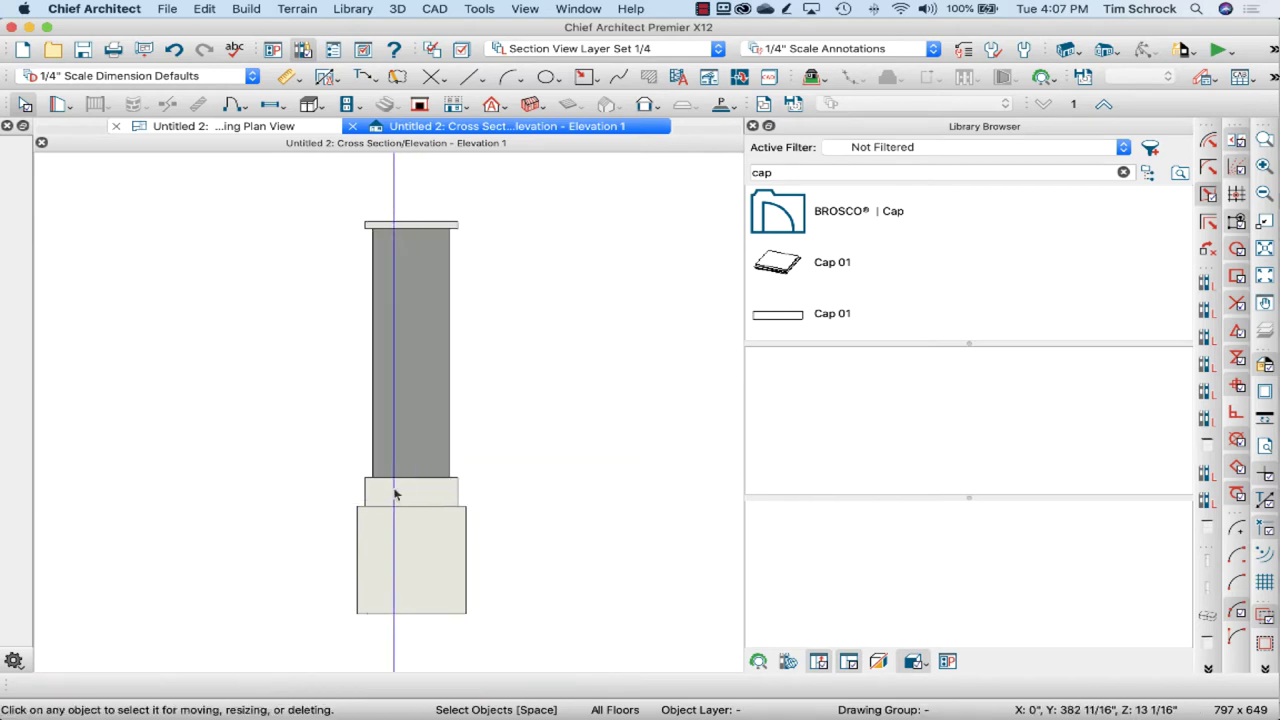
click(400, 490)
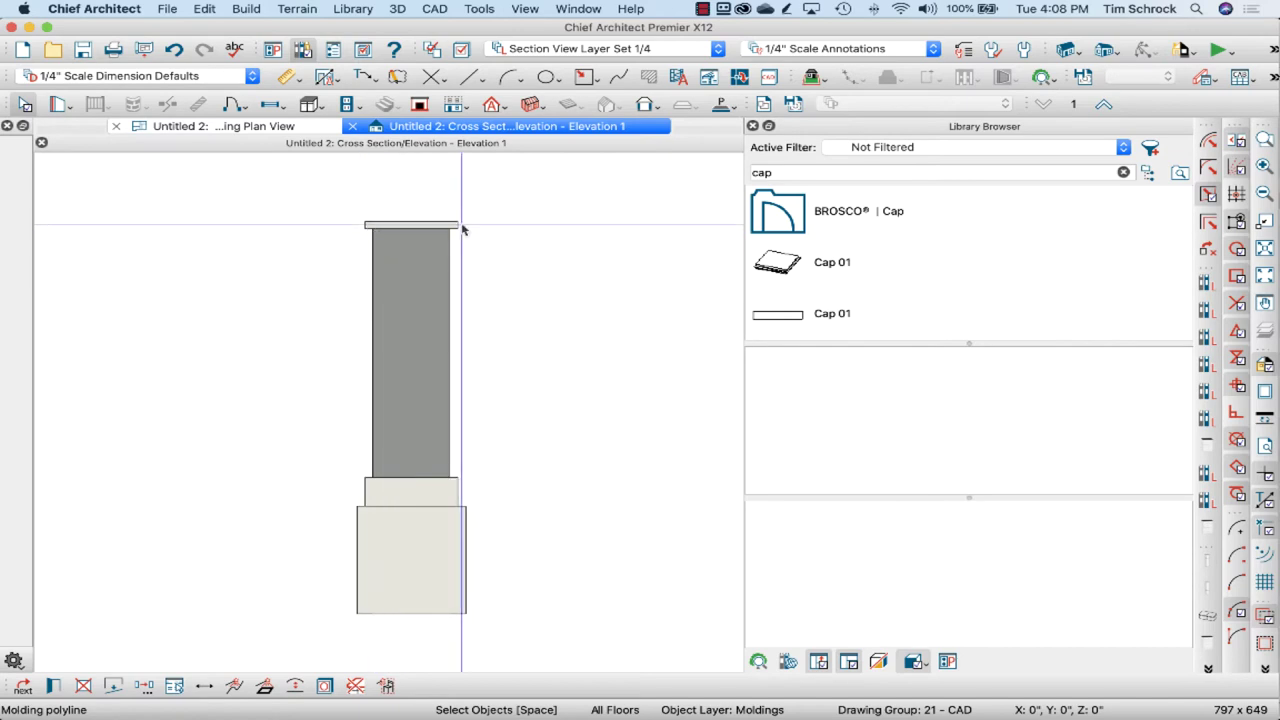
- Place a Cap 01 millwork cap in the plan and open its specifications
click(229, 126)
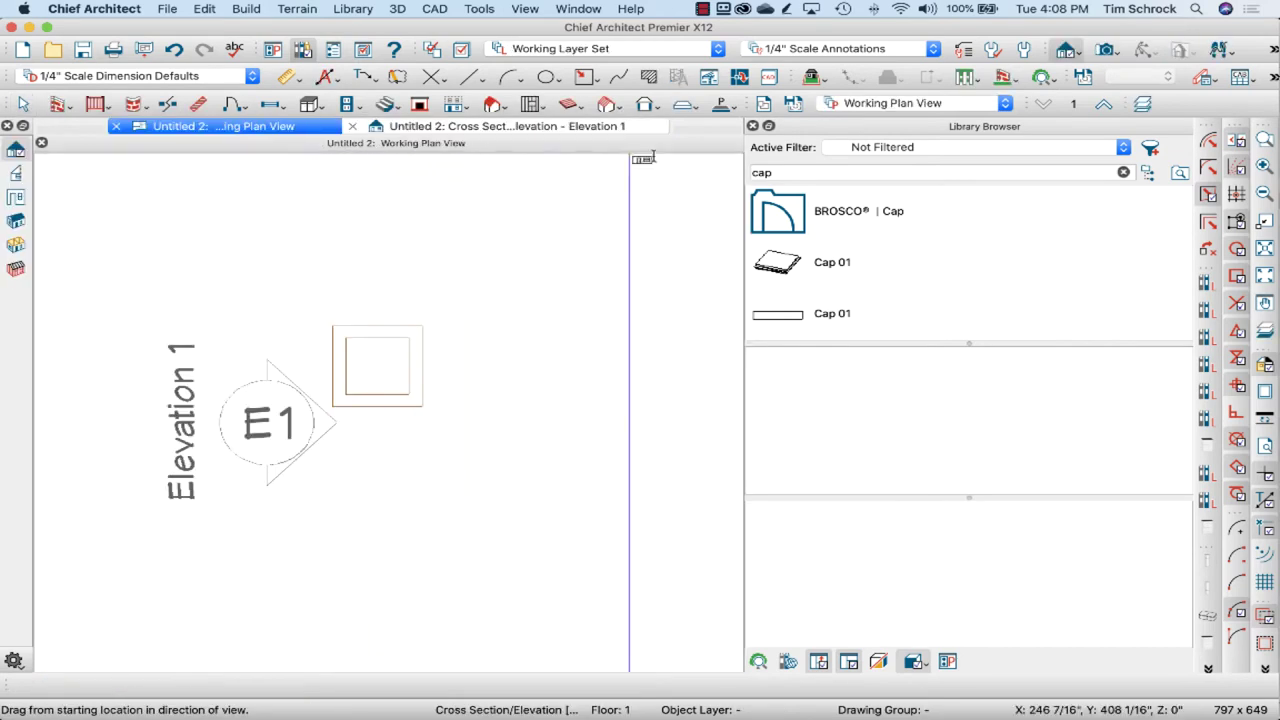
click(808, 263)
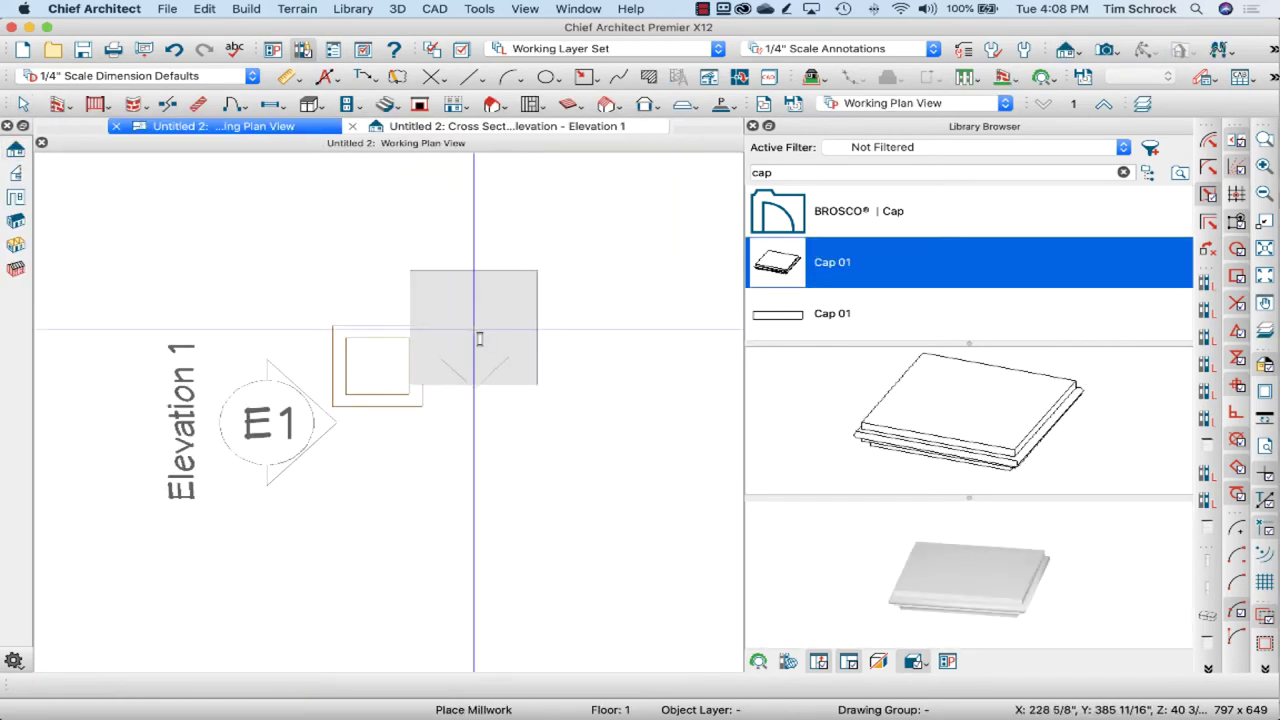
click(529, 371)
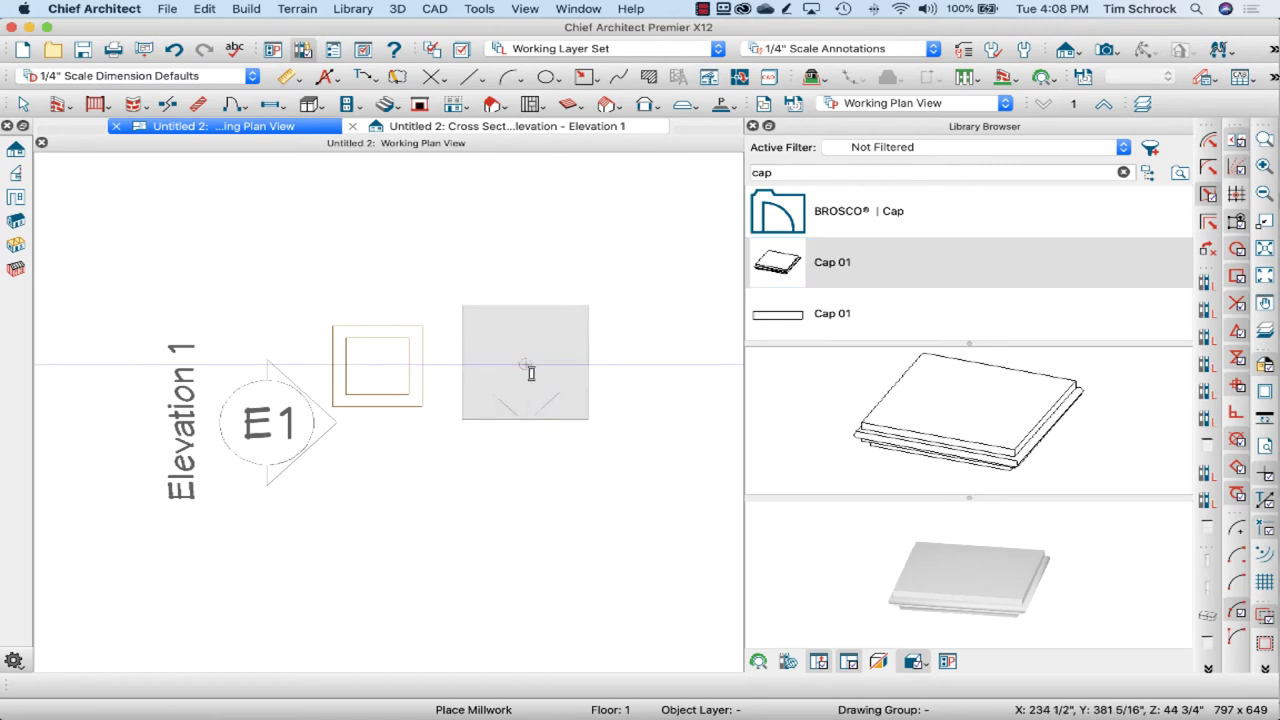
click(523, 371)
double_click(521, 372)
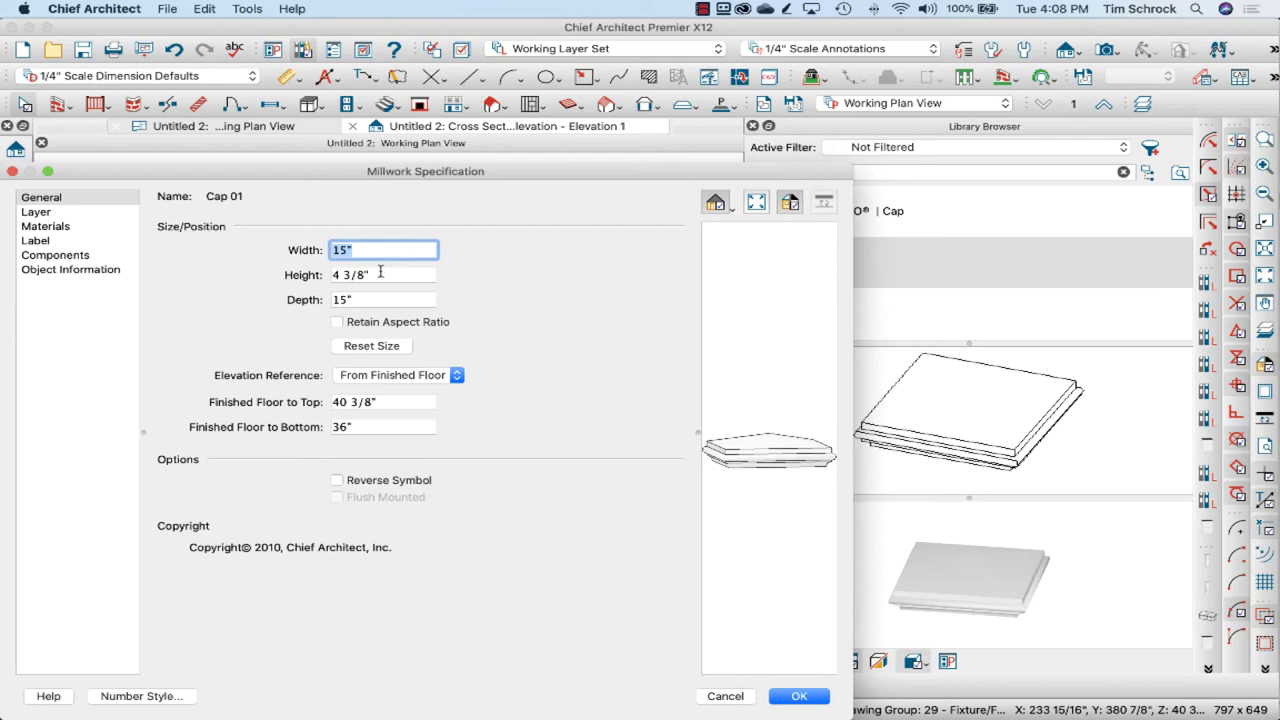
- Set the cap's bottom to an absolute 41" and its width to 7.25+1.5, retaining aspect ratio
click(386, 425)
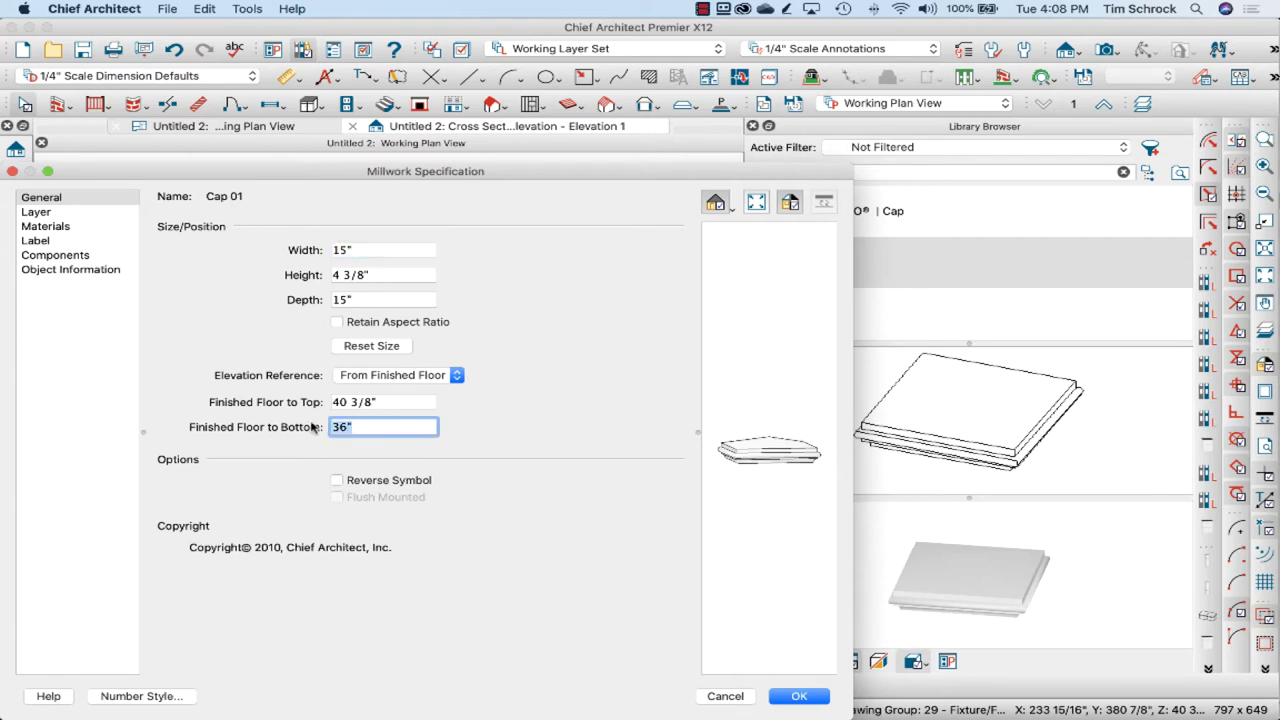
click(424, 375)
click(365, 341)
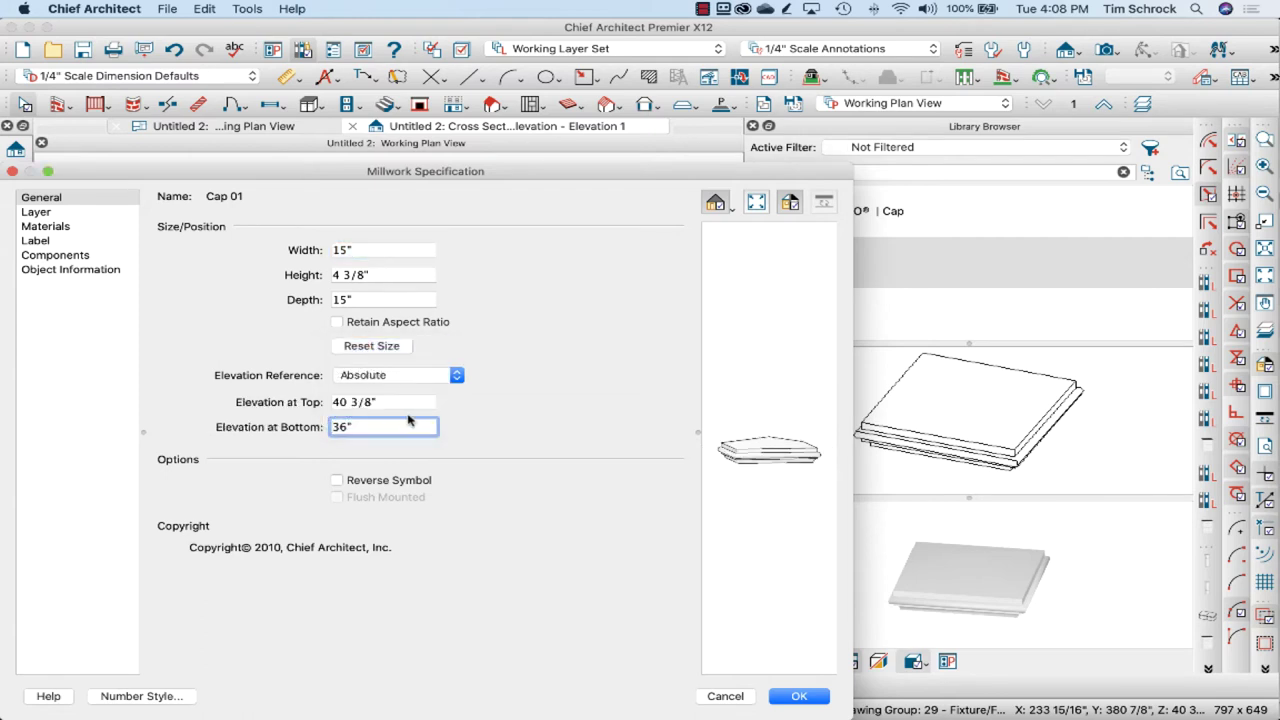
text(41)
key(Tab)
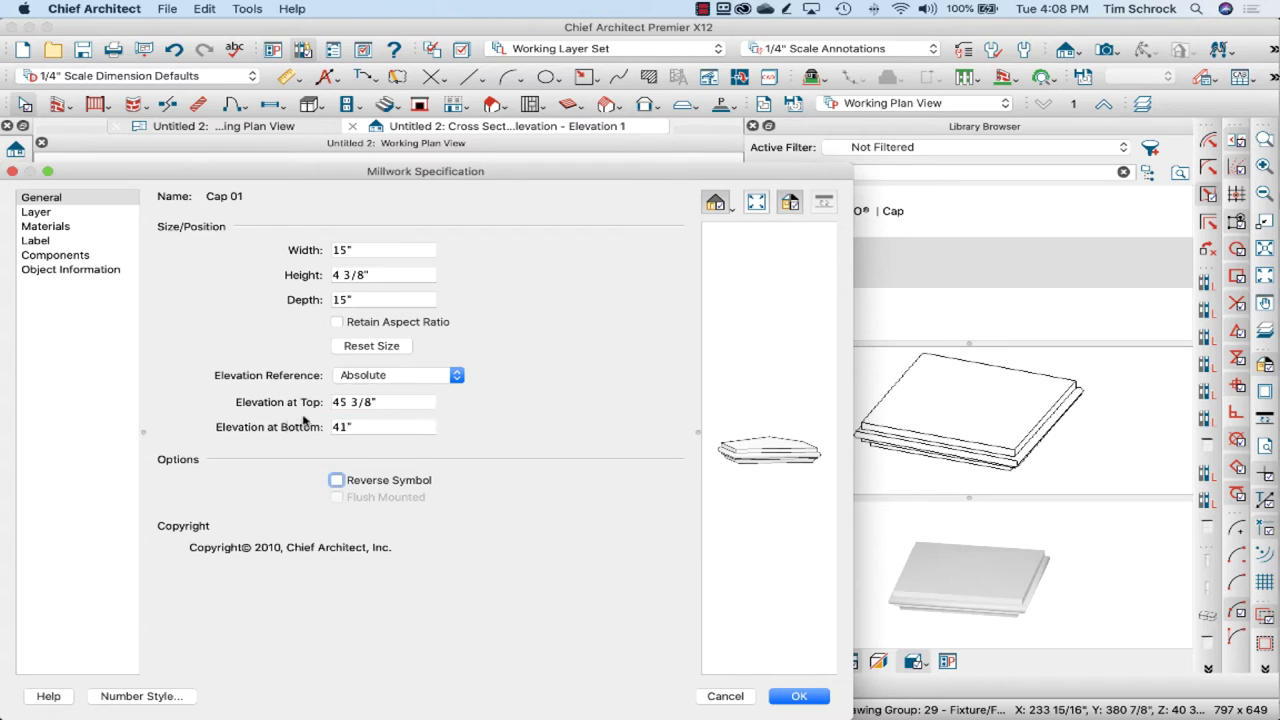
click(365, 250)
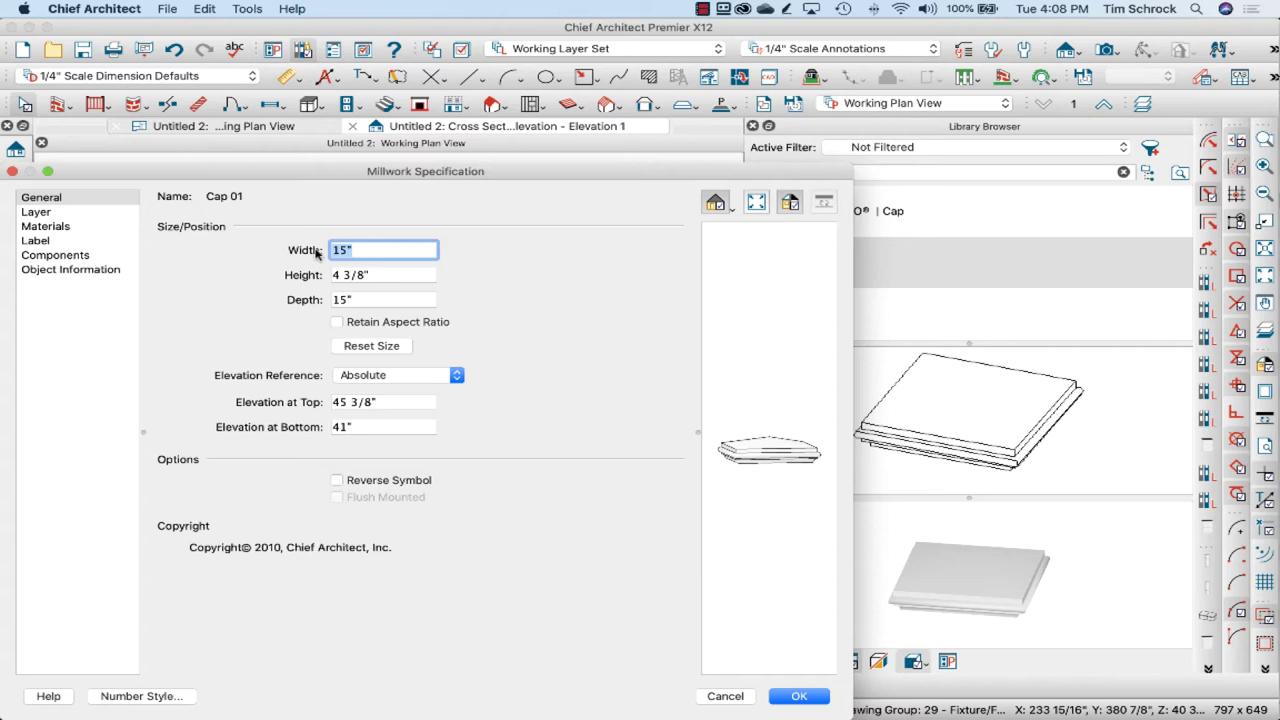
click(372, 324)
text(7.25+1.)
key(Tab)
- Apply the cap settings, centre the cap over the post outline, and return from the photo to the plan
key(Return)
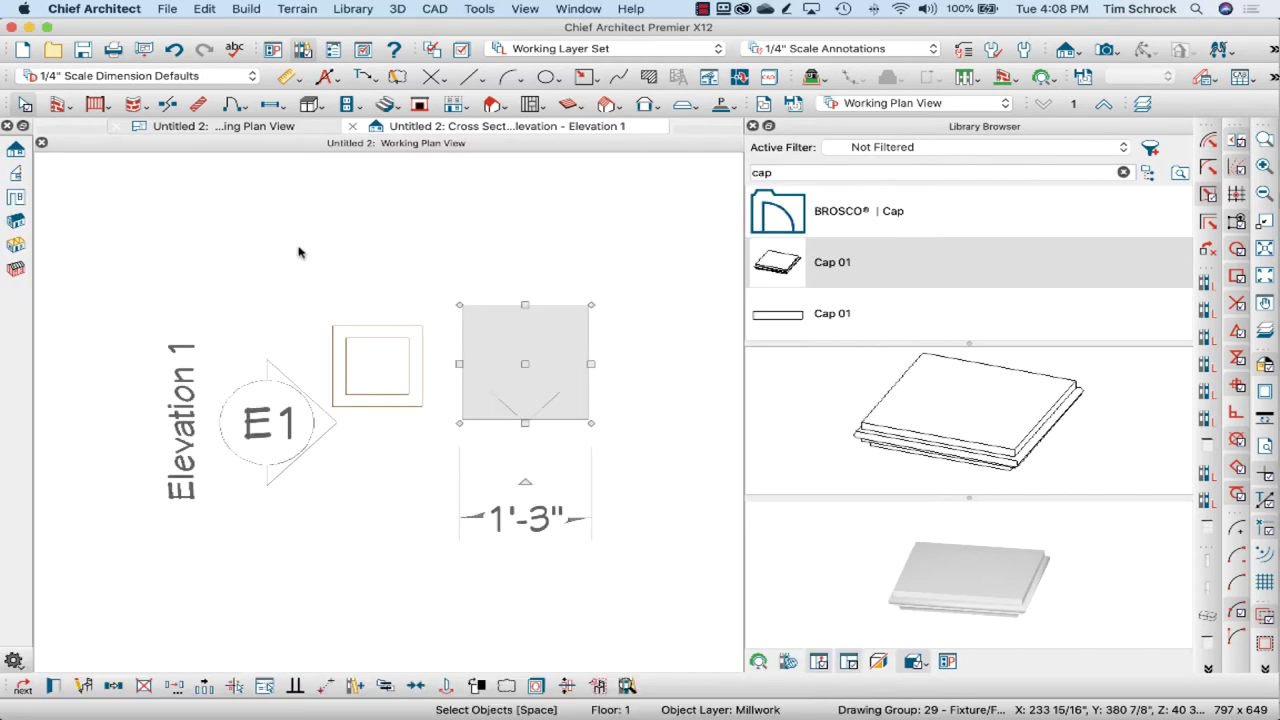
click(385, 352)
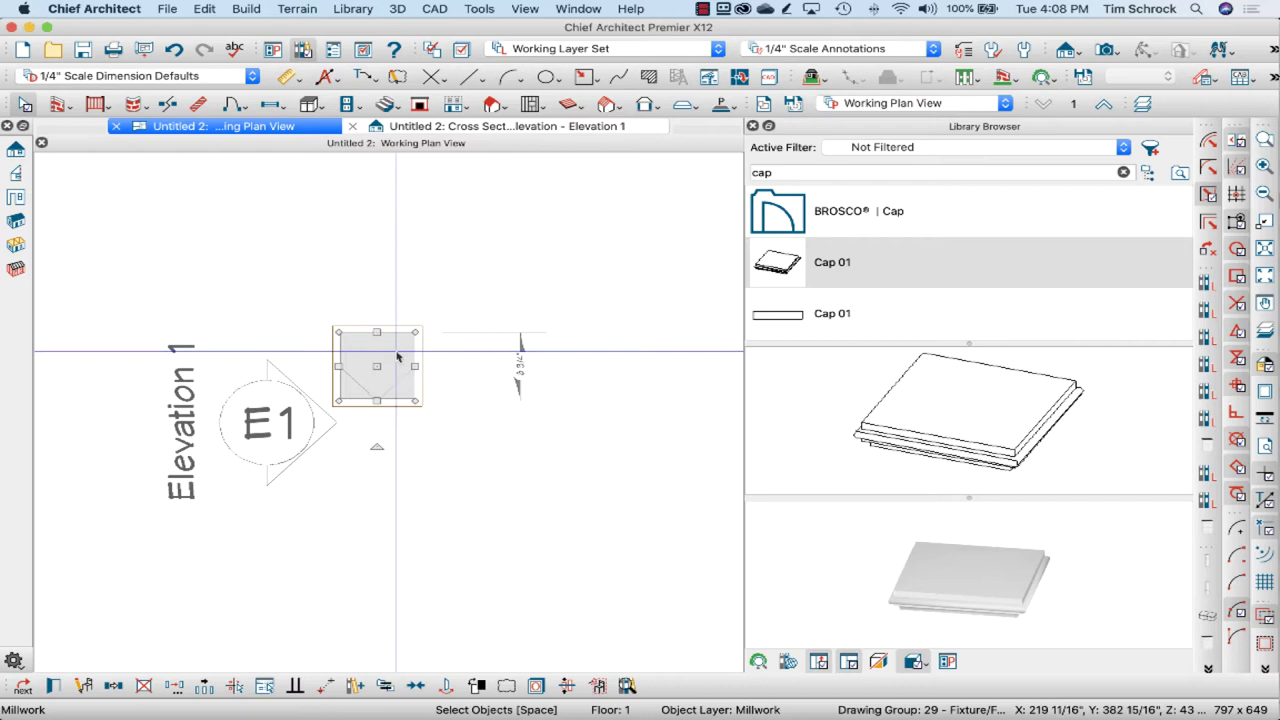
mouse_move(535, 685)
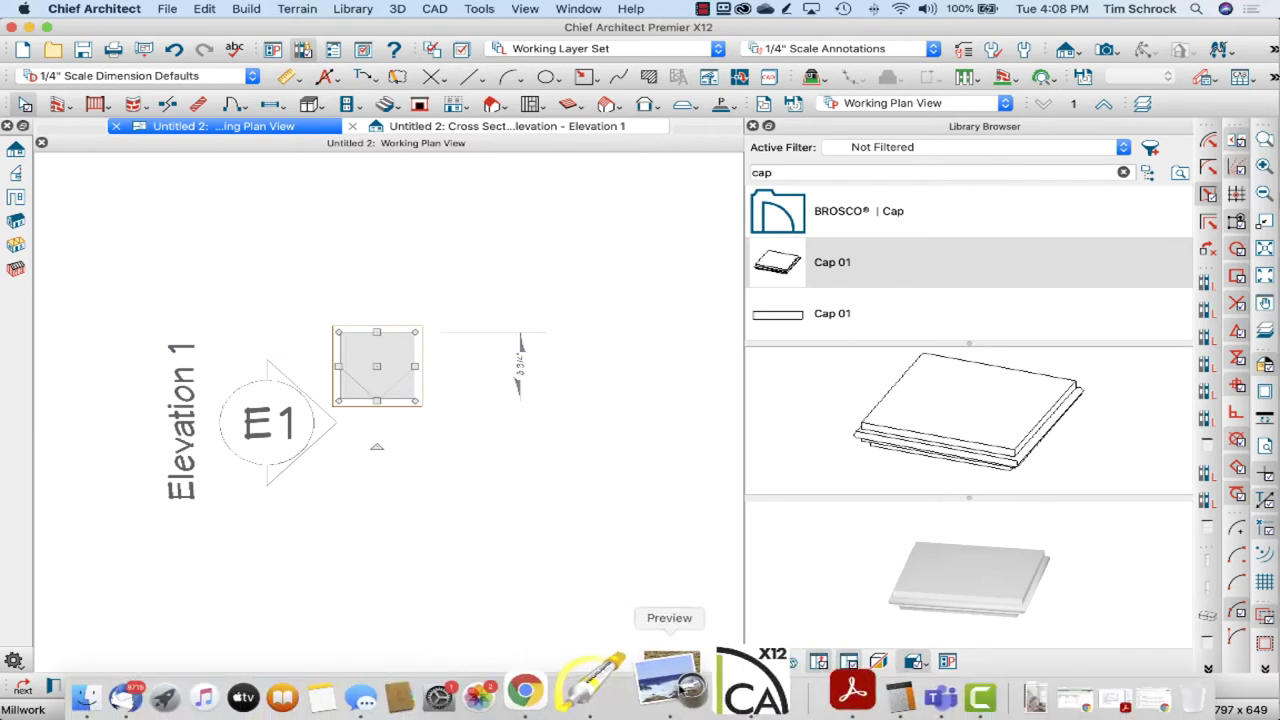
click(677, 692)
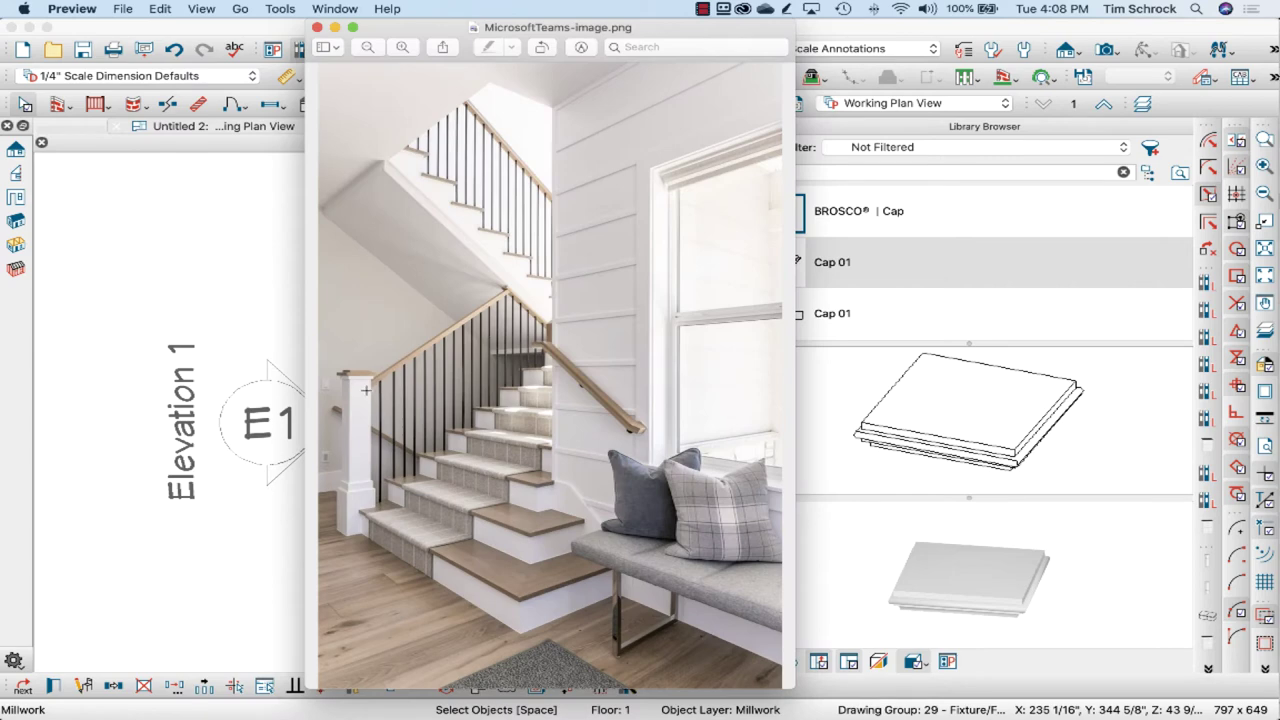
click(256, 153)
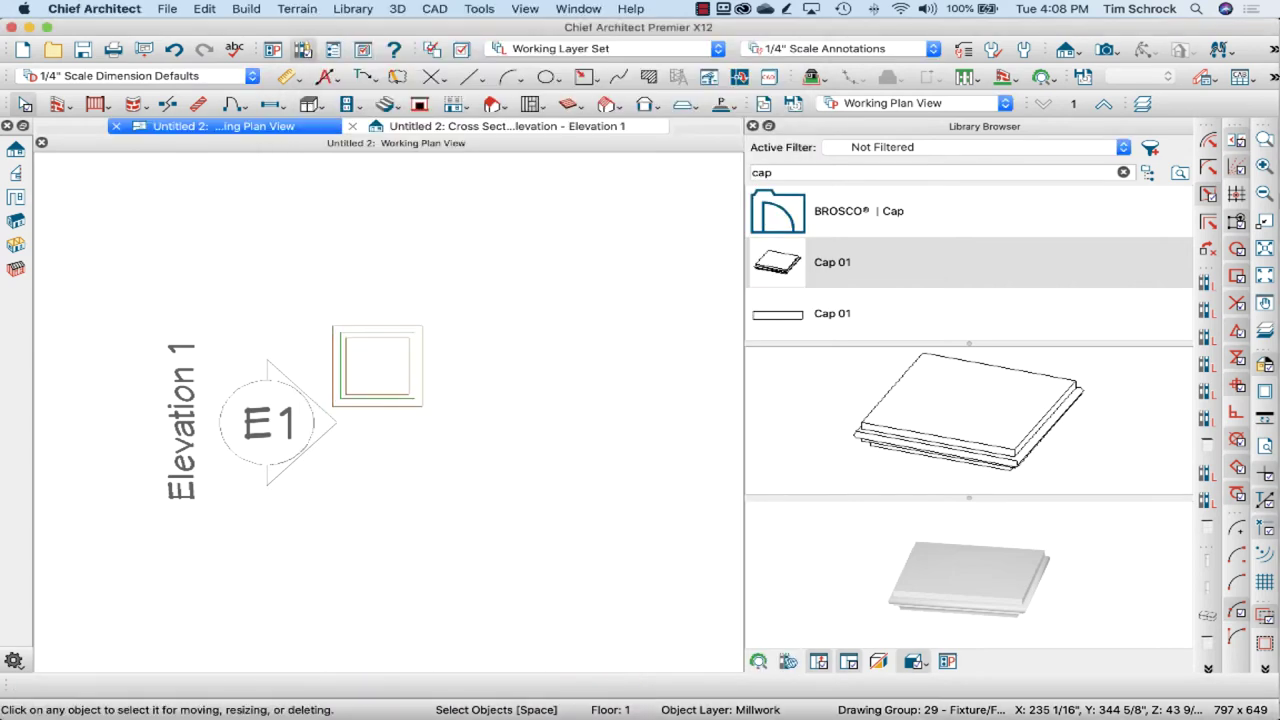
- Widen Cap 01 proportionally from 8 3/4" by adding 1.5, giving 10 1/4" wide and deep
click(407, 363)
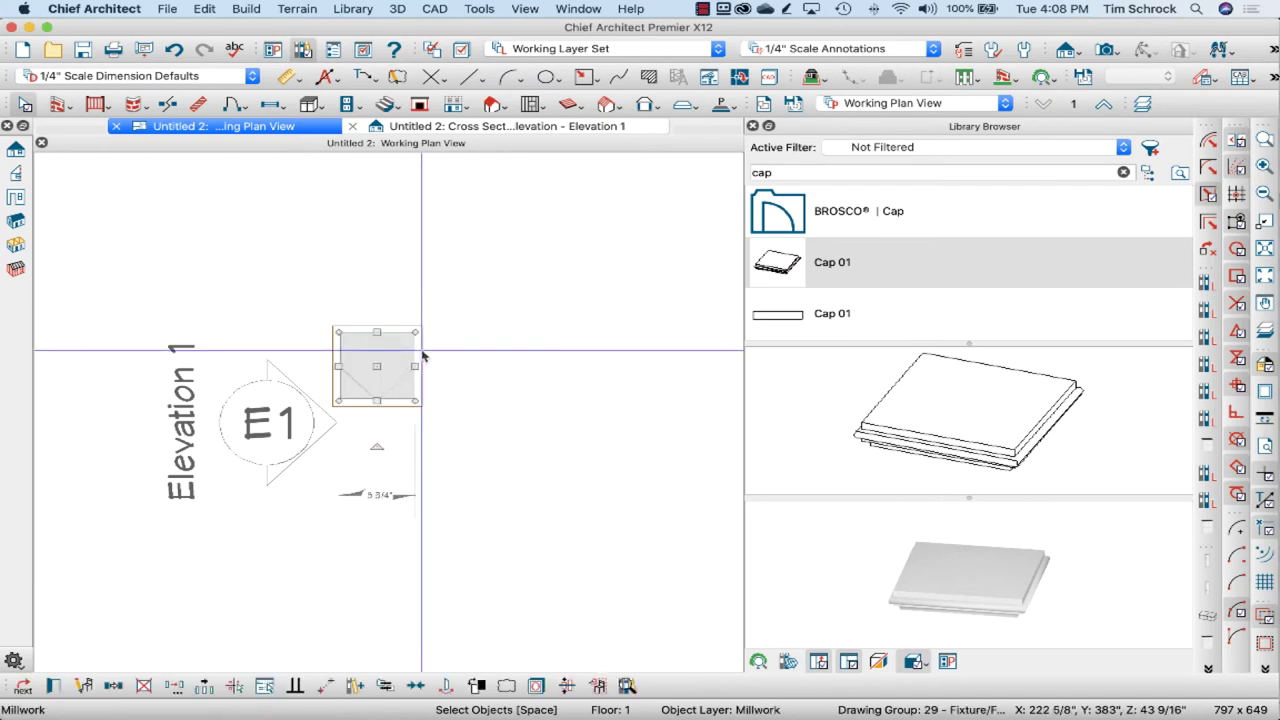
double_click(420, 386)
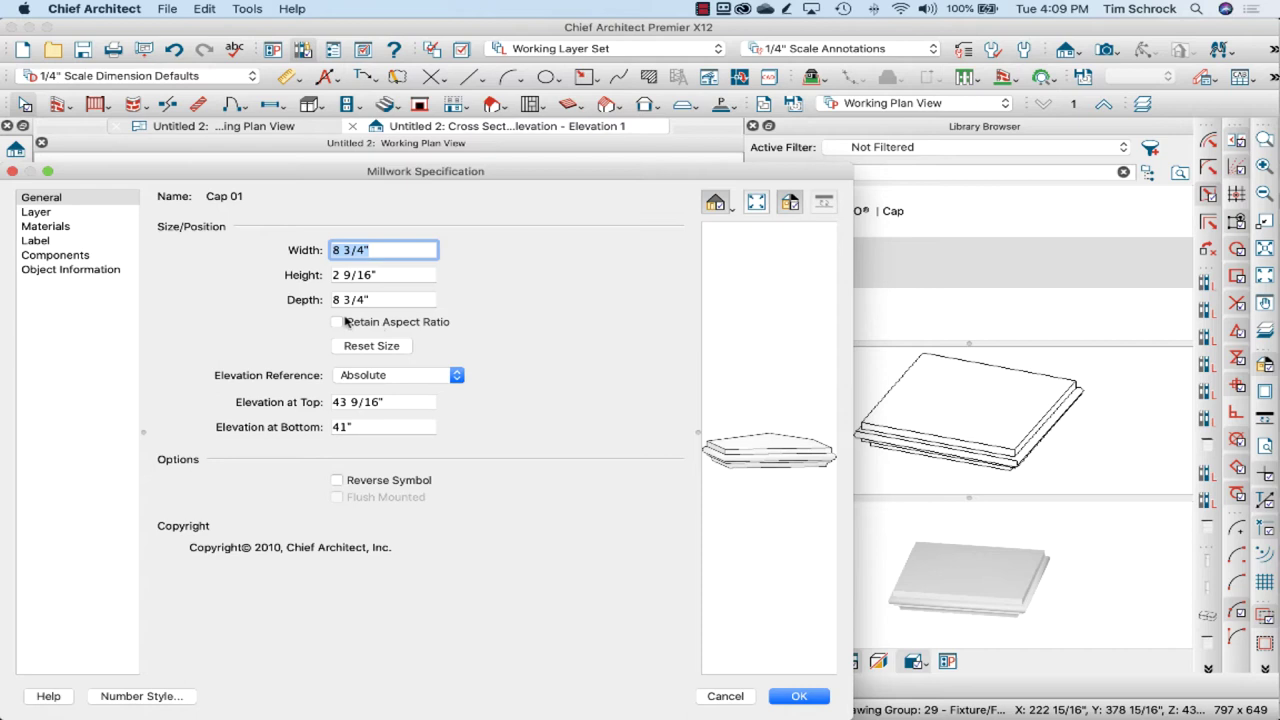
click(388, 249)
drag(397, 250, 377, 251)
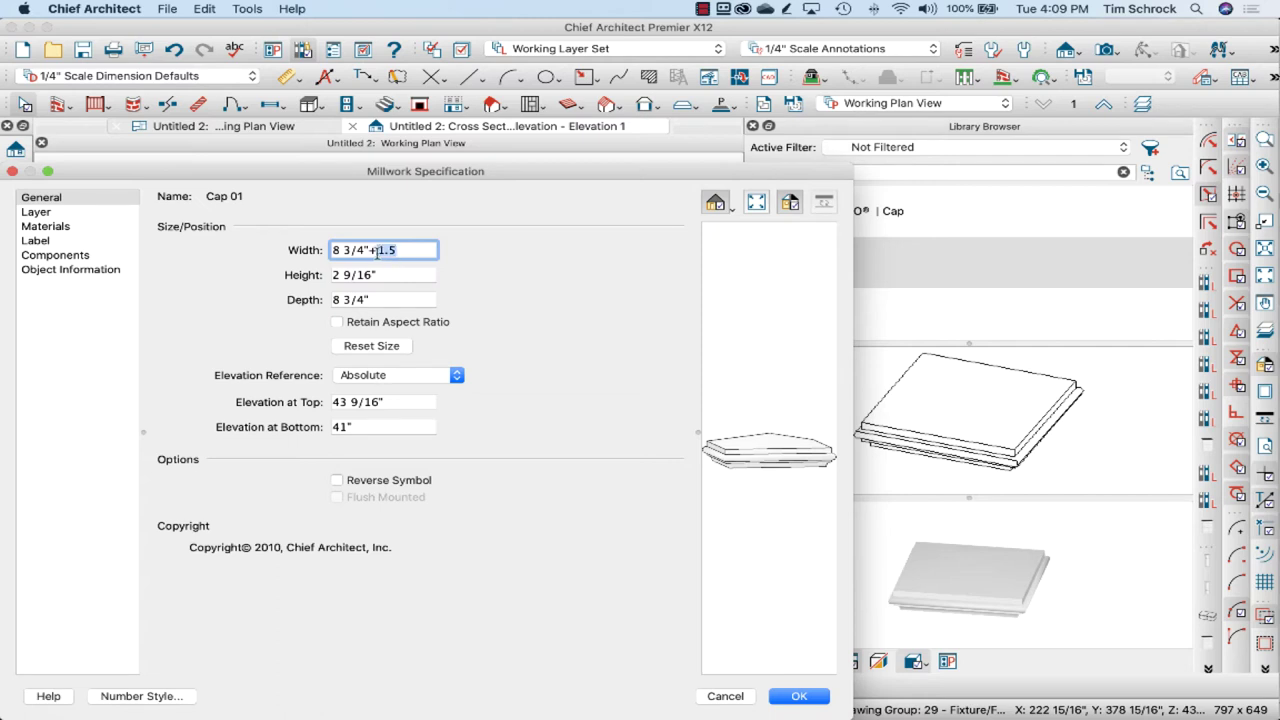
key(BackSpace)
click(395, 323)
text(+1.5)
key(Tab)
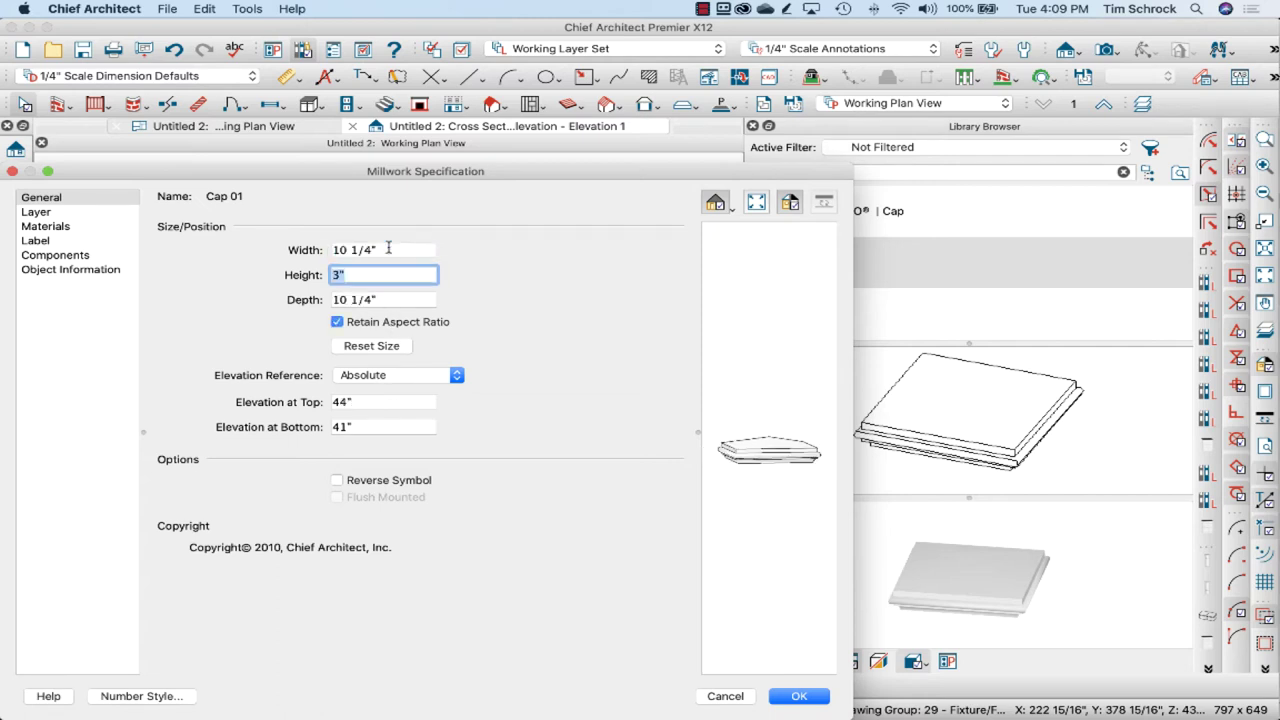
- Confirm the cap's new size and check it in Elevation 1
click(806, 698)
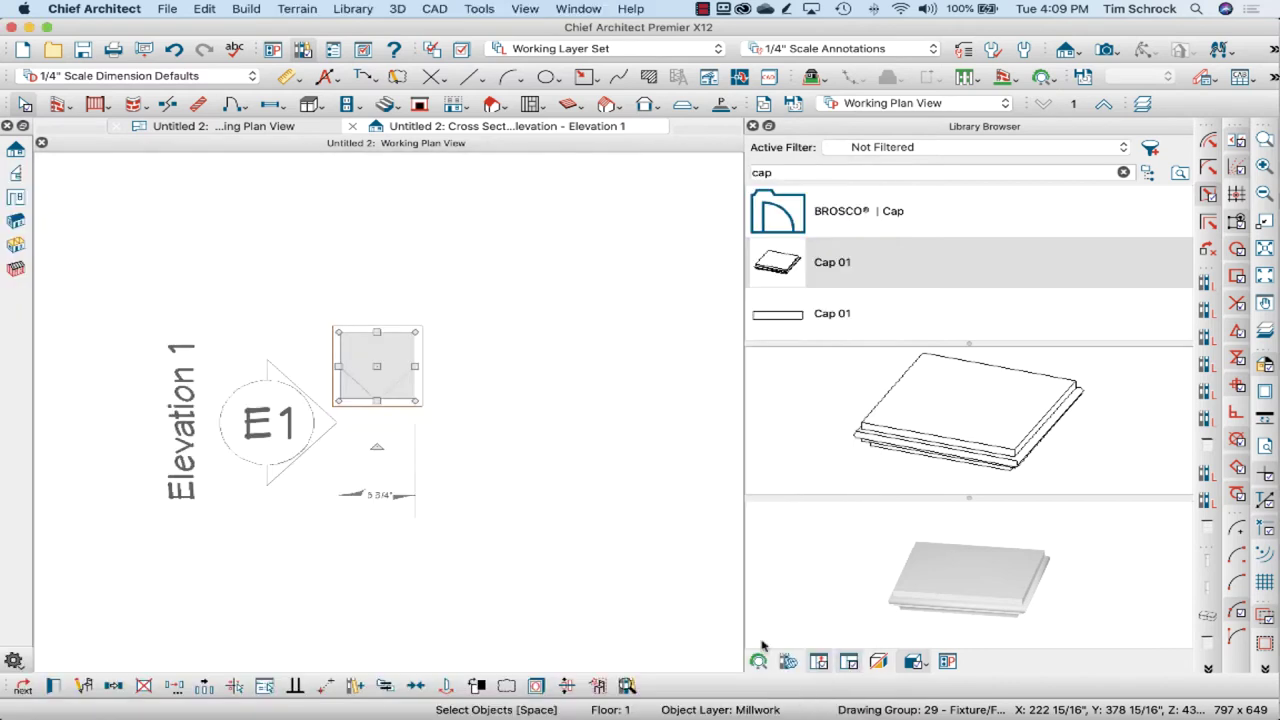
click(550, 128)
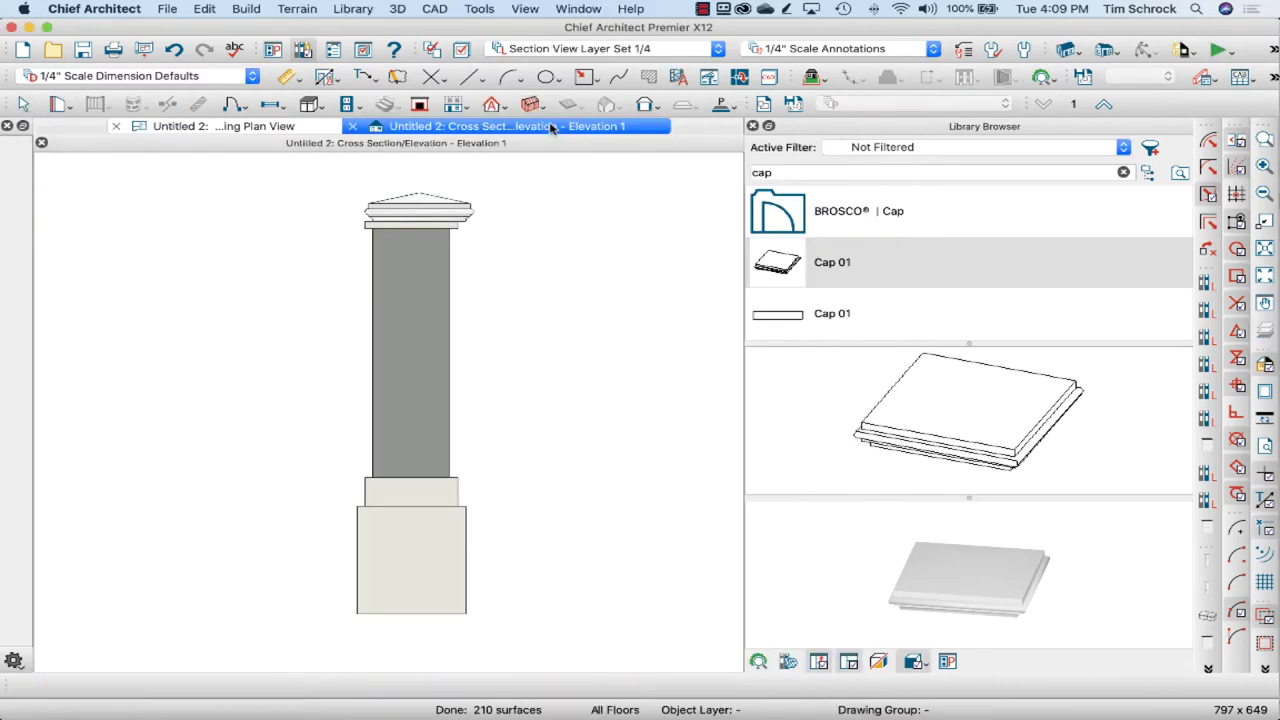
click(290, 128)
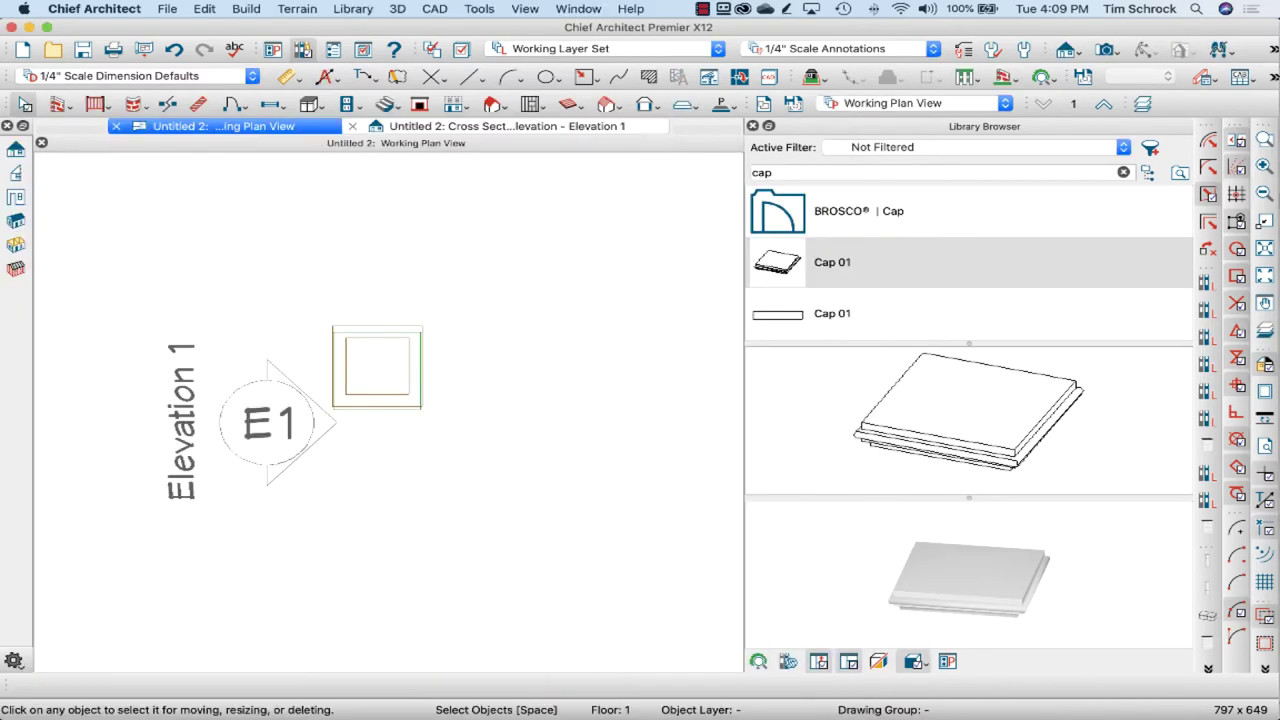
- Back in plan, cycle through the overlapping objects to reselect the cap, then show Elevation 1
click(390, 374)
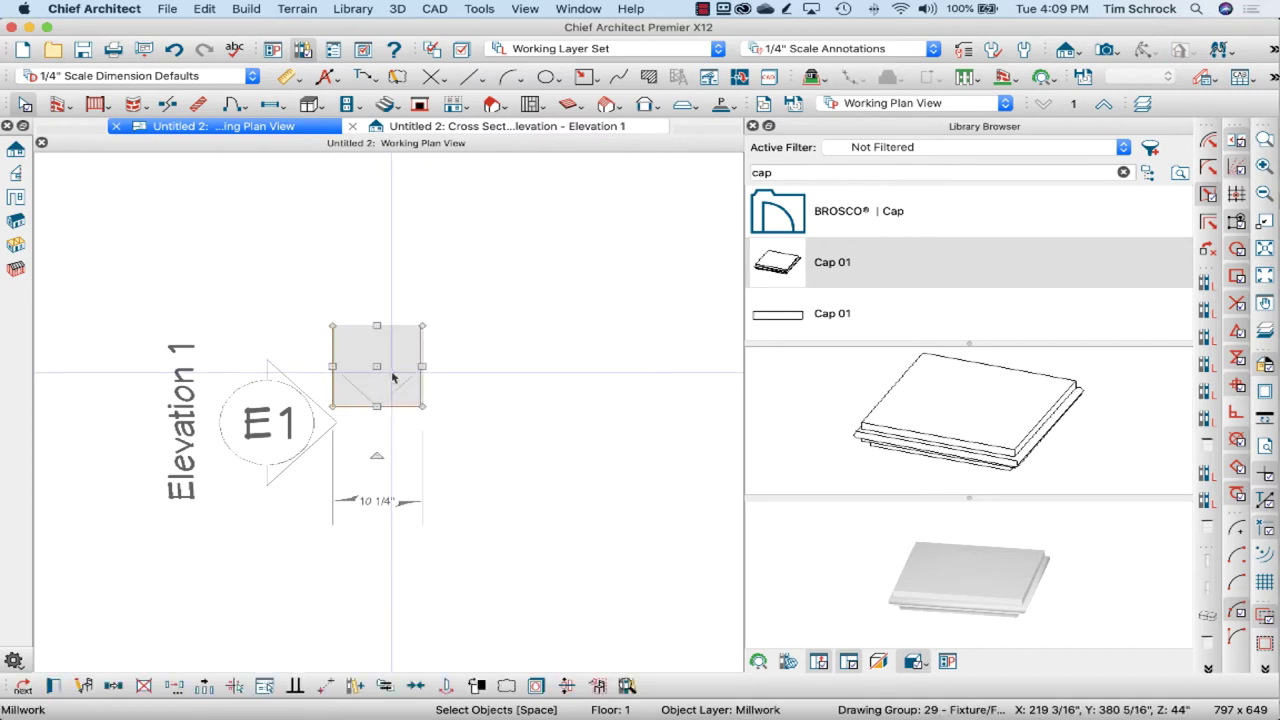
click(380, 405)
click(400, 380)
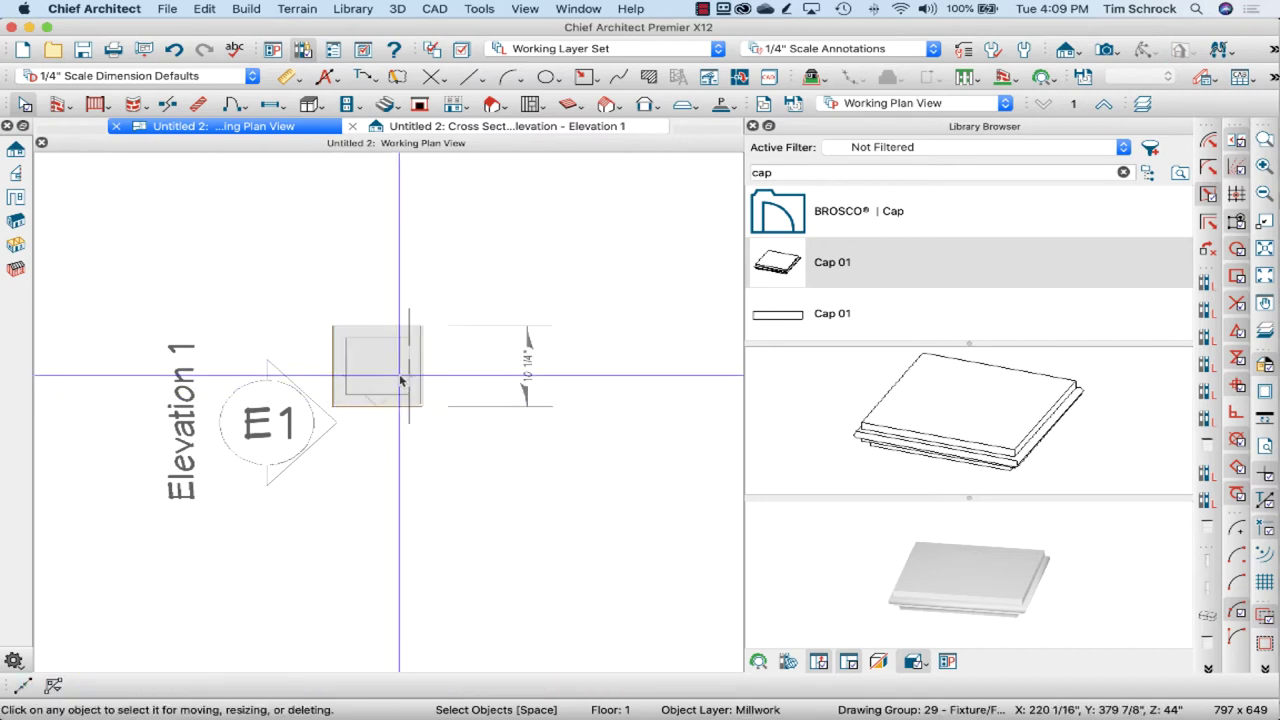
click(384, 371)
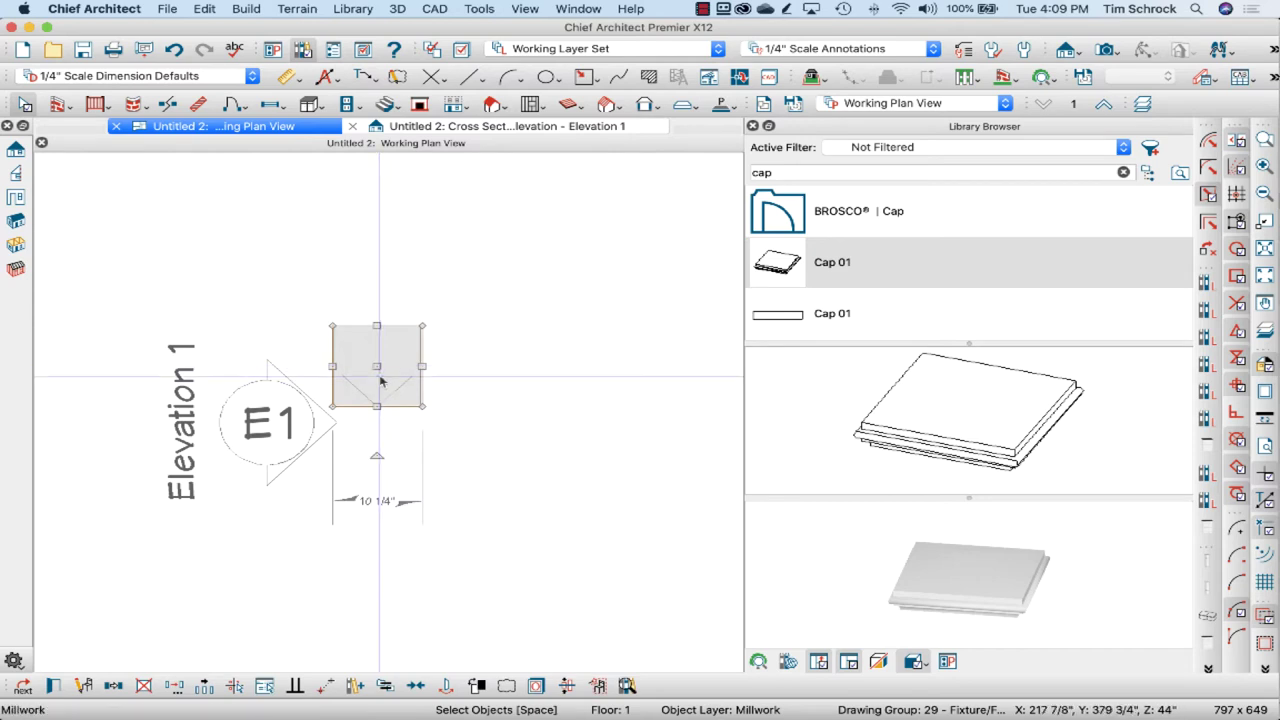
click(394, 374)
scroll(393, 374, up, 1)
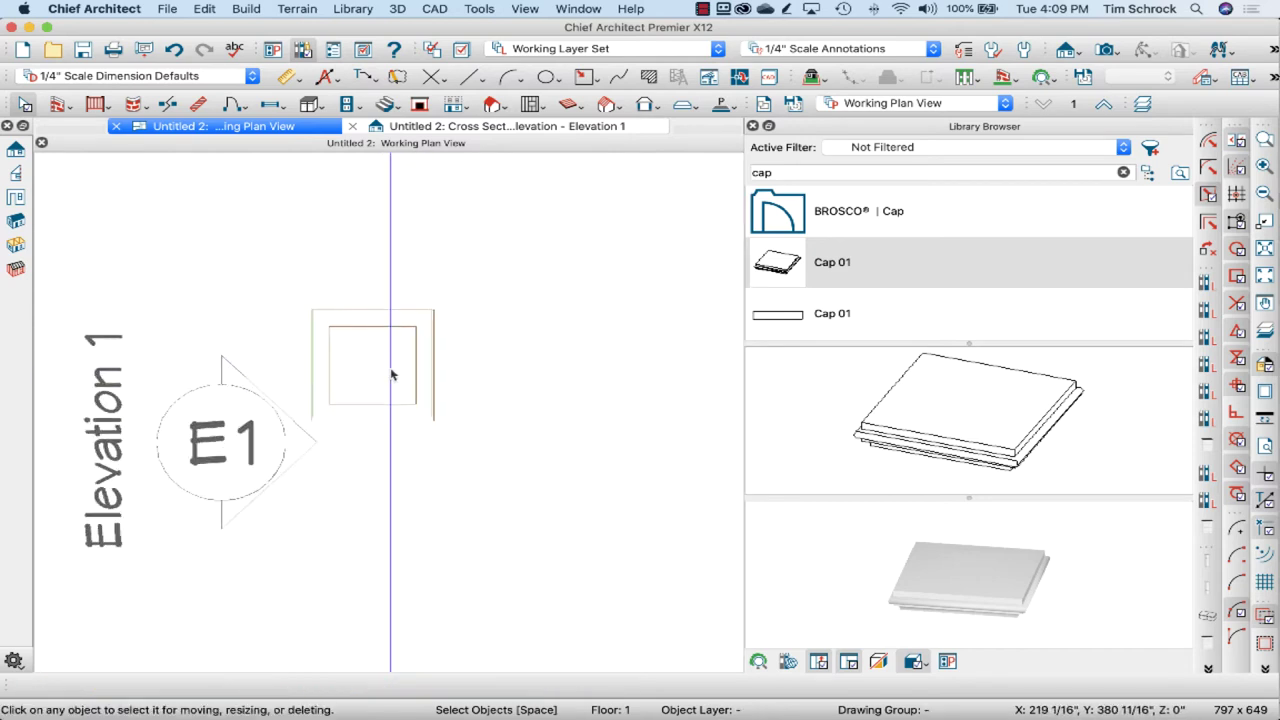
click(391, 374)
scroll(377, 368, up, 1)
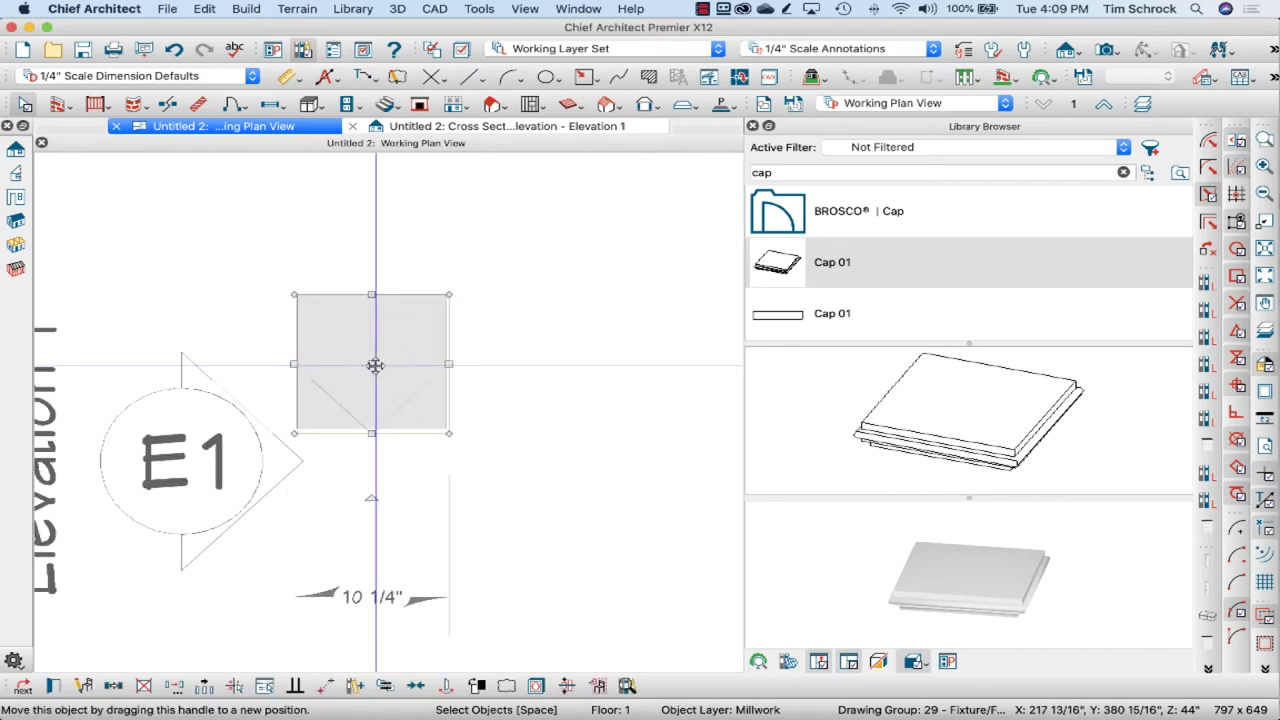
click(412, 125)
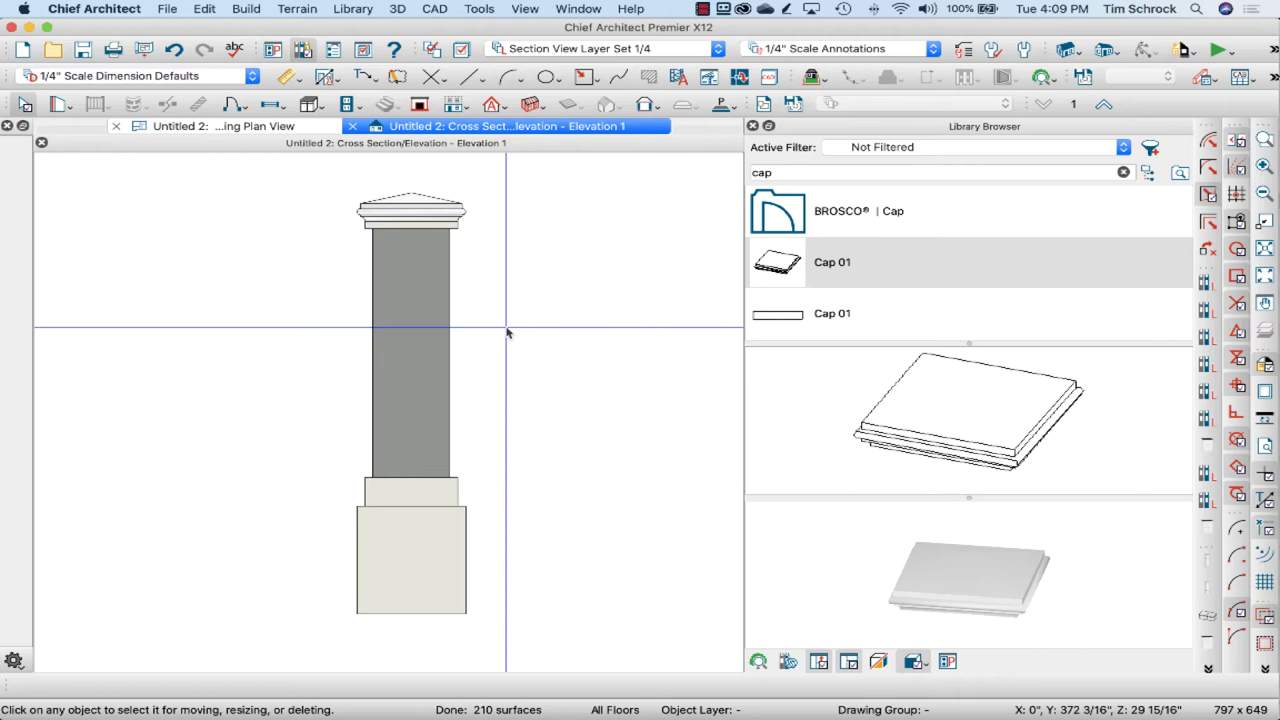
- Sample Color - Bone from the base with the eyedropper and paint the grey shaft with it
scroll(514, 390, down, 1)
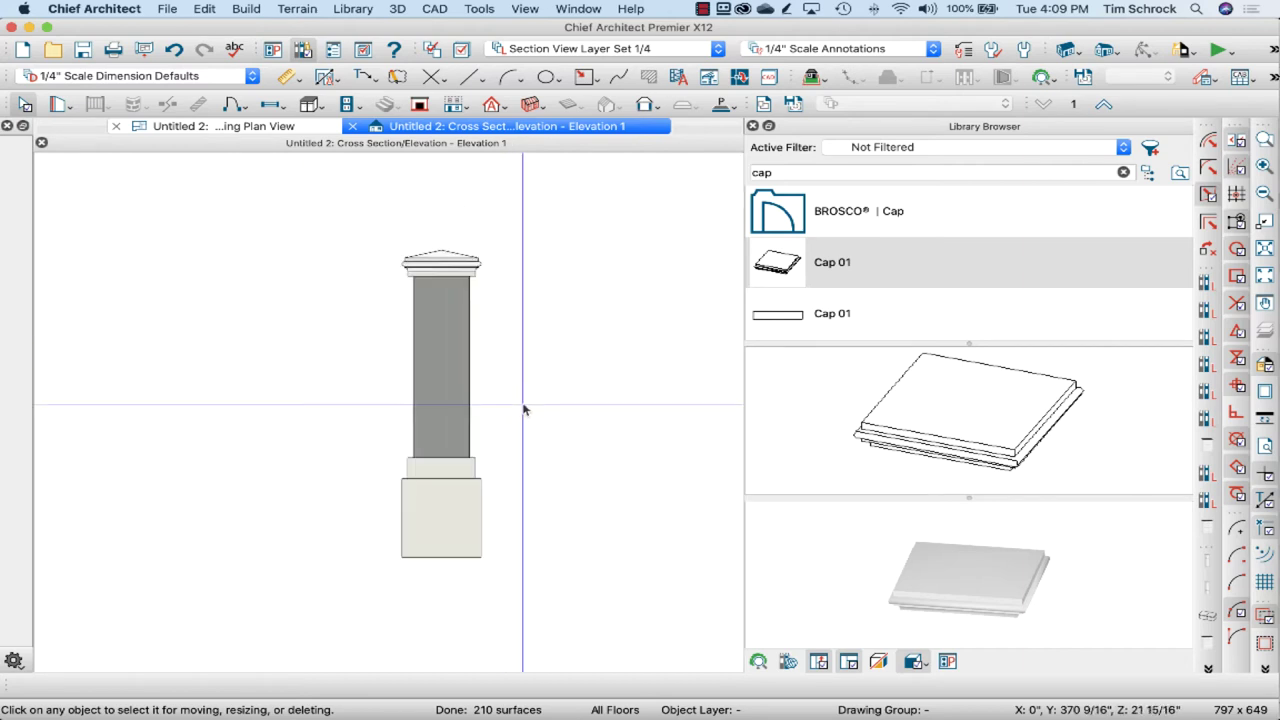
scroll(443, 340, up, 1)
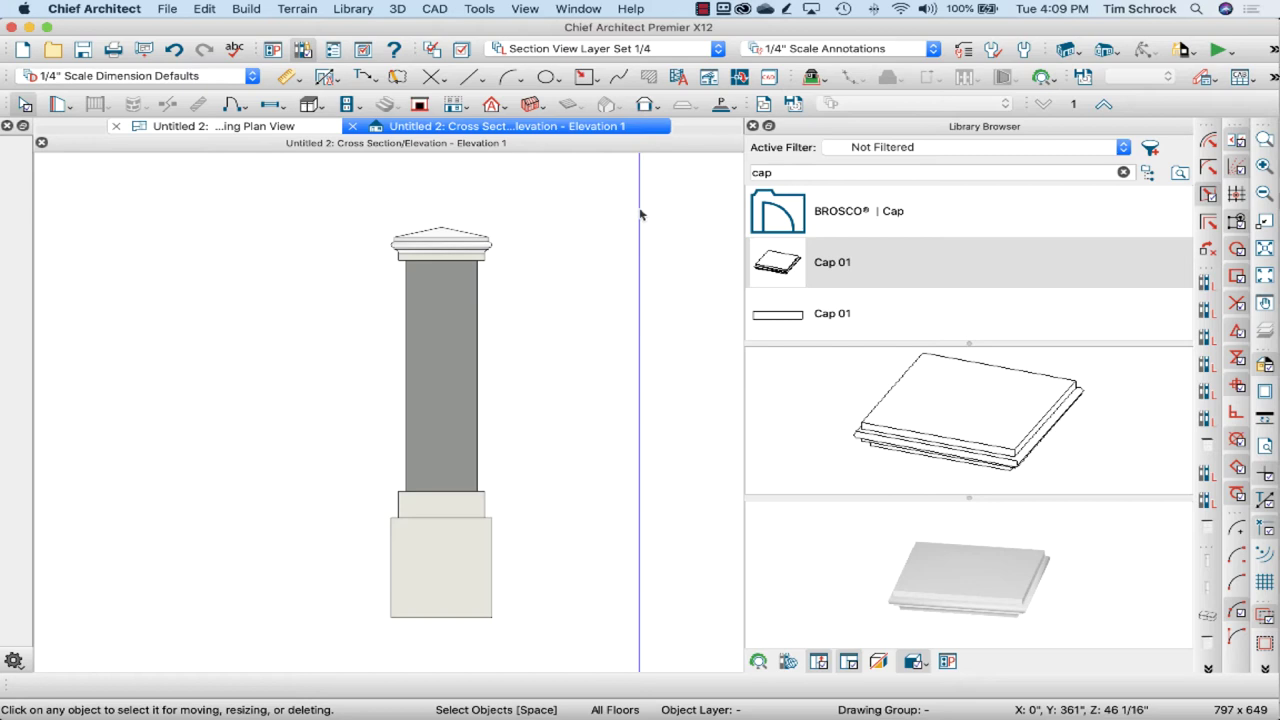
click(1273, 52)
click(1100, 95)
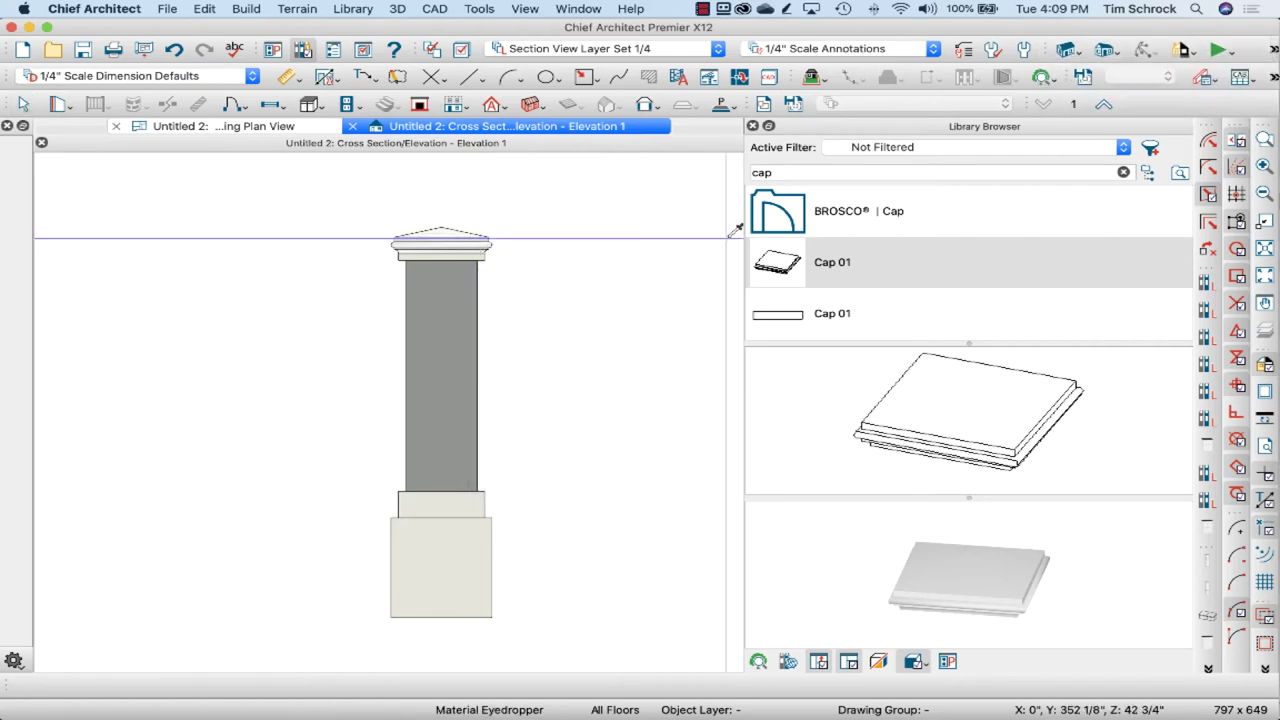
click(487, 510)
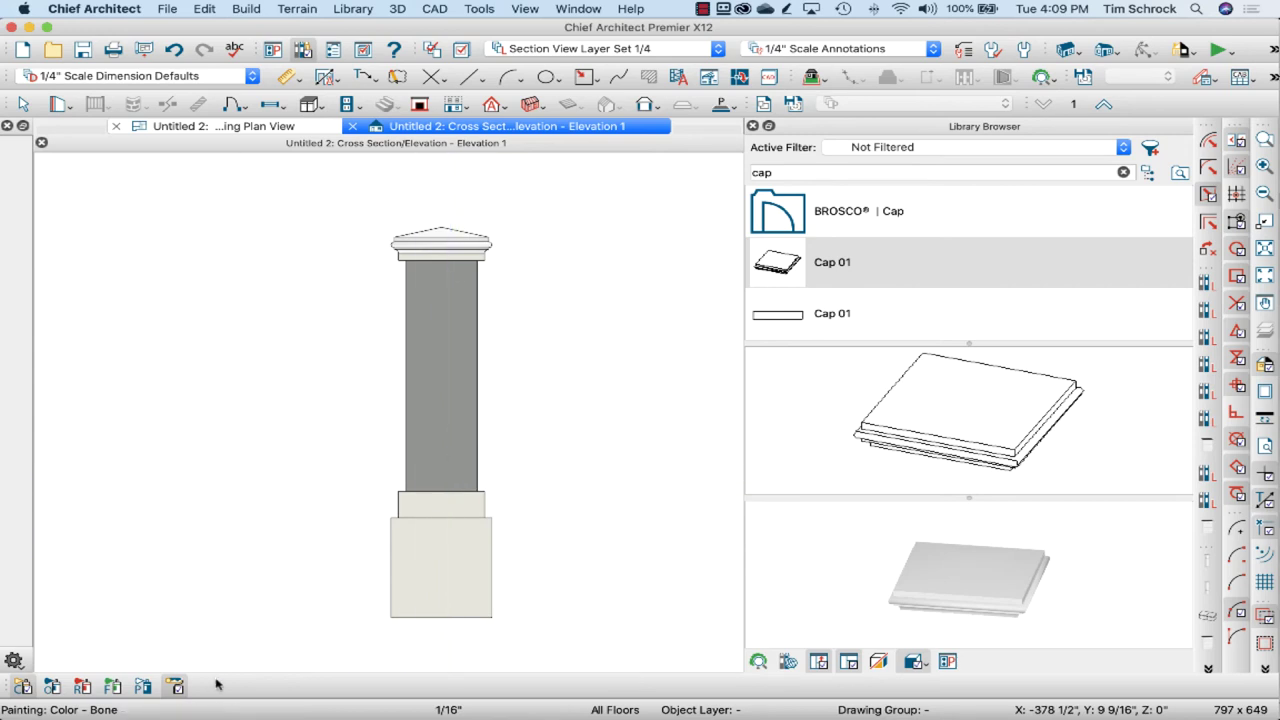
click(466, 413)
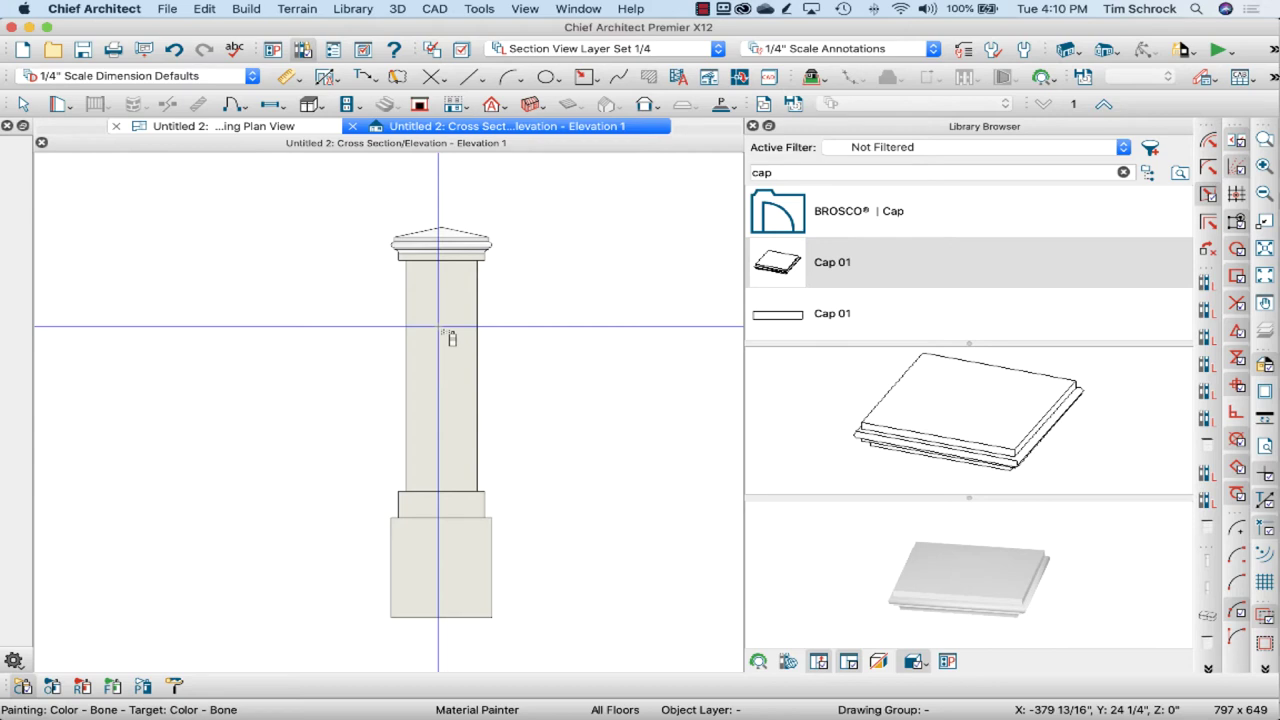
key(space)
- Select the column cap and sample its Porcelain material
click(428, 241)
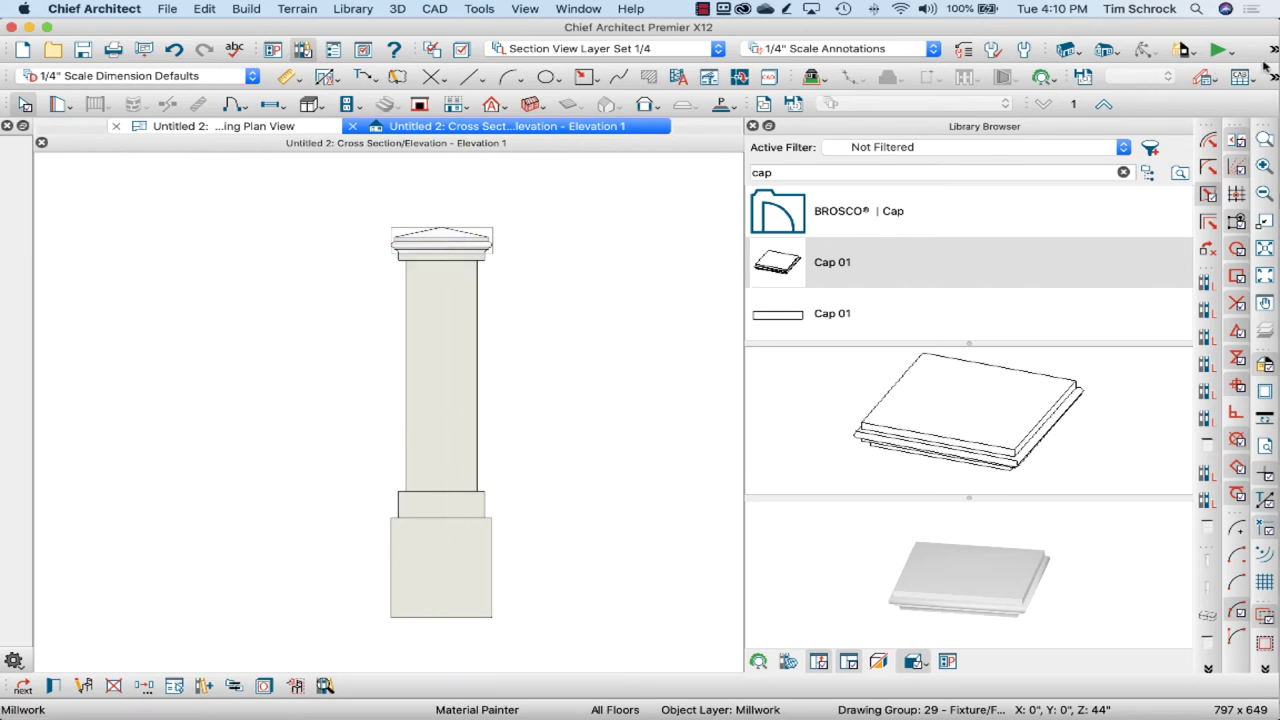
click(1273, 50)
click(1062, 103)
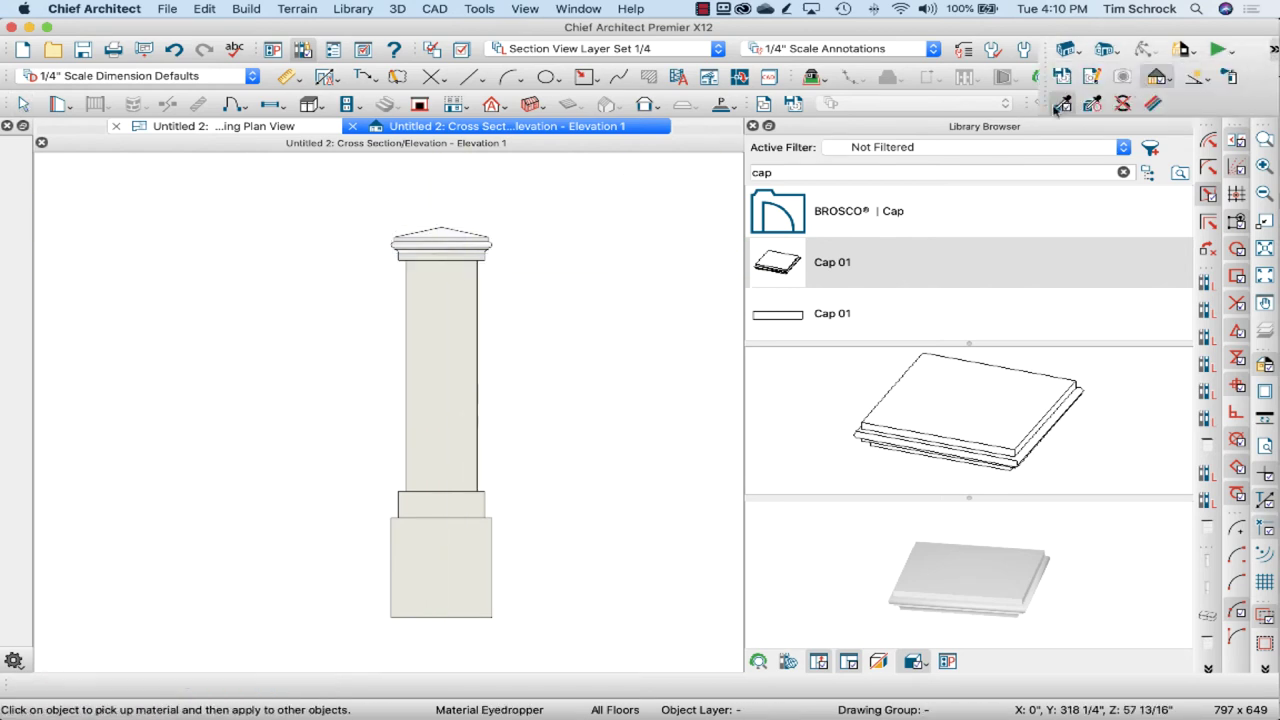
click(447, 237)
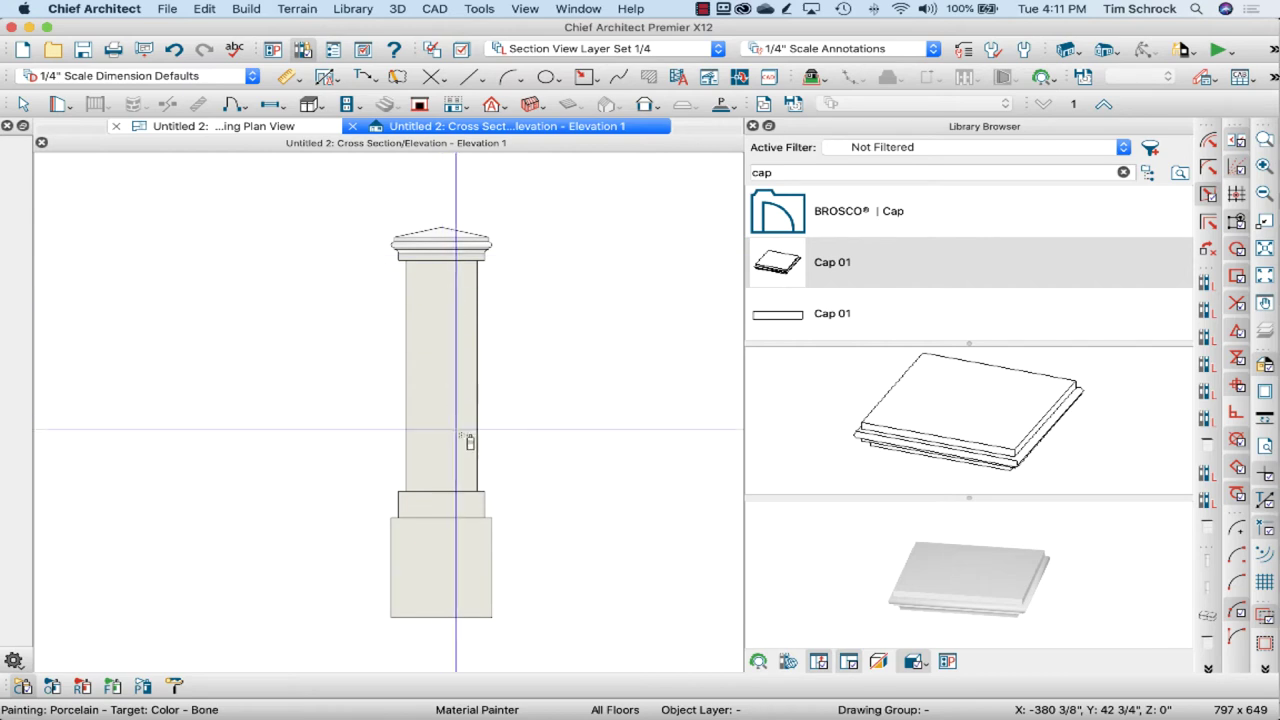
- Paint the column base Porcelain, then browse the library to Materials > Colors > Generic Colors > Grey
click(461, 546)
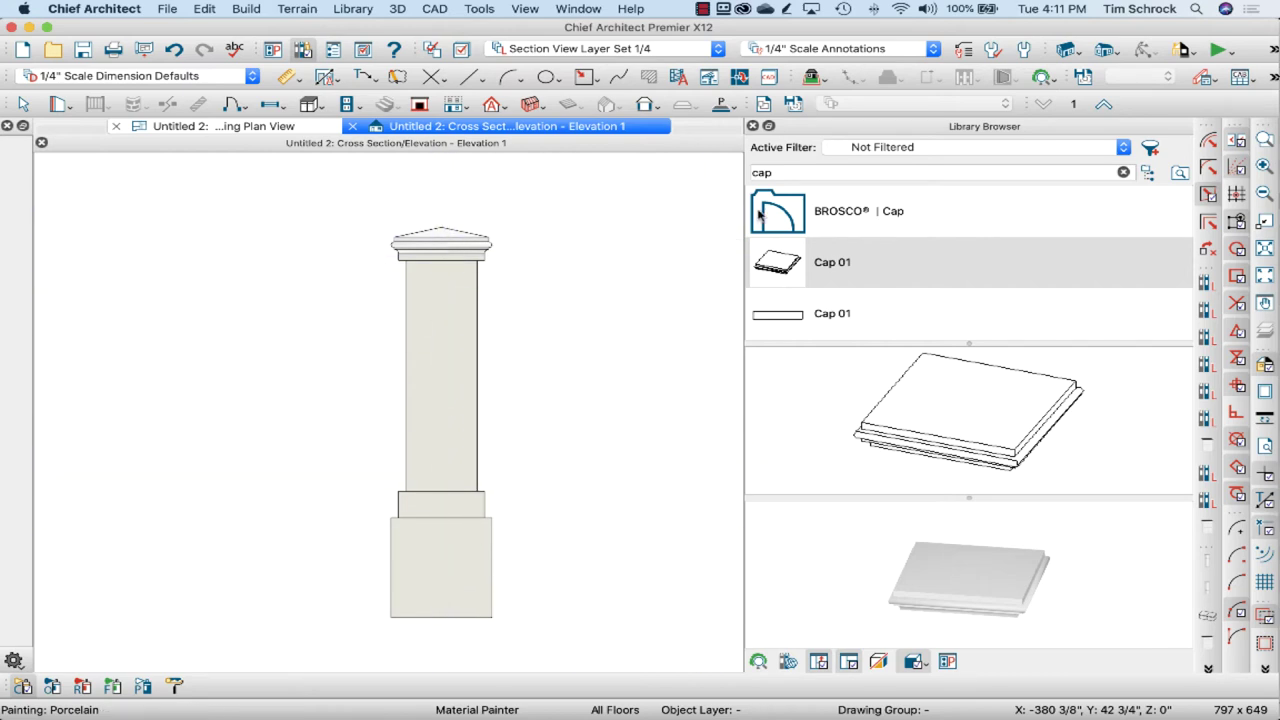
click(1123, 172)
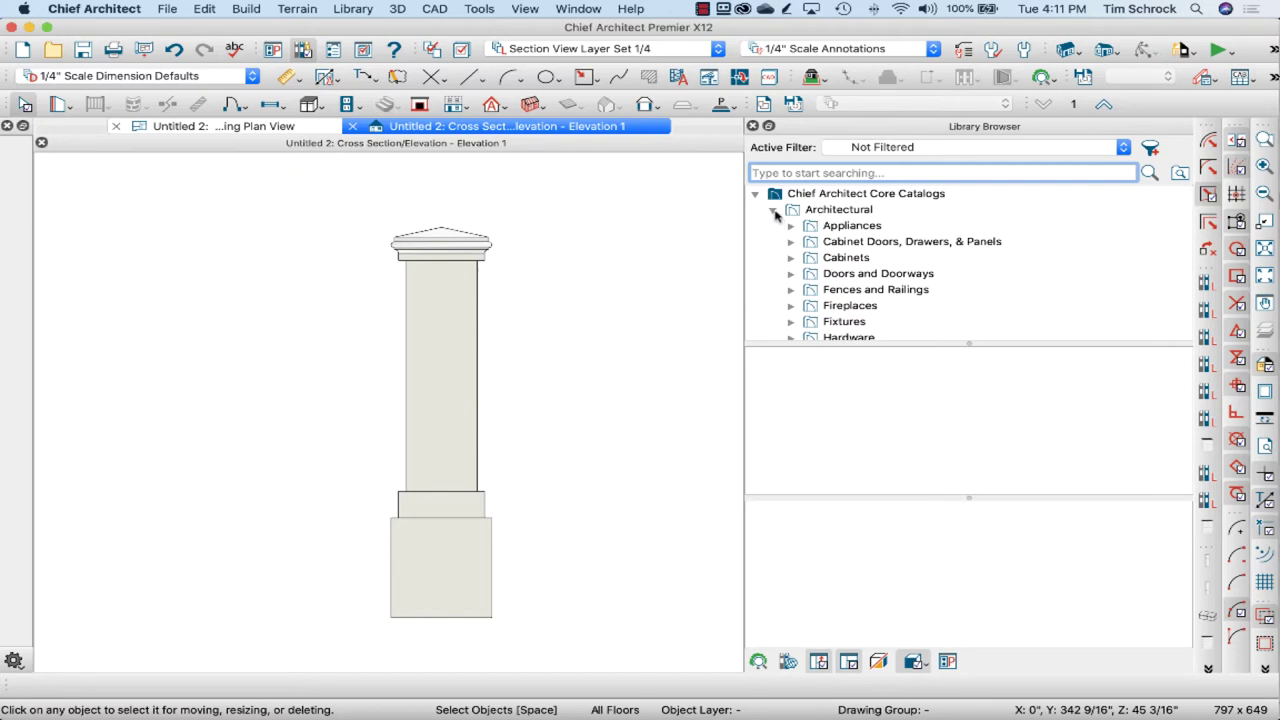
click(775, 213)
scroll(781, 240, down, 3)
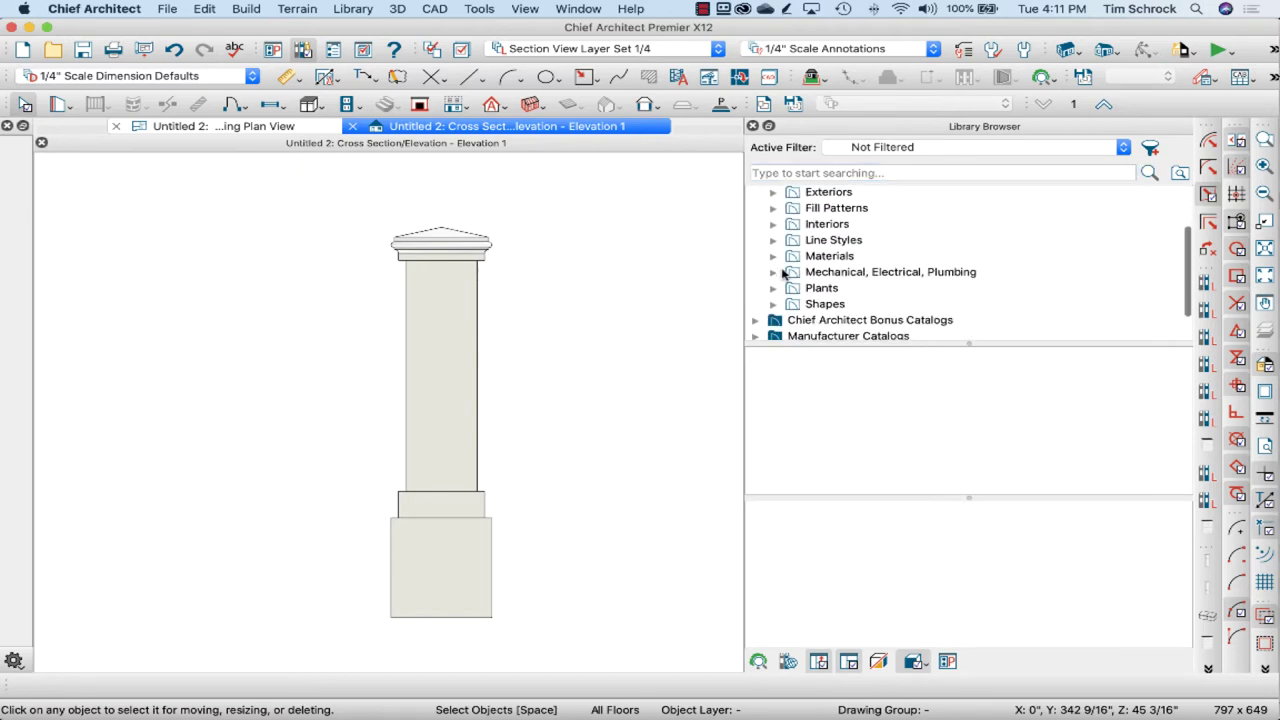
click(775, 256)
scroll(830, 280, down, 1)
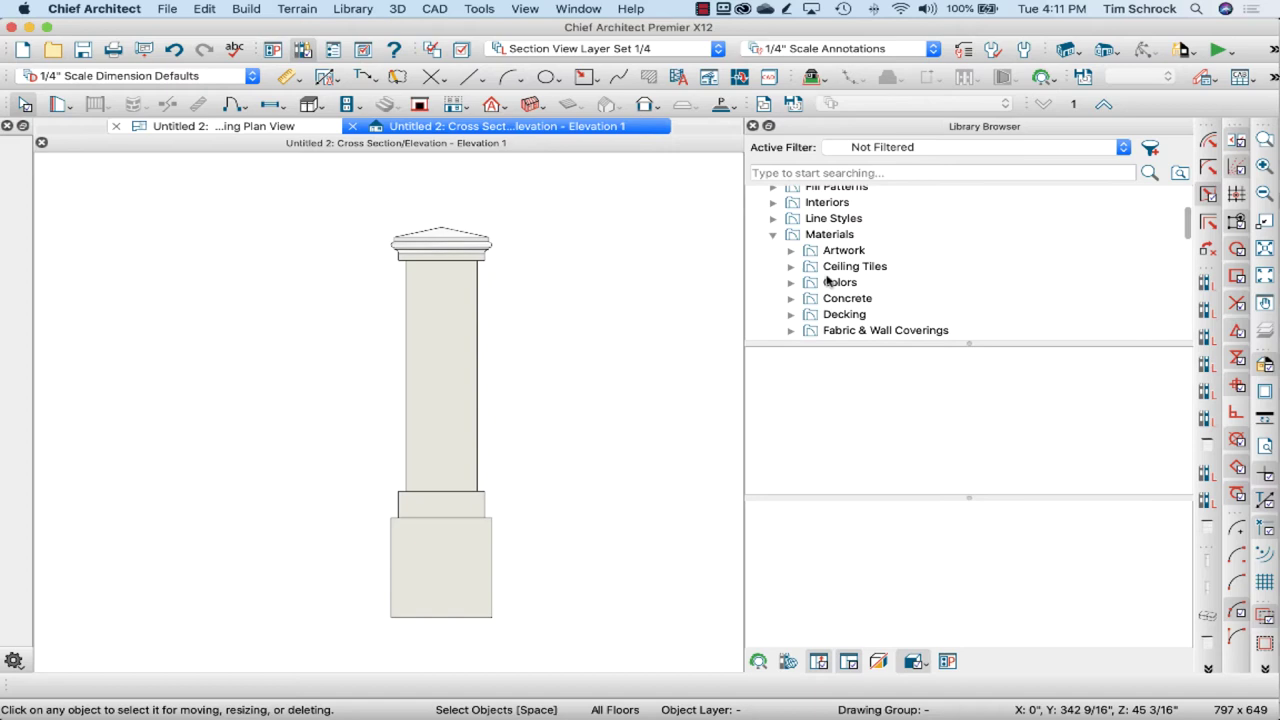
click(852, 285)
double_click(1019, 410)
double_click(1016, 408)
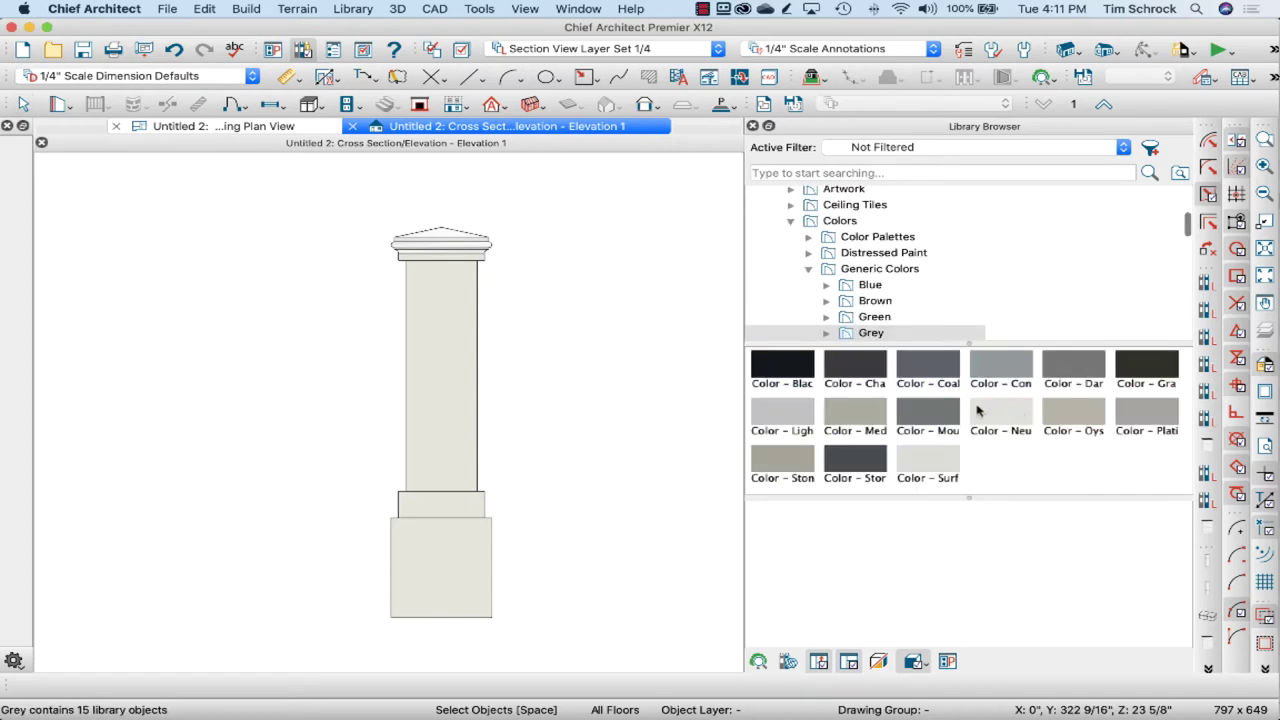
- Paint the pedestal base Black, the plinth band Charcoal and the shaft Coal
click(782, 368)
click(436, 566)
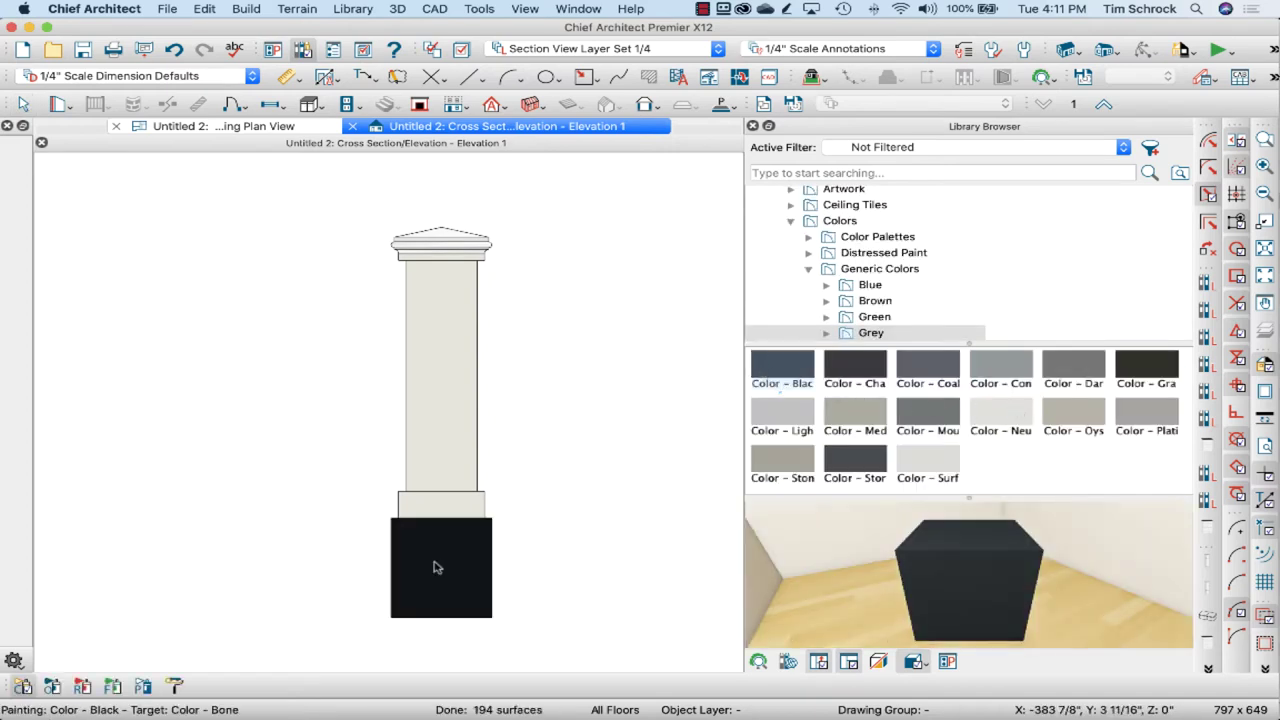
click(866, 368)
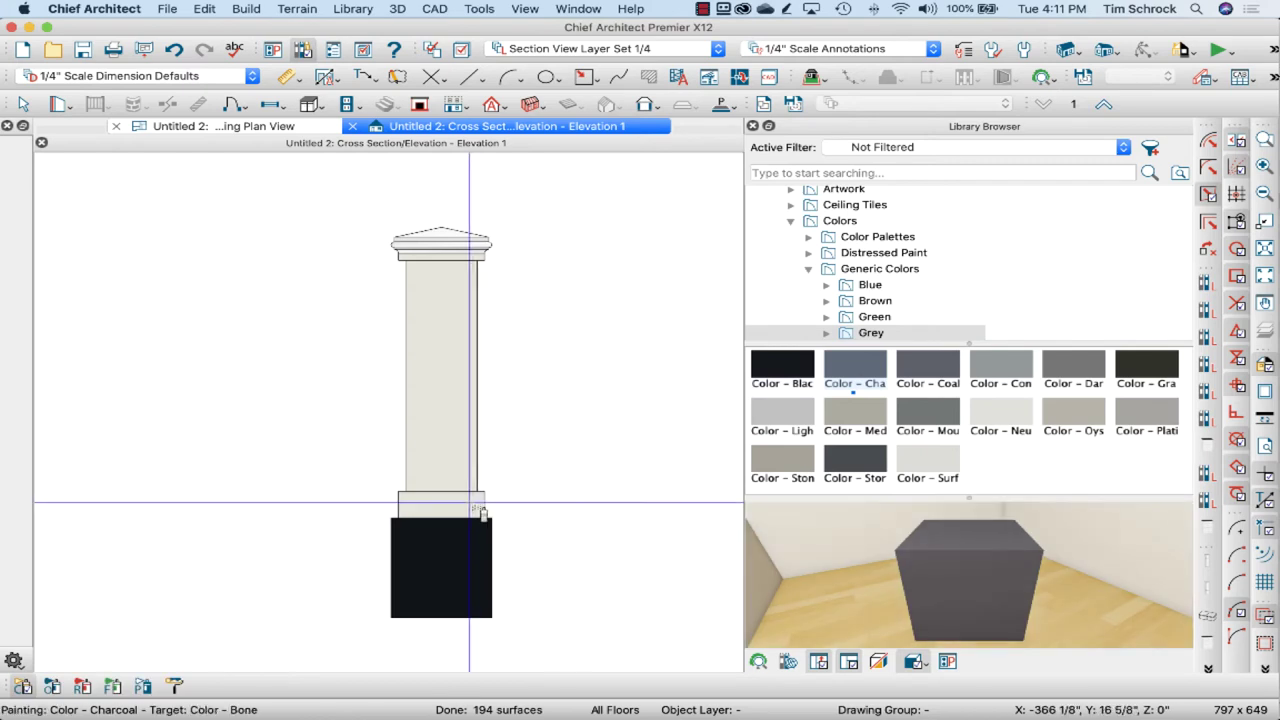
click(450, 505)
click(916, 369)
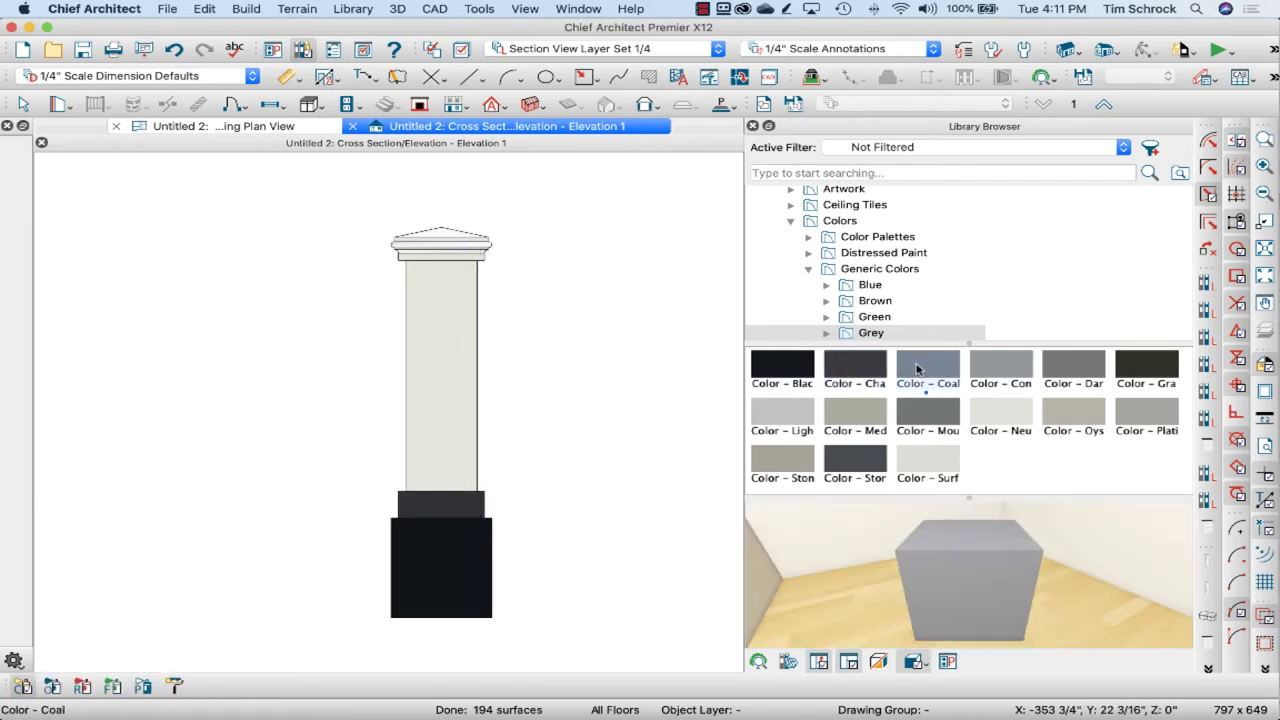
click(453, 438)
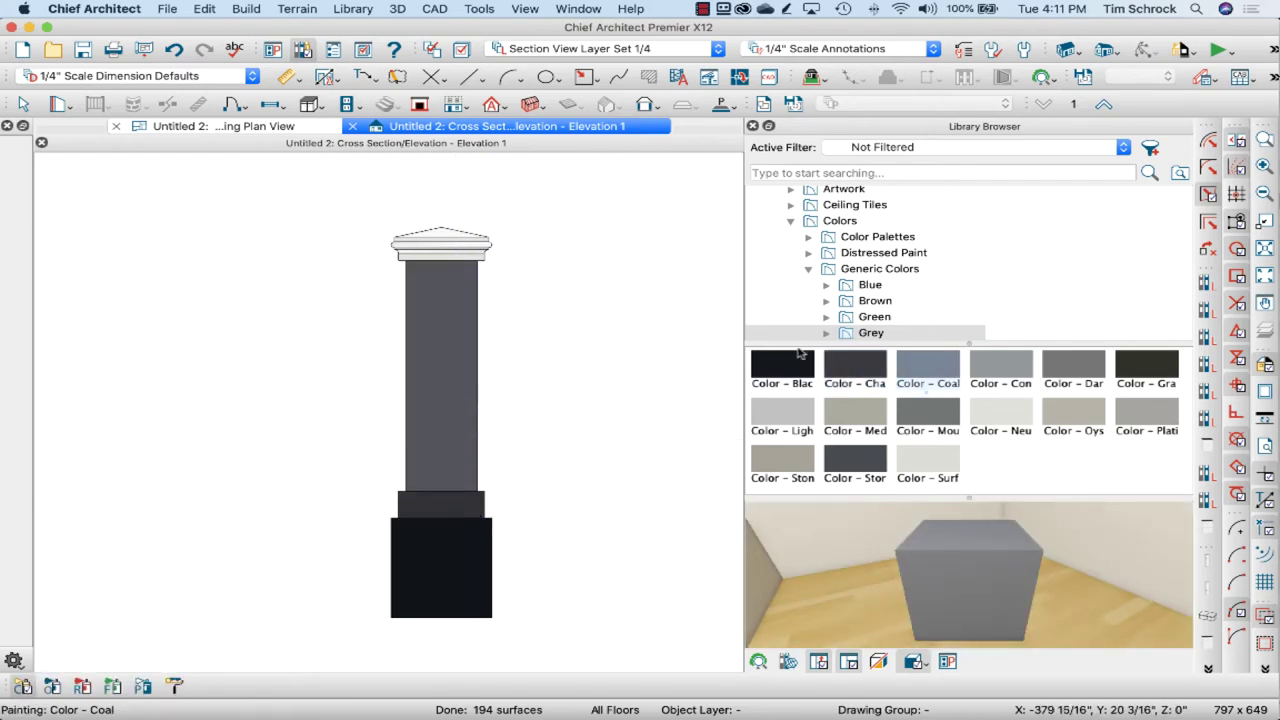
click(1000, 362)
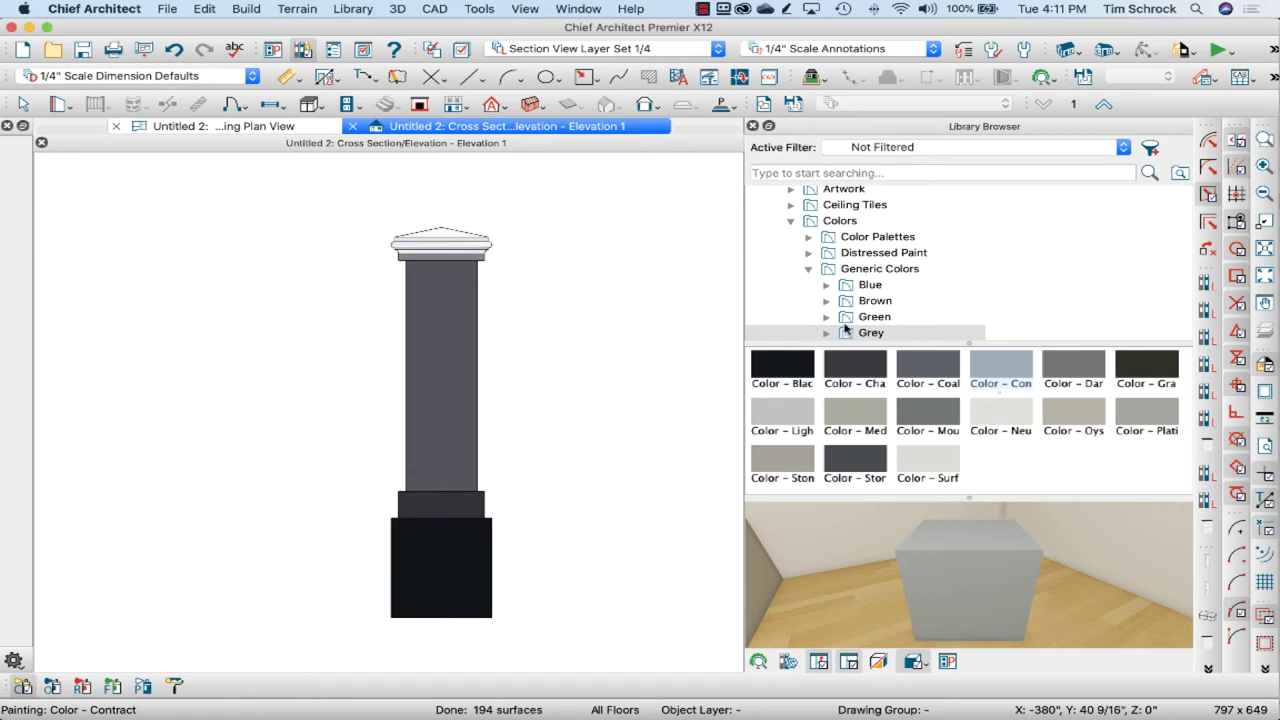
key(space)
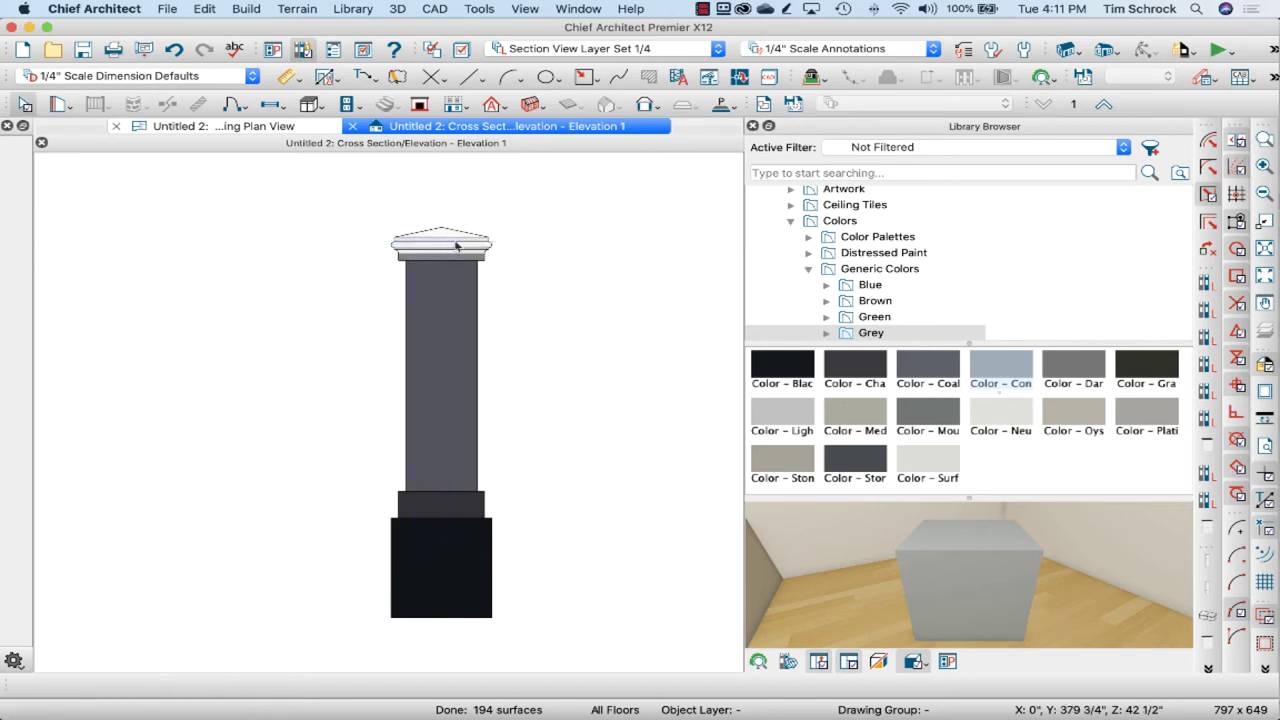
- Close the library and orbit a 3D perspective view of the whole post
click(753, 126)
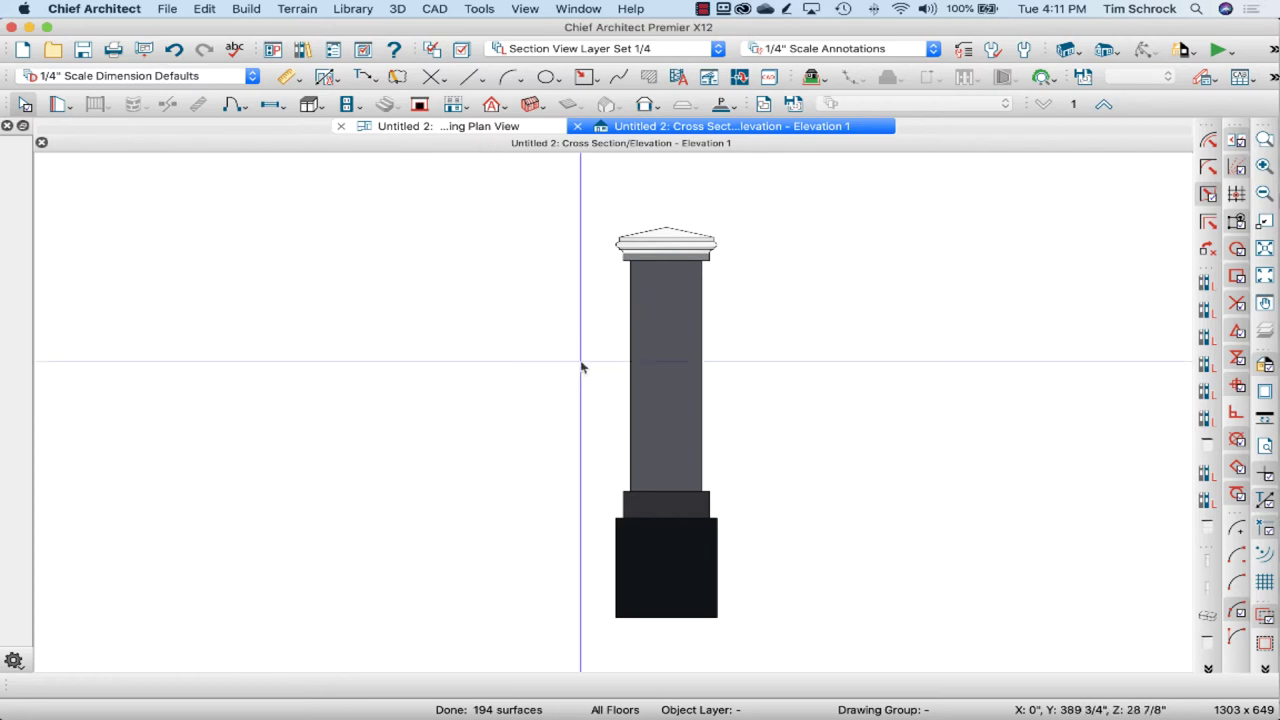
click(1145, 48)
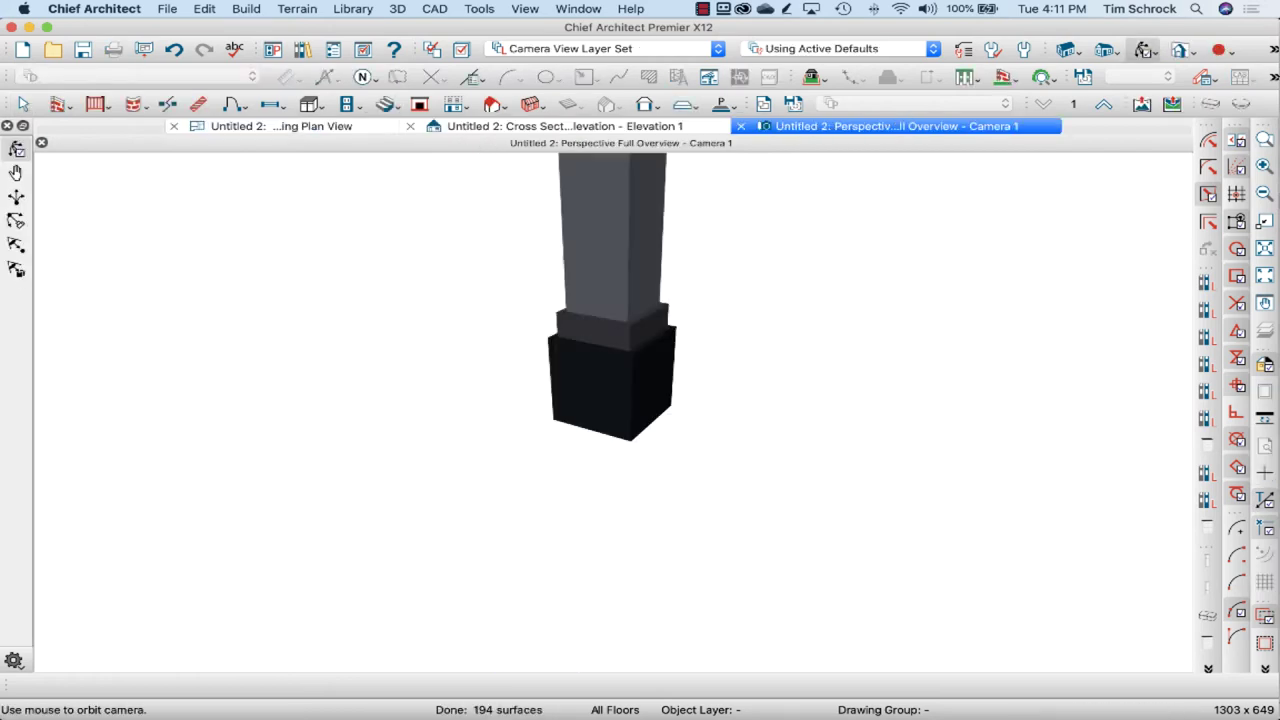
drag(760, 429, 659, 382)
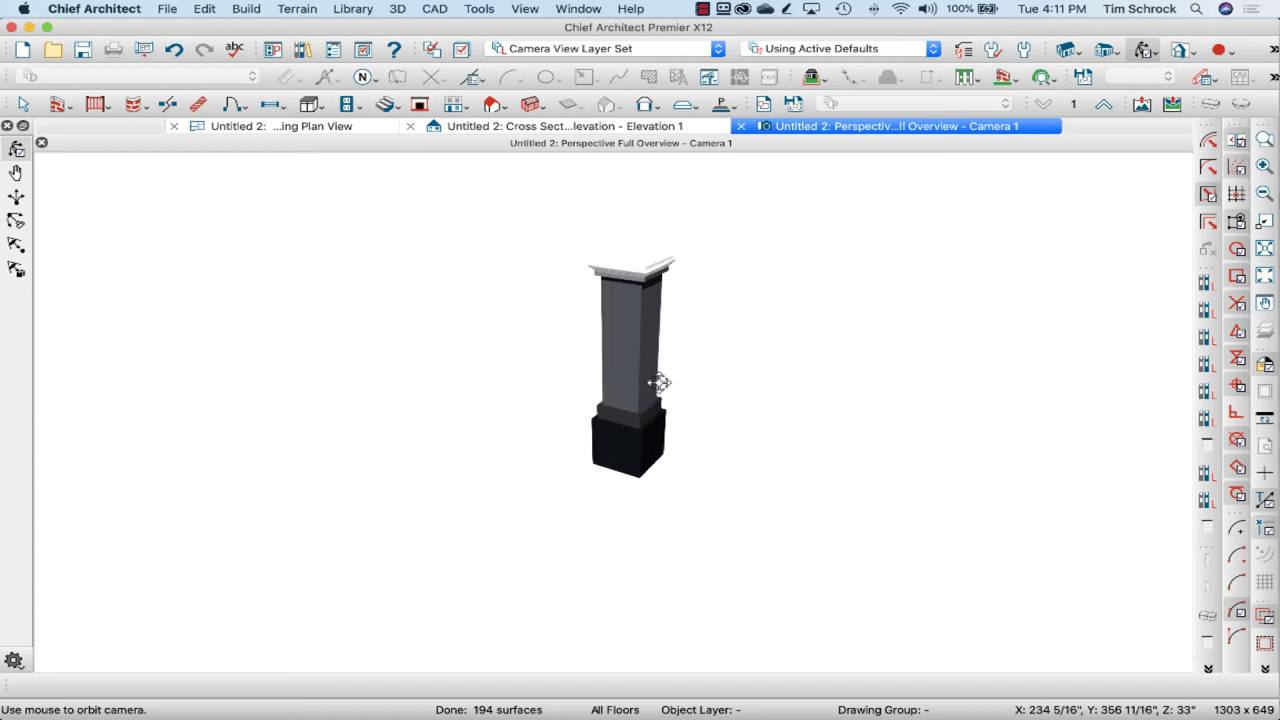
- Convert the post to a Millwork symbol named 'Shaker Newel Post' with advanced options shown
click(476, 9)
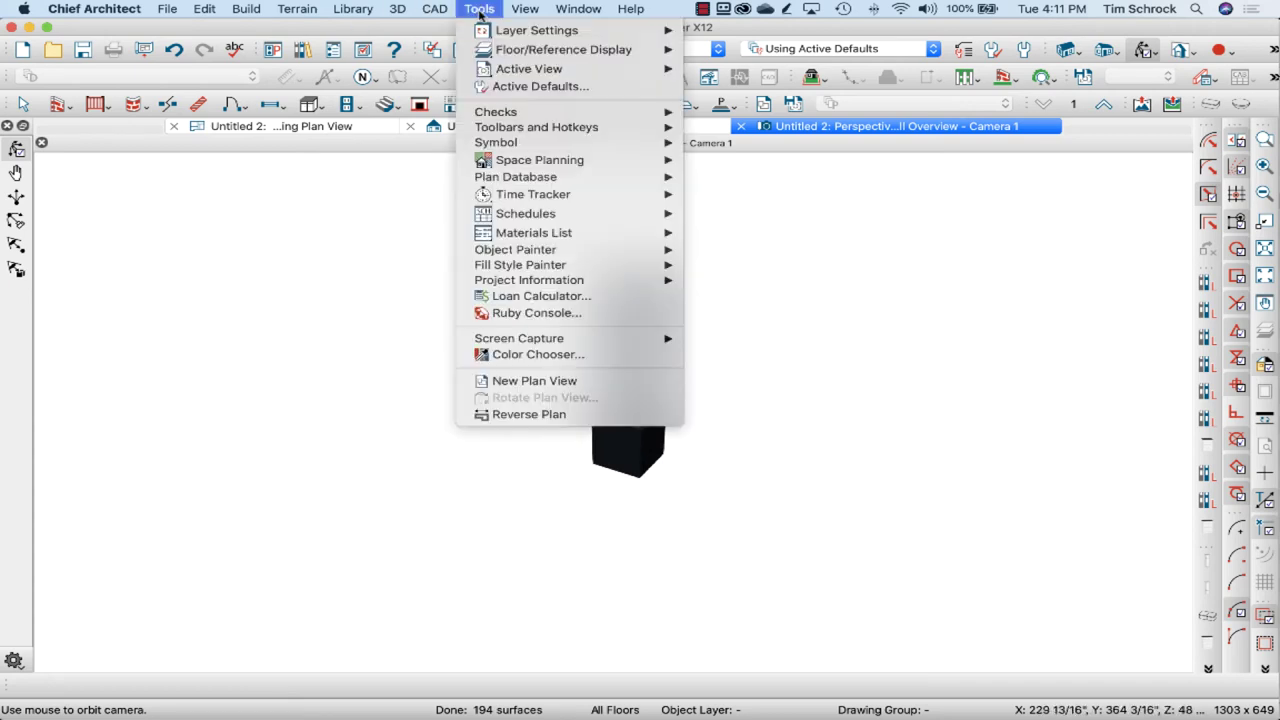
mouse_move(612, 151)
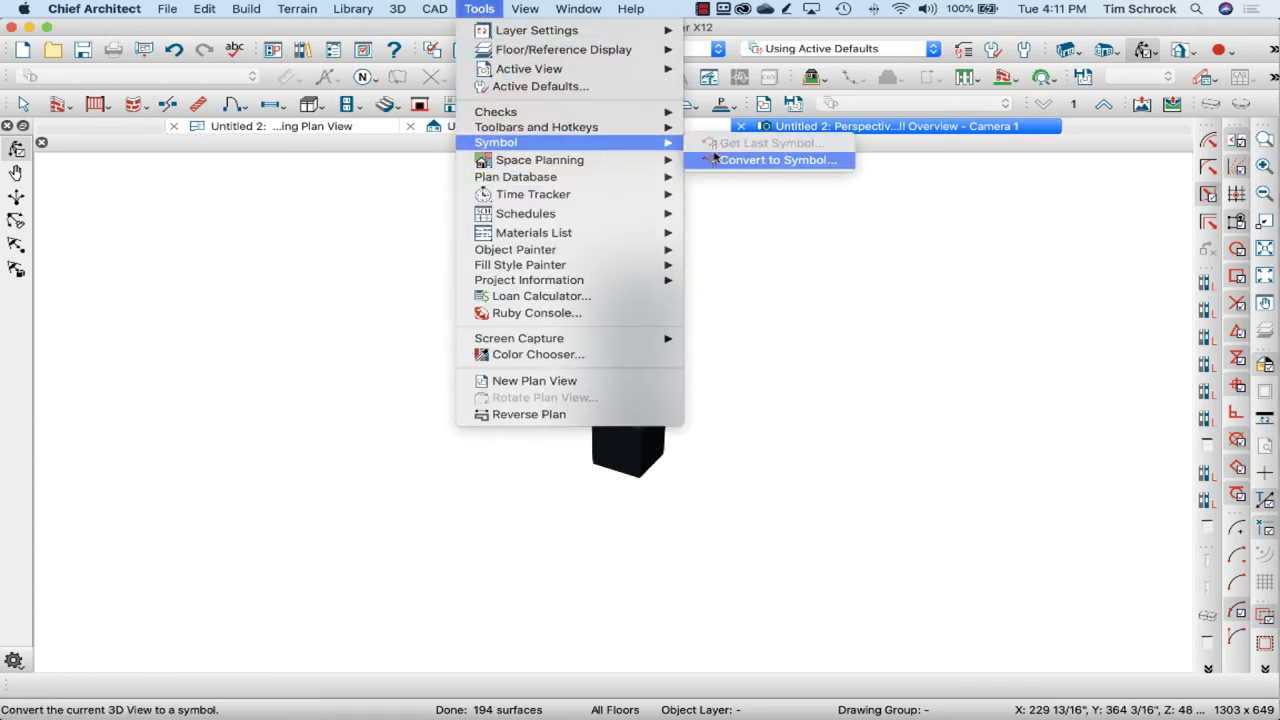
click(778, 160)
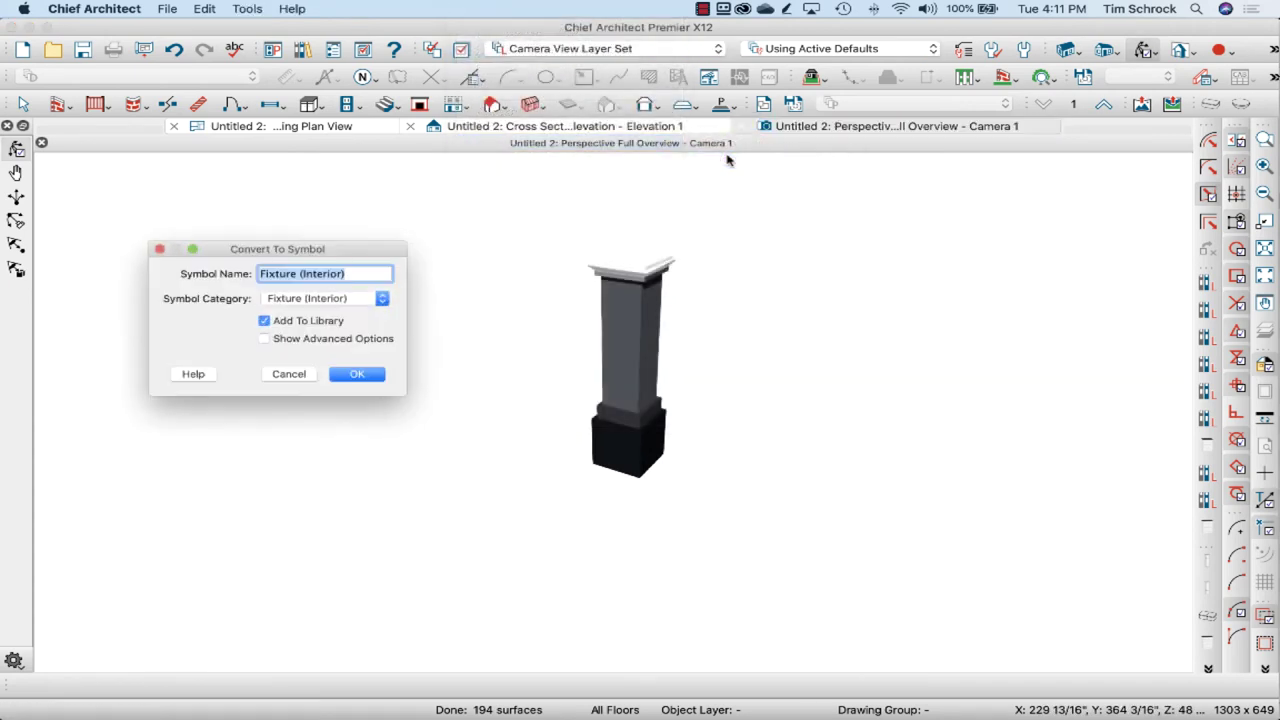
click(352, 297)
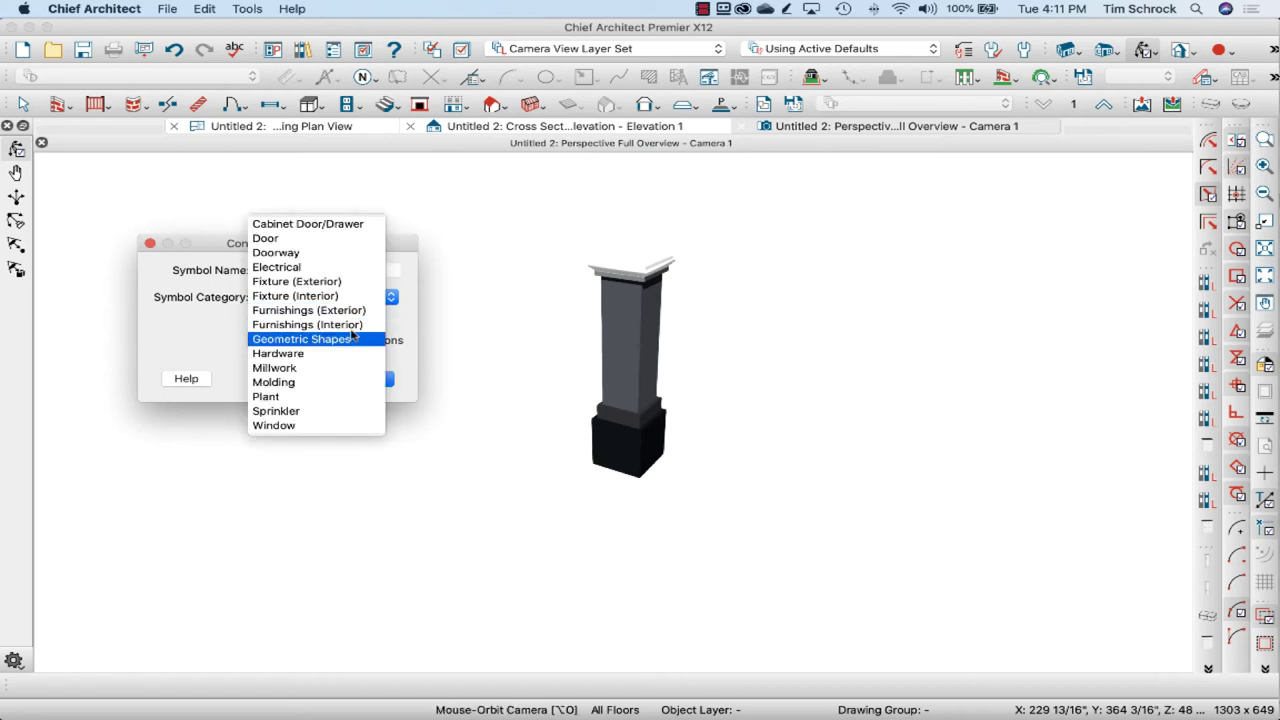
click(346, 367)
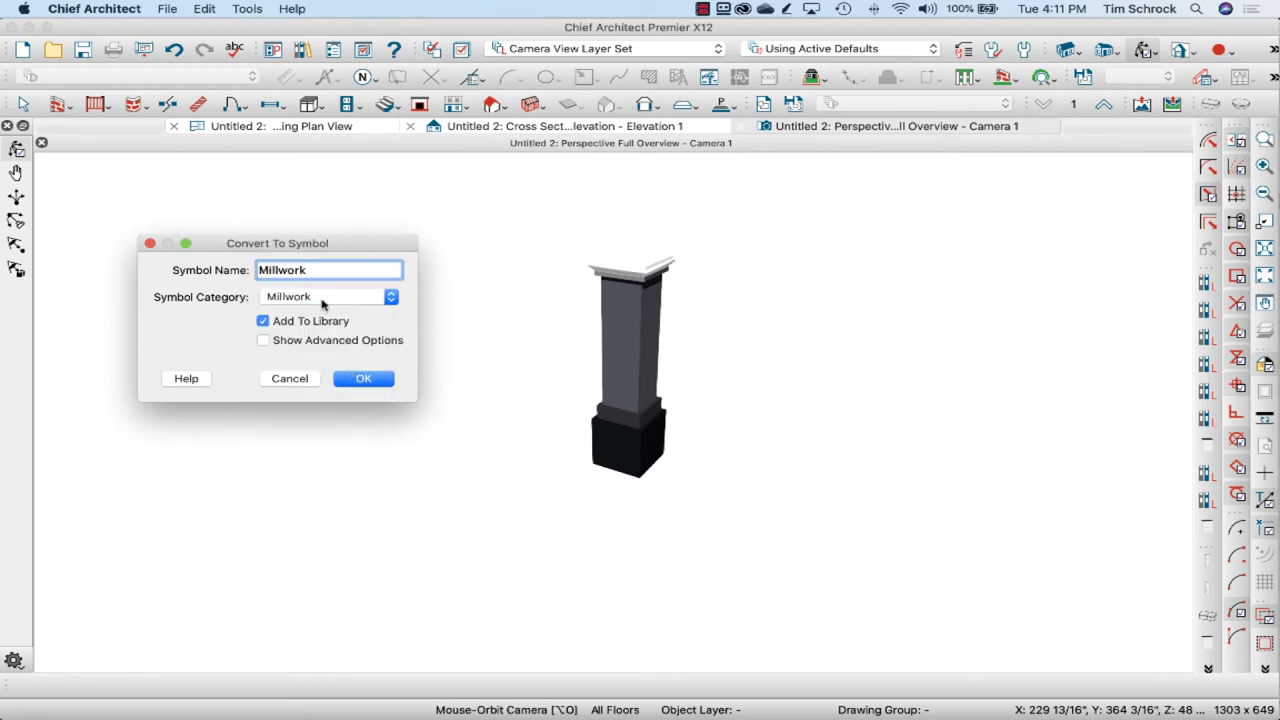
drag(309, 269, 224, 272)
text(Shaker Newel P)
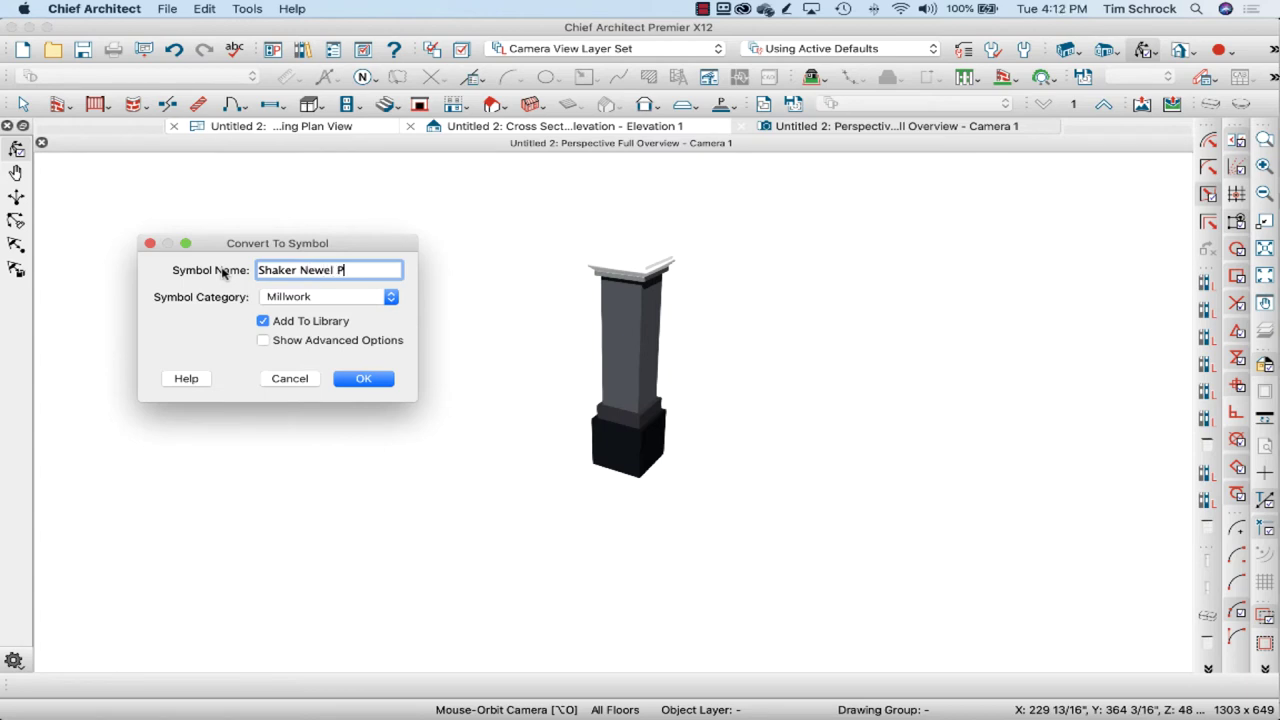
text(ost)
click(281, 338)
click(366, 380)
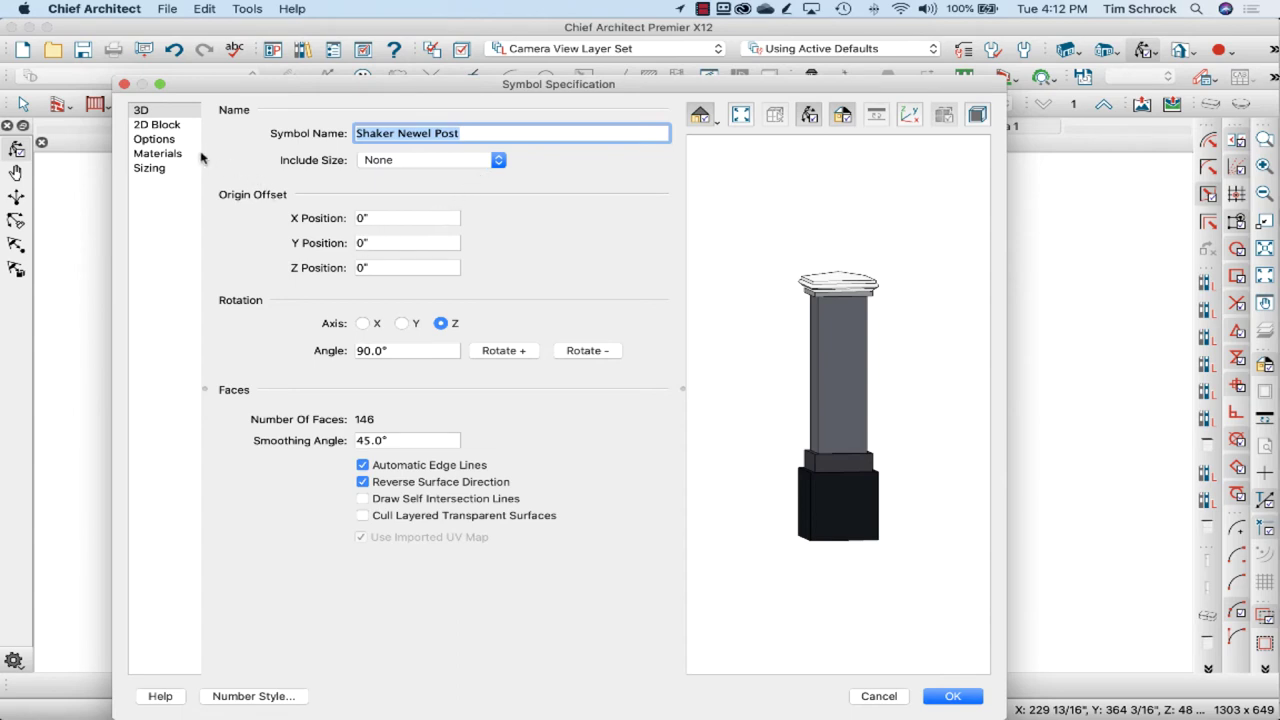
- Show the symbol's Materials list and inspect the Black, Charcoal and Coal components
click(156, 170)
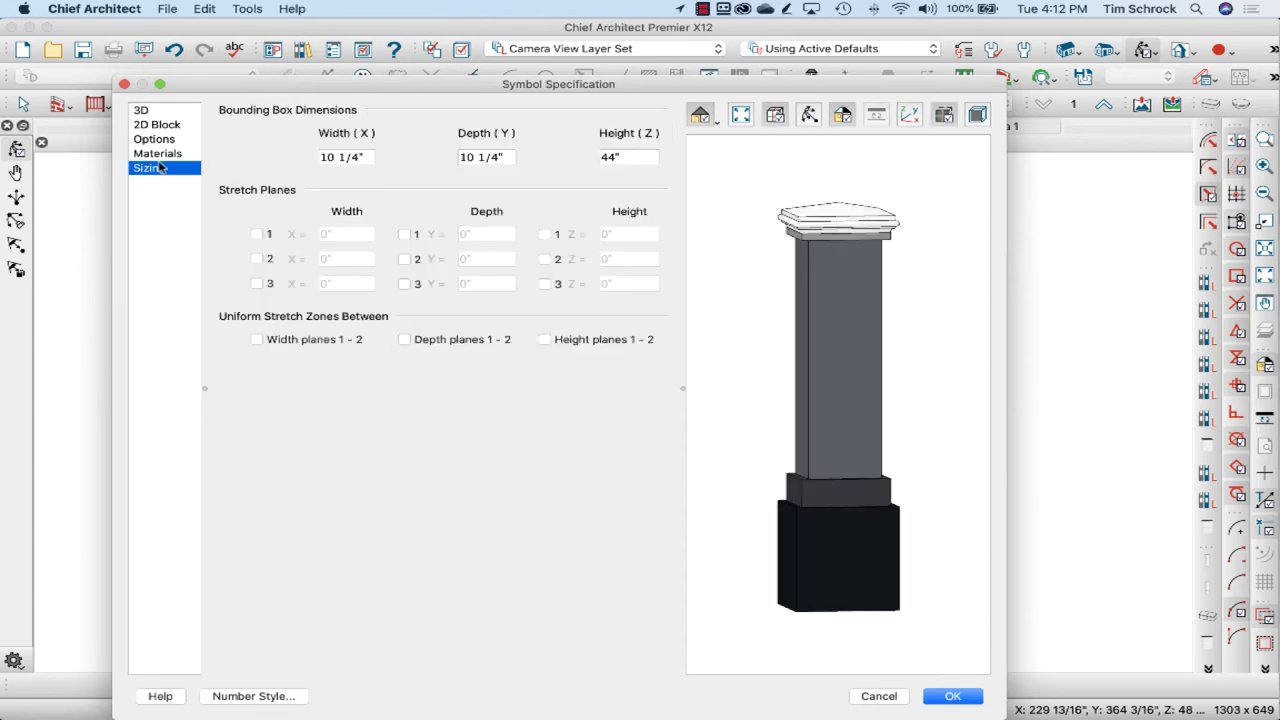
click(160, 155)
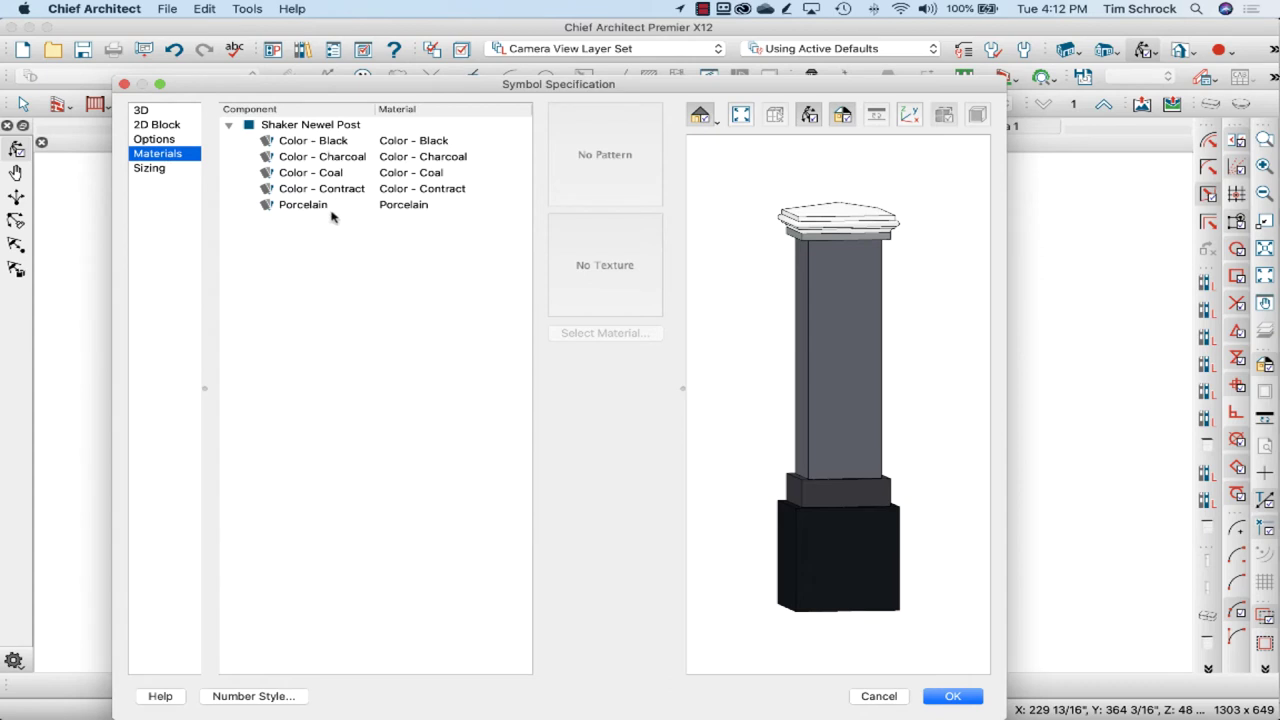
click(305, 143)
click(302, 157)
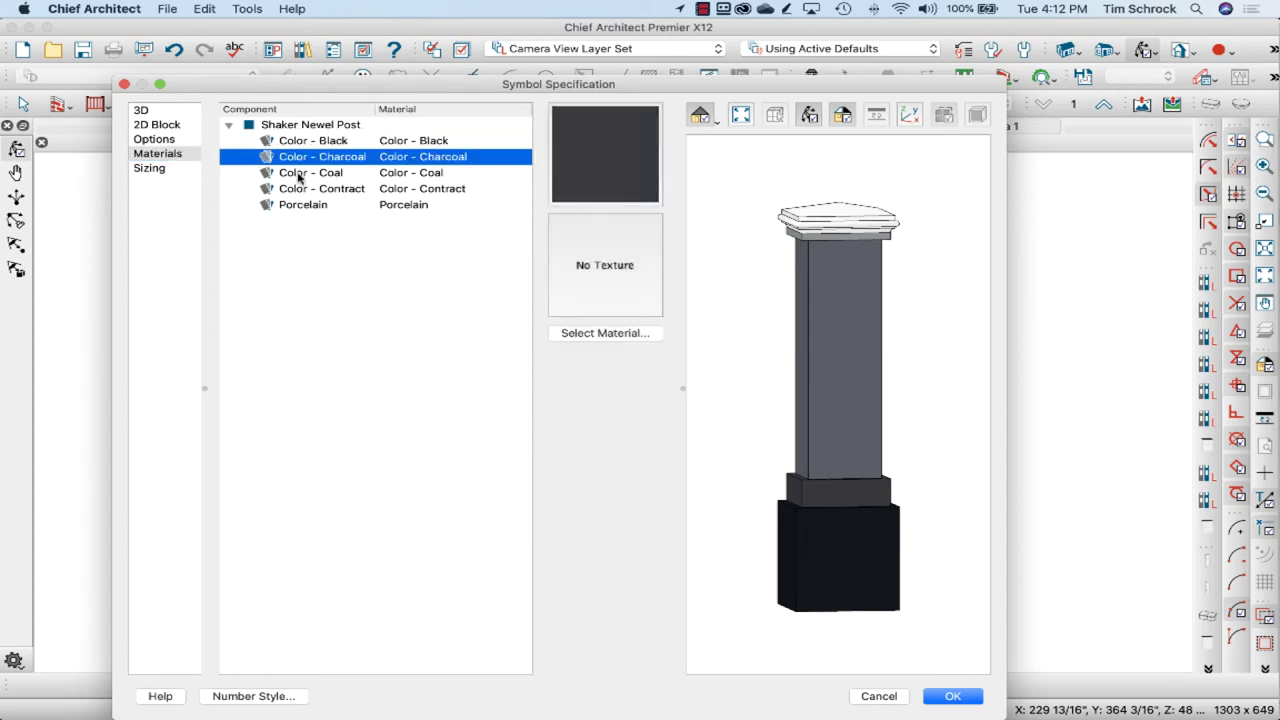
click(300, 173)
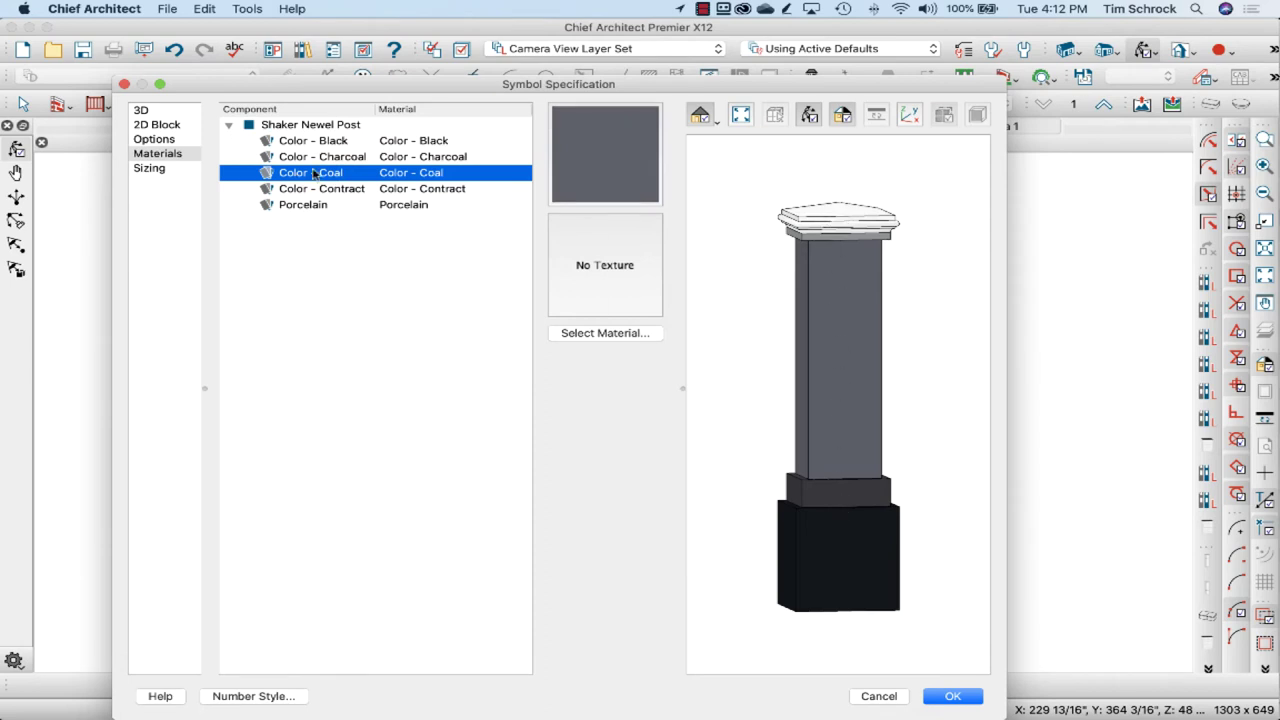
click(296, 141)
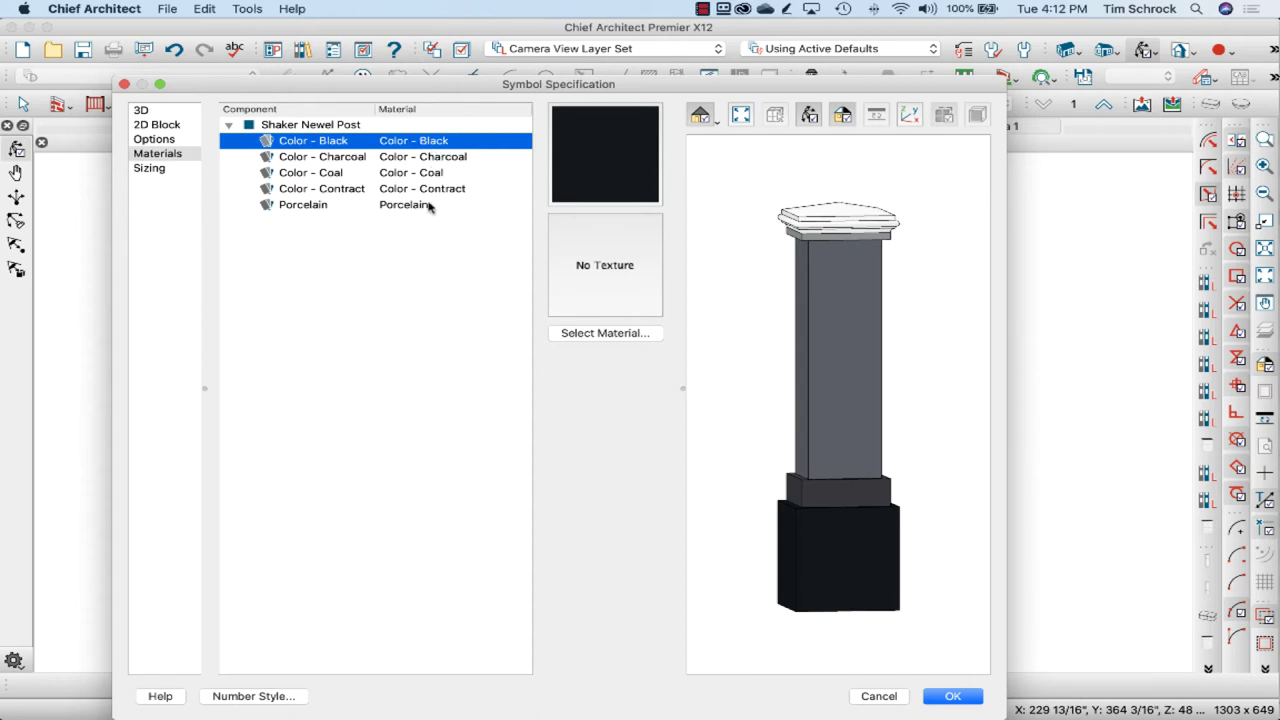
- Rename the Black, Charcoal and Coal components to Base Trim, Highlight Trim and Post
click(316, 141)
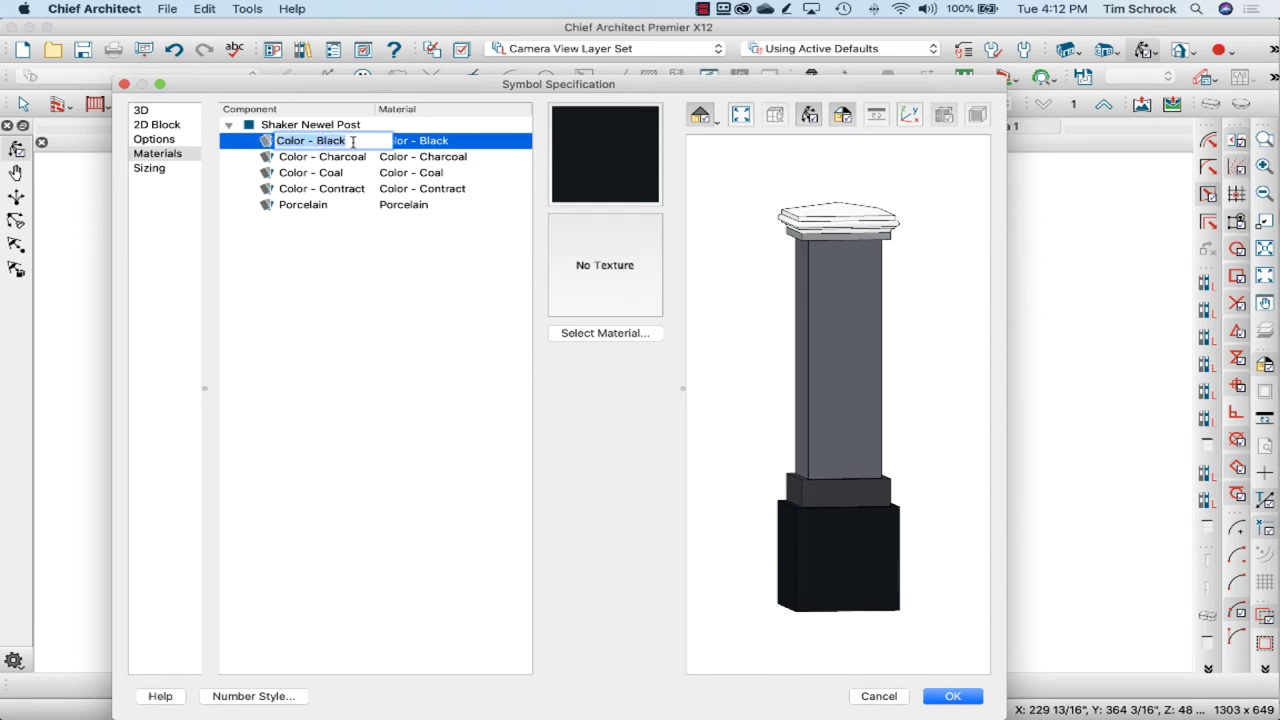
text(Base Trim)
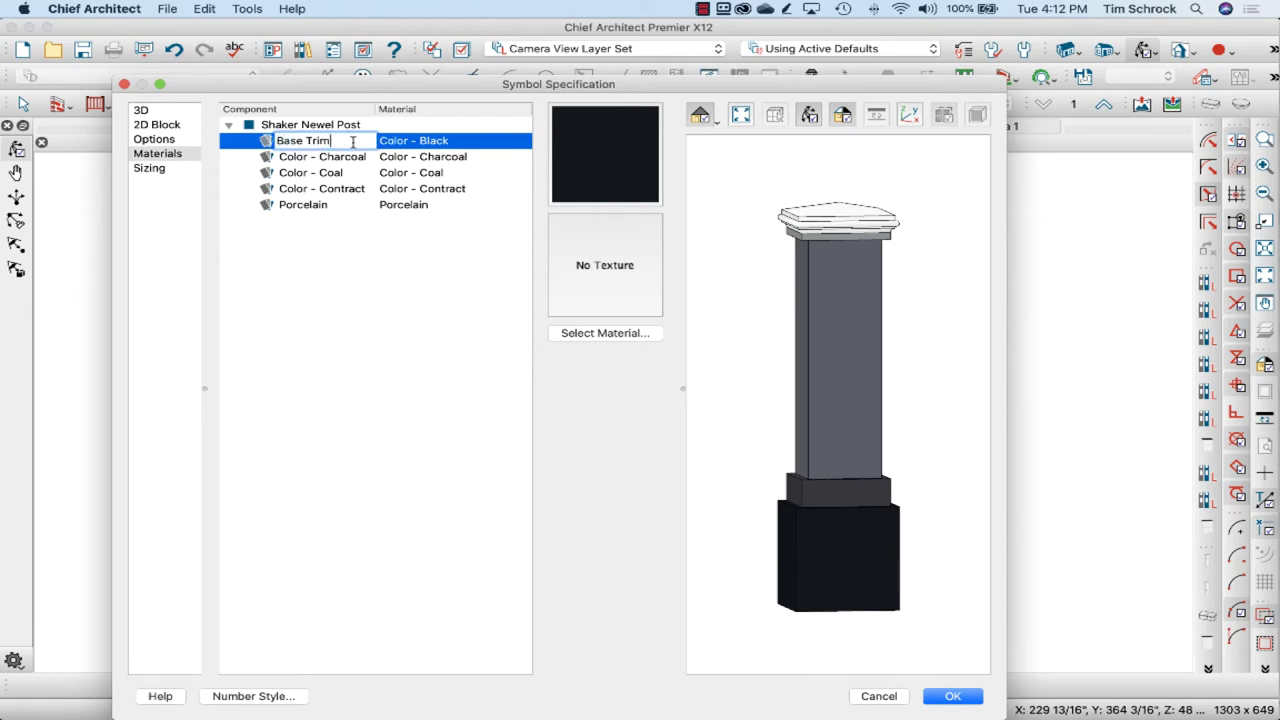
click(348, 158)
click(345, 159)
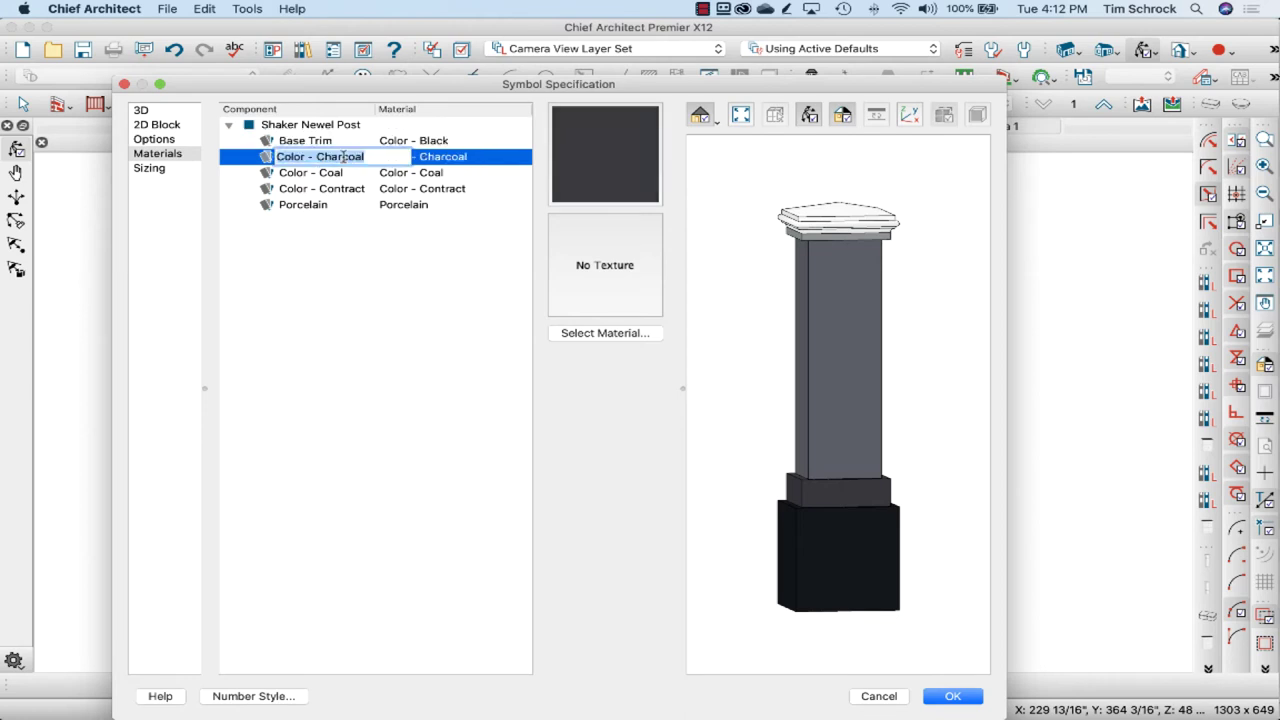
text(Highli)
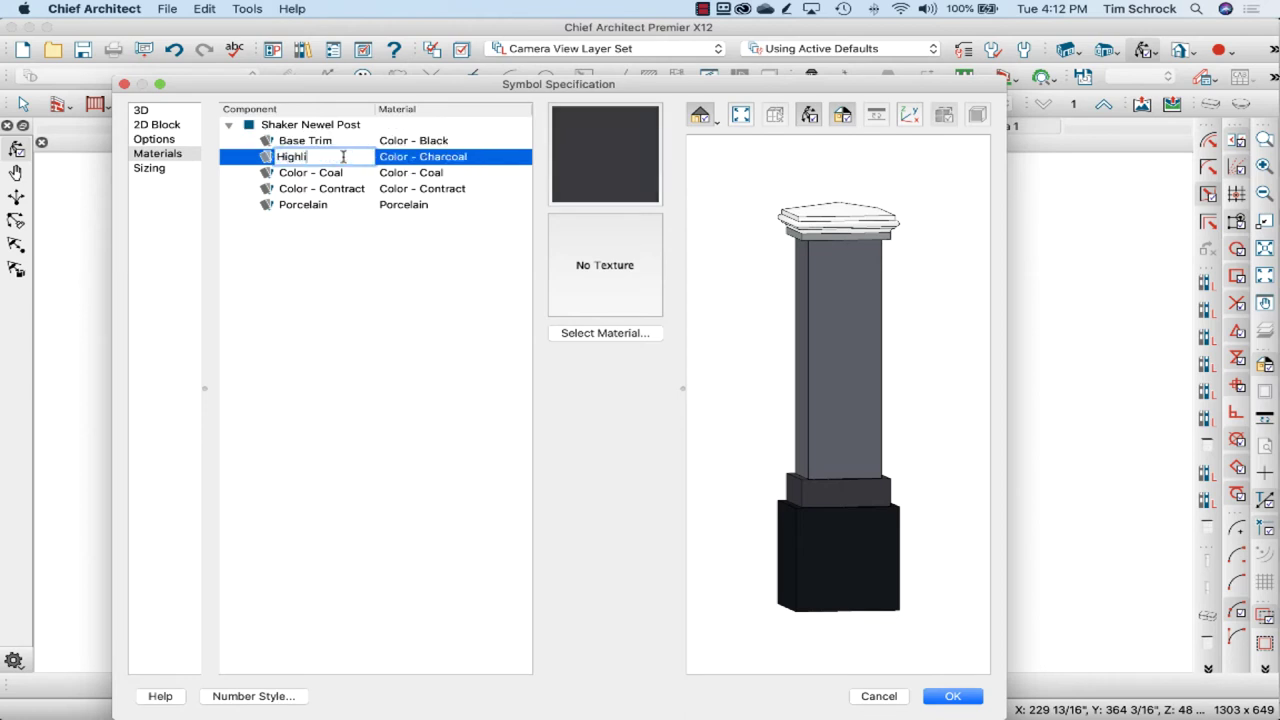
text(ght Trim)
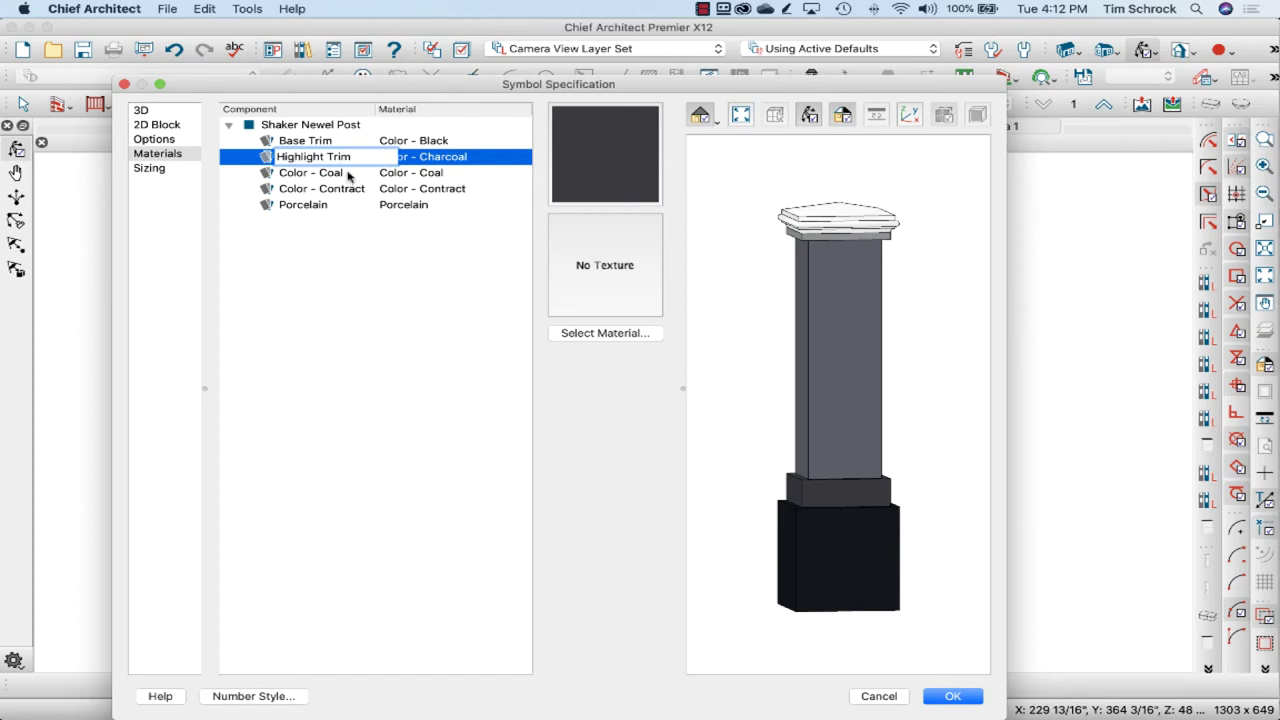
click(347, 174)
click(342, 176)
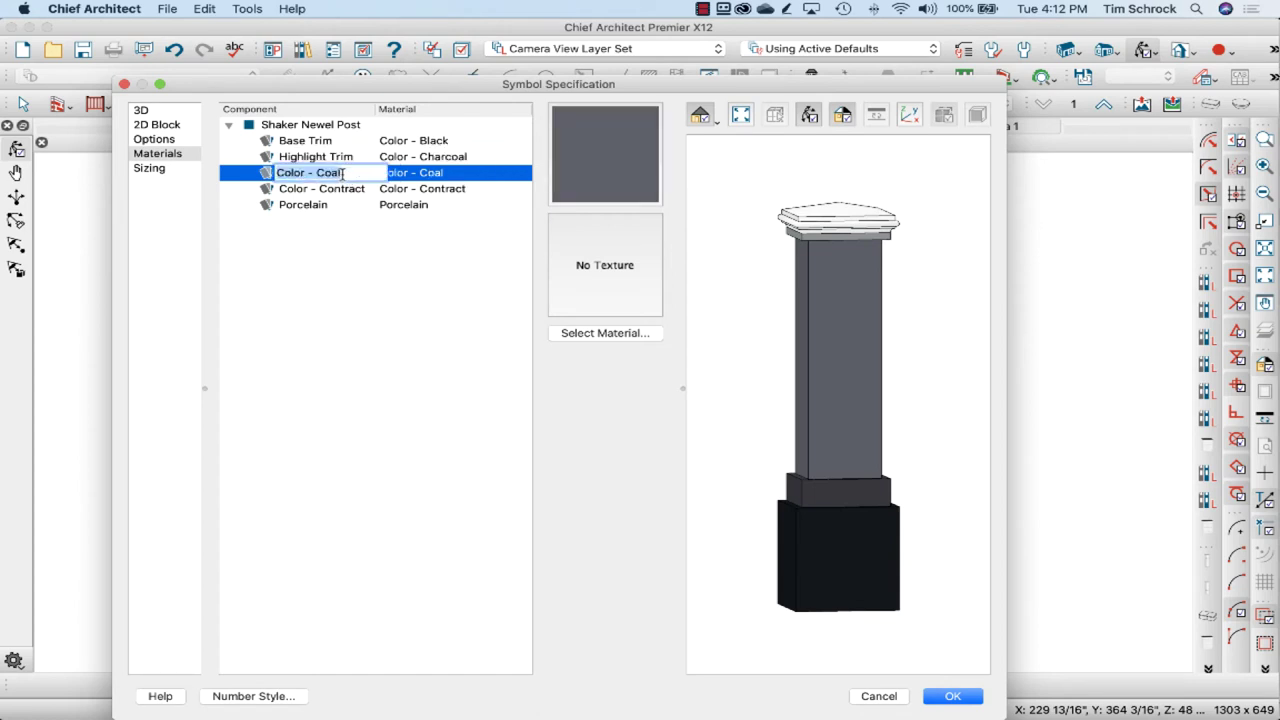
click(338, 185)
click(342, 175)
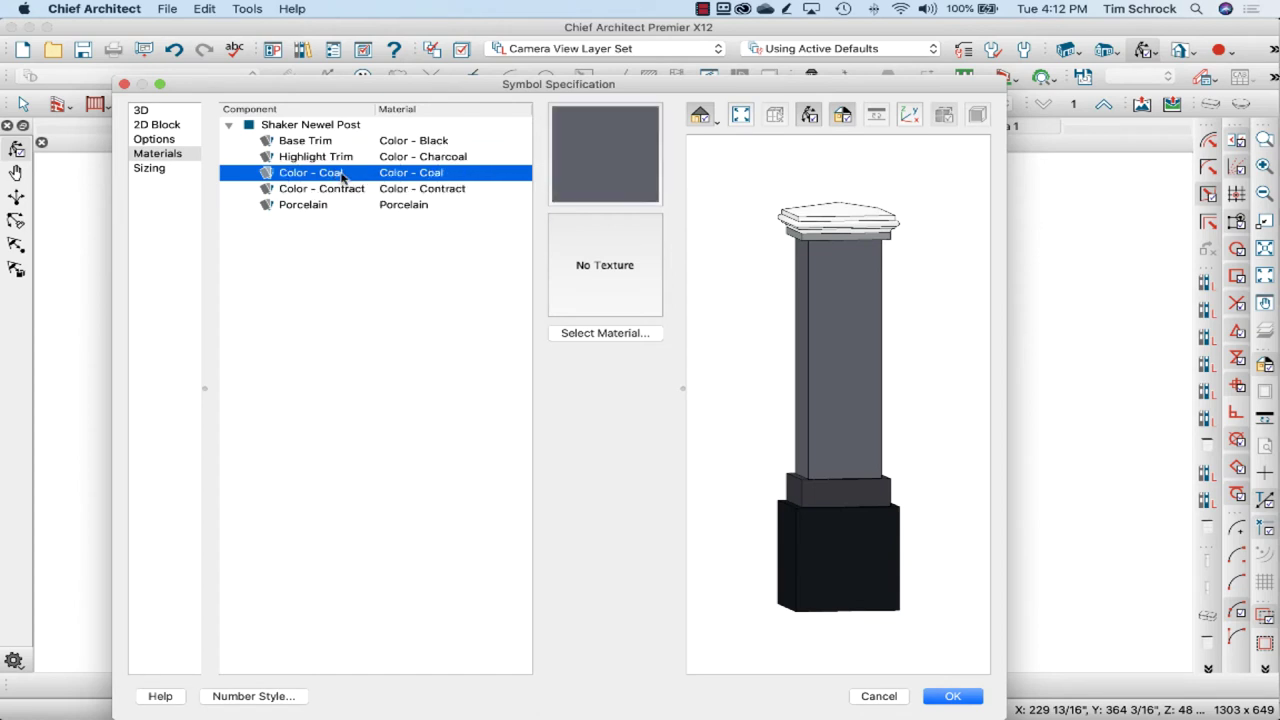
click(342, 175)
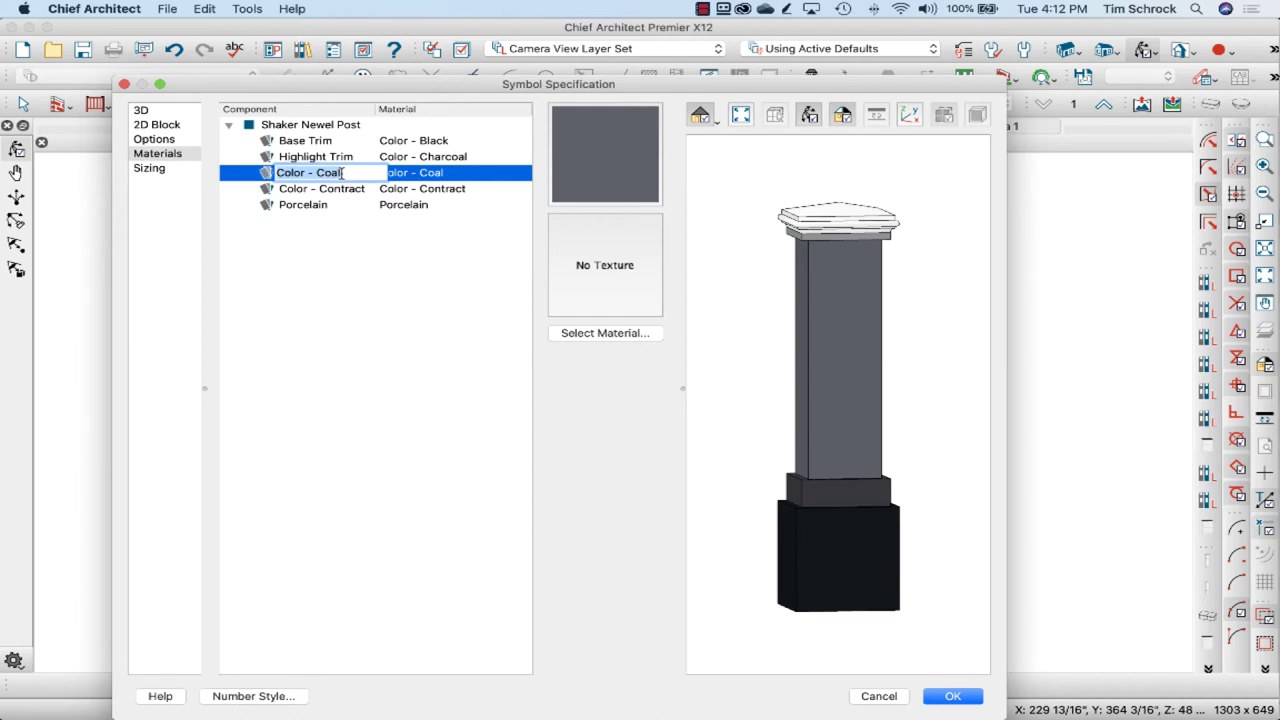
text(Post)
- Rename the Contract and Porcelain components to Cap Trim and Cap
click(342, 194)
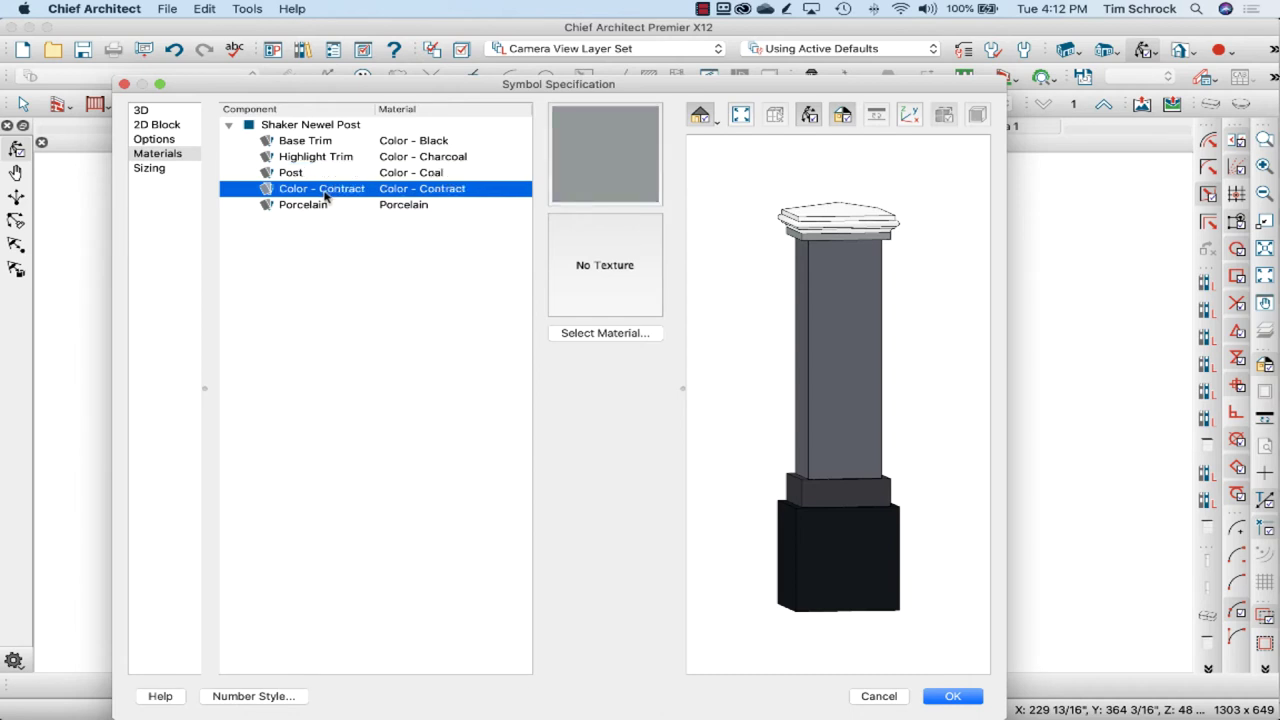
click(323, 195)
text(s)
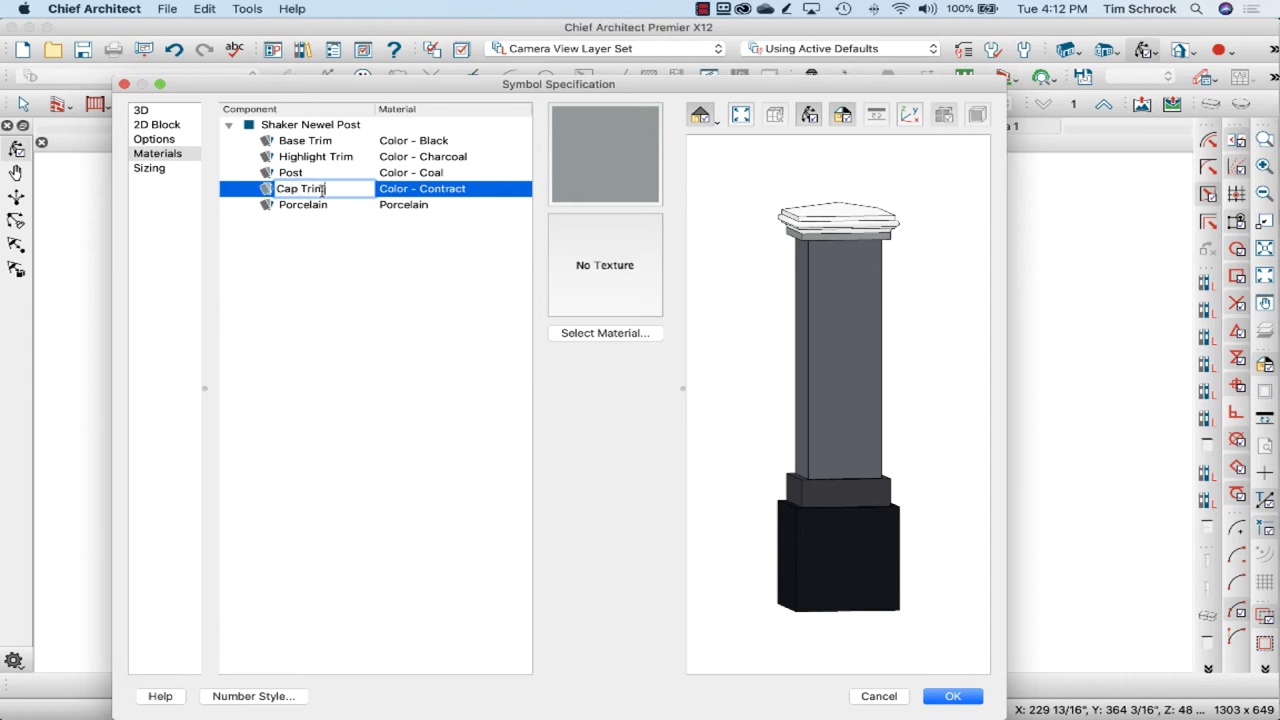
click(322, 206)
click(325, 206)
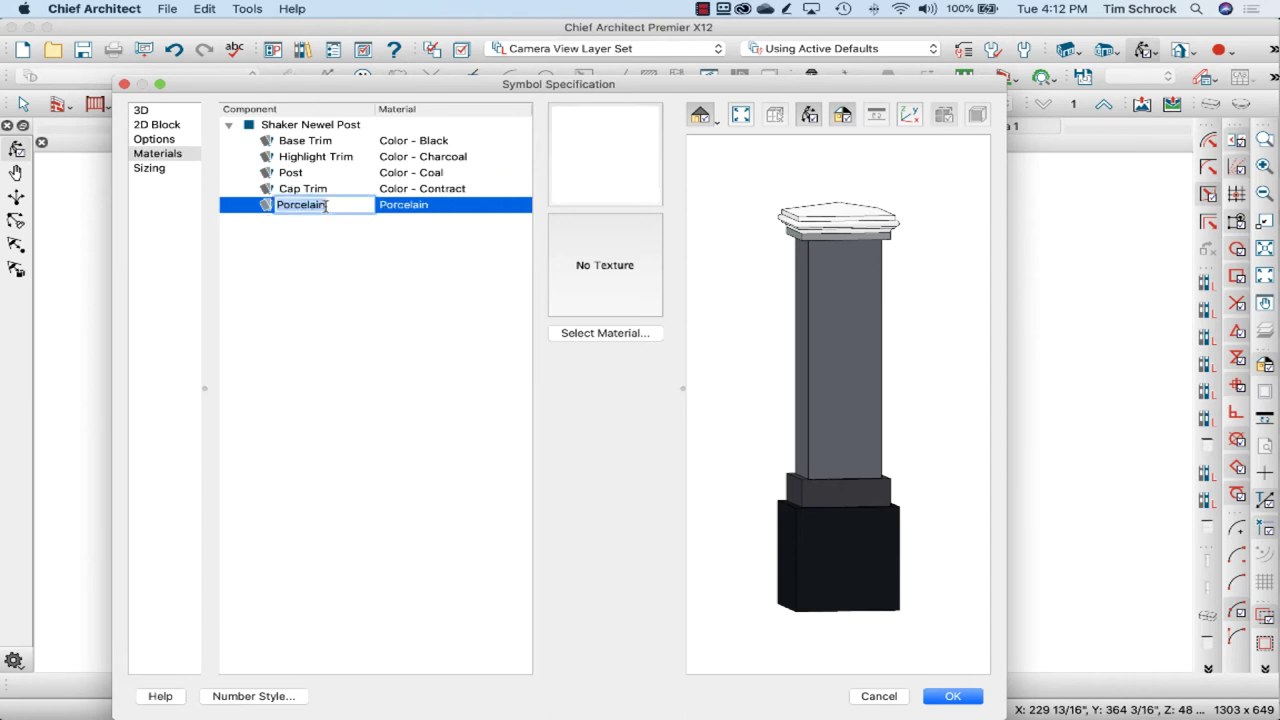
text(Cap)
click(419, 144)
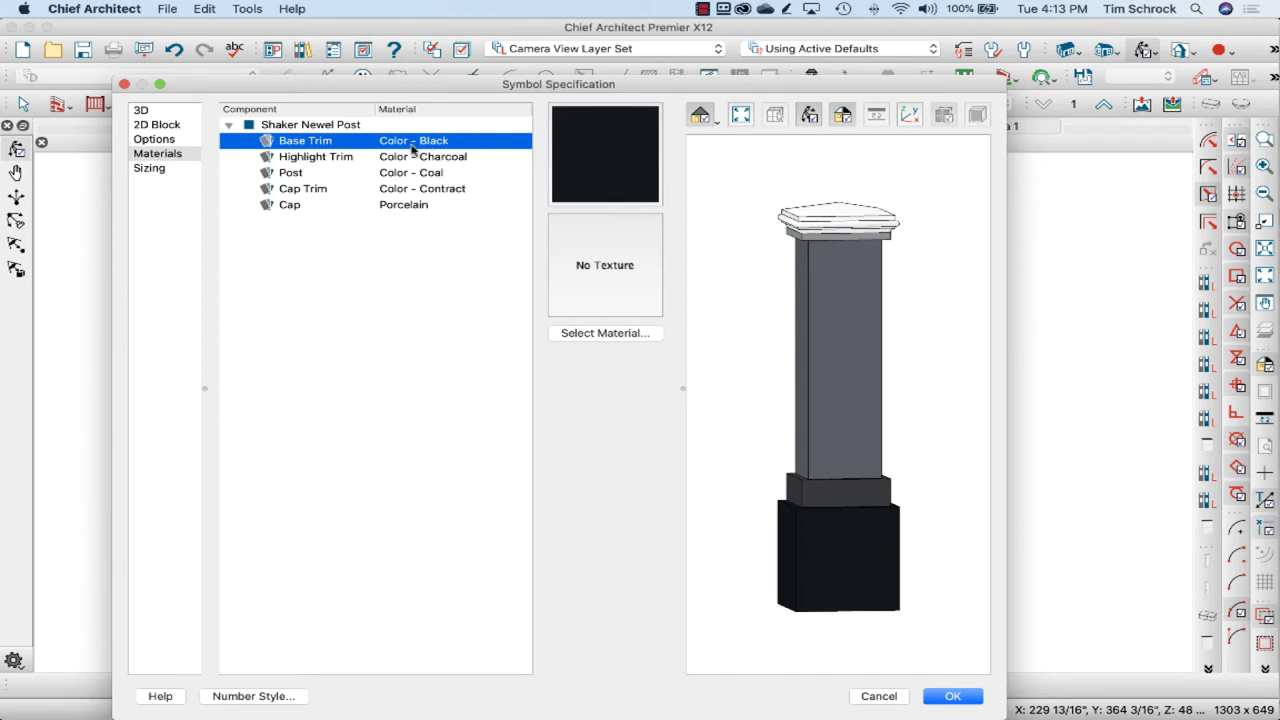
- Set the Base Trim and Cap components to Color - Bone
click(575, 332)
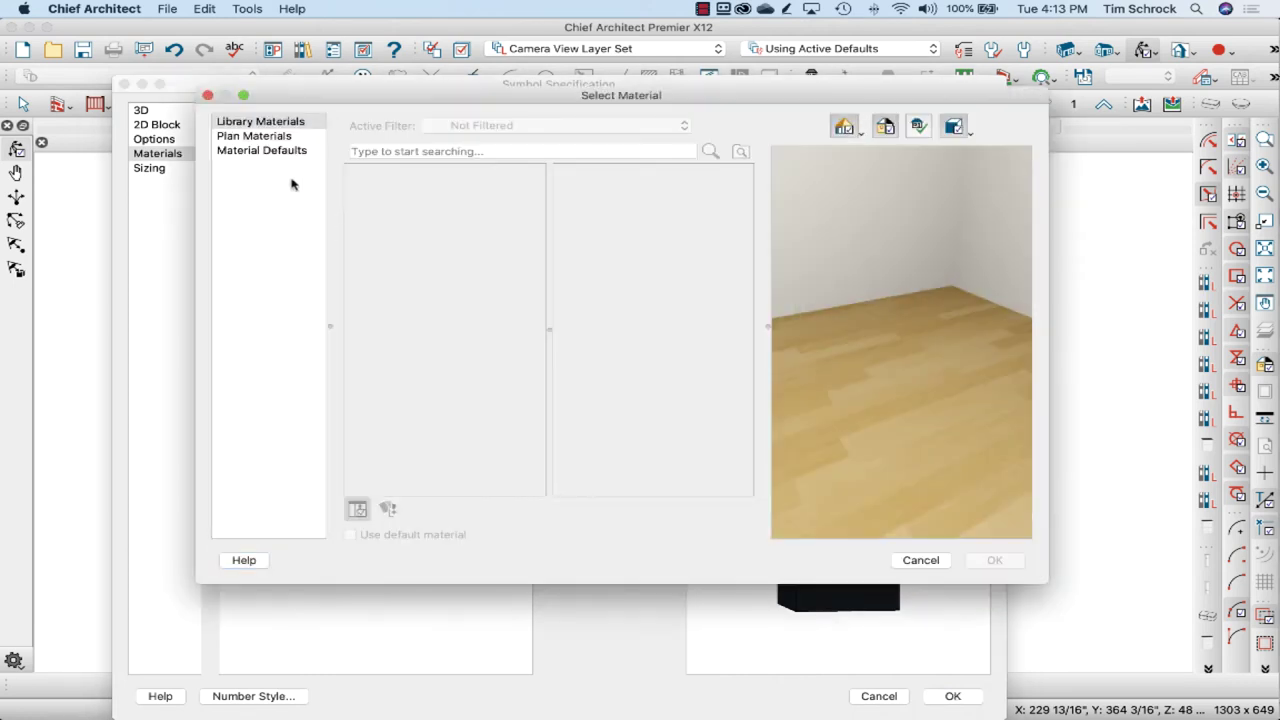
click(258, 137)
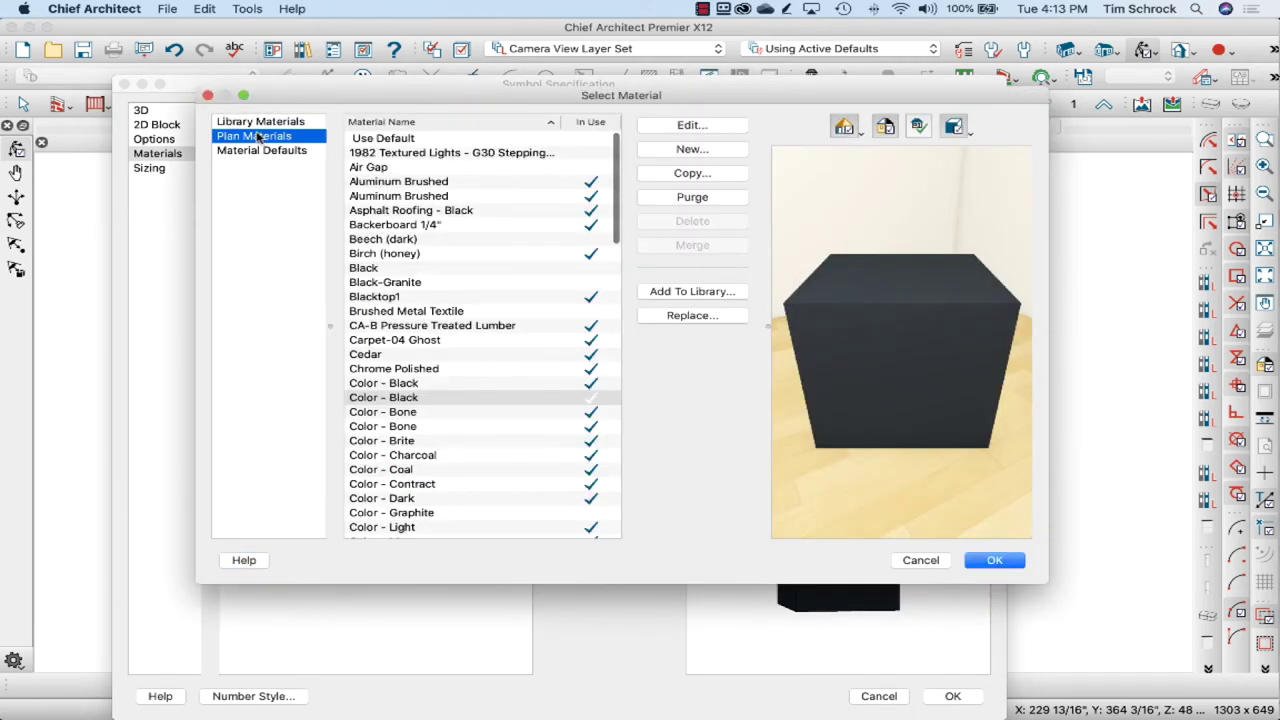
click(437, 416)
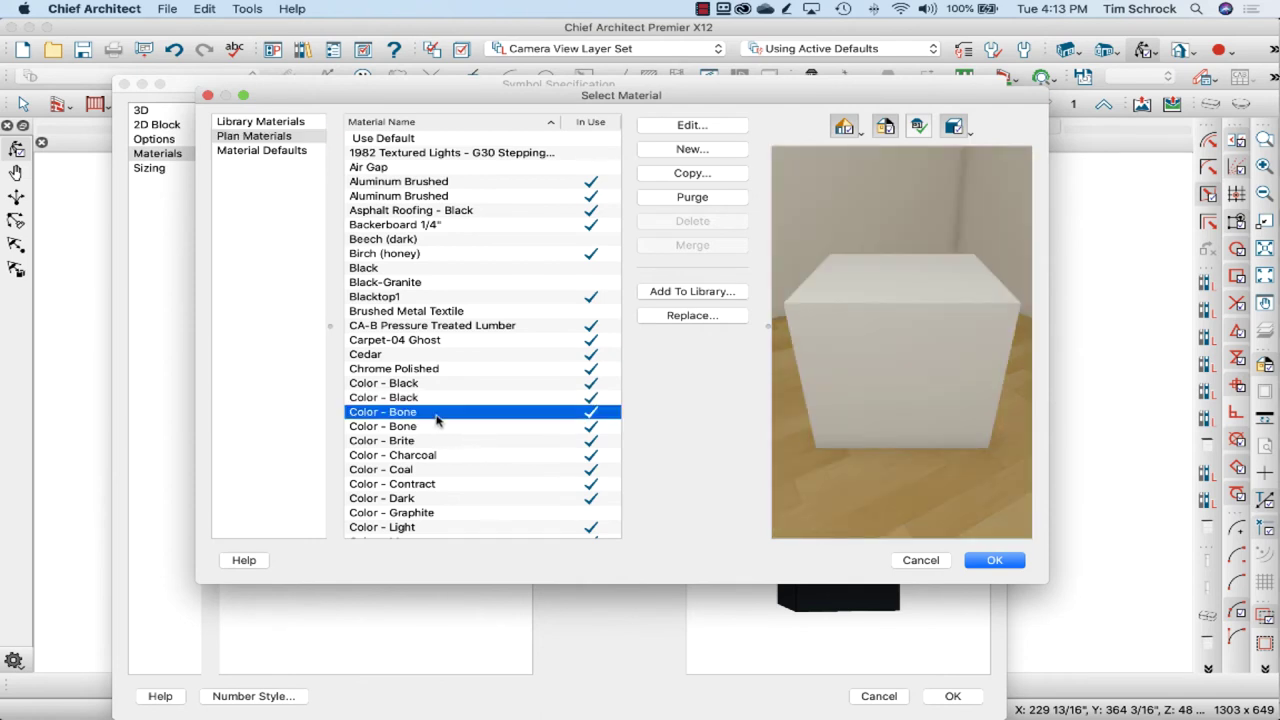
click(985, 563)
click(440, 160)
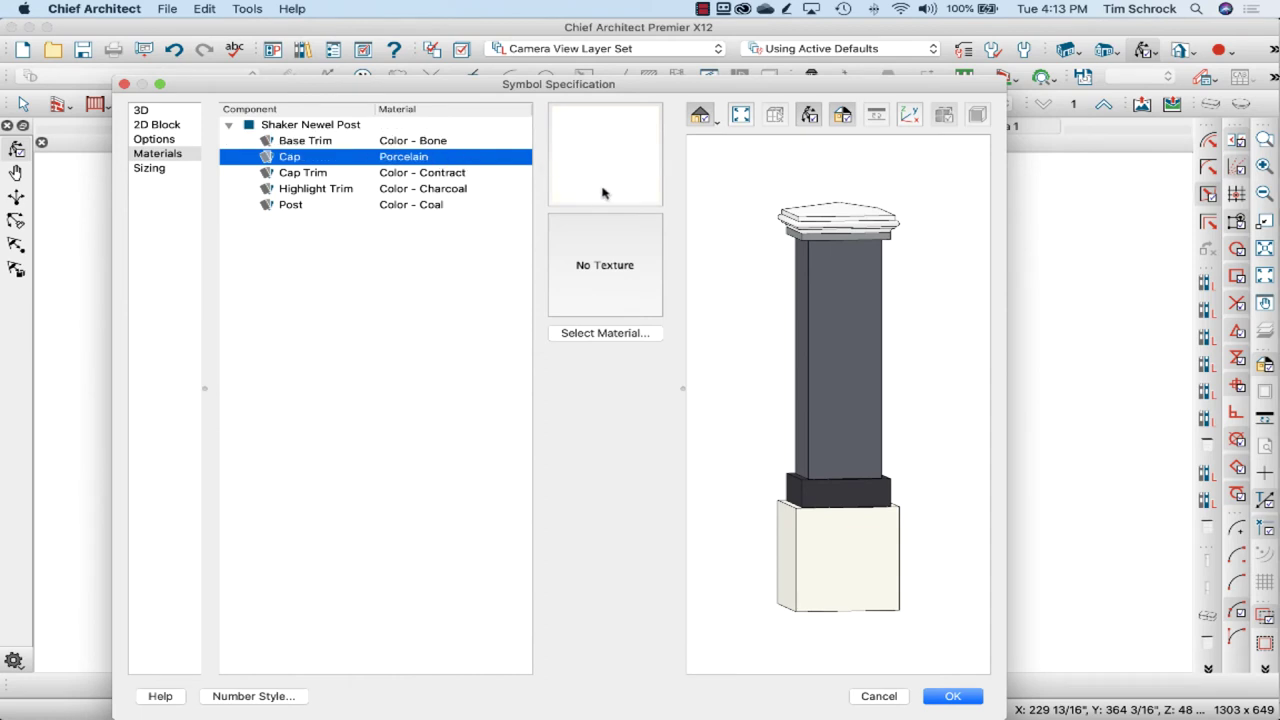
click(606, 333)
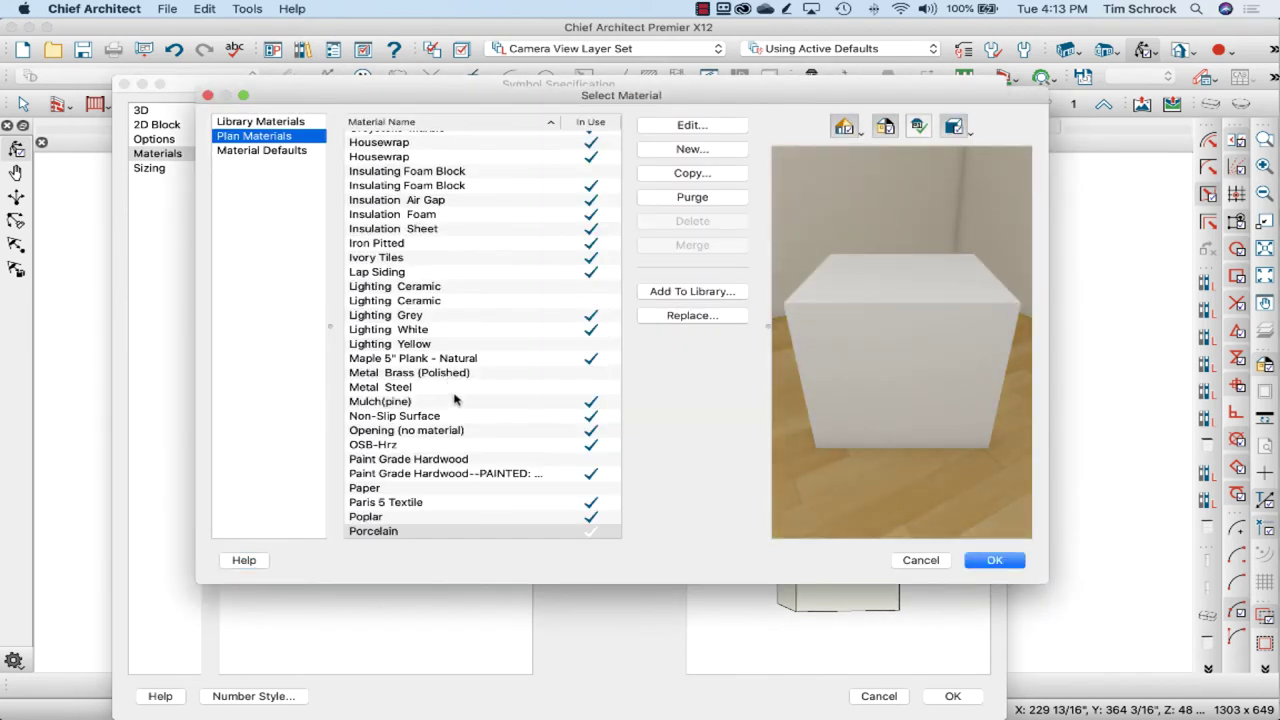
key(Tab)
text(color)
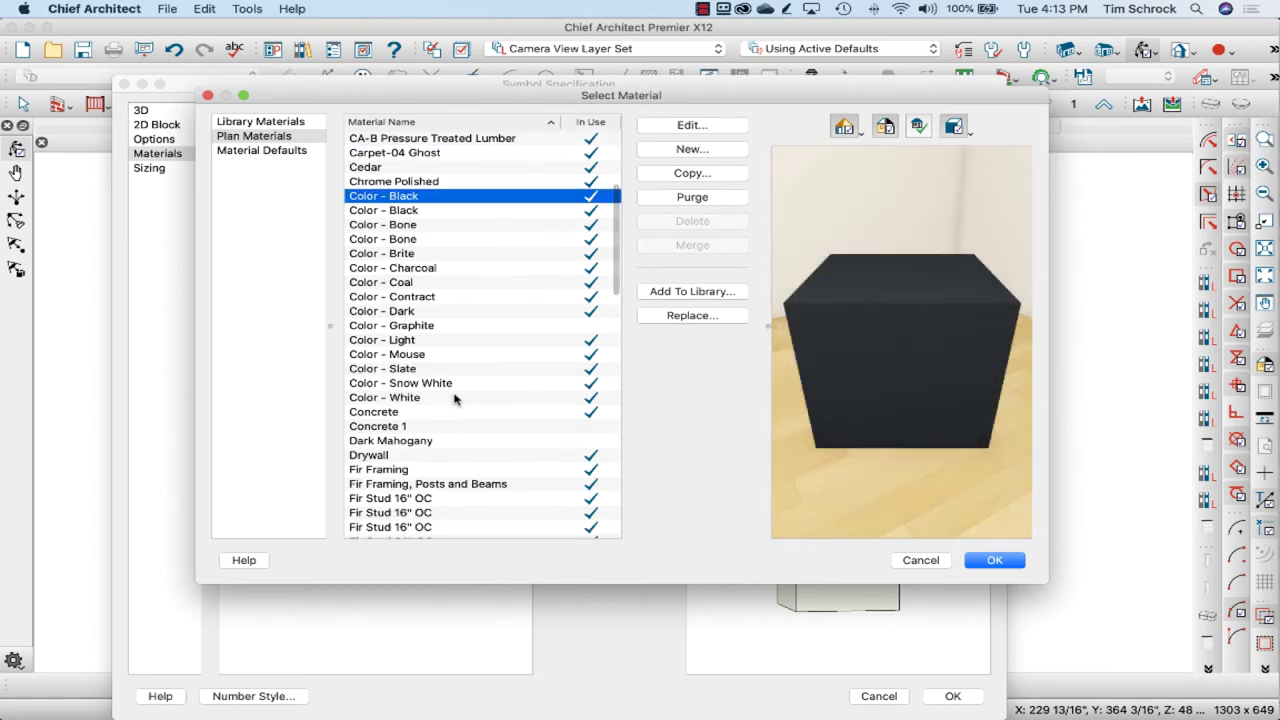
click(419, 226)
double_click(419, 226)
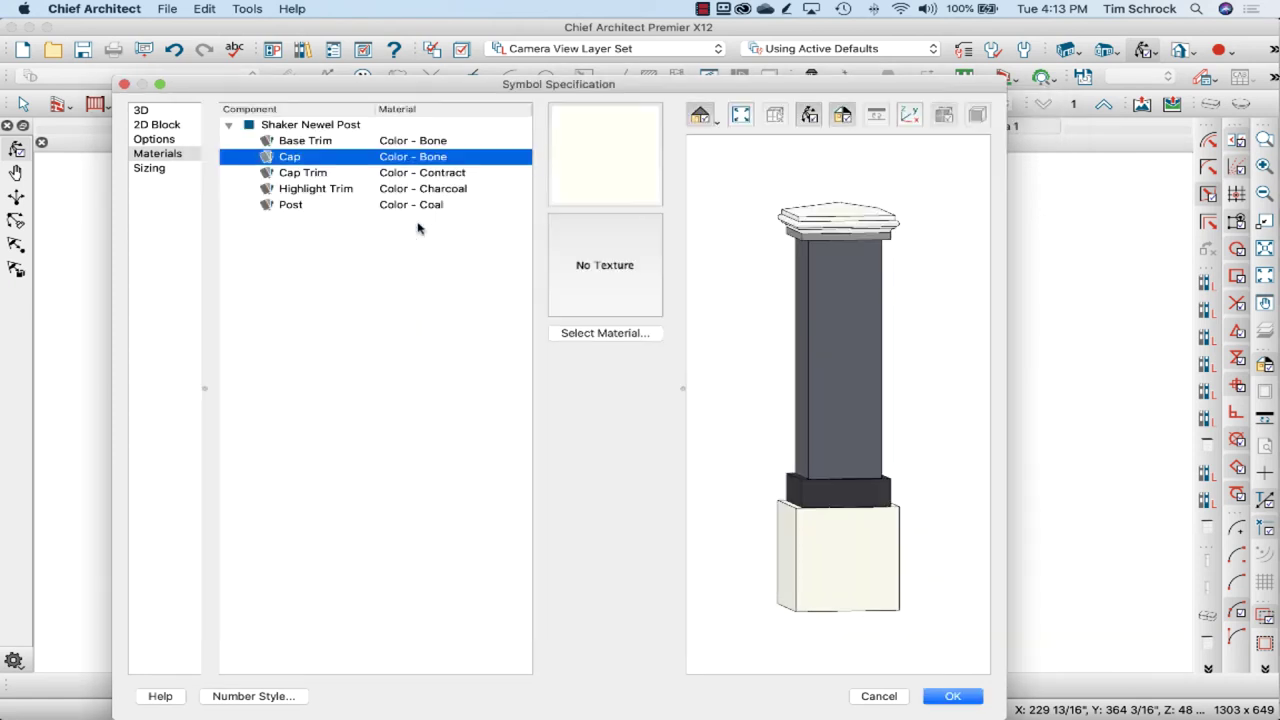
- Set the Cap Trim and Highlight Trim components to Color - Bone
click(422, 176)
click(584, 334)
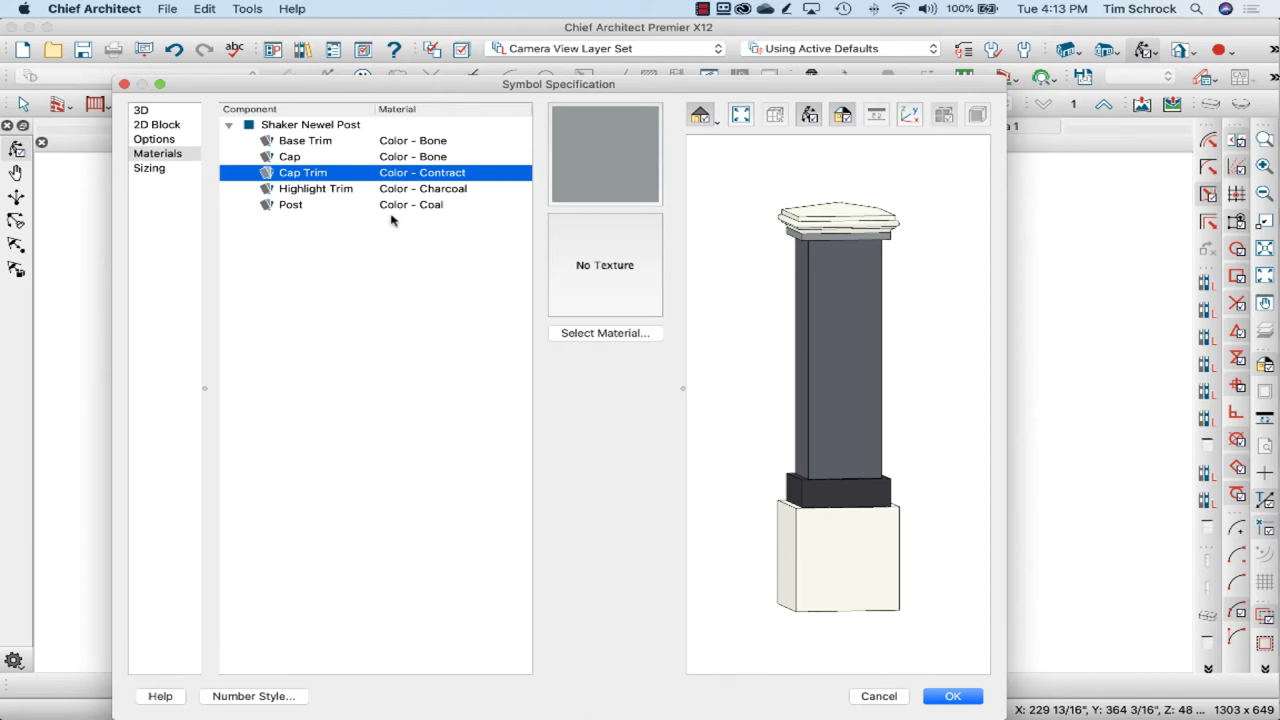
click(272, 137)
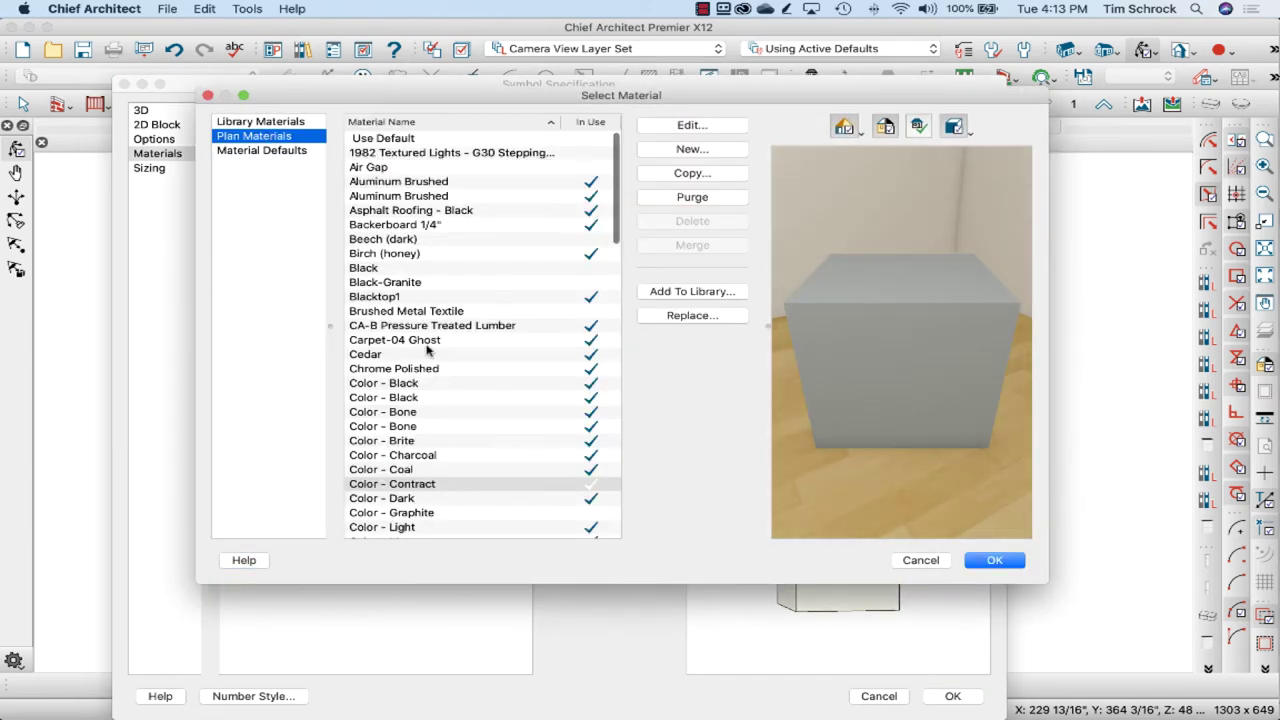
click(434, 400)
click(437, 412)
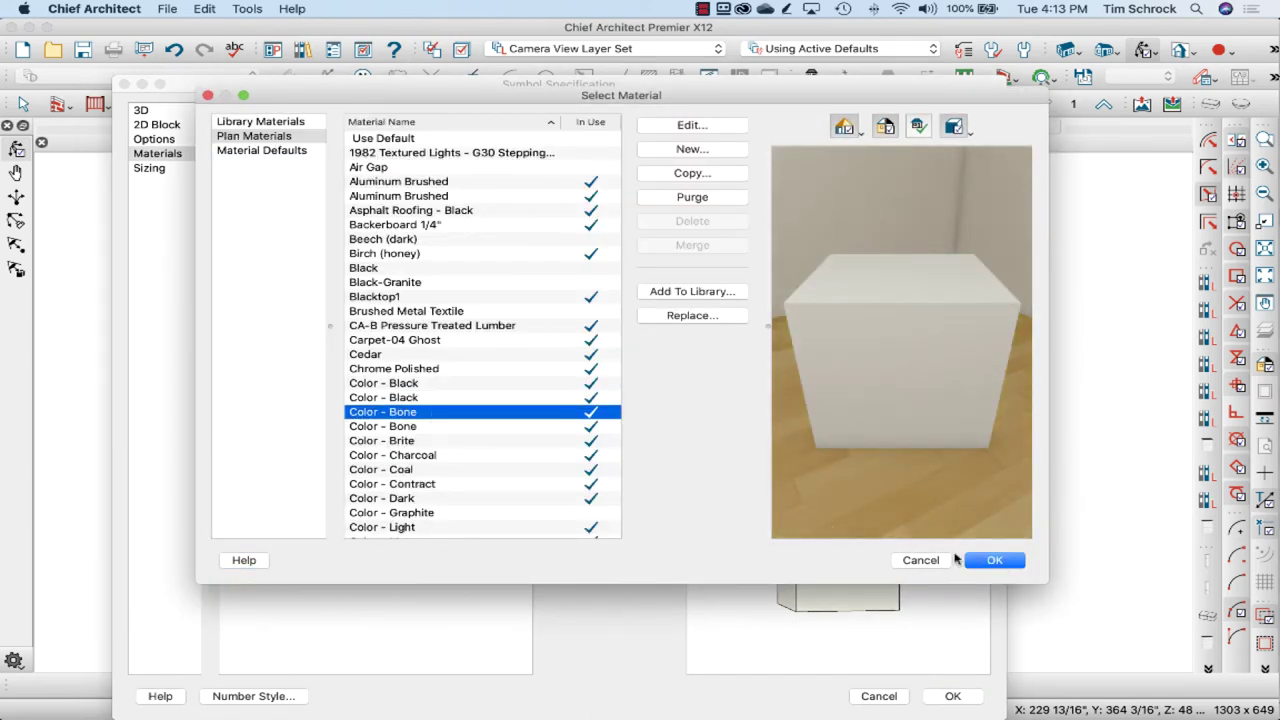
click(985, 560)
click(418, 192)
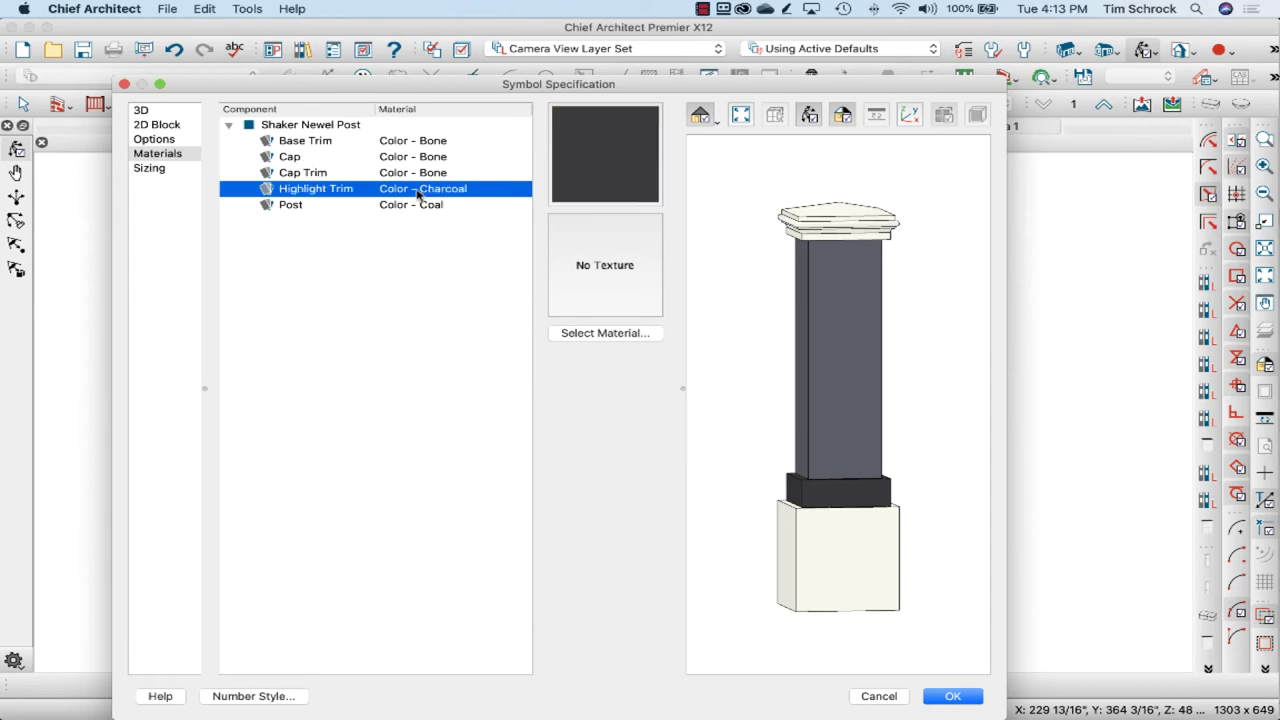
click(578, 331)
click(283, 137)
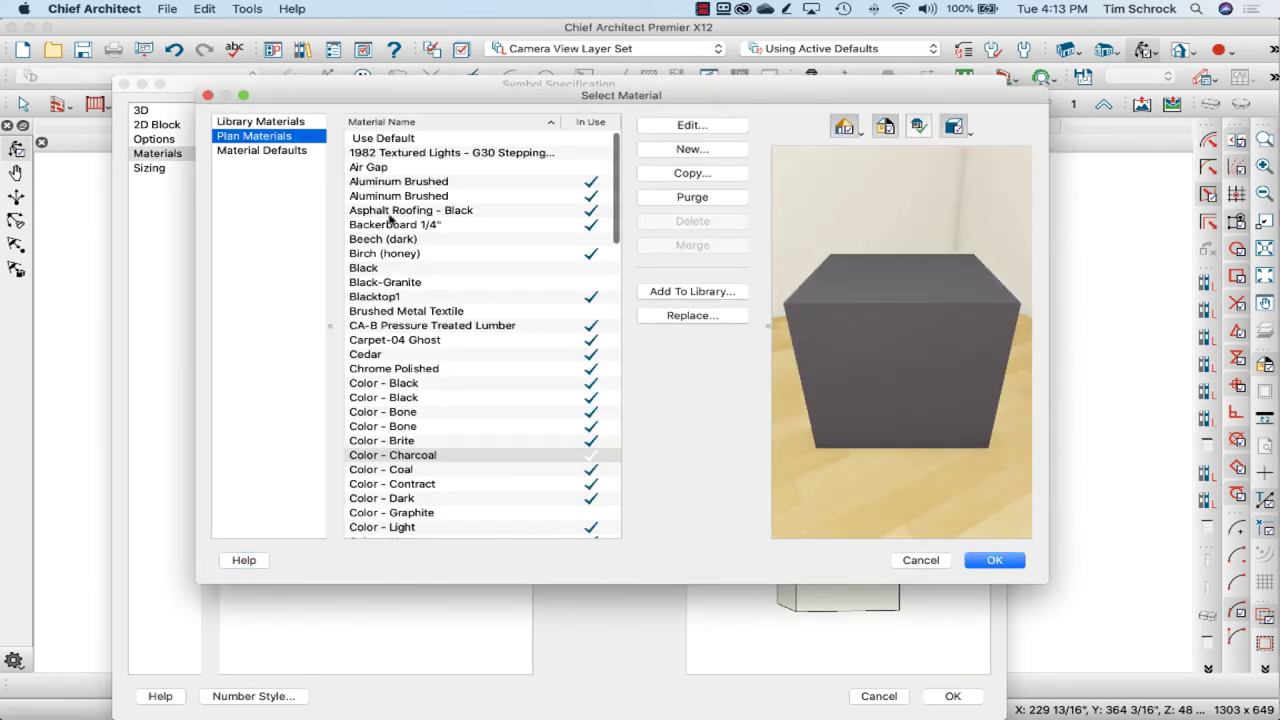
click(437, 412)
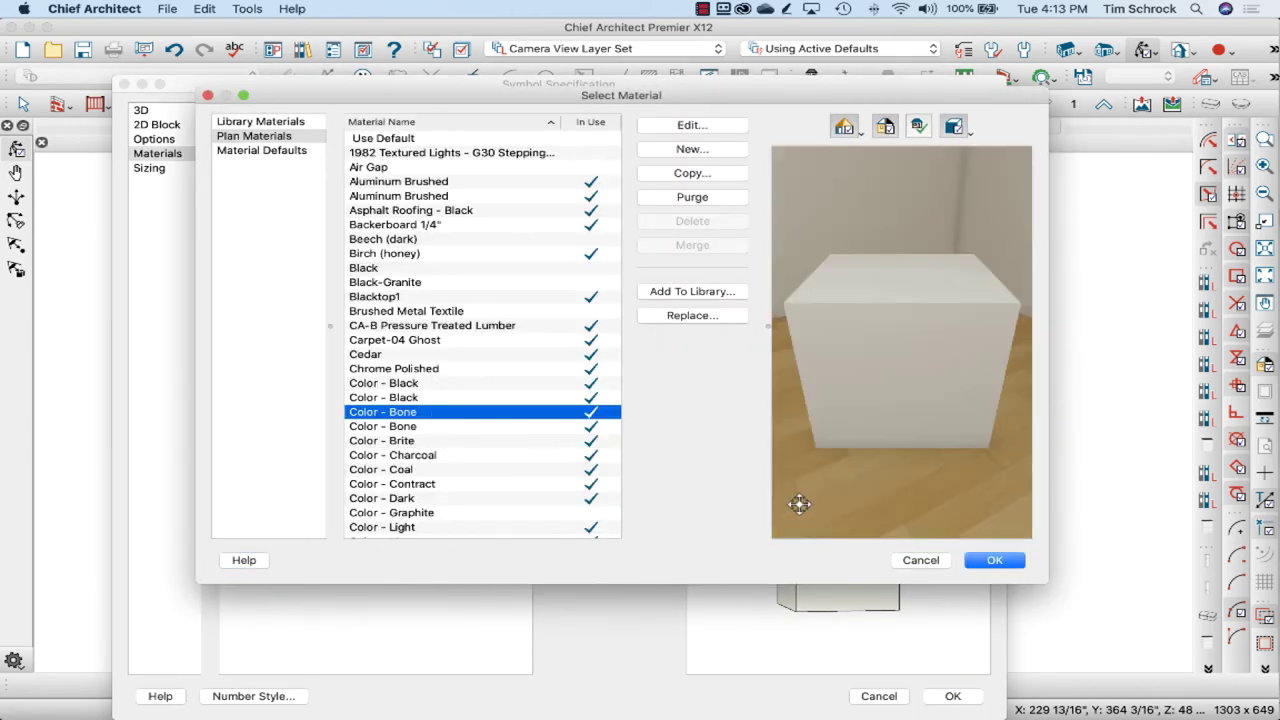
click(1008, 561)
- Set the Post component to Color - Bone and review the 2D Block and 3D settings
click(432, 206)
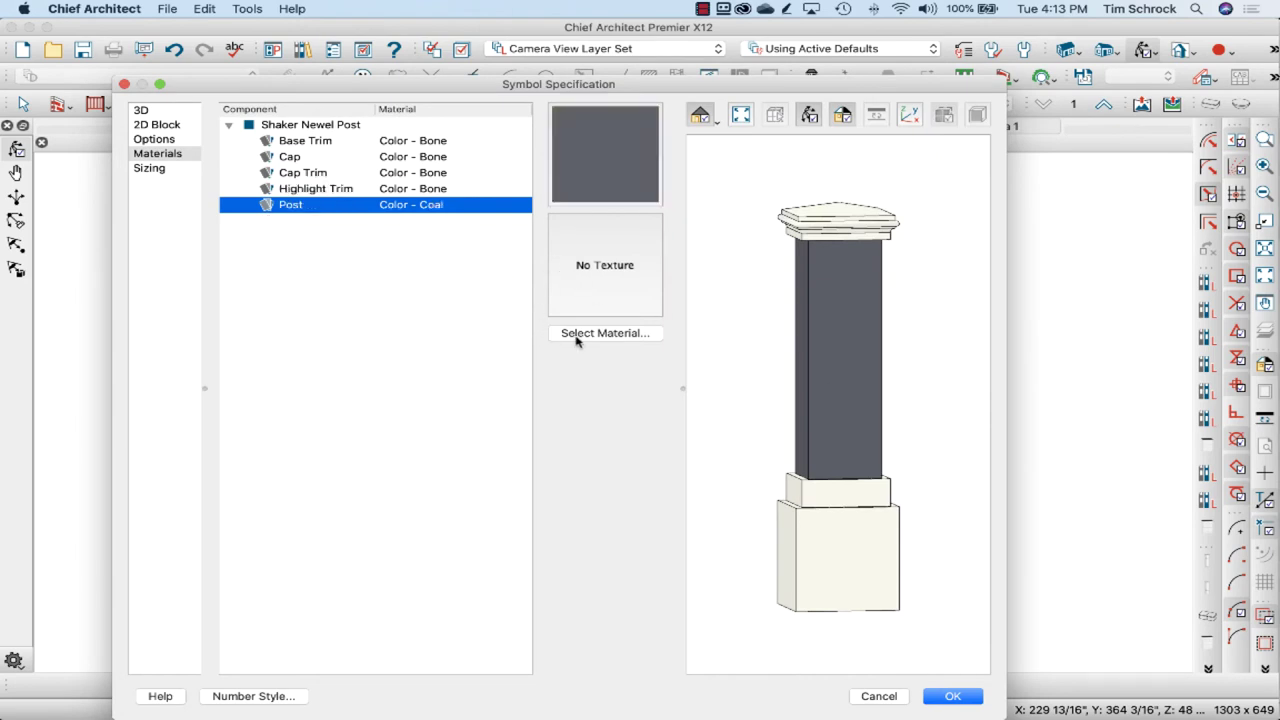
click(577, 335)
click(272, 137)
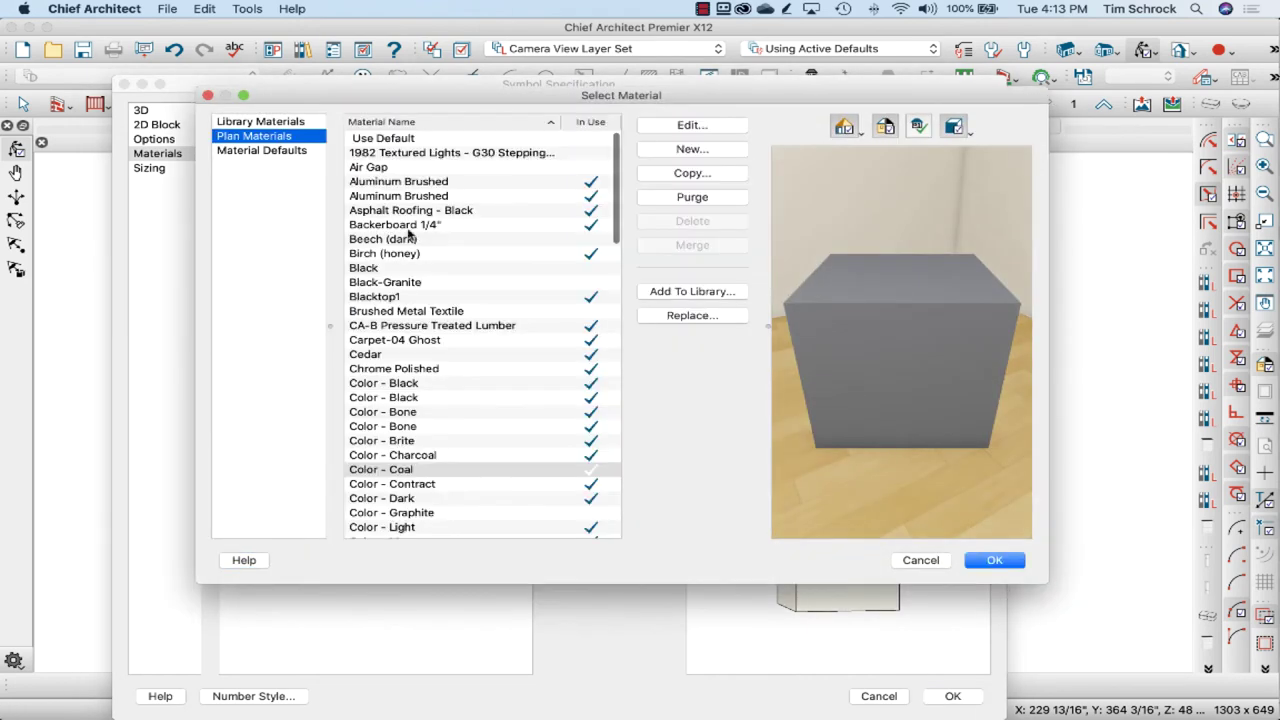
click(437, 412)
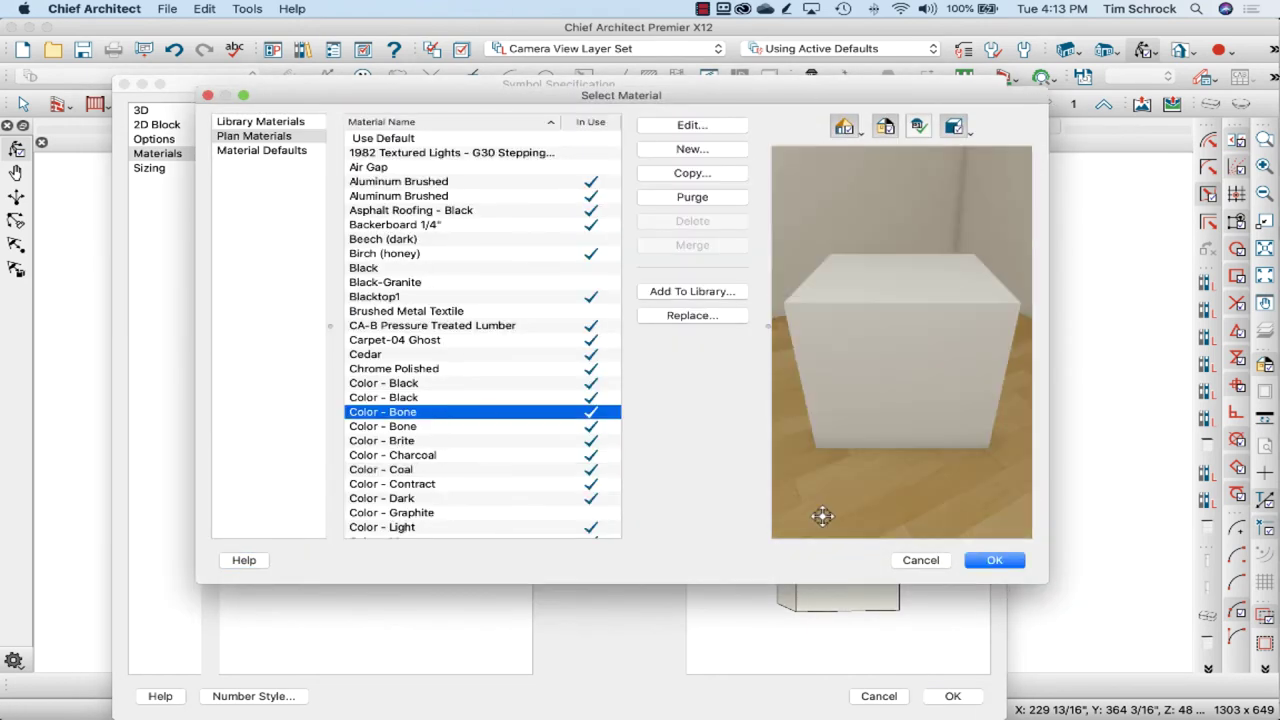
click(1004, 561)
click(158, 127)
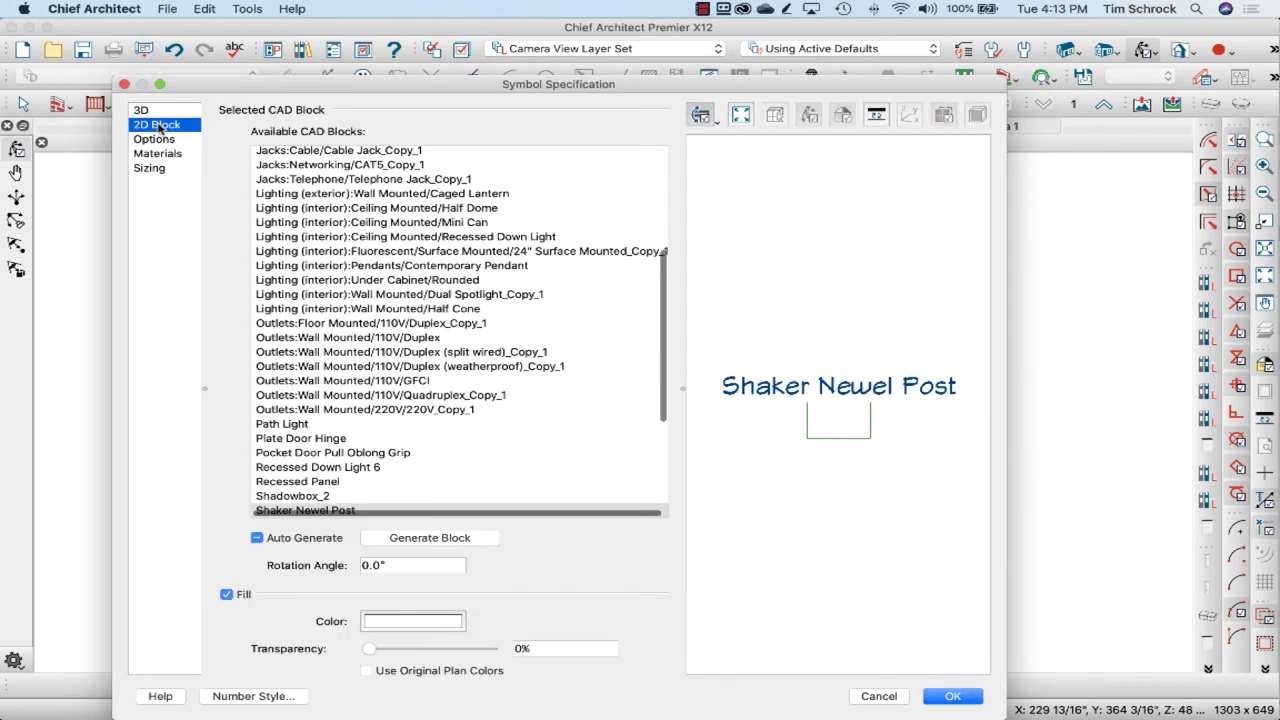
click(160, 111)
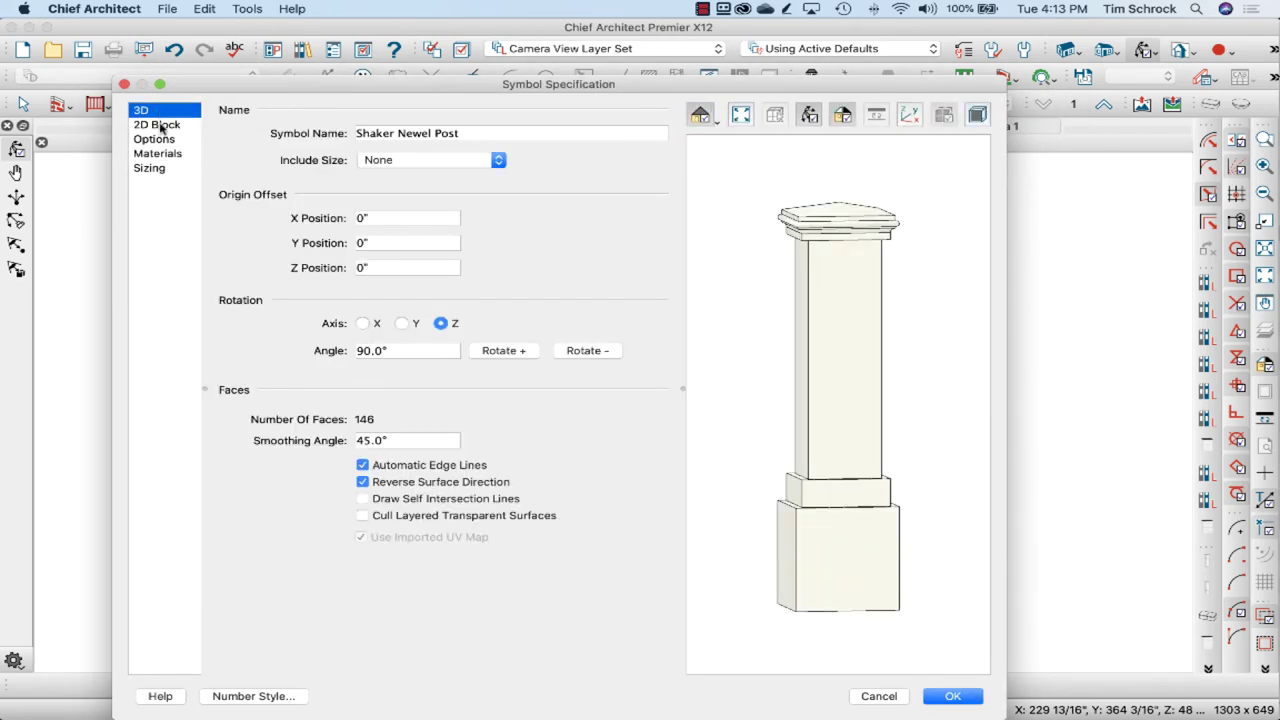
- Set the symbol Type to Newel/Post, check its bone materials, and show the 10 1/4" × 44" sizing
click(160, 127)
click(156, 139)
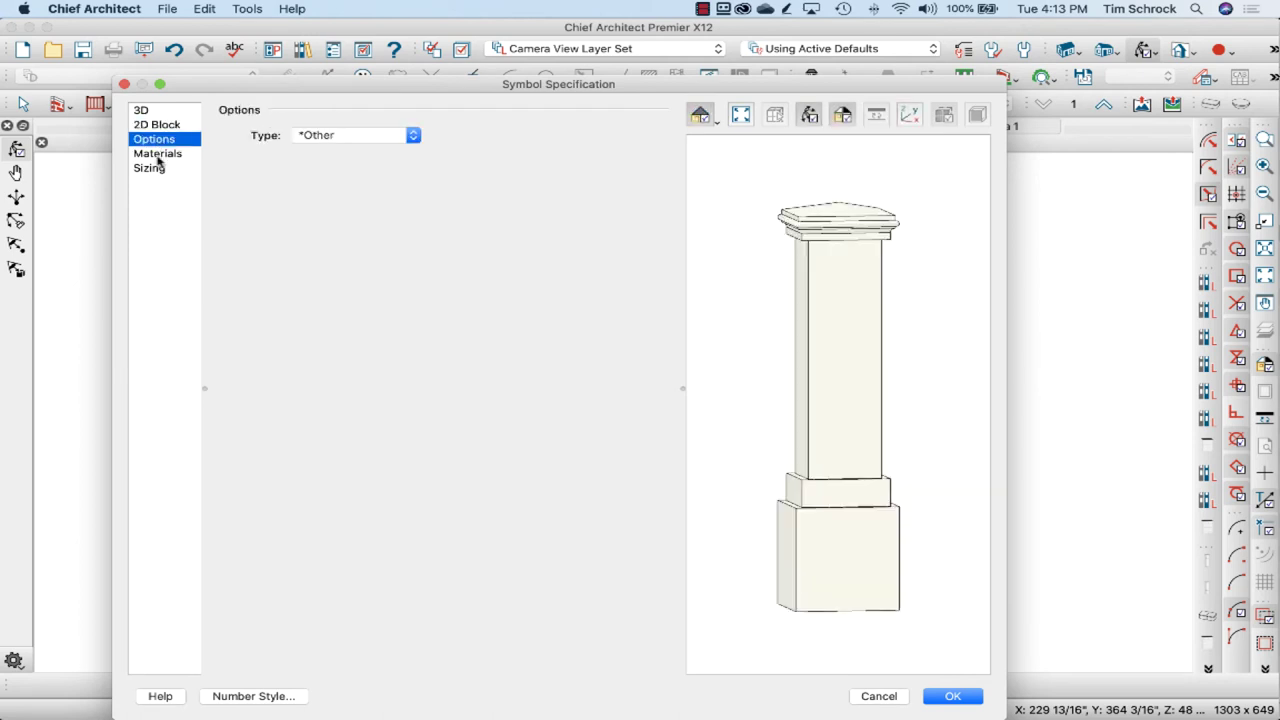
click(362, 136)
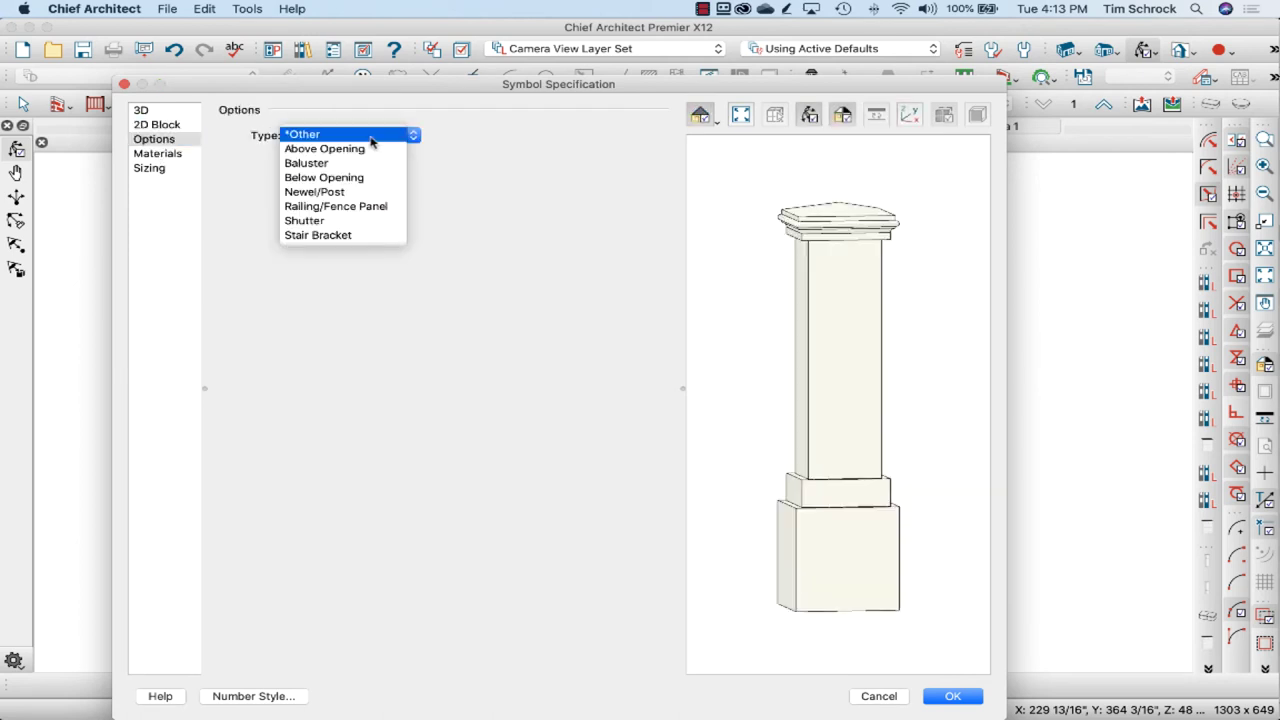
click(350, 191)
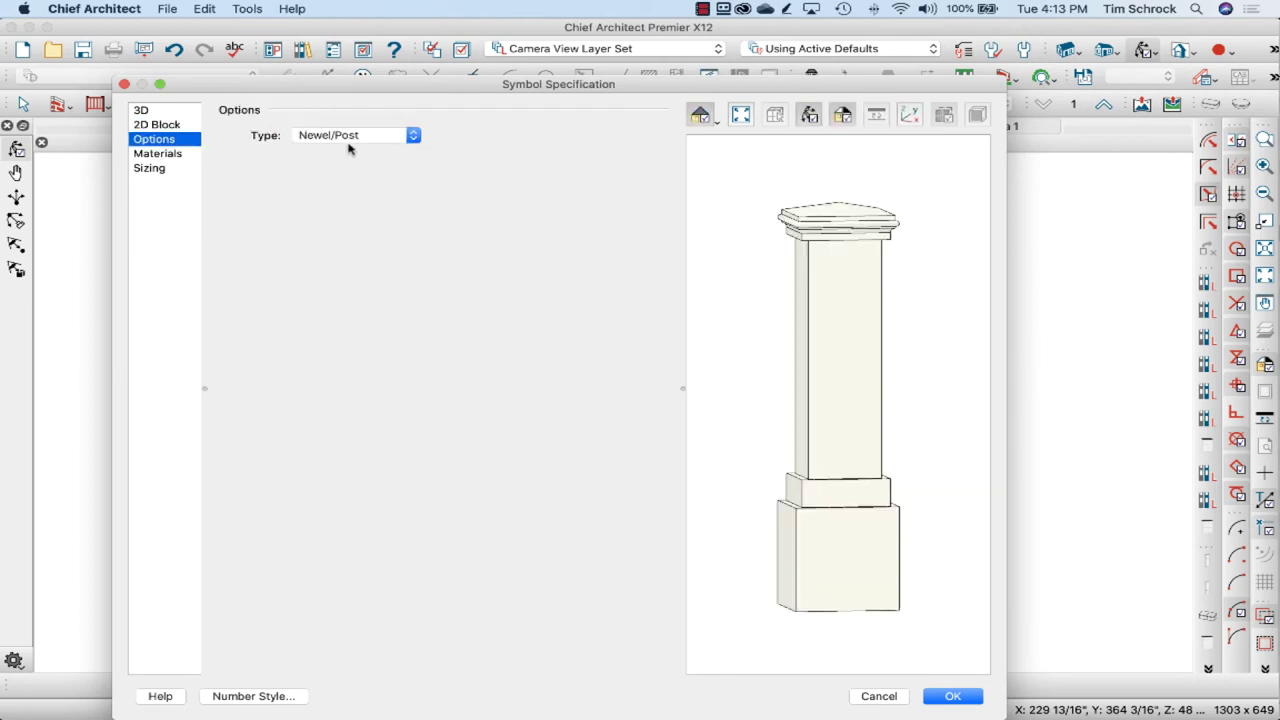
click(170, 155)
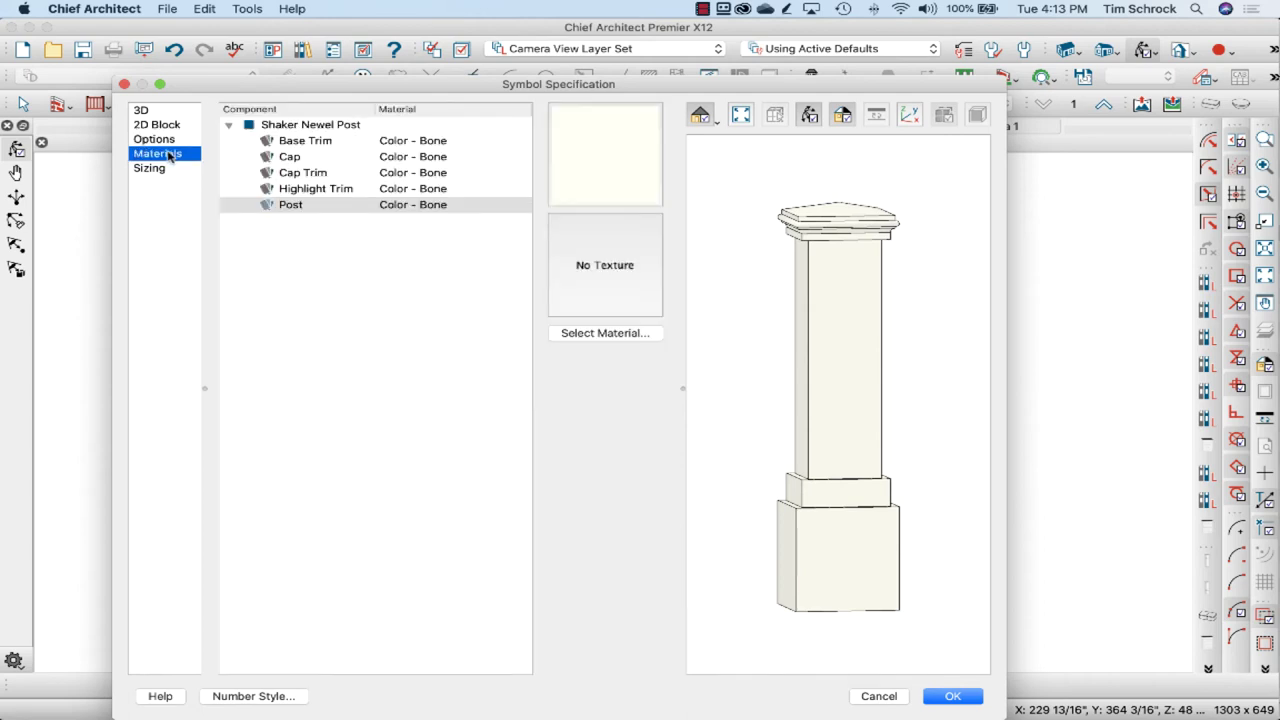
click(158, 169)
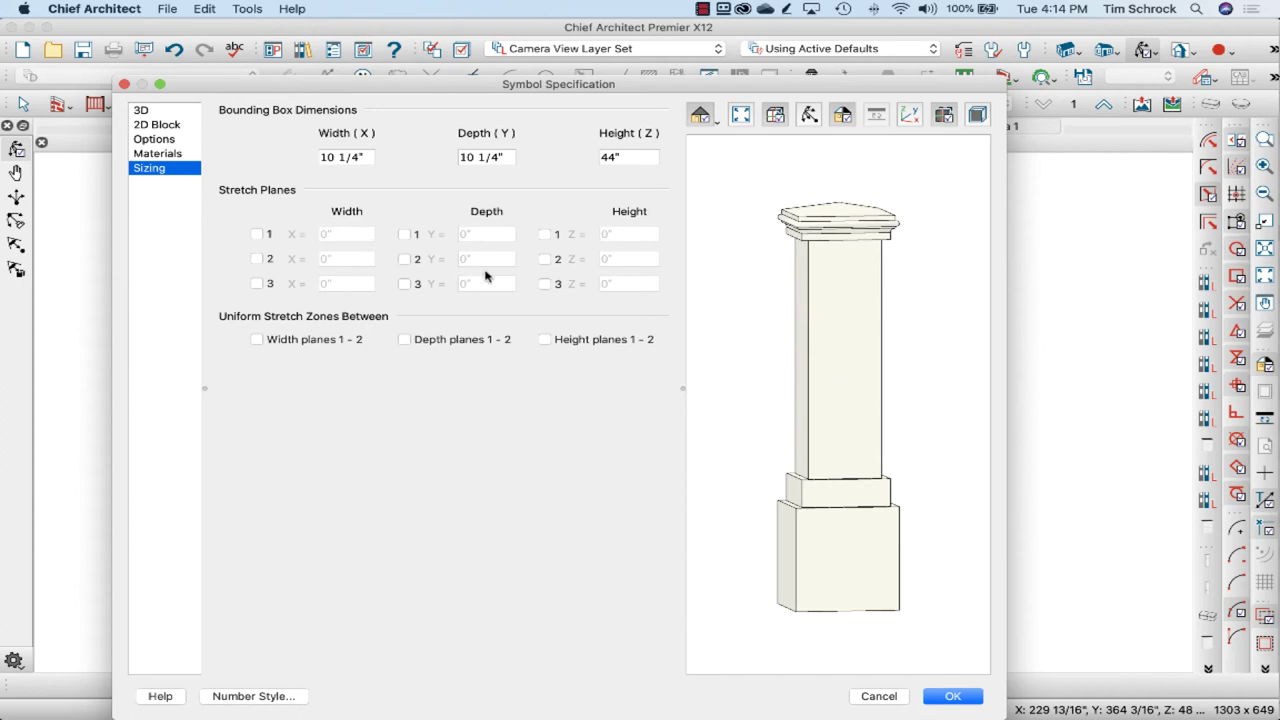
- Turn on uniform stretching between planes 1 and 2 for height, depth and width
click(573, 340)
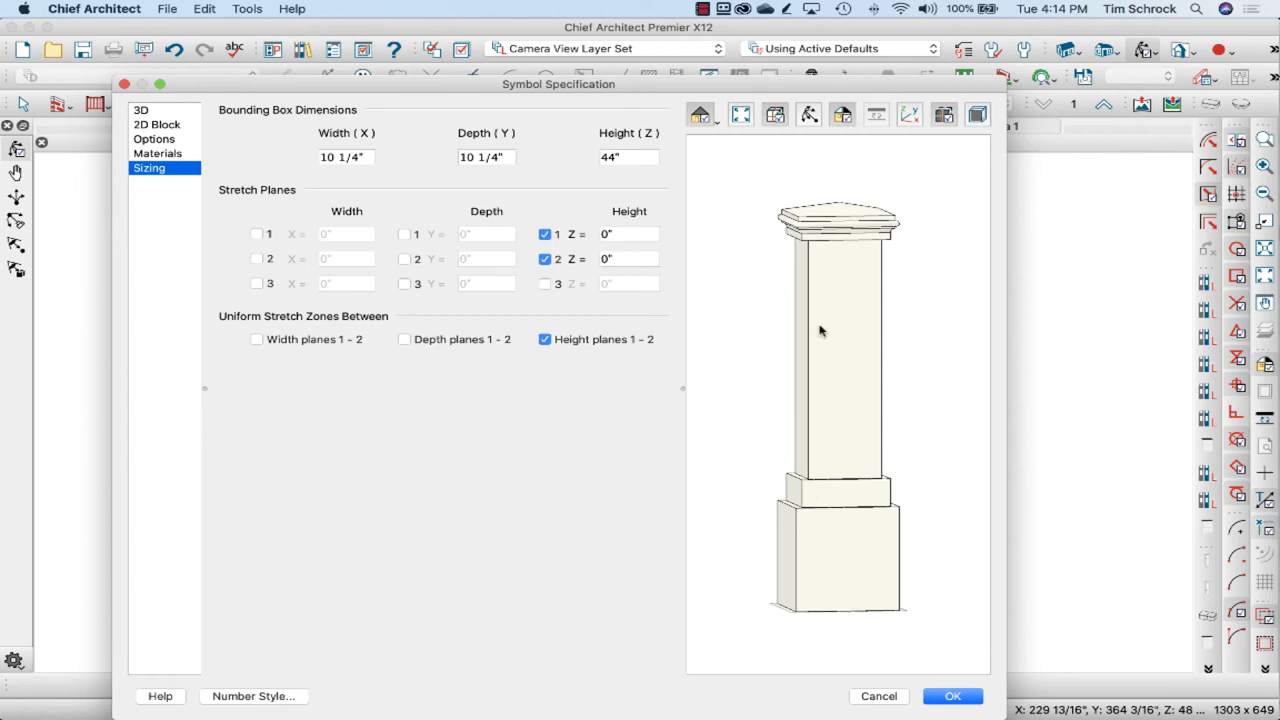
click(817, 533)
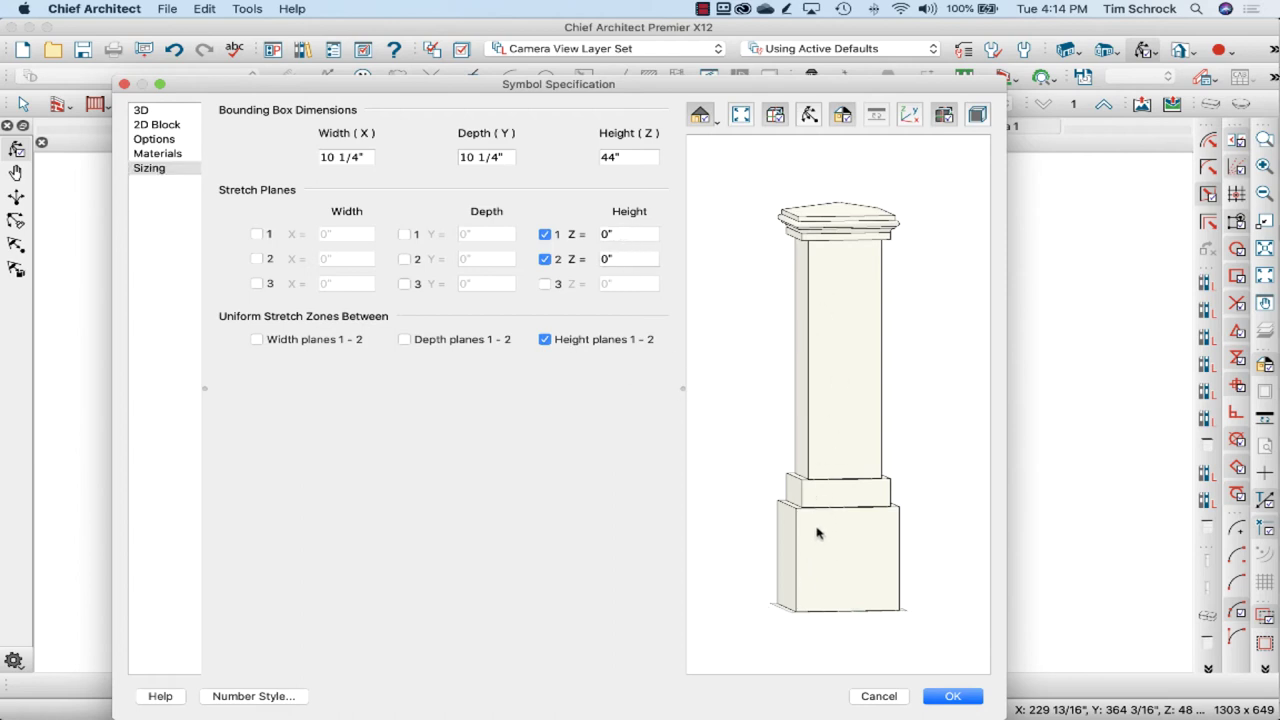
click(809, 115)
drag(824, 349, 814, 526)
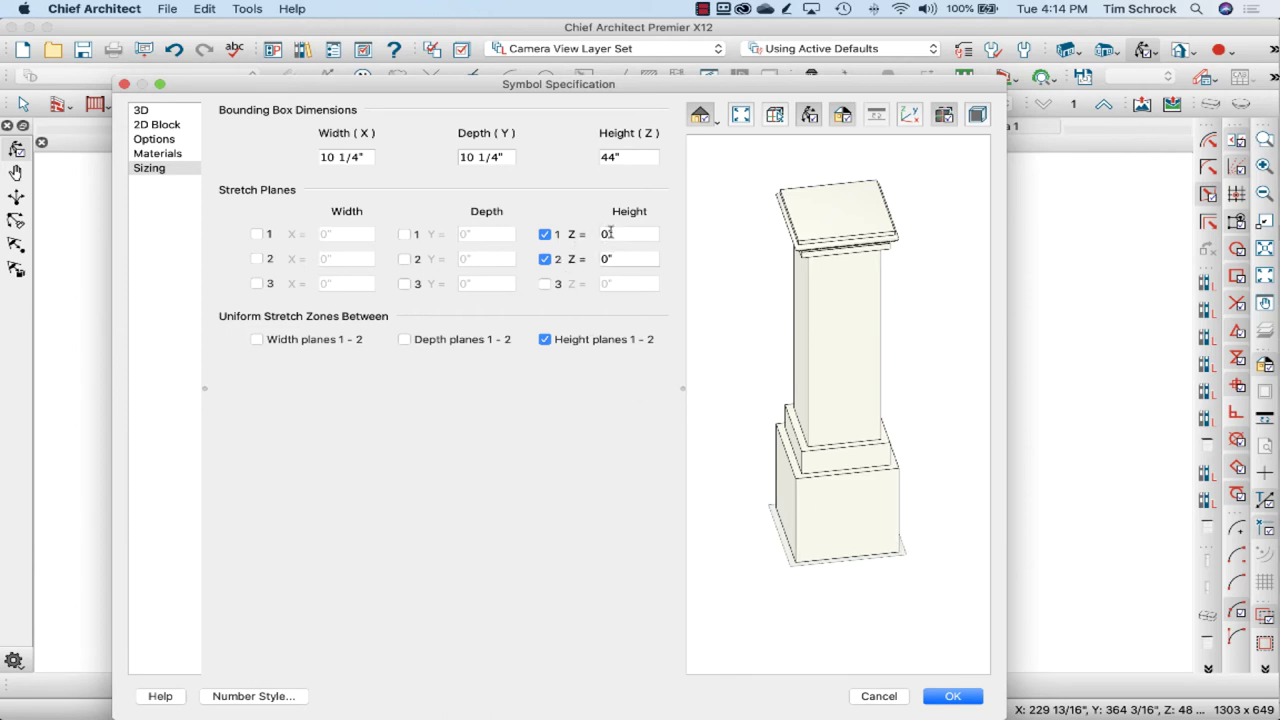
drag(844, 386, 842, 309)
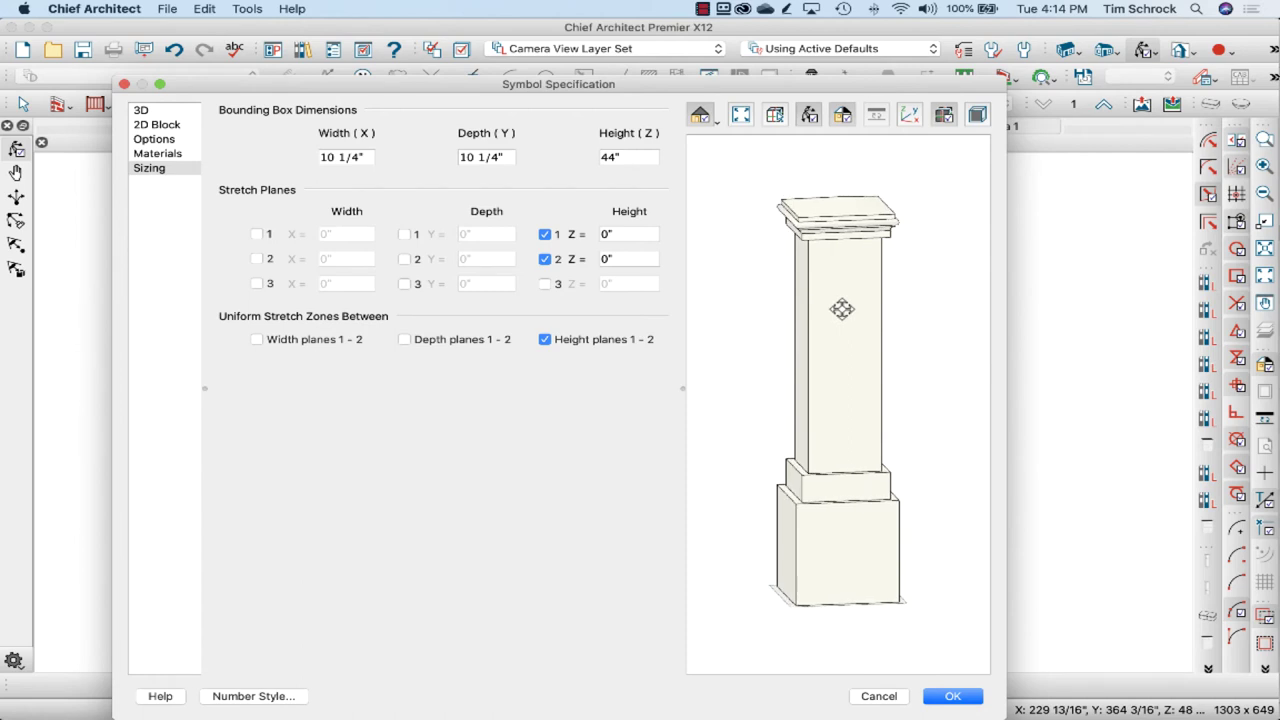
click(622, 233)
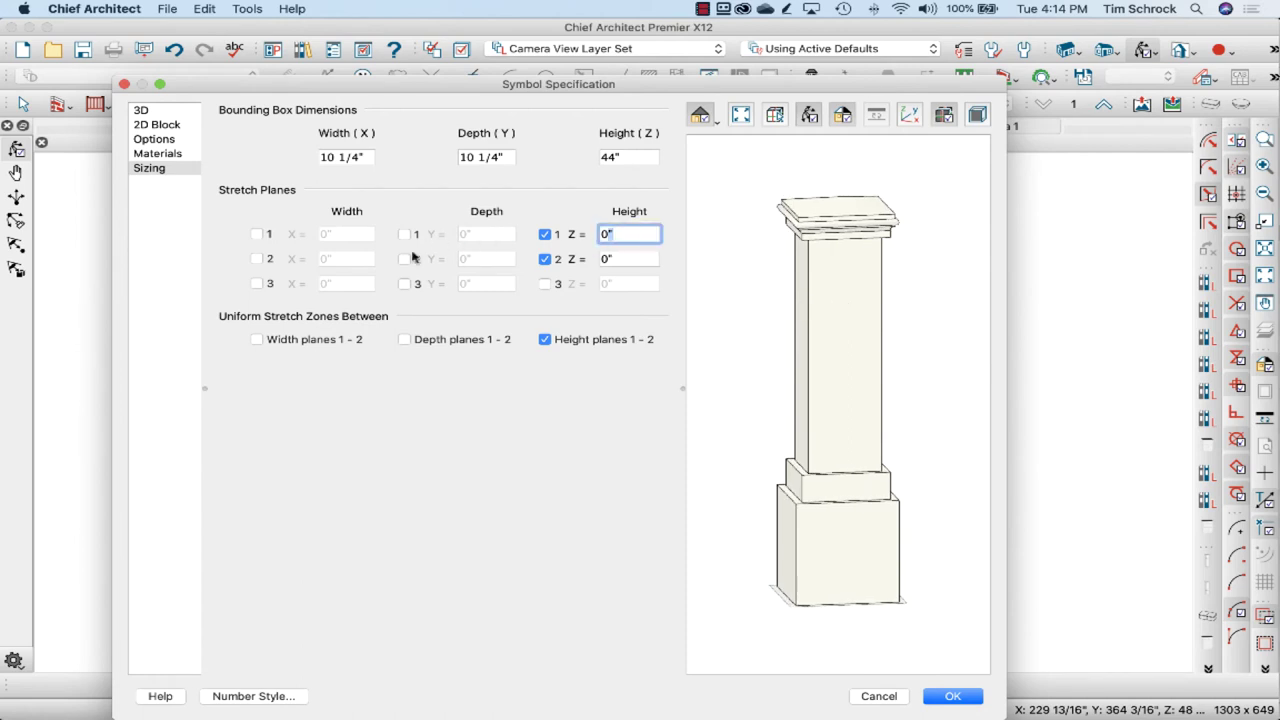
click(447, 340)
drag(803, 386, 1032, 375)
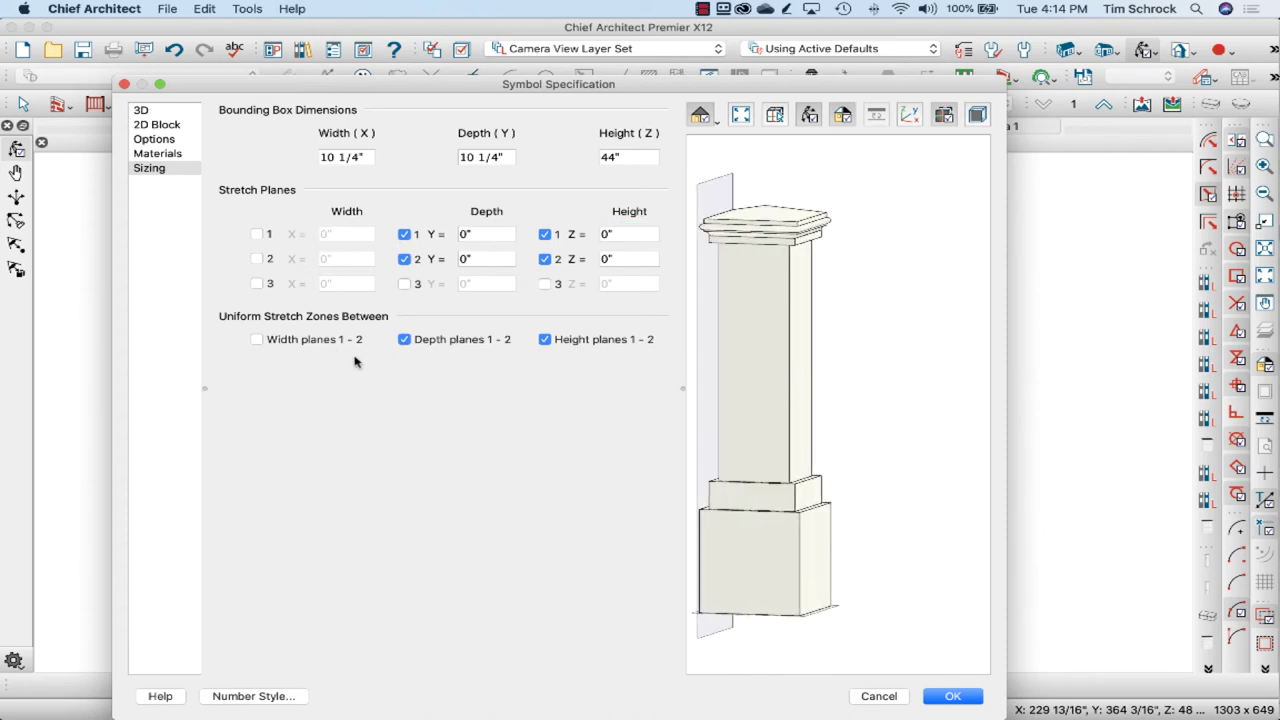
click(321, 342)
drag(839, 368, 617, 380)
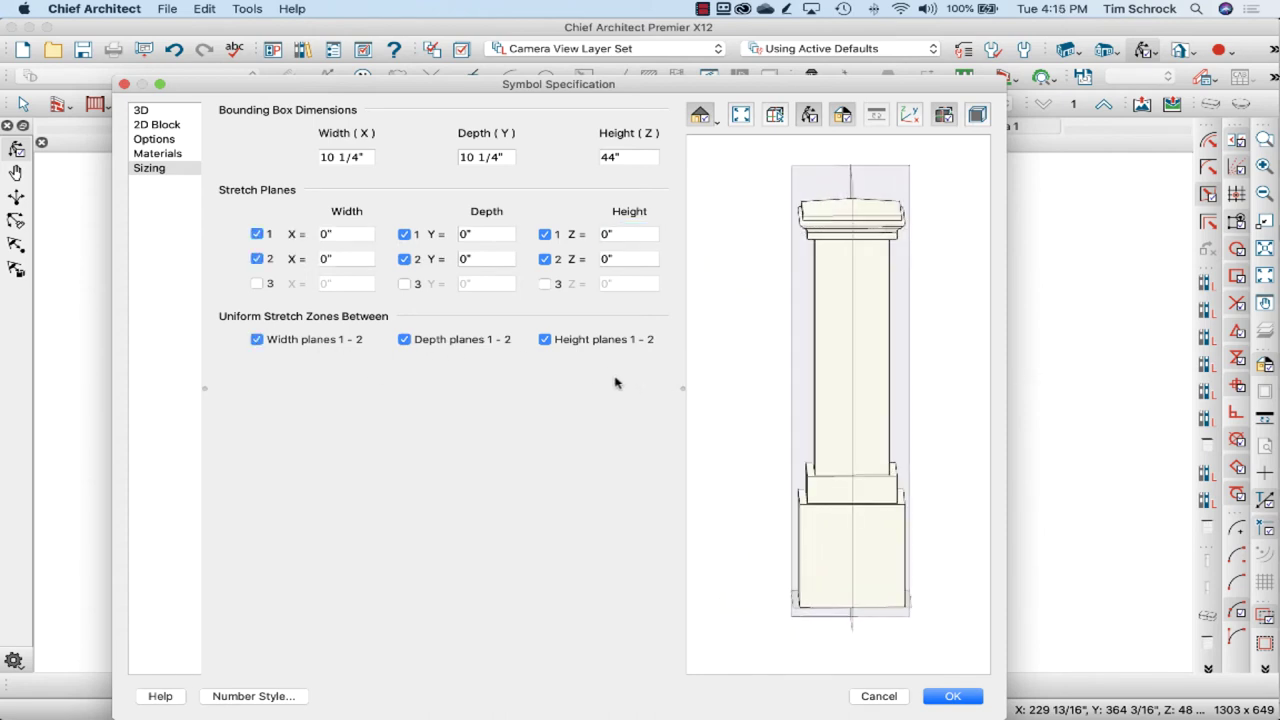
drag(848, 293, 894, 369)
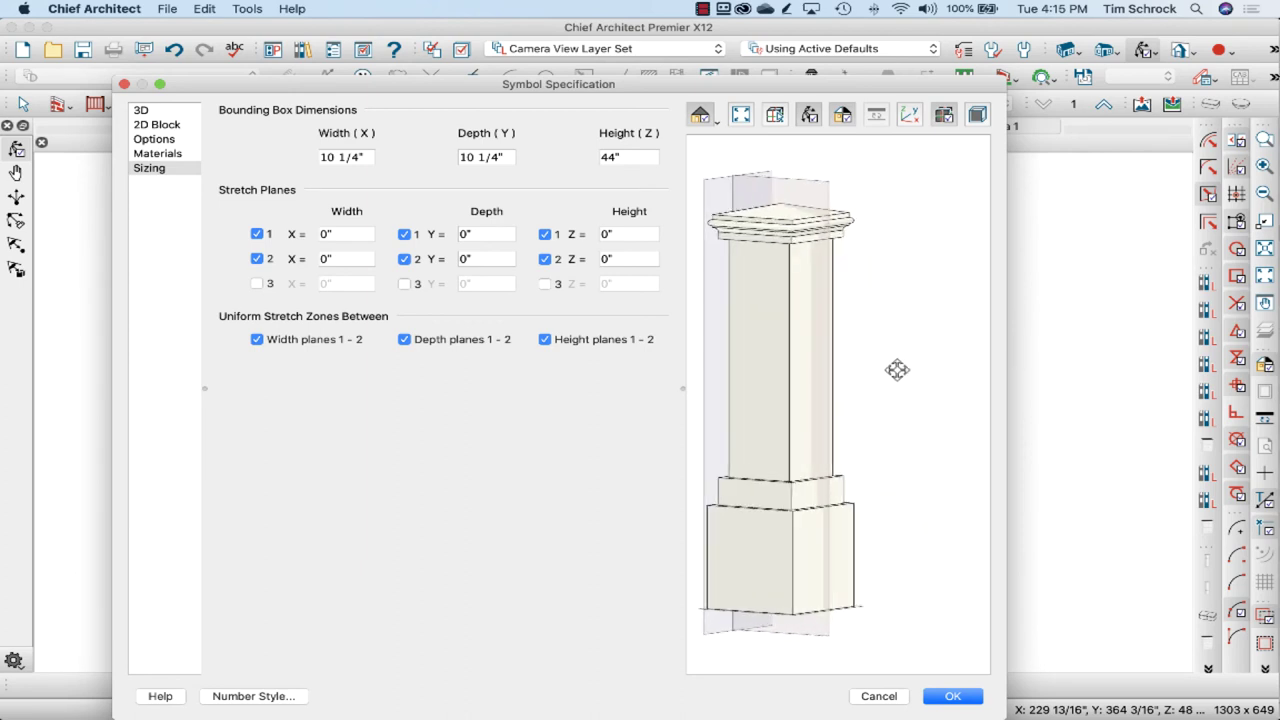
- Clear the width and depth uniform zones and remove their stretch planes 1 and 2
click(404, 339)
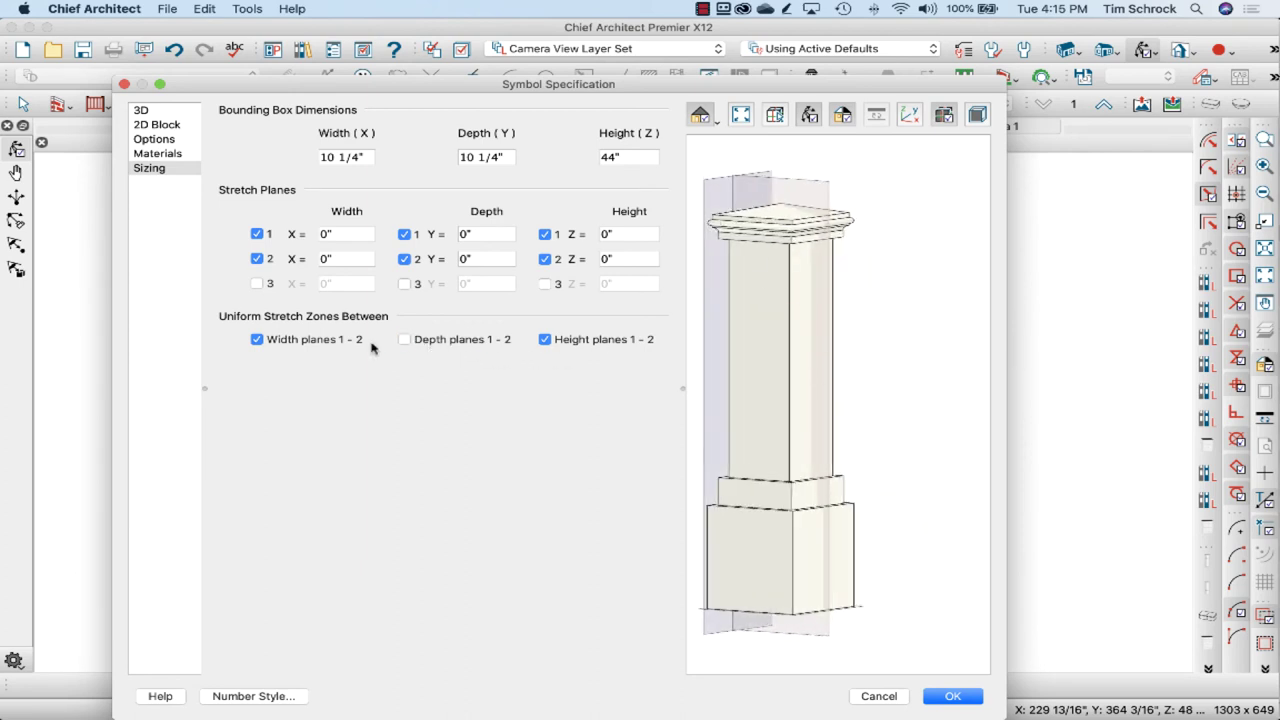
click(257, 339)
click(257, 234)
click(257, 259)
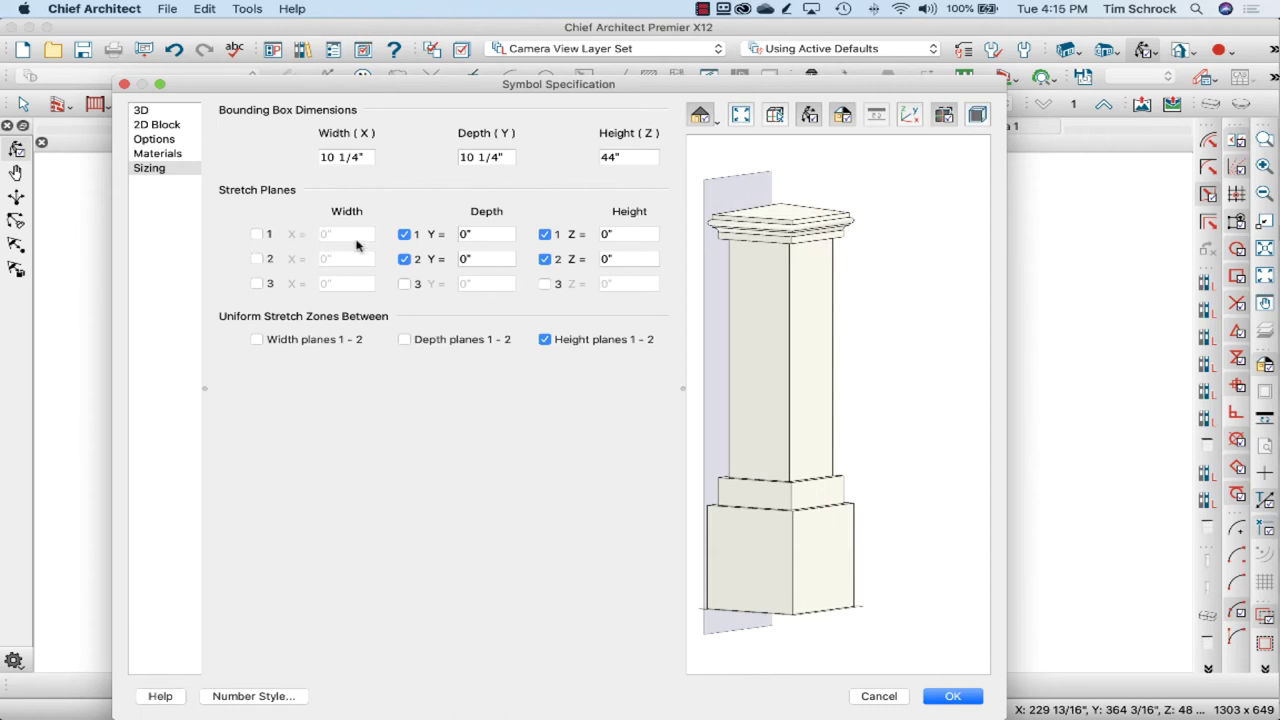
click(404, 234)
click(404, 259)
drag(874, 417, 723, 429)
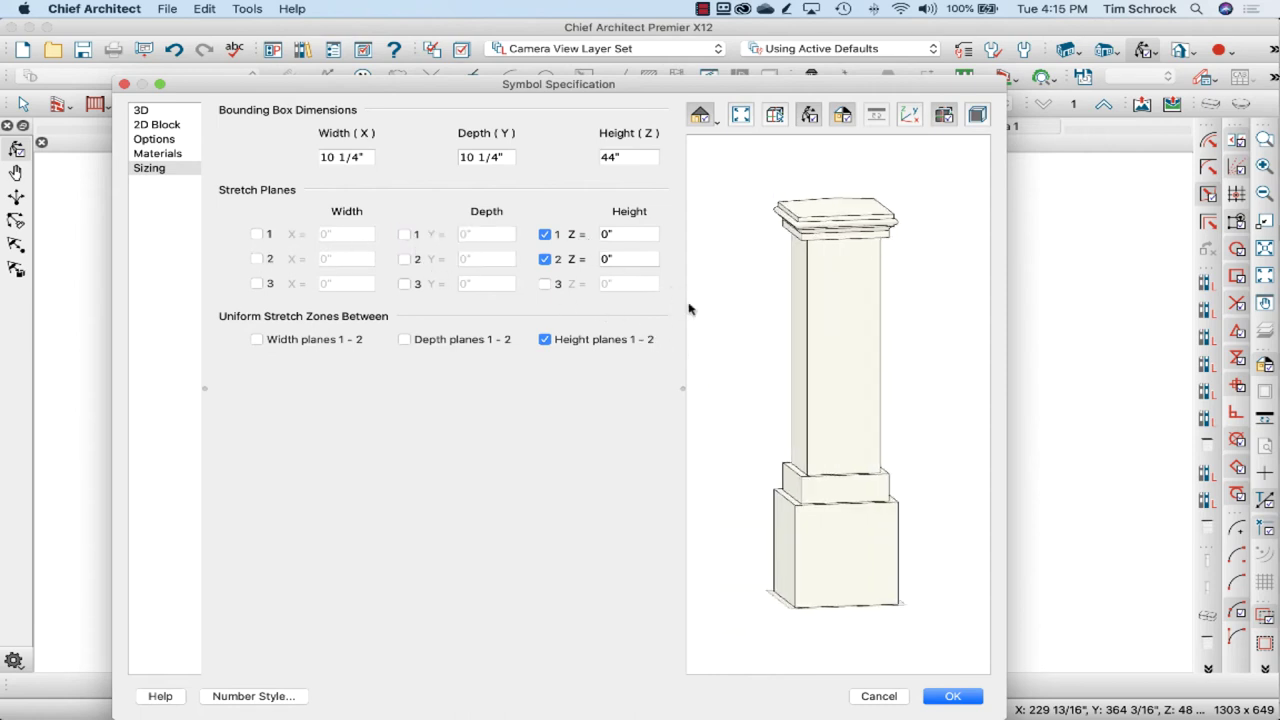
- Set height stretch plane 2 to 40", after trying 30" and 36"
click(624, 234)
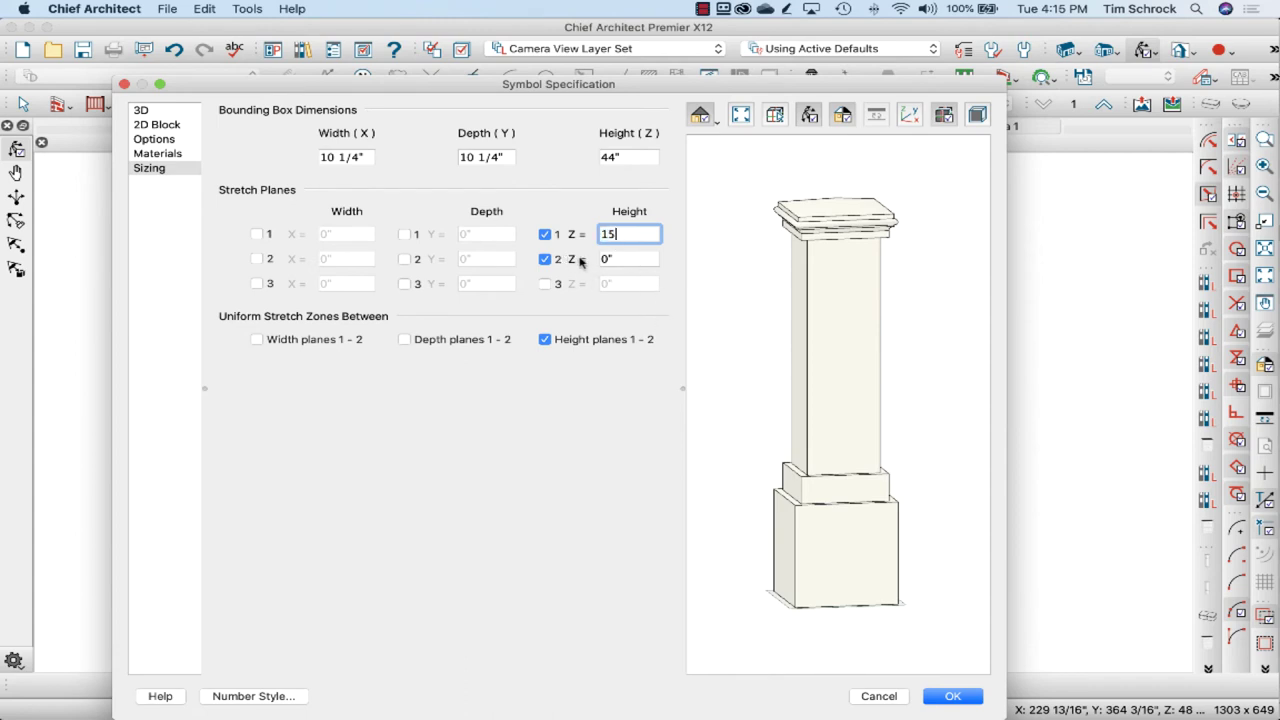
key(Tab)
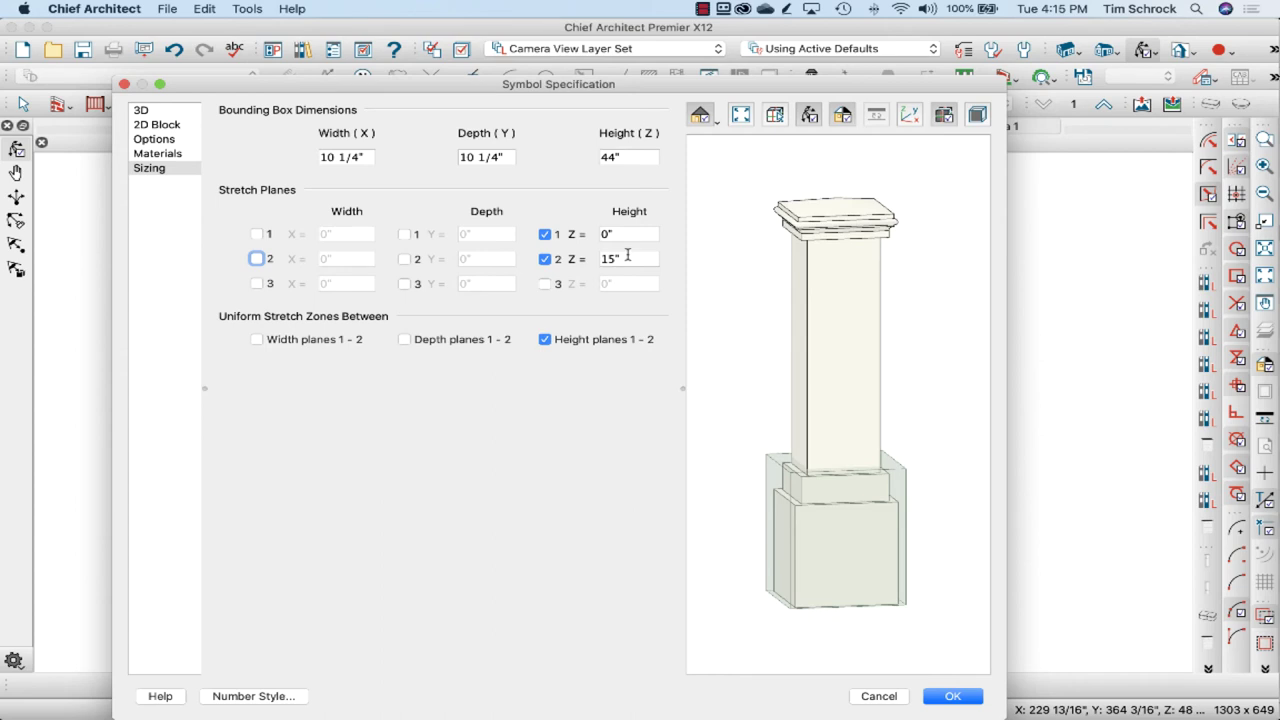
drag(629, 257, 589, 258)
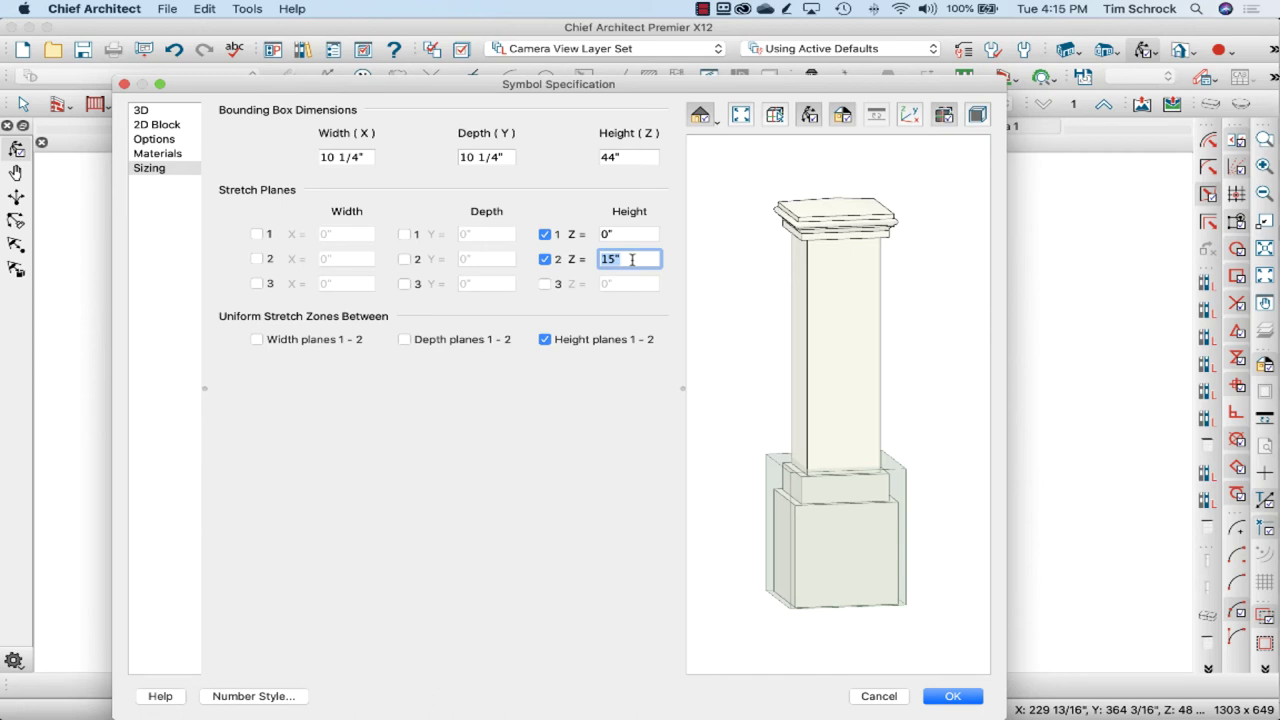
text(30)
key(Tab)
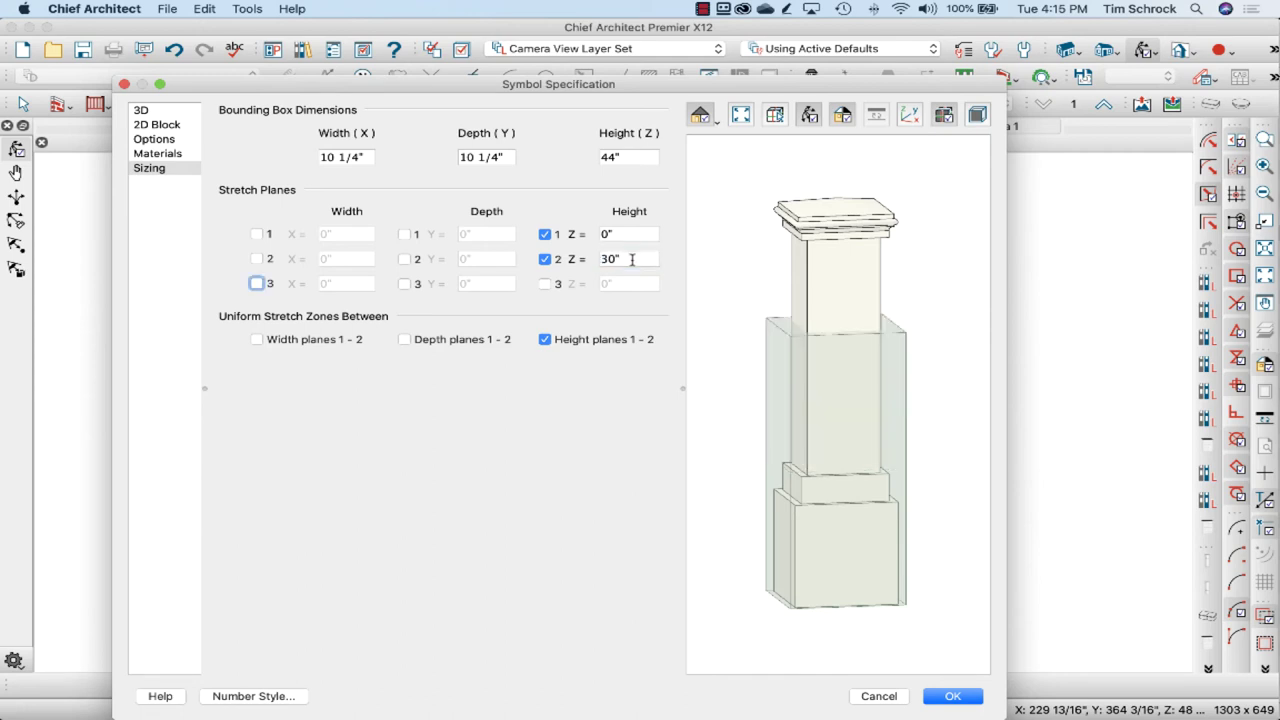
drag(632, 259, 591, 260)
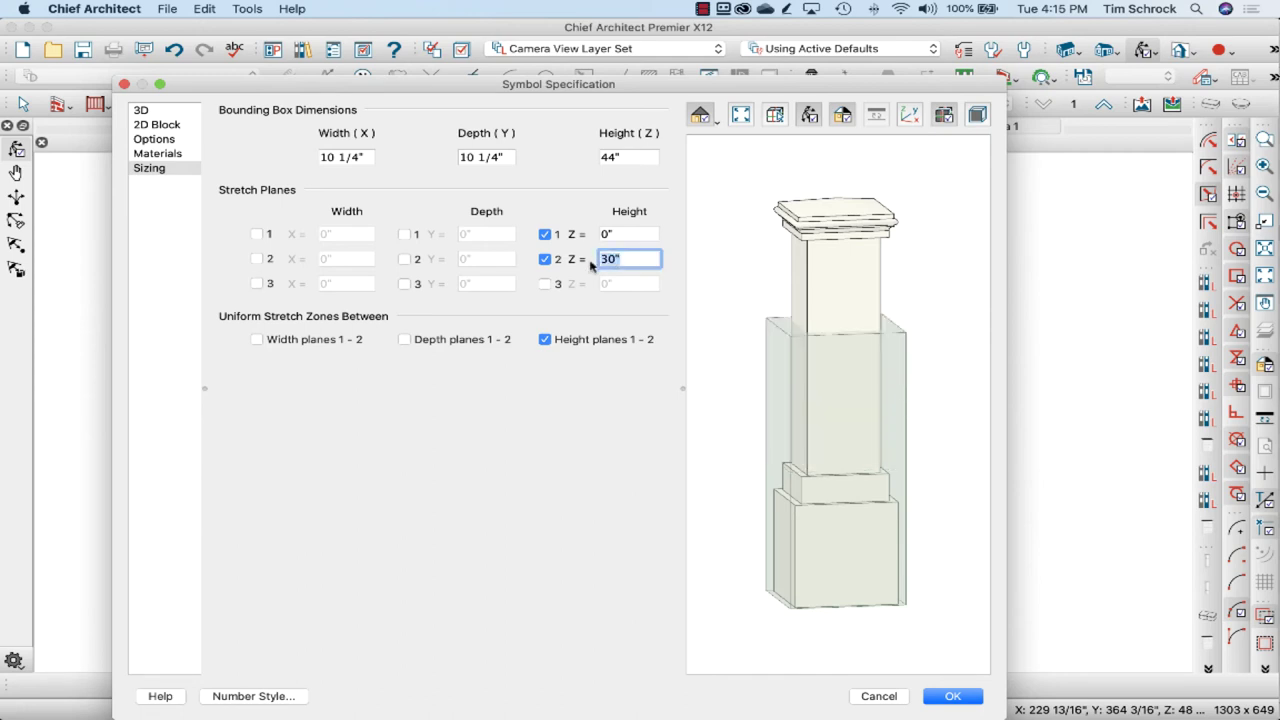
text(36)
key(Tab)
drag(628, 259, 582, 258)
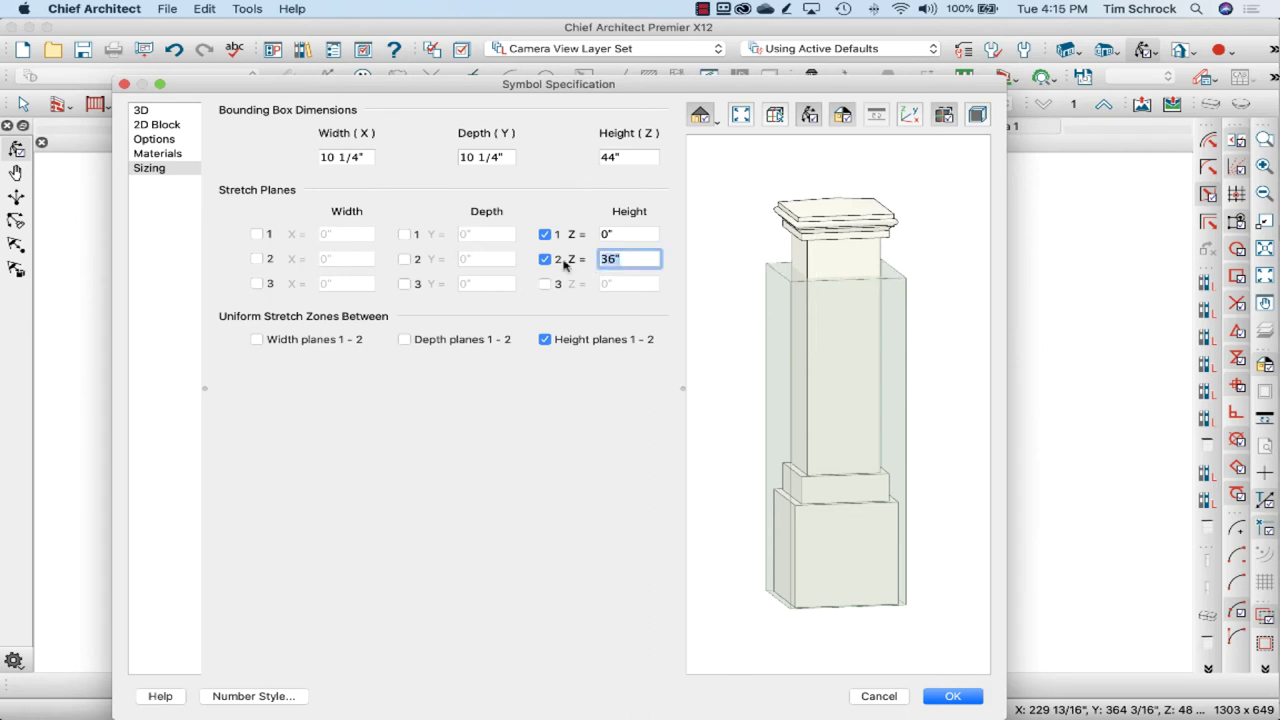
text(40)
key(Tab)
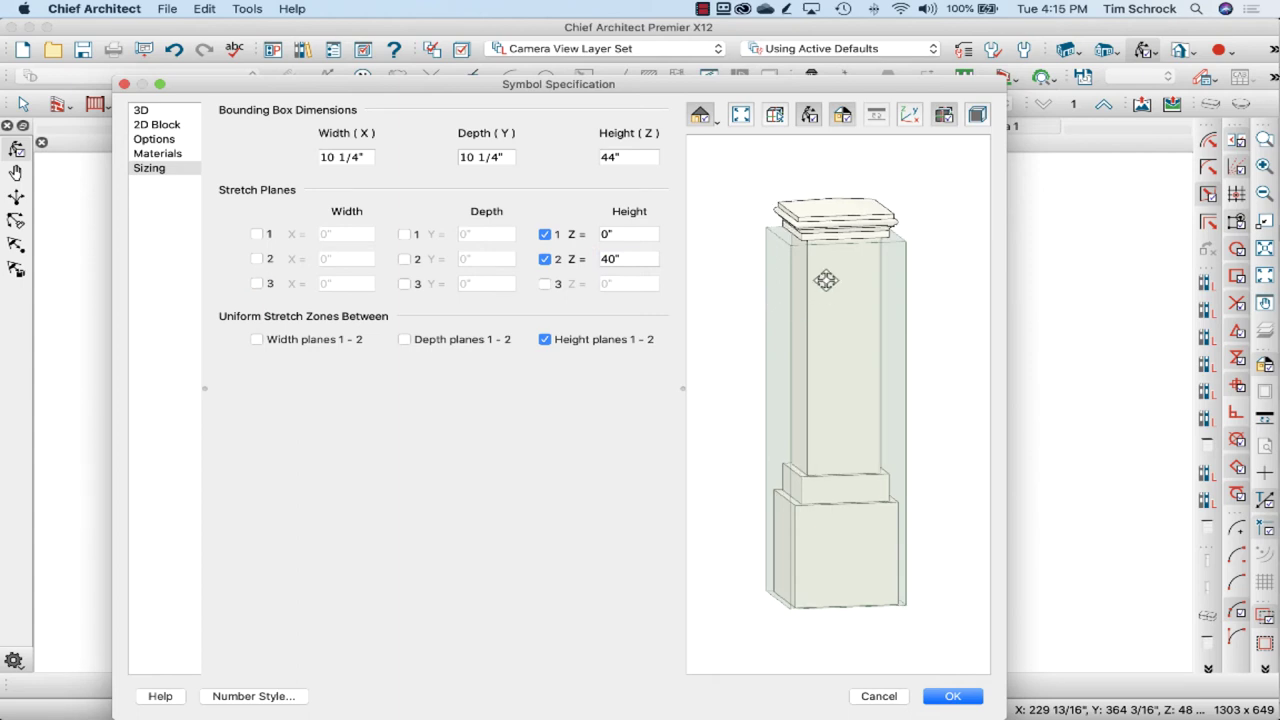
- Set height stretch plane 1 to 15" and inspect the post preview
drag(825, 280, 822, 261)
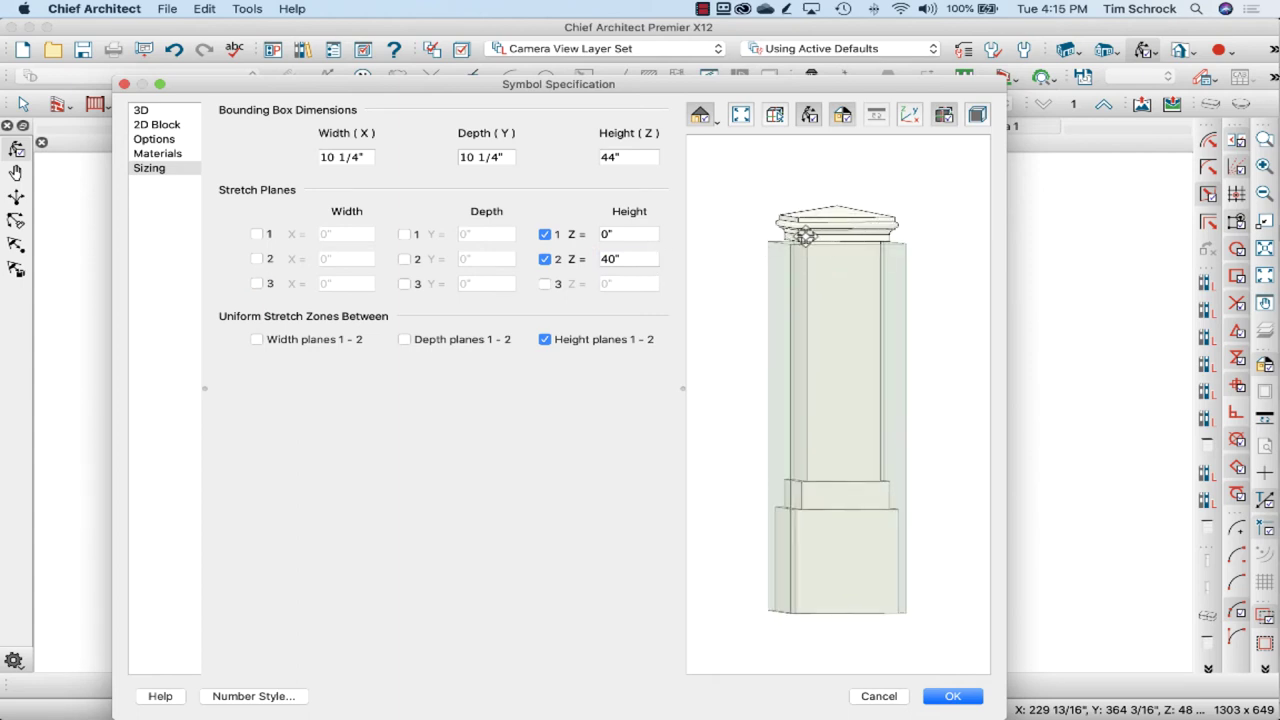
click(628, 234)
text(15)
key(Tab)
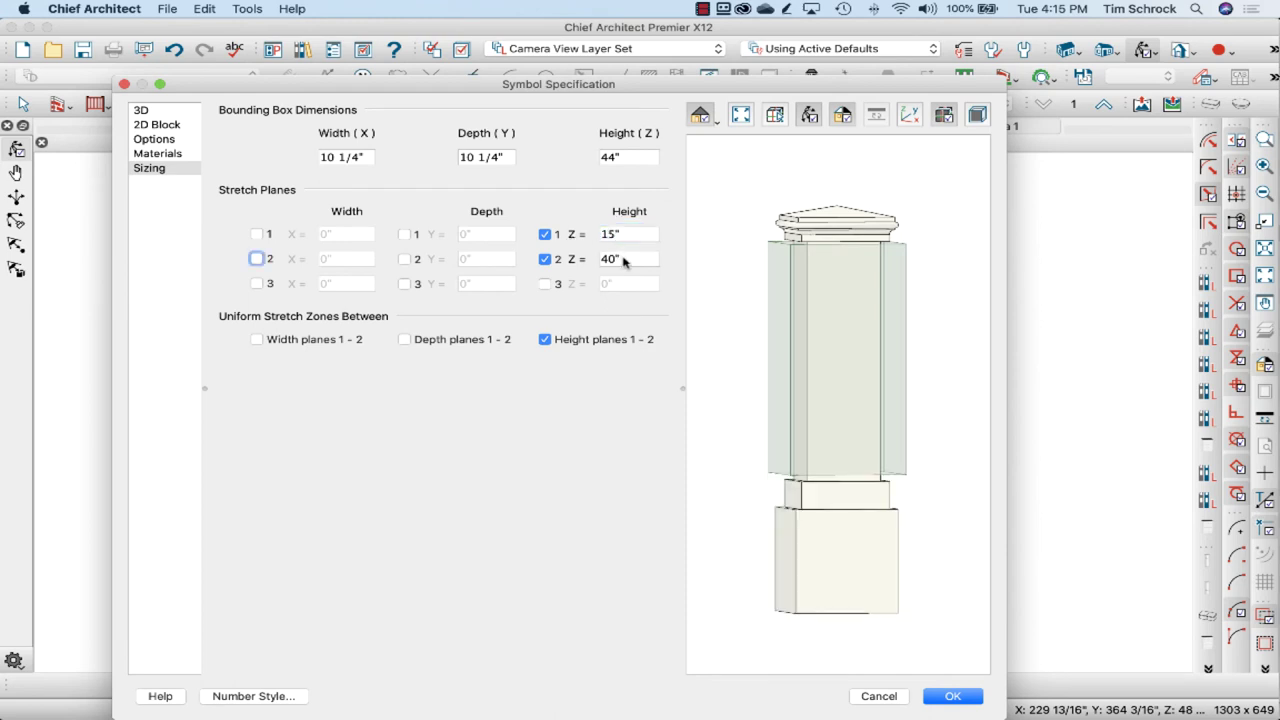
drag(840, 398, 801, 412)
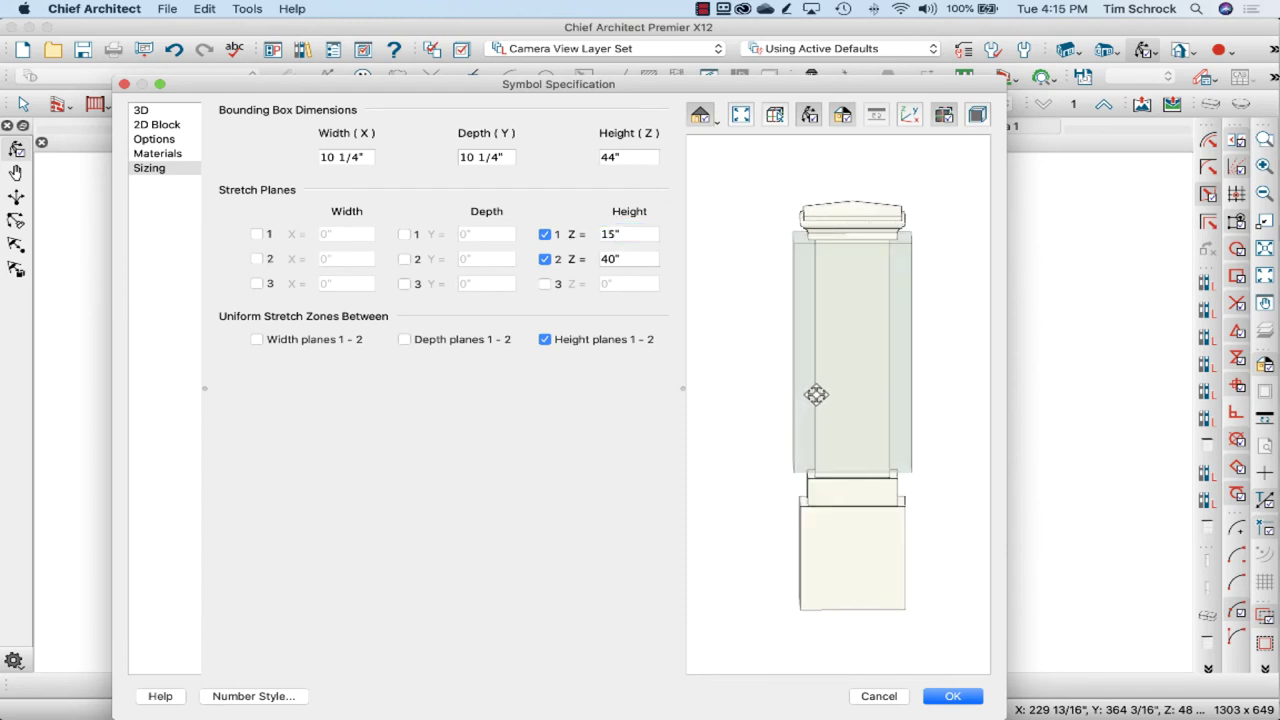
mouse_move(816, 395)
mouse_down()
mouse_move(849, 380)
mouse_move(906, 385)
mouse_move(794, 386)
mouse_move(823, 383)
mouse_up()
- Enter 10.25/2 as the Y origin offset, then make it negative (-5 1/8")
click(146, 112)
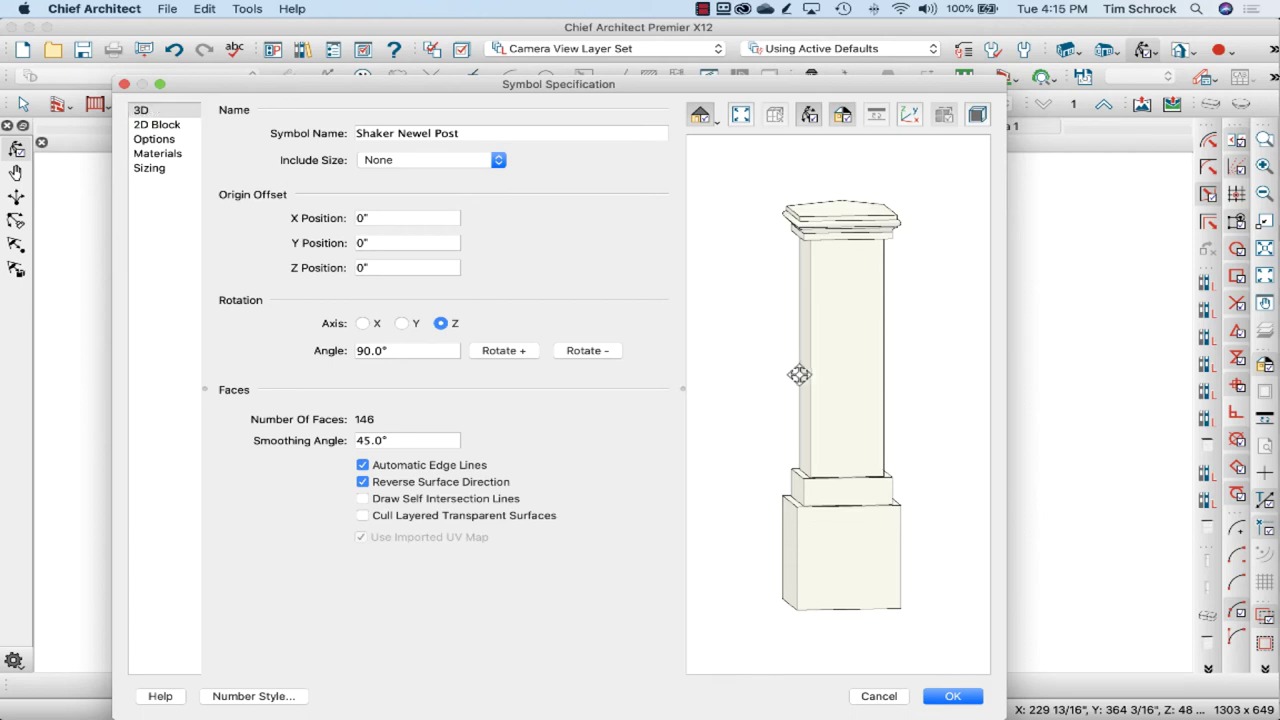
drag(800, 374, 839, 376)
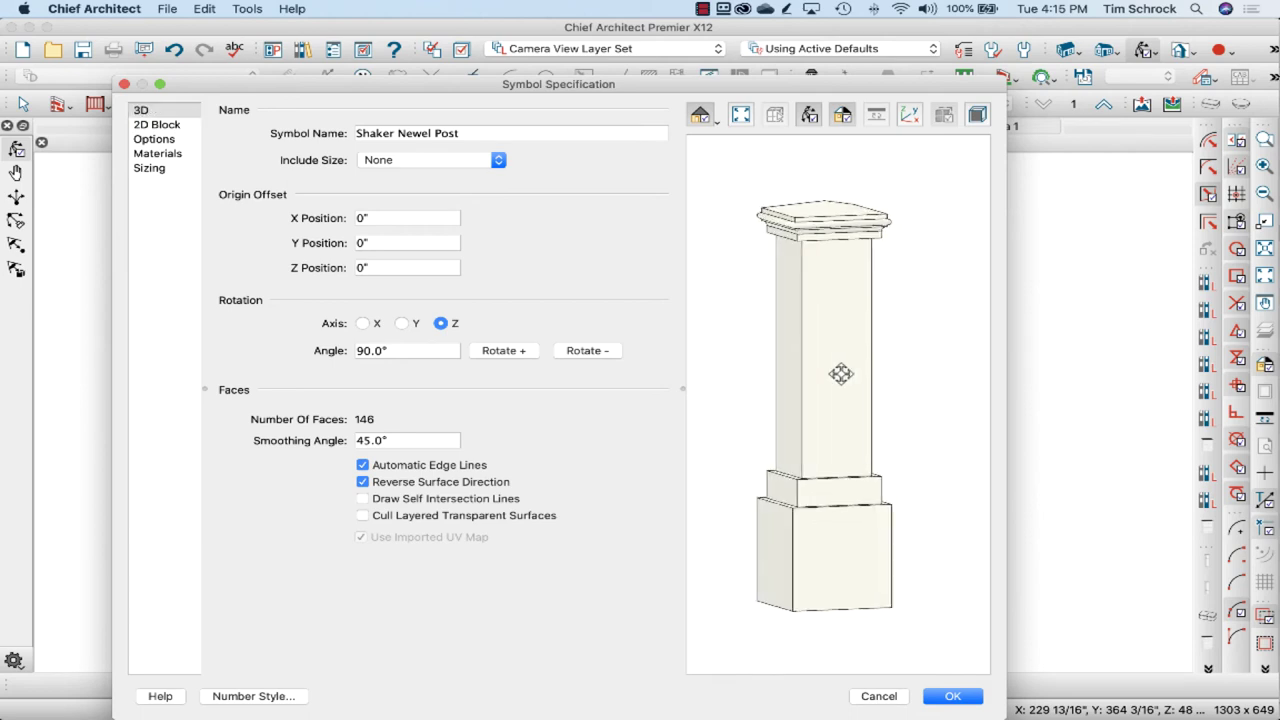
click(150, 168)
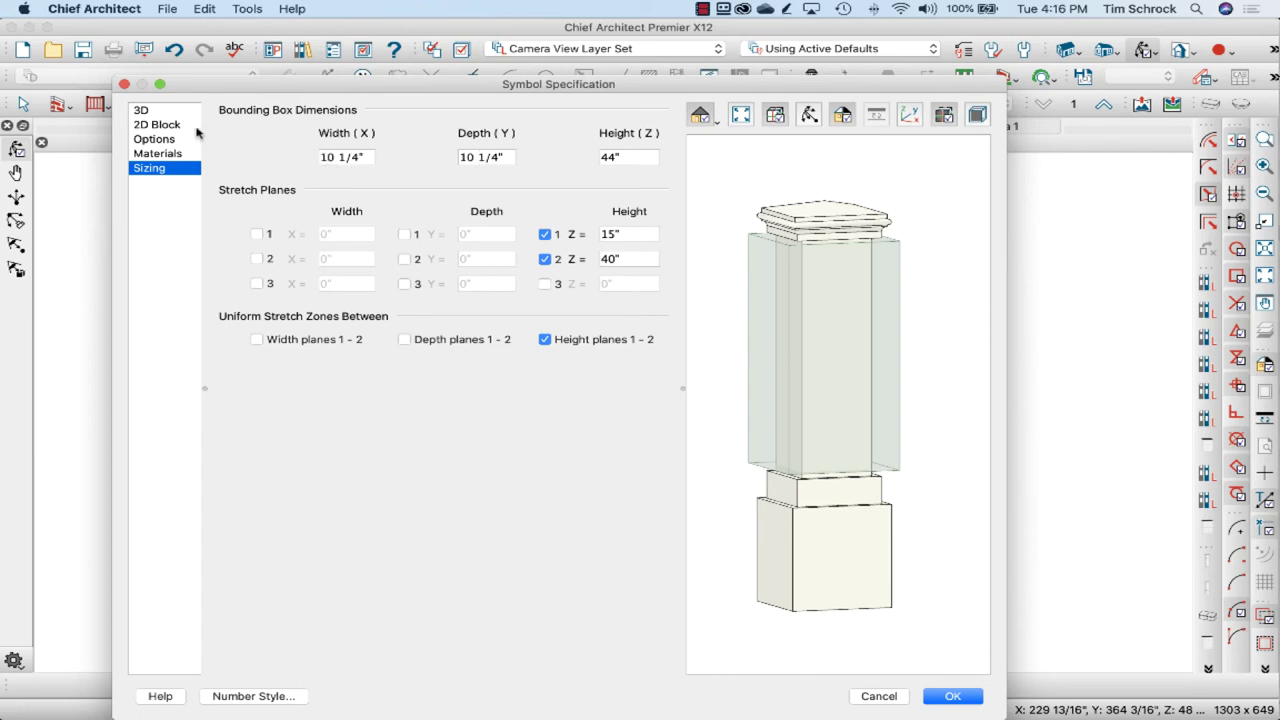
click(160, 112)
click(389, 242)
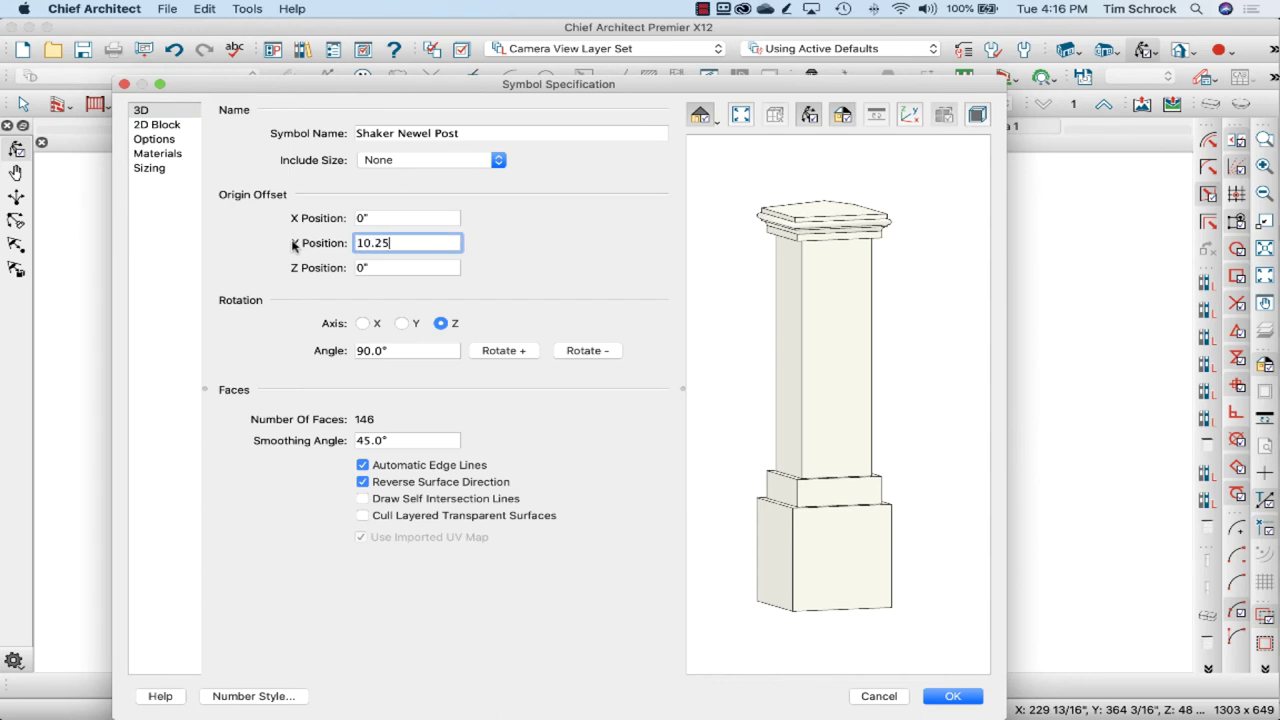
text(10.25/2)
key(Tab)
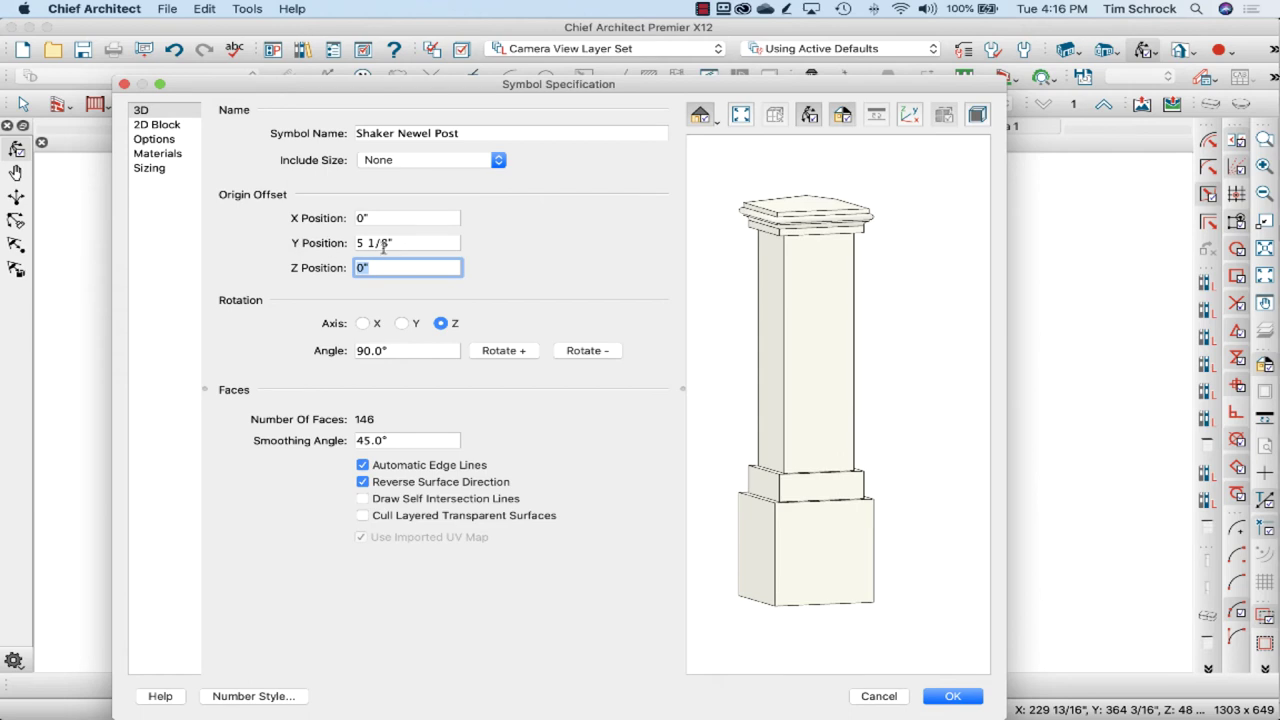
click(357, 243)
text(-)
key(Tab)
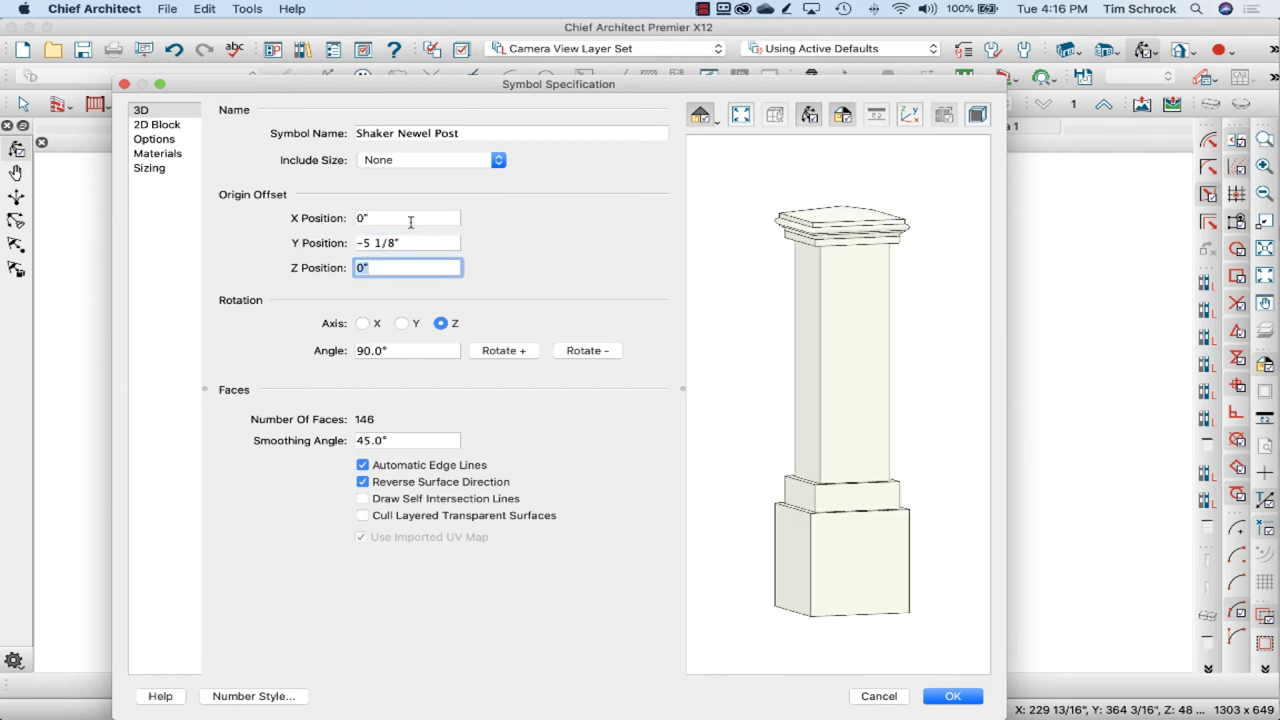
- Re-enable depth stretch planes 1 and 2 on the Sizing page
click(164, 169)
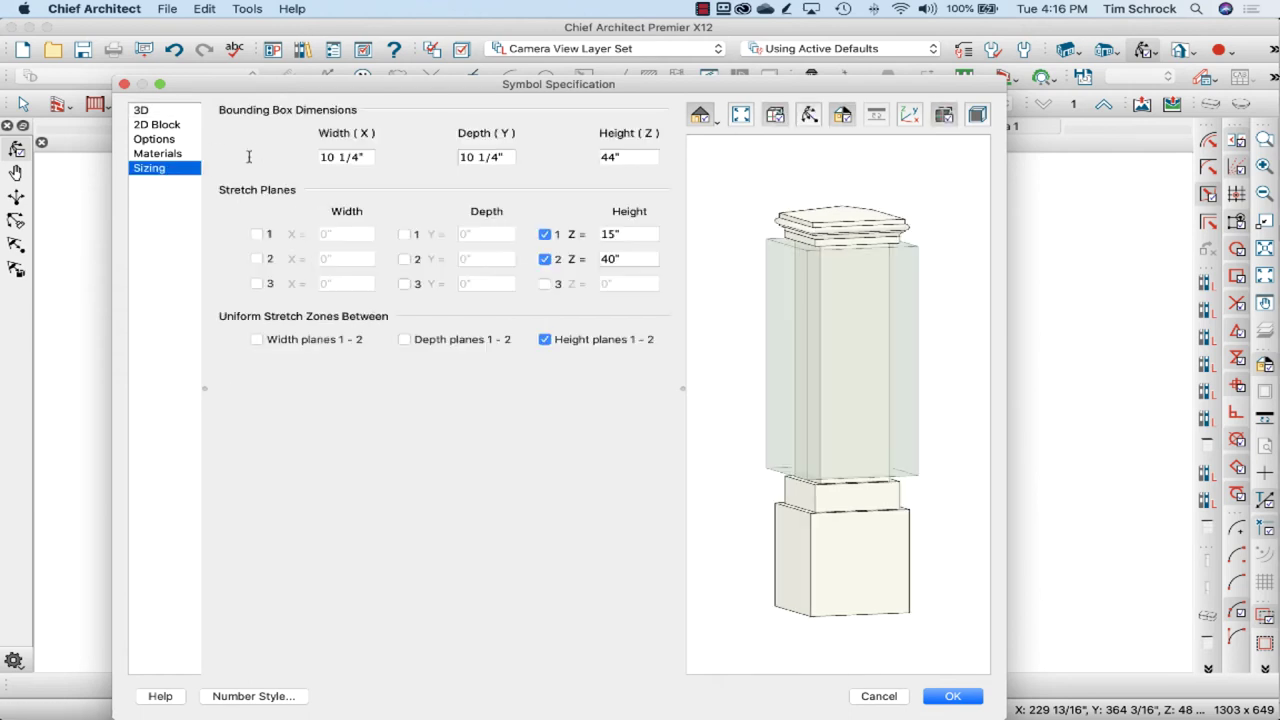
click(458, 339)
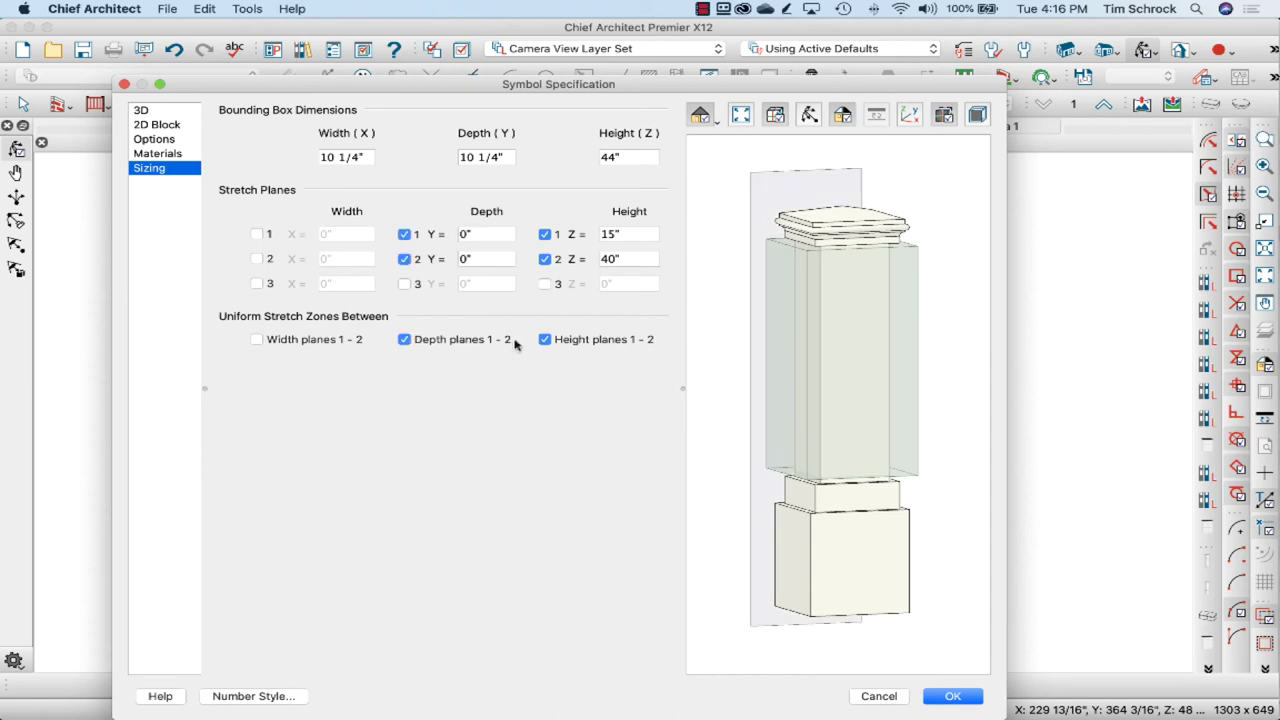
click(812, 326)
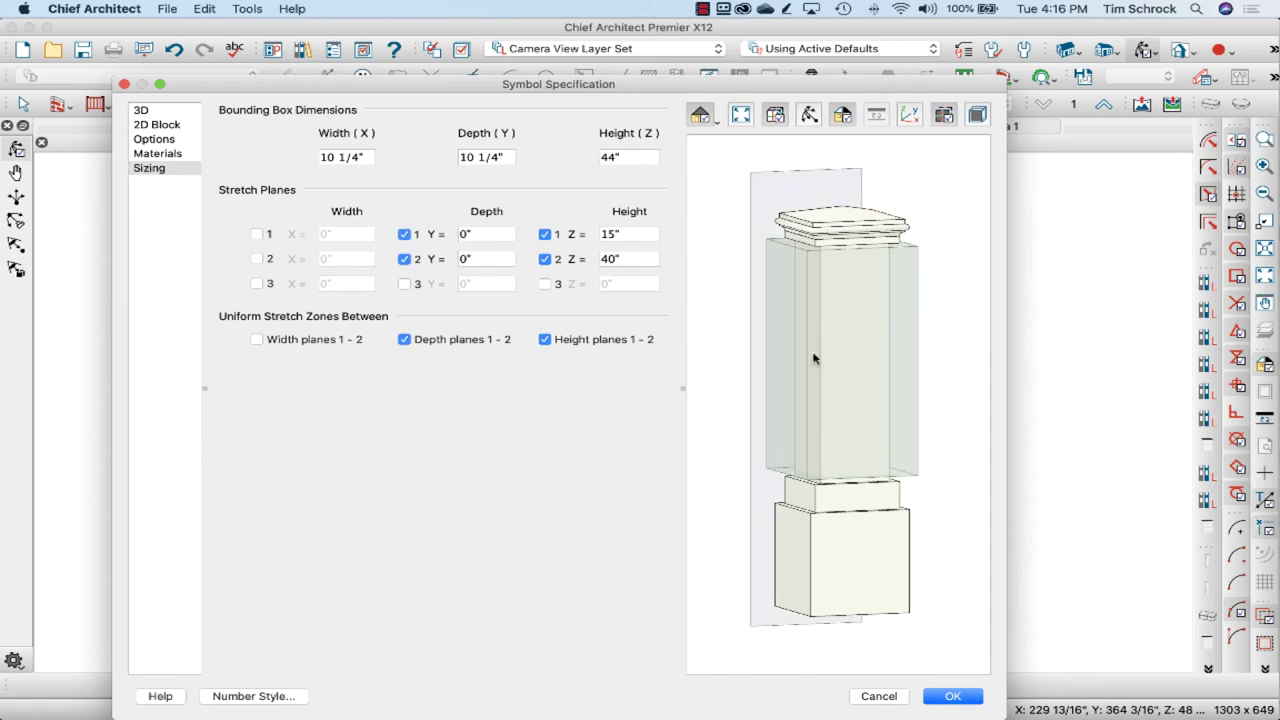
click(809, 114)
drag(828, 400, 923, 409)
- Change the Y origin offset to a positive 5 1/8"
click(165, 112)
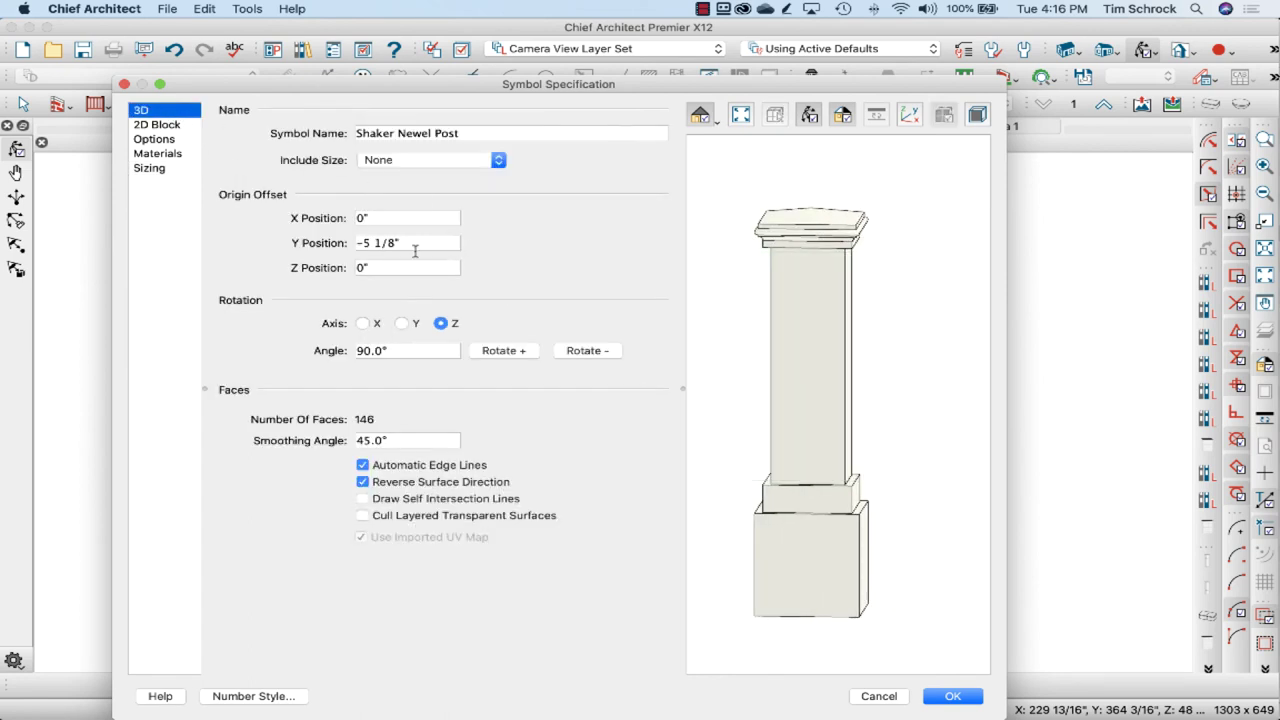
double_click(366, 243)
text(5)
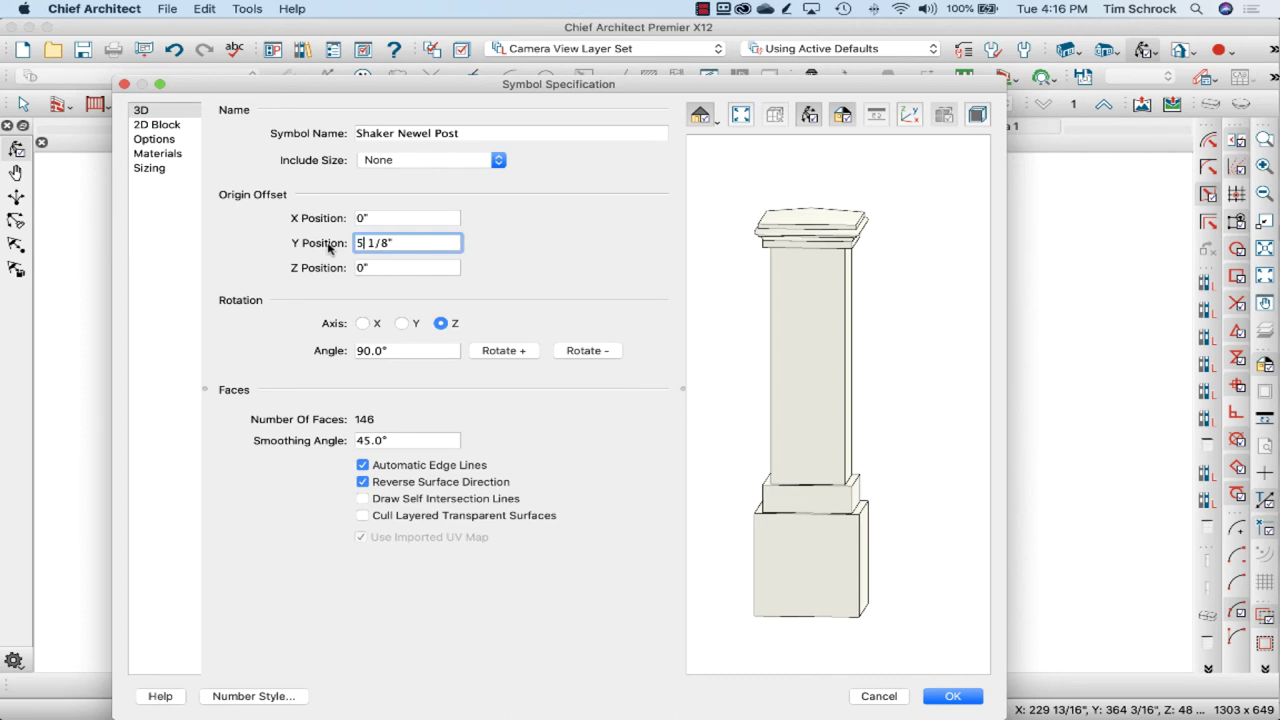
key(Tab)
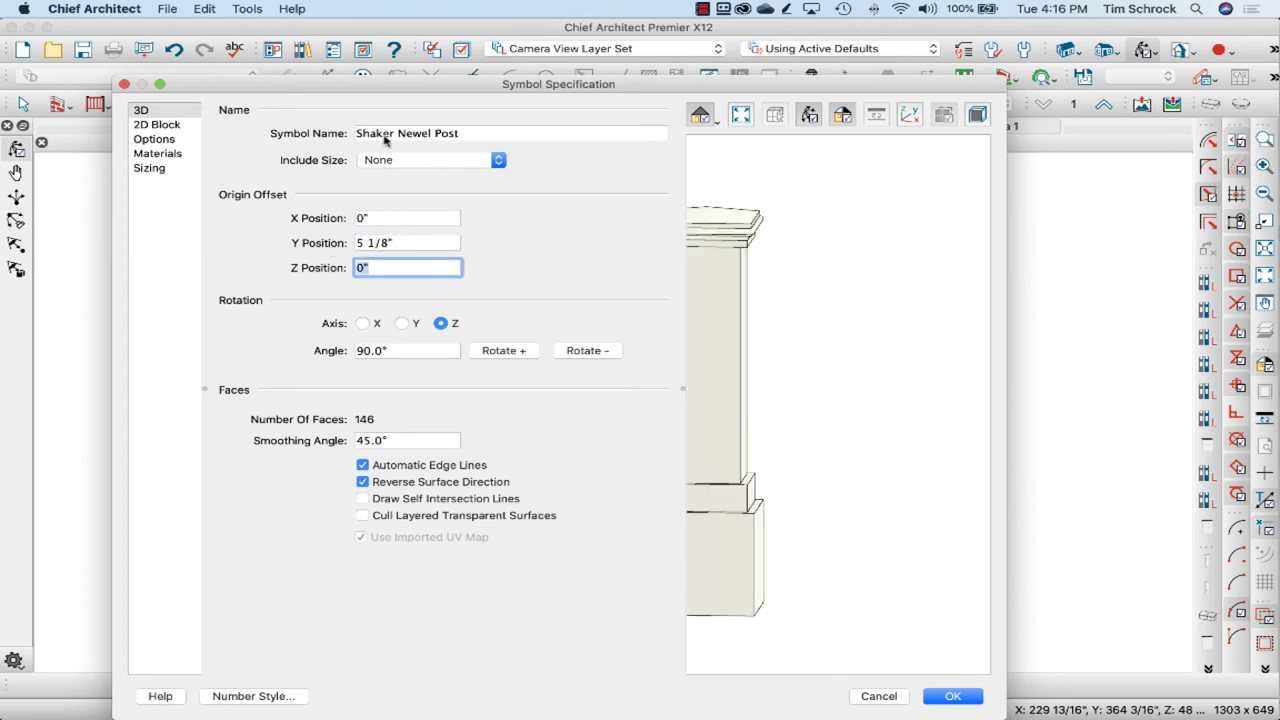
- Enable width stretch planes 1 and 2 on the Sizing page
click(164, 169)
click(811, 275)
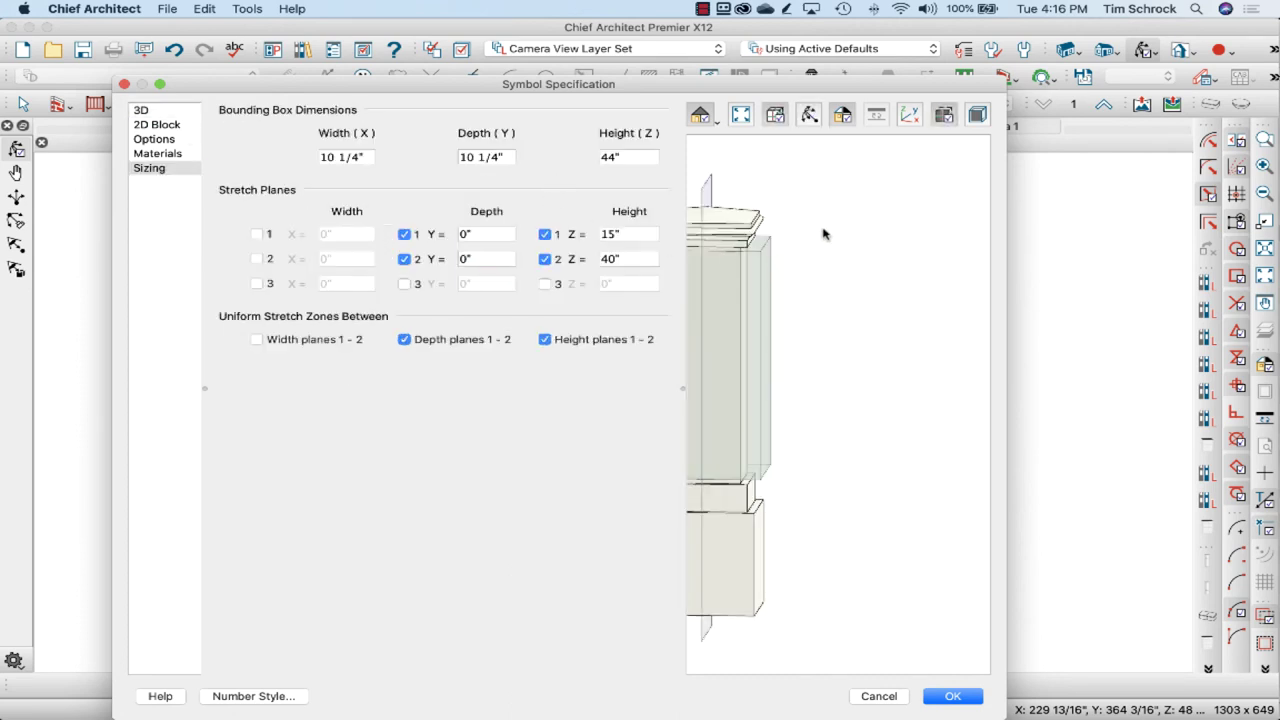
drag(891, 347, 669, 371)
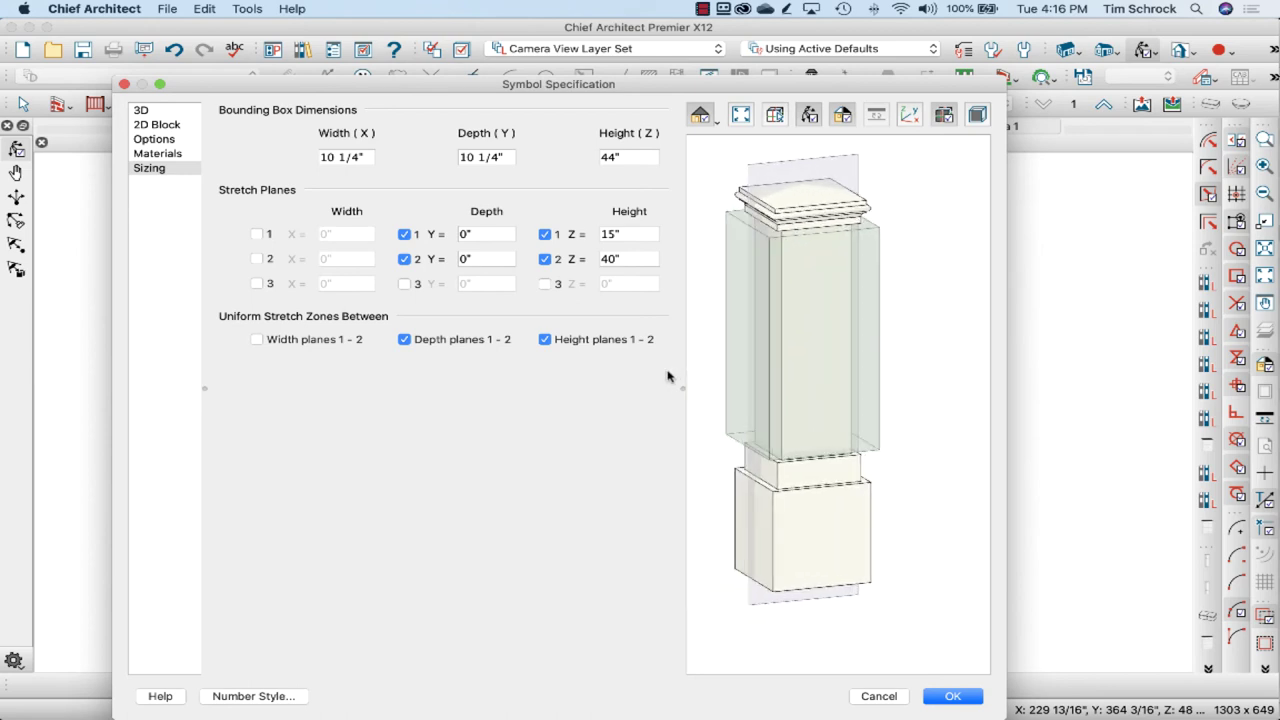
drag(789, 291, 820, 420)
click(305, 339)
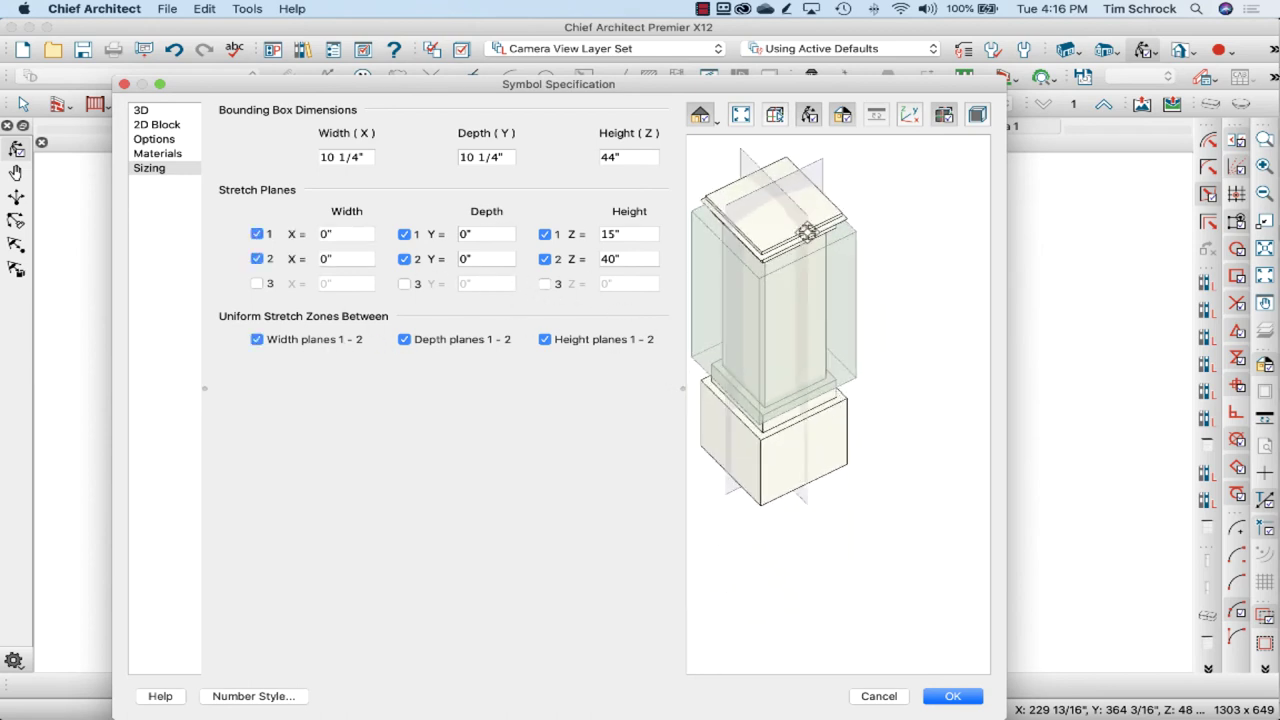
drag(820, 260, 774, 282)
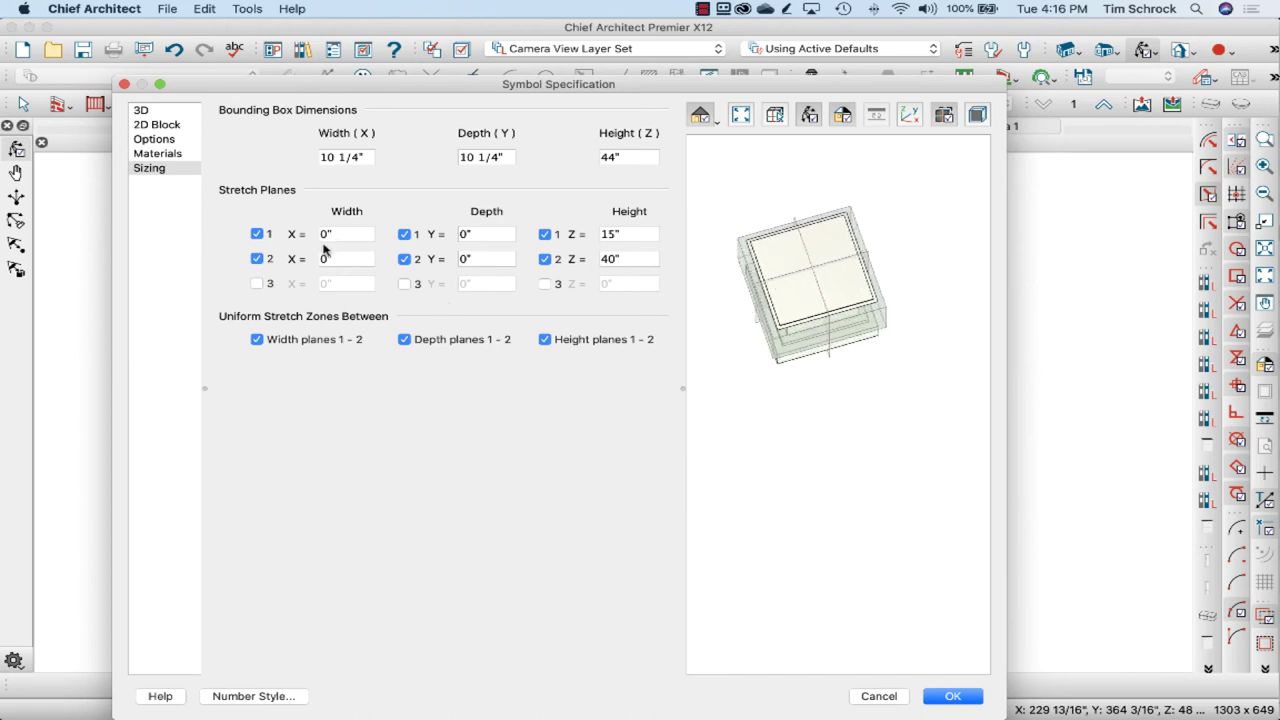
- Switch the width and depth stretch planes back off, then review the 3D page
click(258, 340)
click(257, 234)
click(404, 340)
click(404, 234)
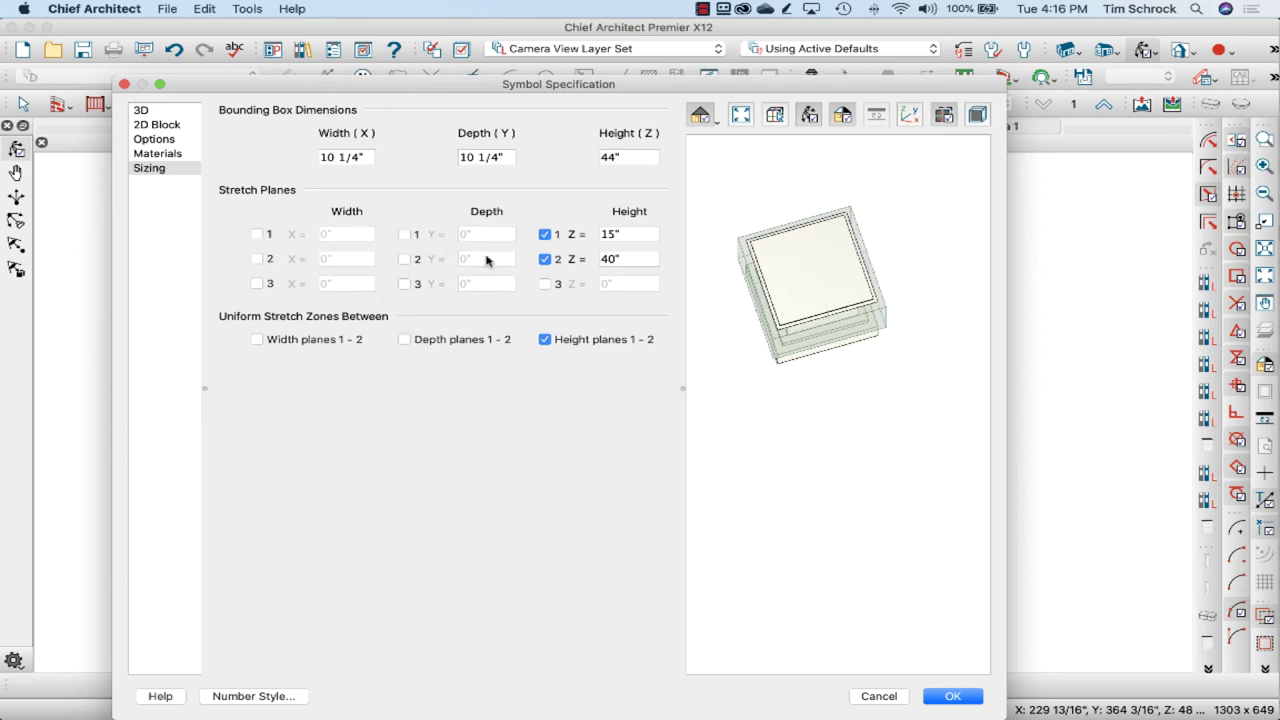
drag(812, 332, 818, 212)
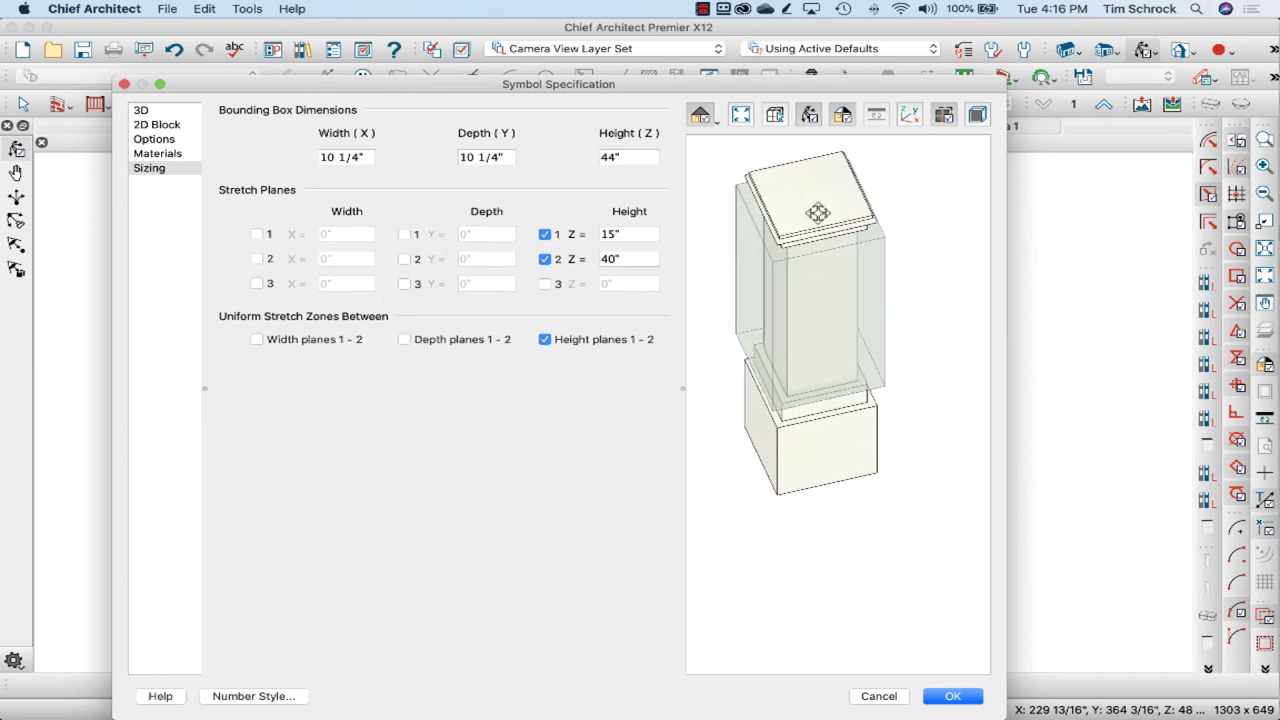
click(145, 110)
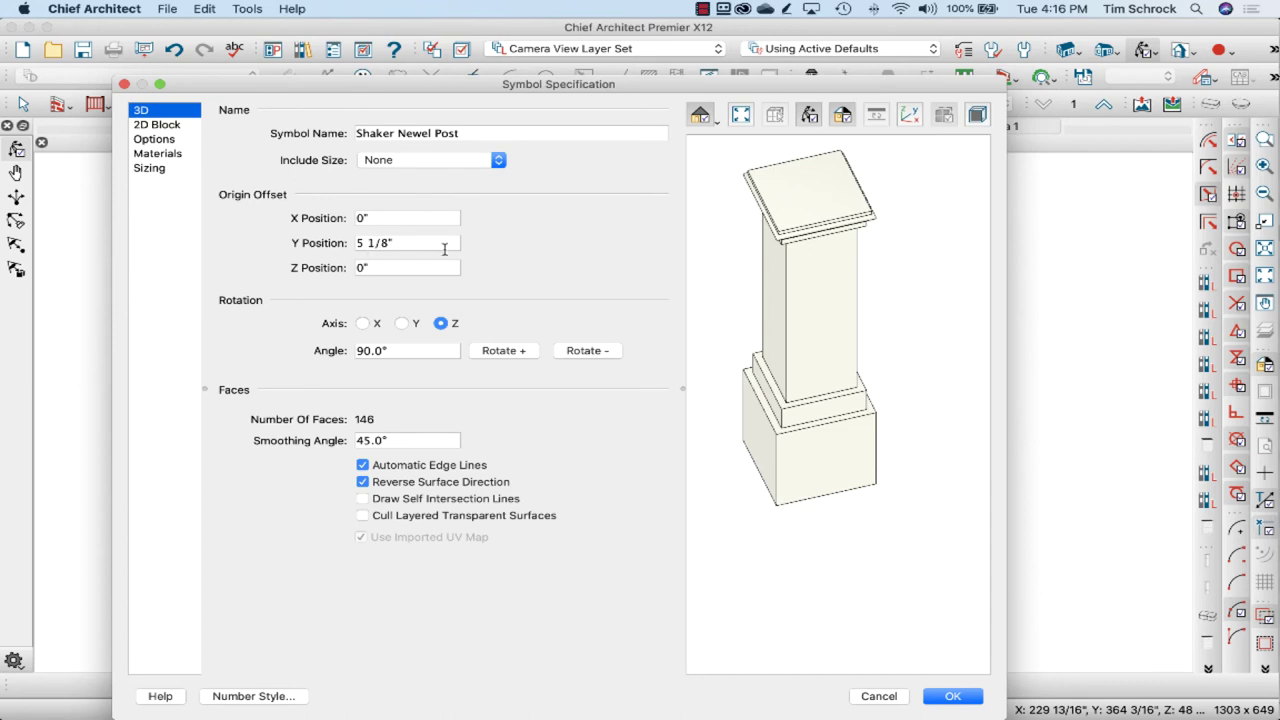
drag(828, 468, 891, 357)
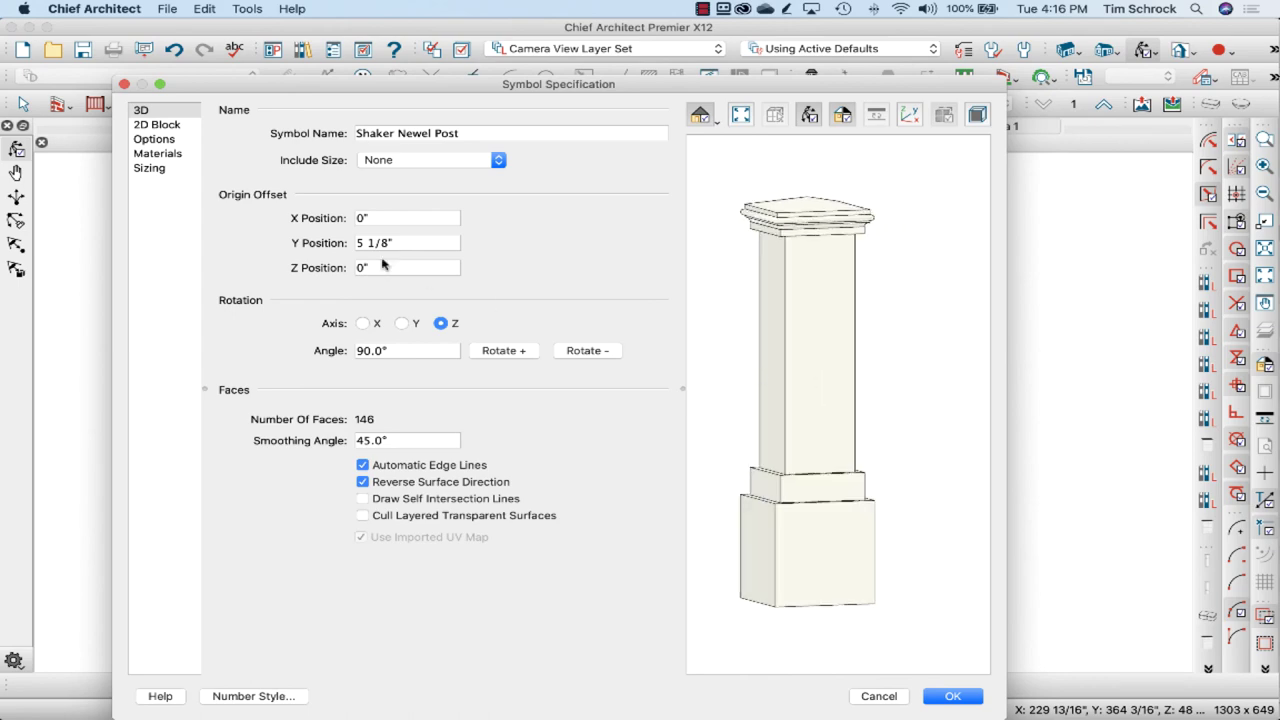
- Save the symbol, place a second Shaker Newel Post below the first, and view both in 3D
click(955, 698)
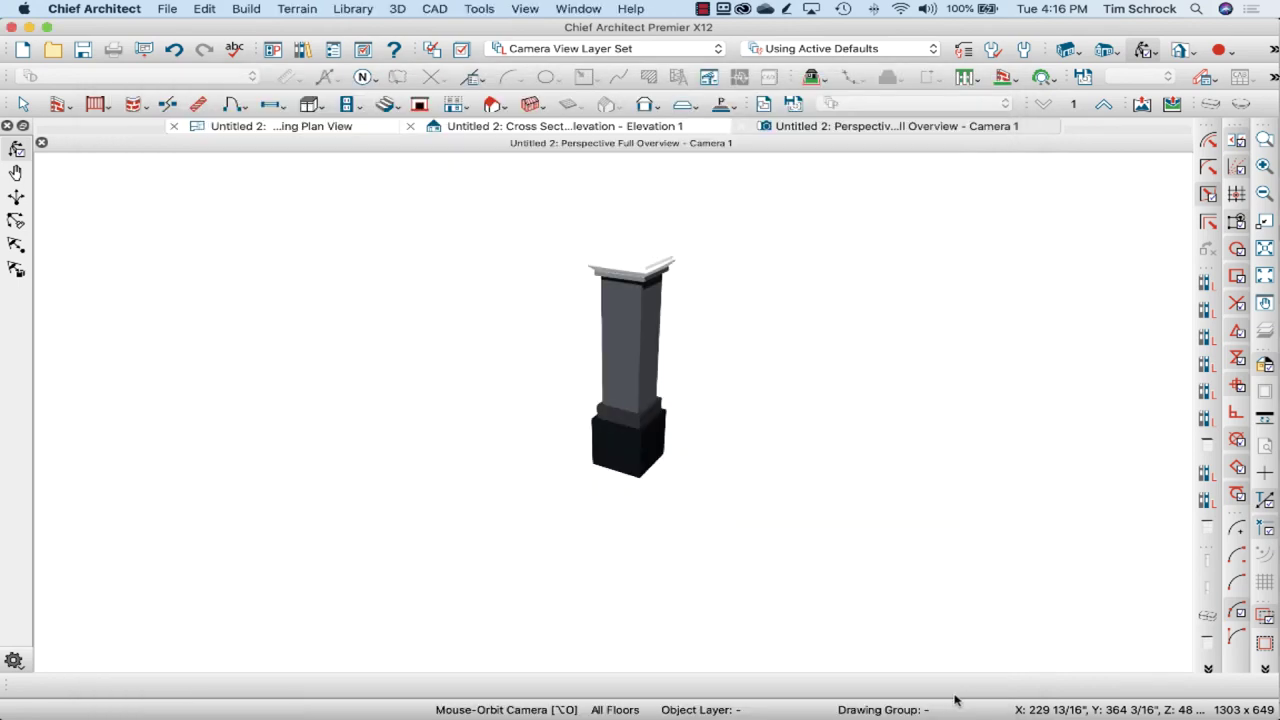
click(690, 126)
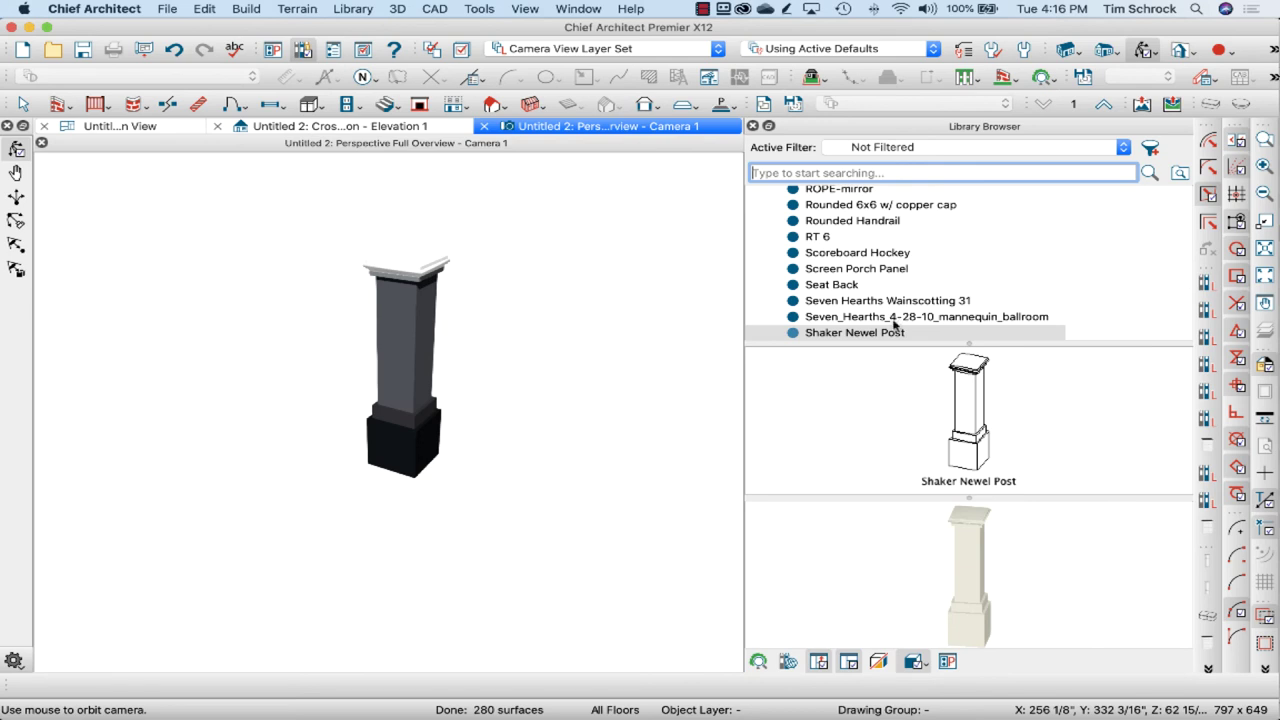
click(347, 126)
click(160, 126)
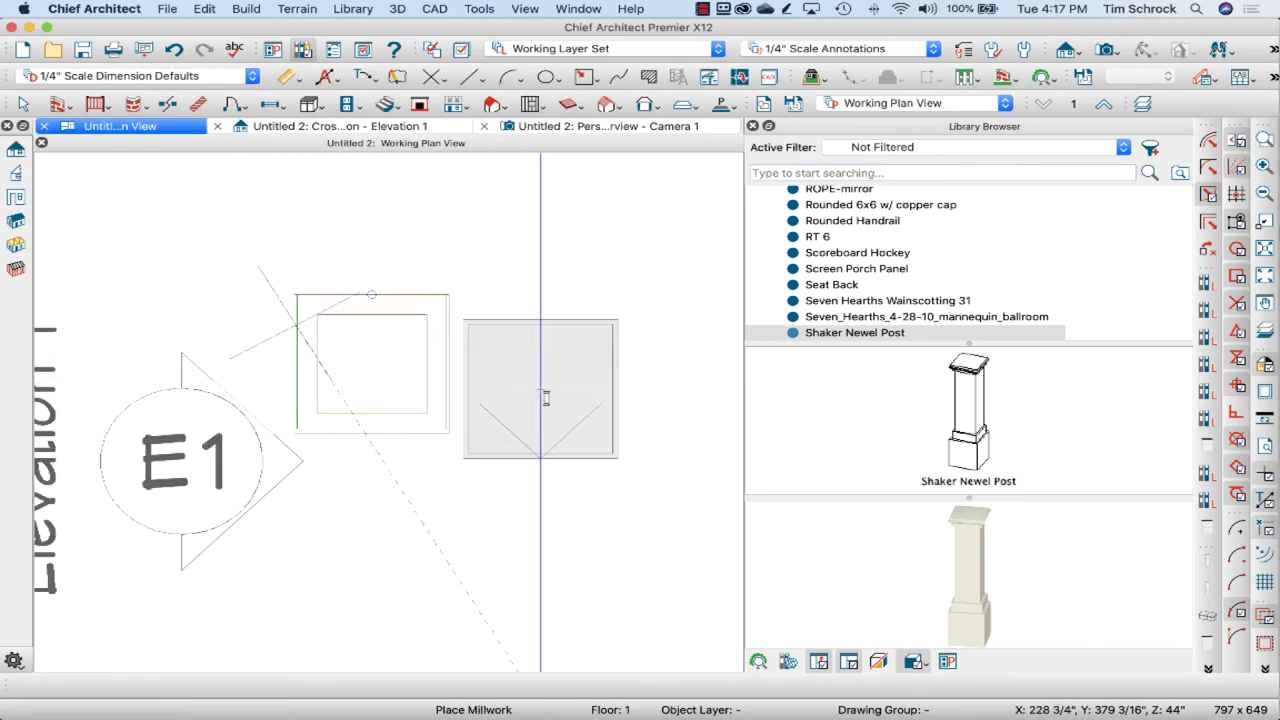
scroll(545, 400, down, 3)
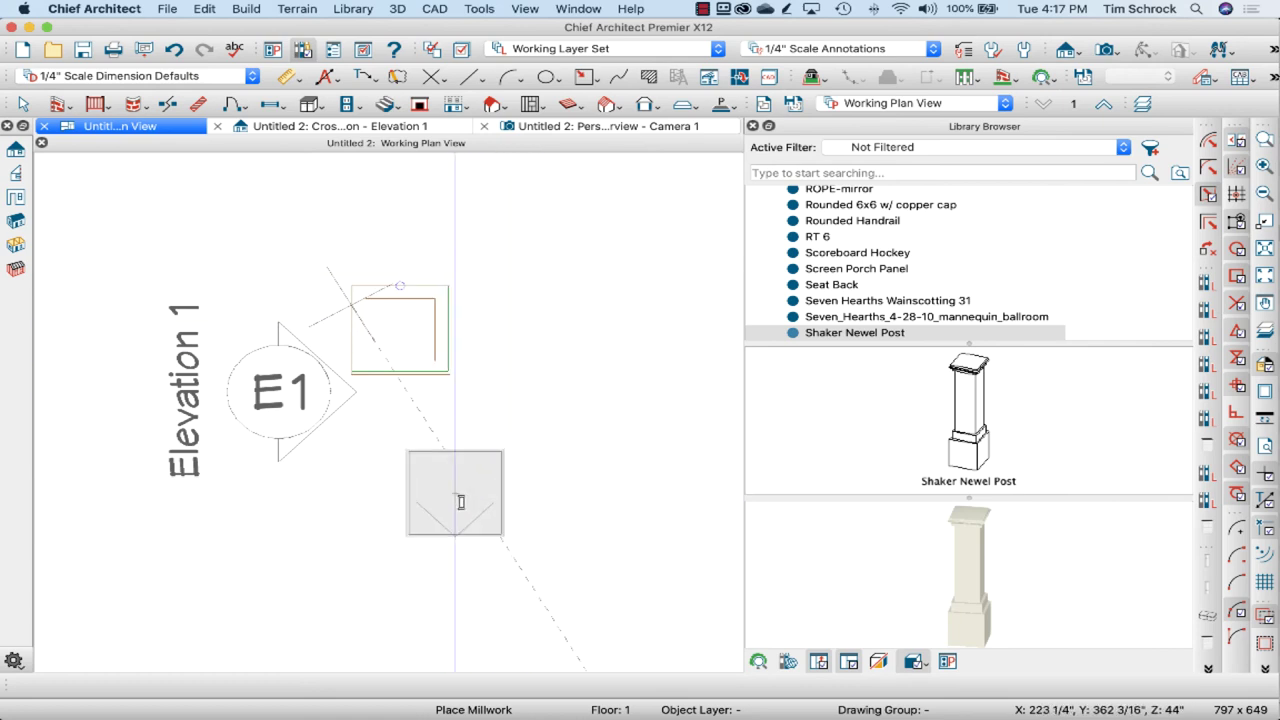
scroll(458, 502, up, 3)
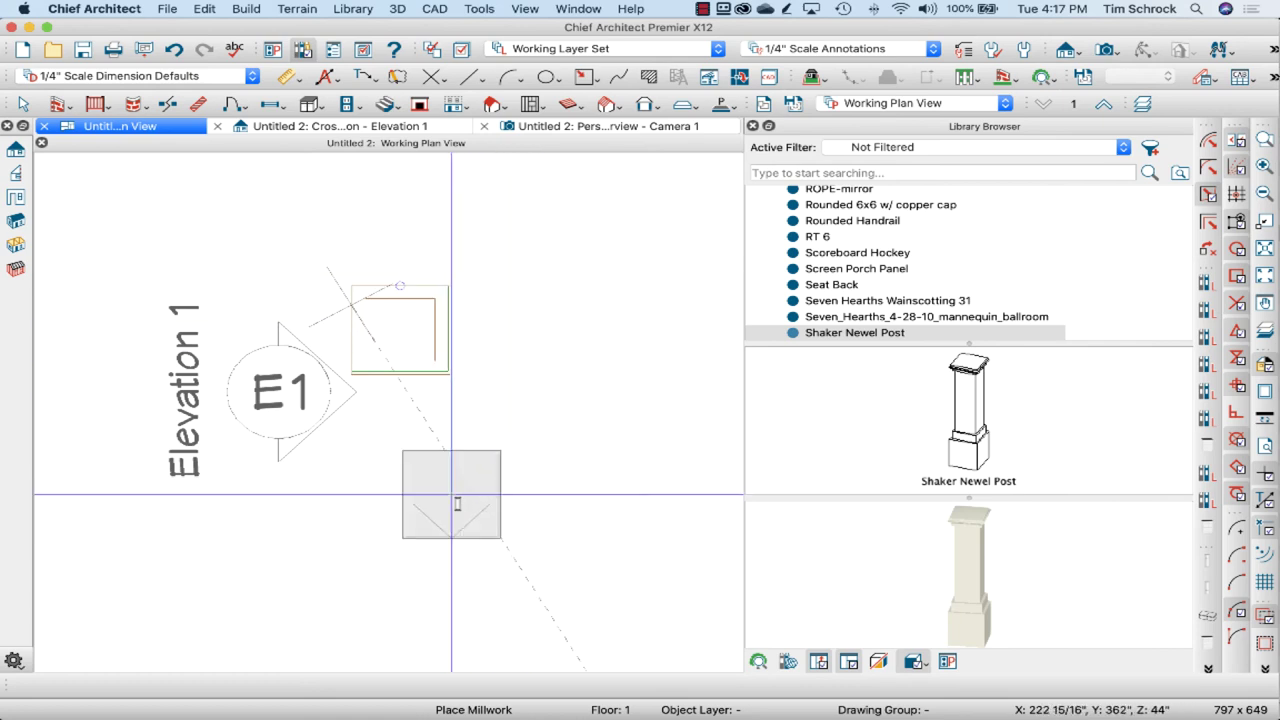
click(409, 510)
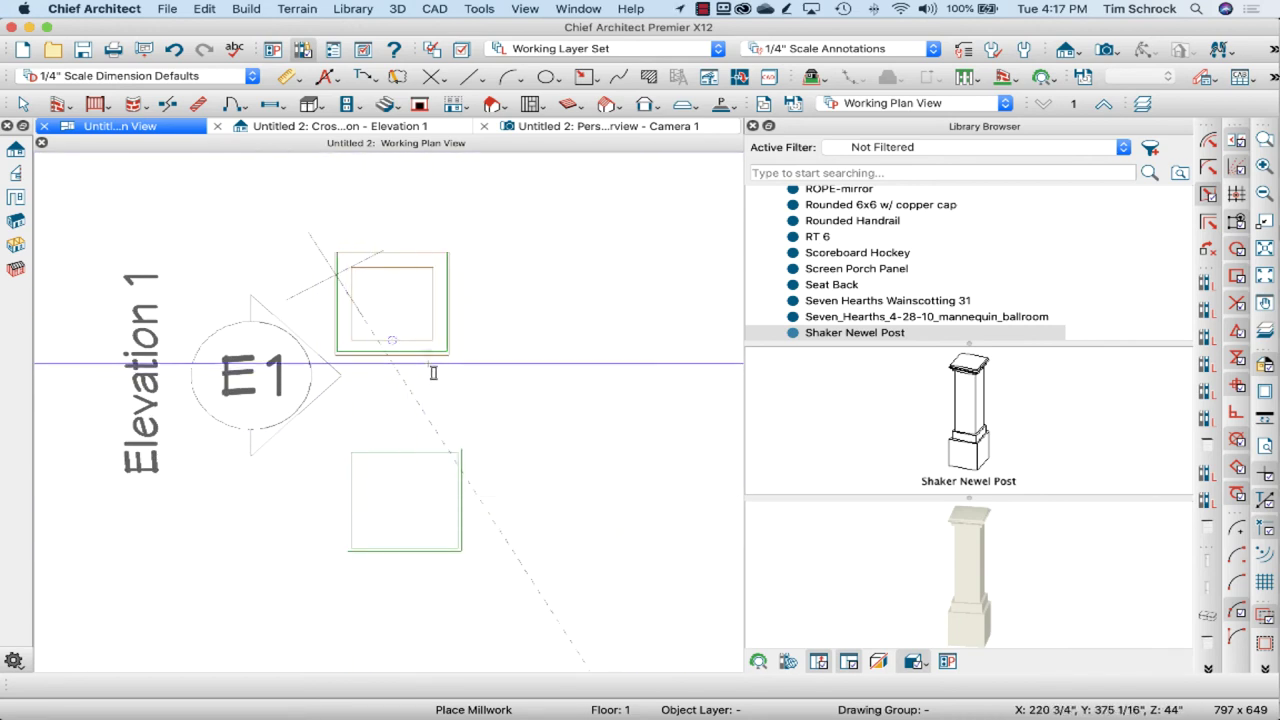
click(543, 125)
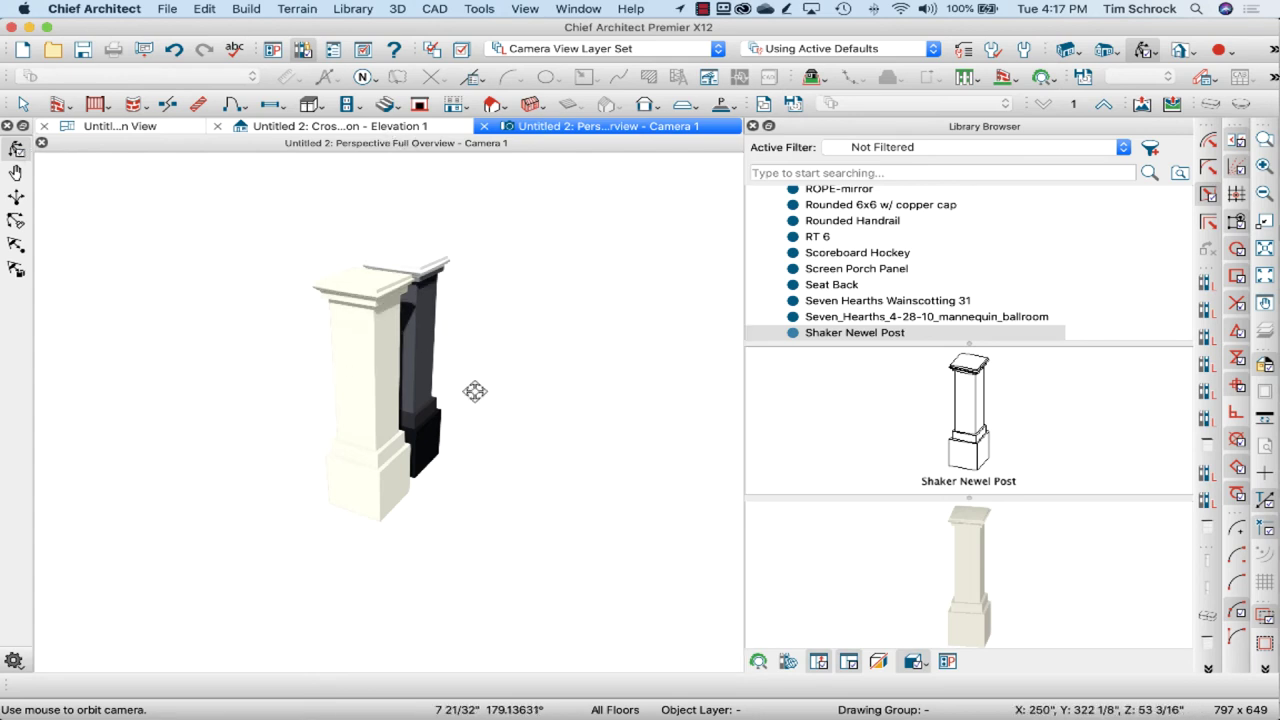
drag(474, 391, 266, 246)
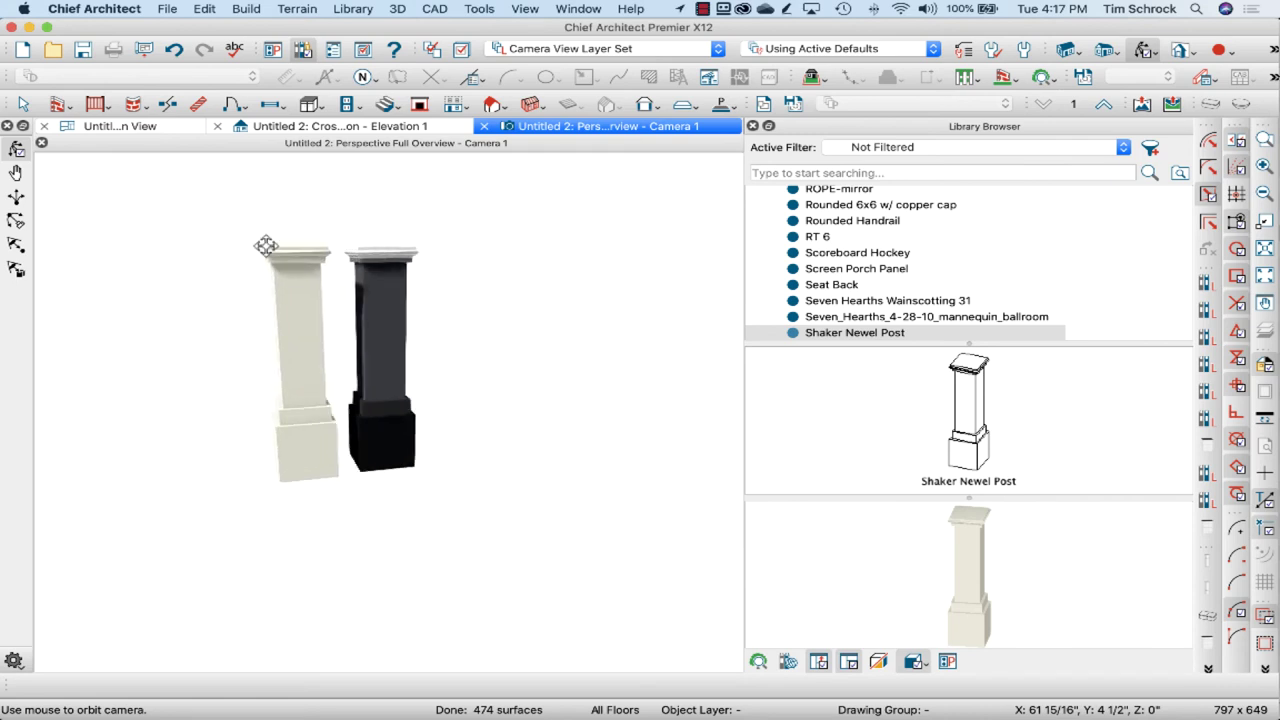
- Open the recent plan FP_RITTER KITCHEN REV Dry Bar OP_4-20-2021
click(130, 126)
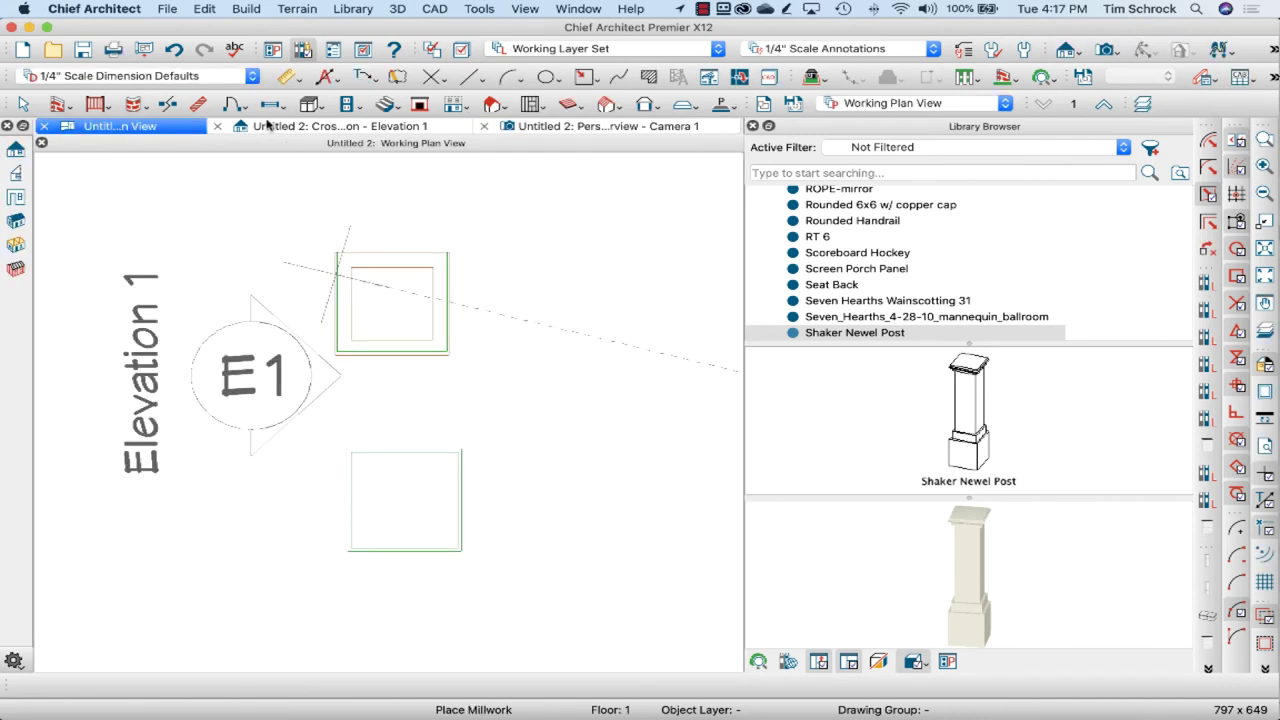
click(167, 8)
mouse_move(292, 113)
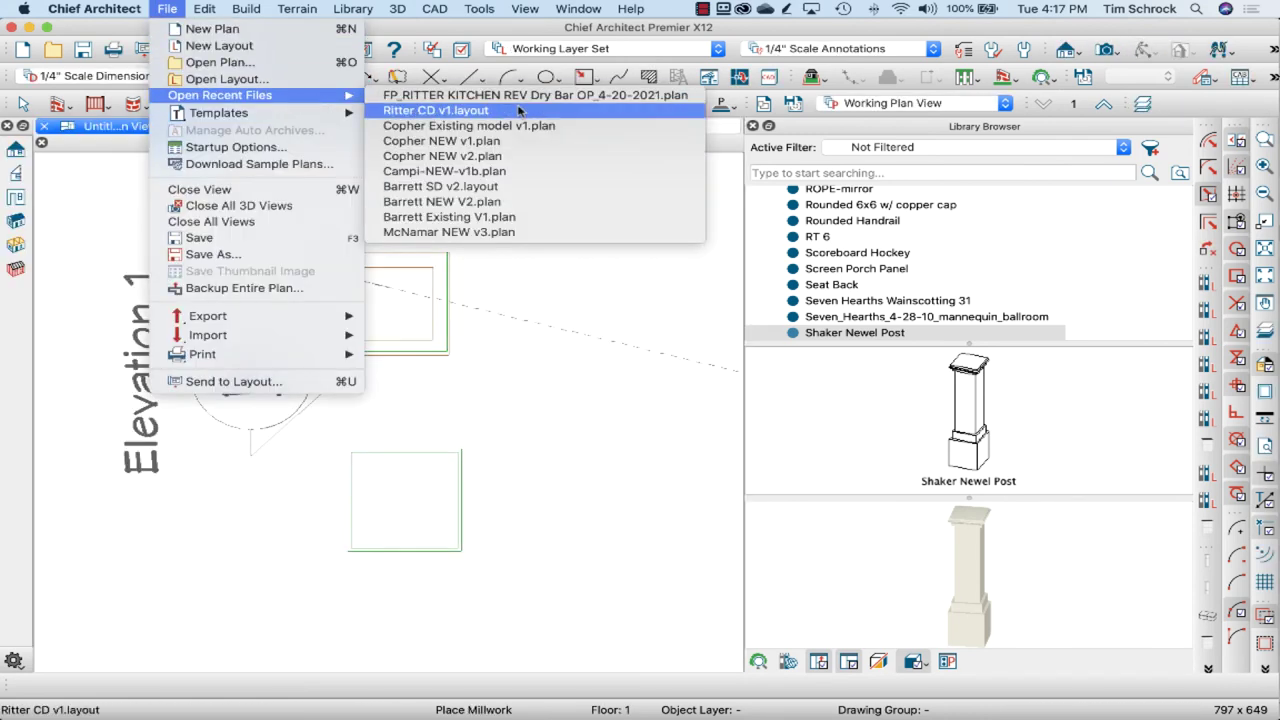
click(532, 95)
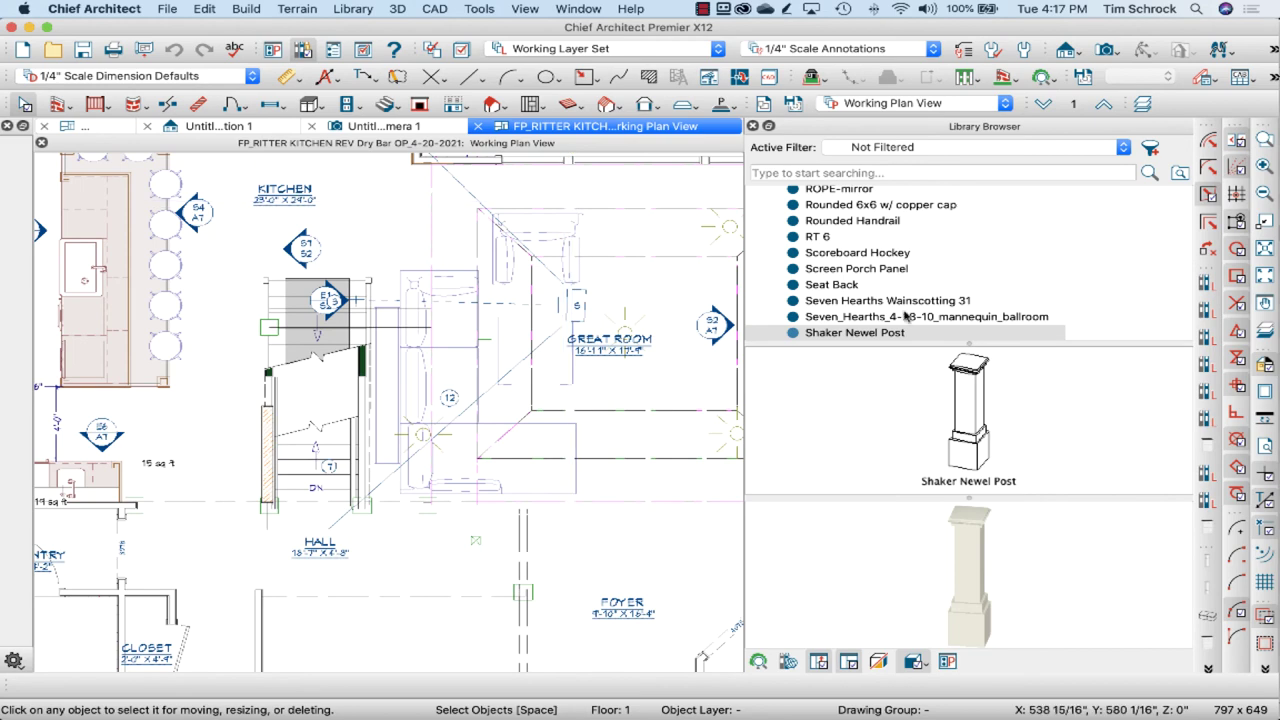
- Place a Shaker Newel Post from the library beside the stair
click(897, 335)
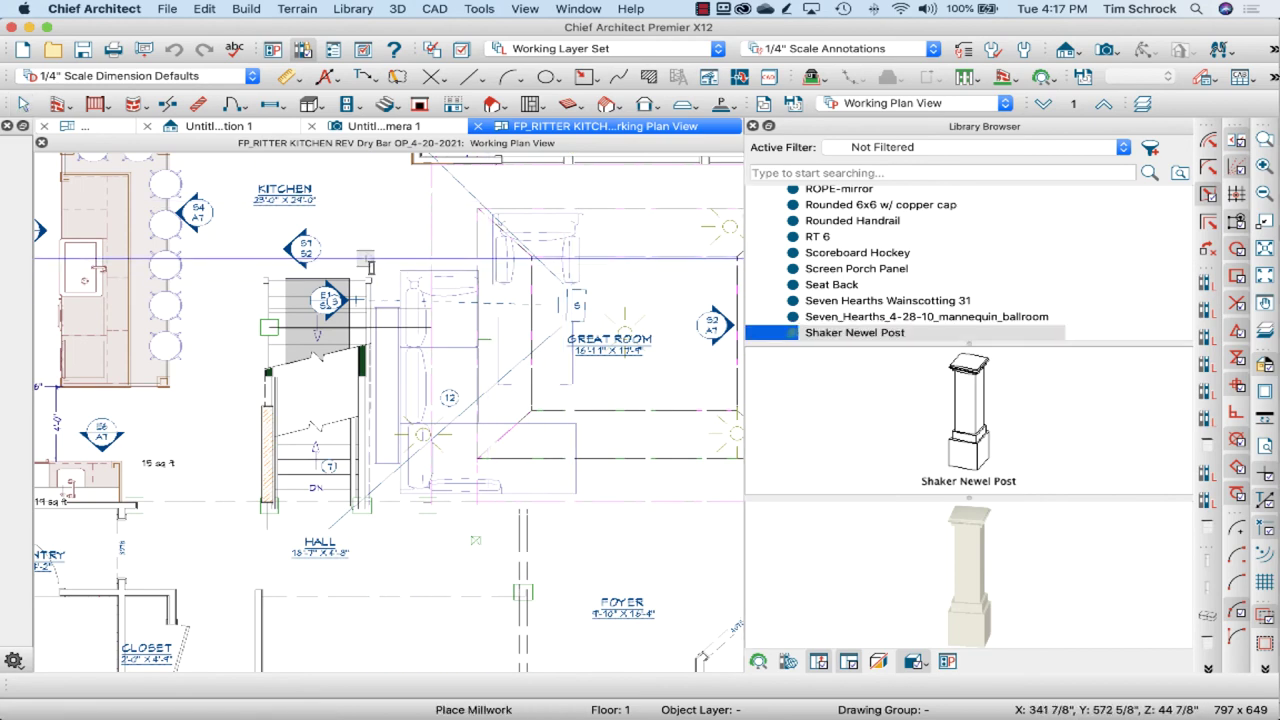
scroll(365, 260, up, 5)
click(361, 242)
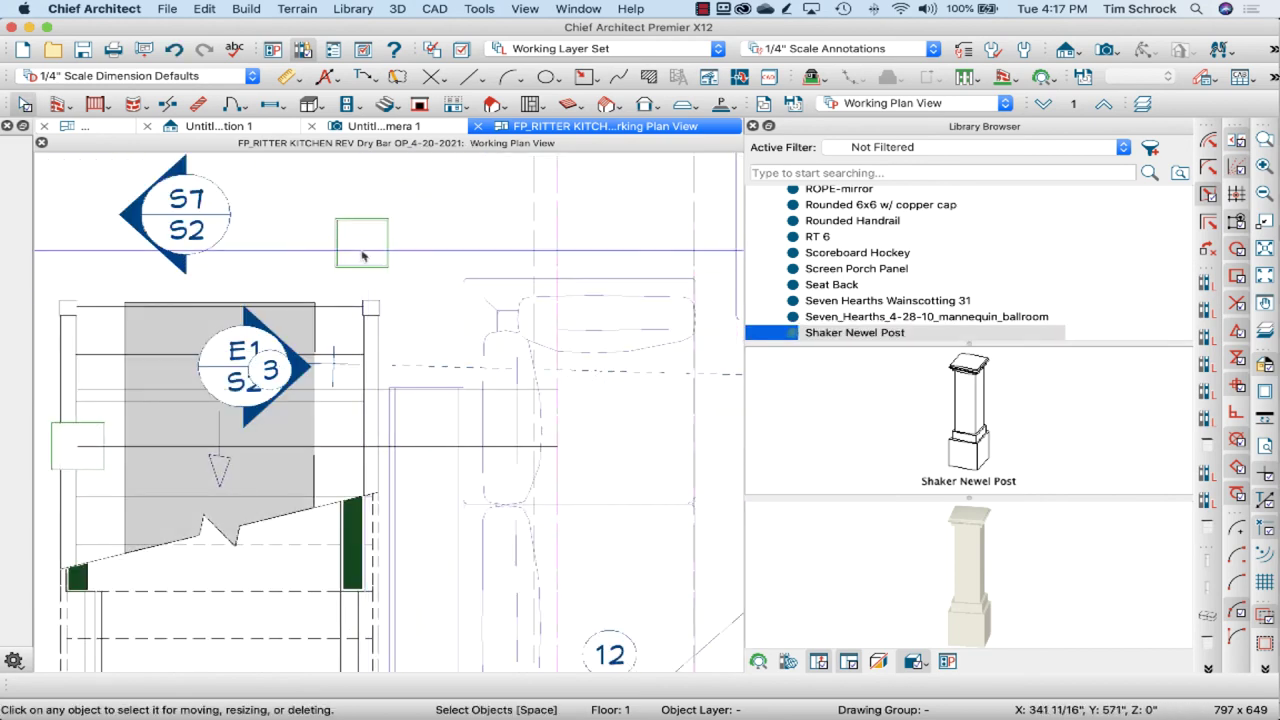
drag(361, 242, 371, 307)
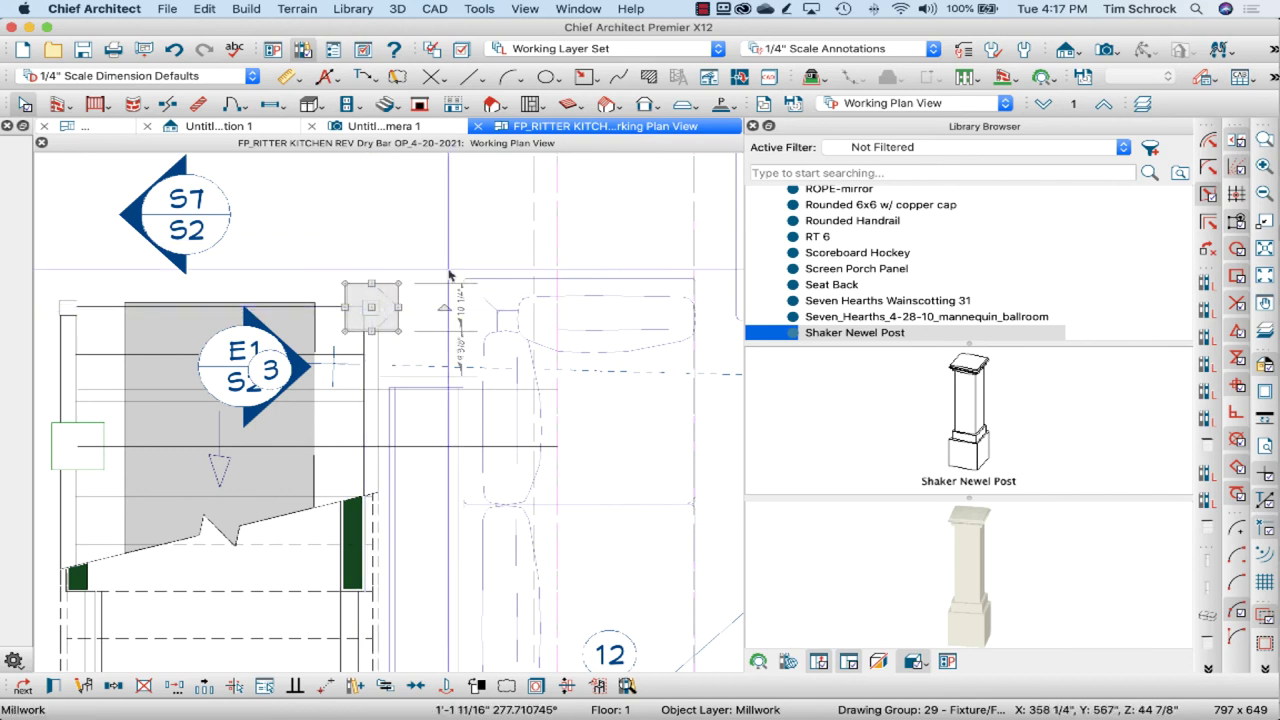
- Cut a backclipped cross section toward the stair and newel post
click(1079, 50)
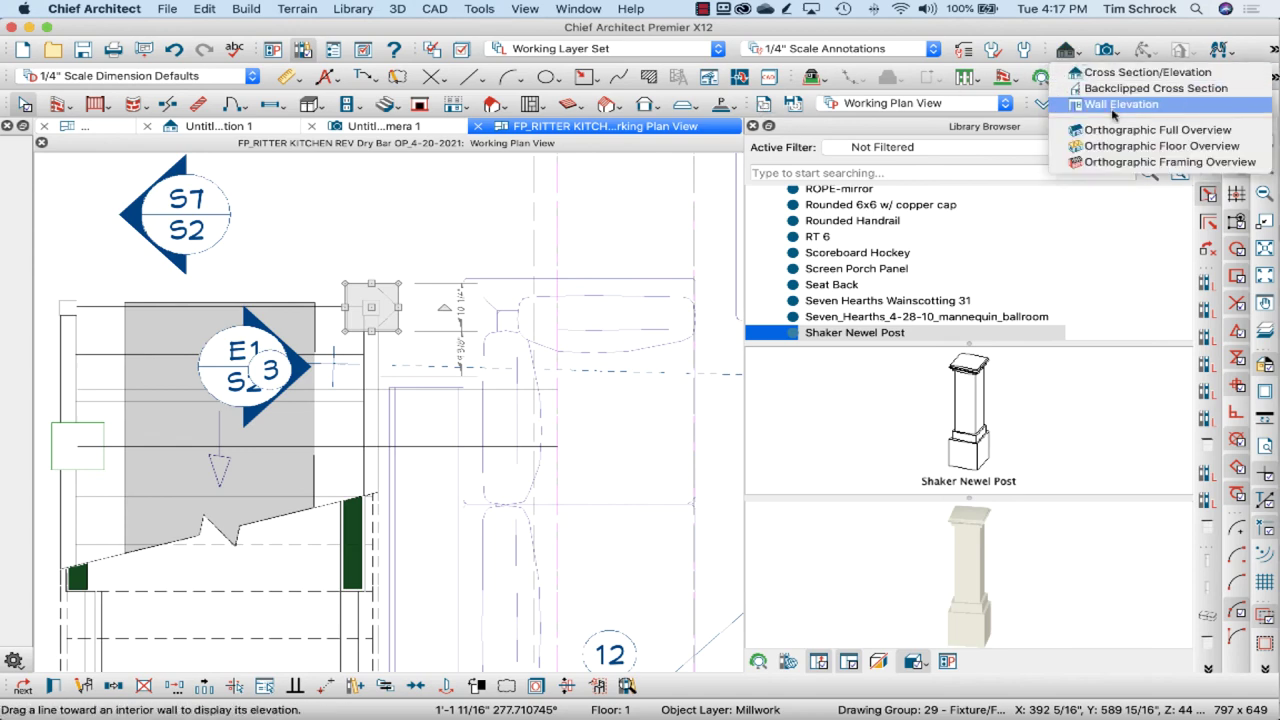
click(1110, 84)
drag(333, 366, 432, 369)
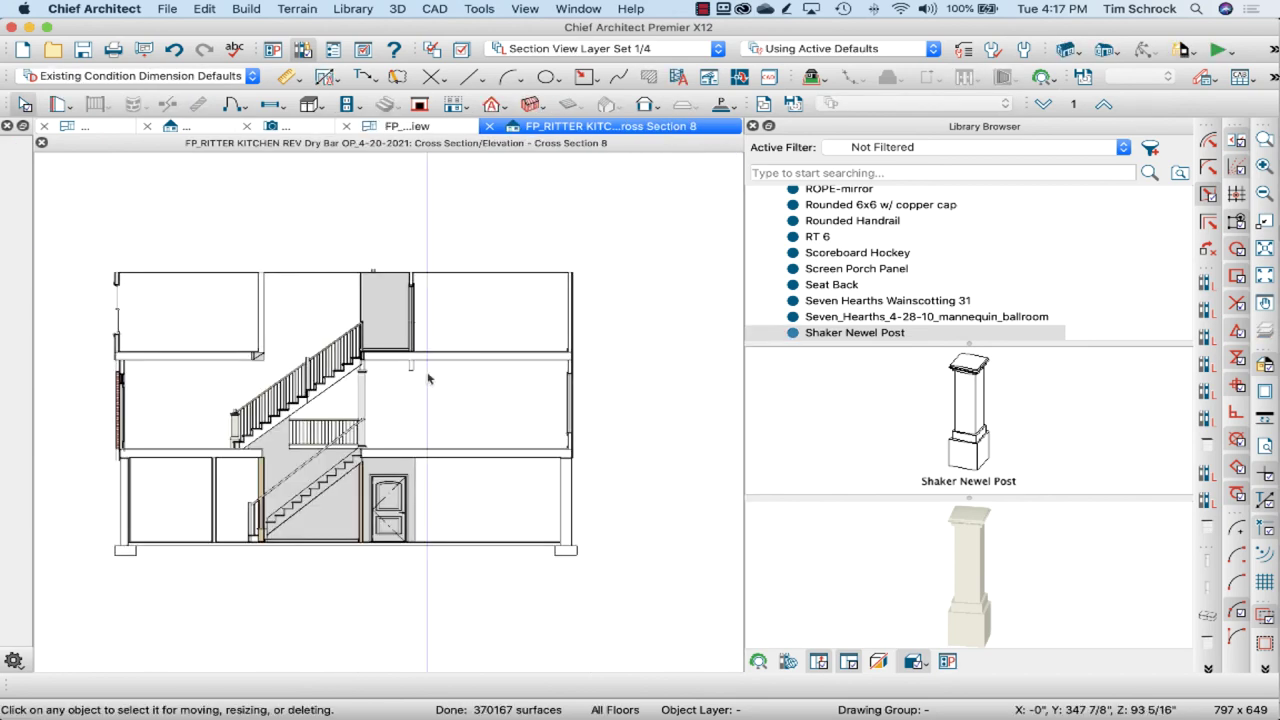
- Zoom in and stretch the newel post's top up to 51 7/16" tall
key(z)
drag(126, 355, 292, 478)
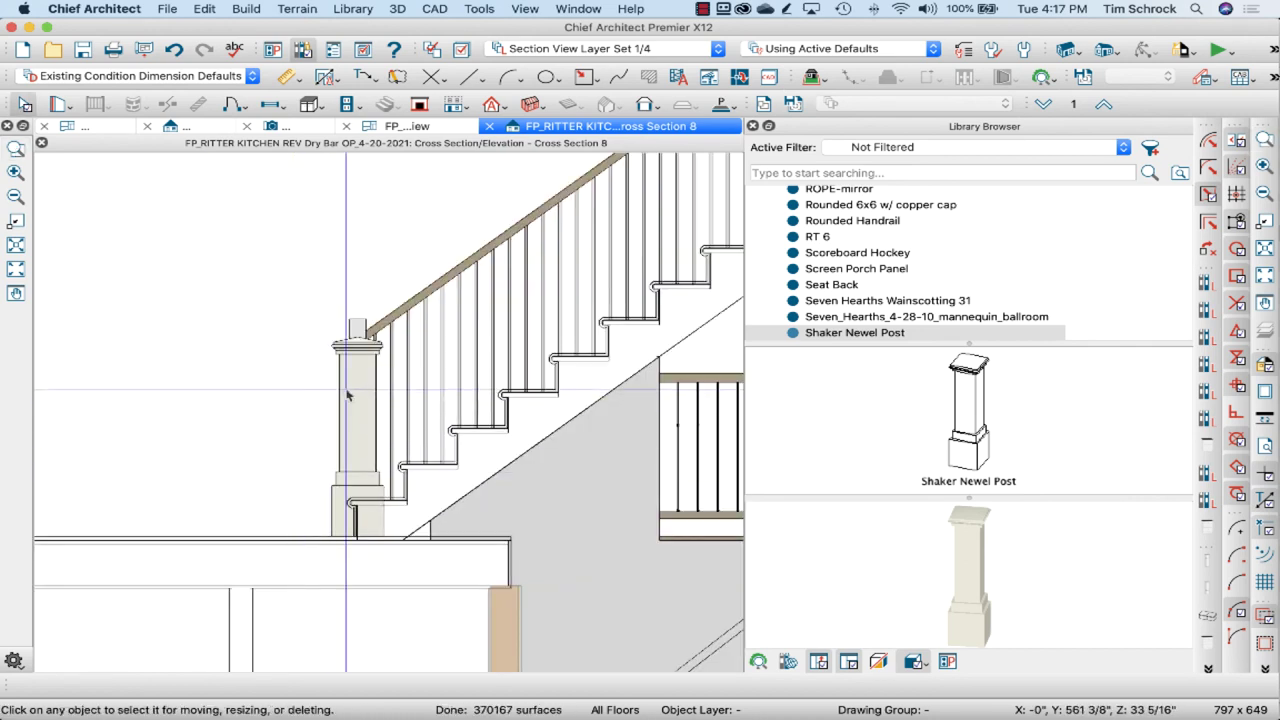
scroll(345, 388, up, 2)
click(345, 356)
drag(345, 356, 365, 266)
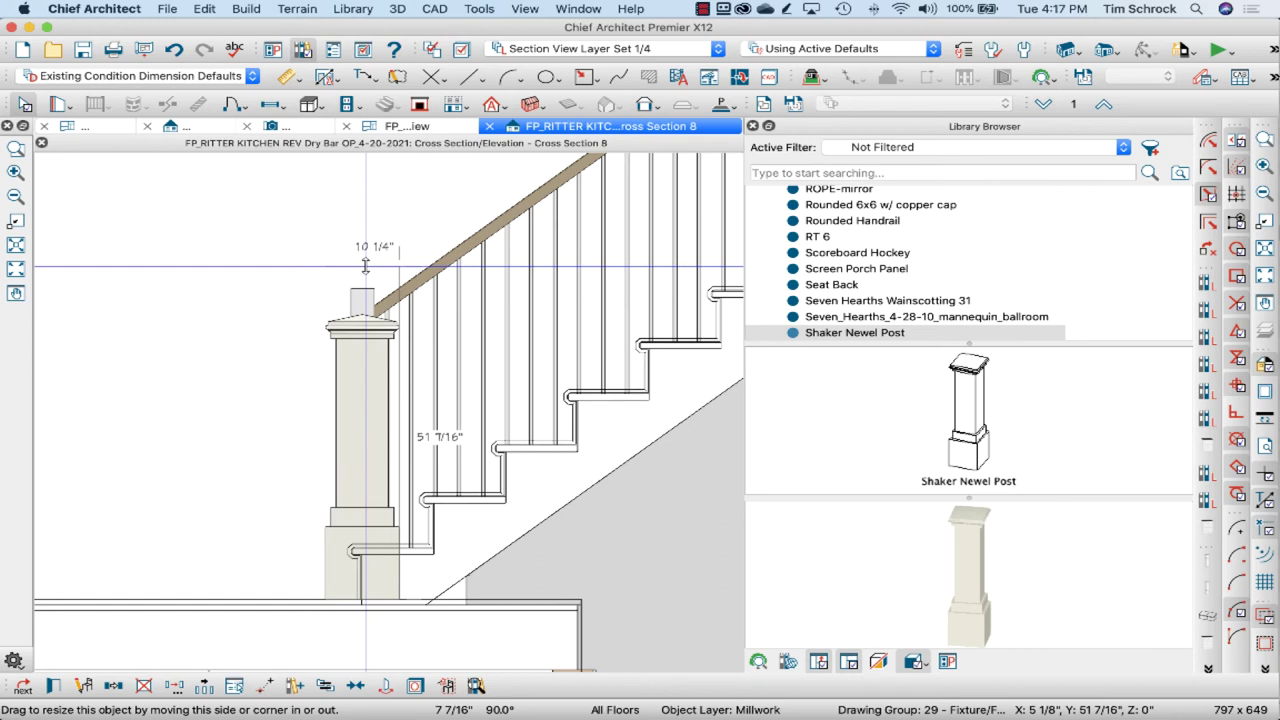
drag(365, 266, 365, 266)
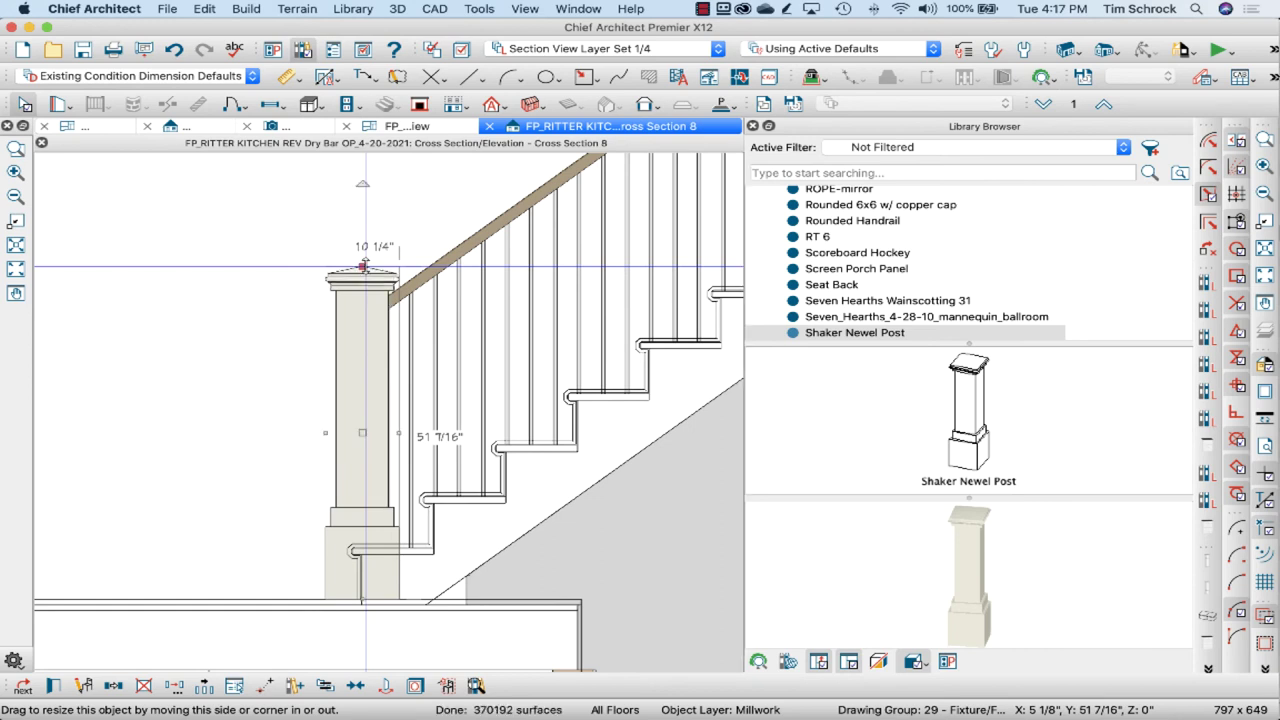
- Set the newel post's height to 54" in Millwork Specification
double_click(366, 328)
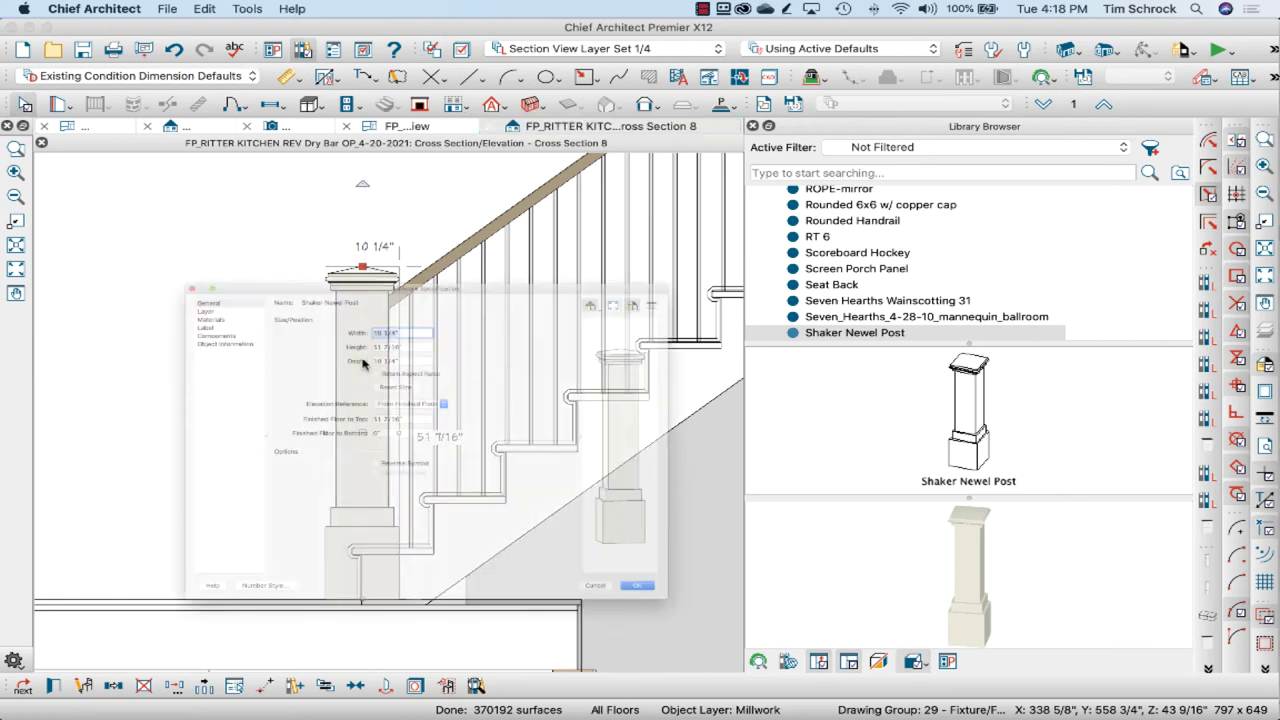
key(Tab)
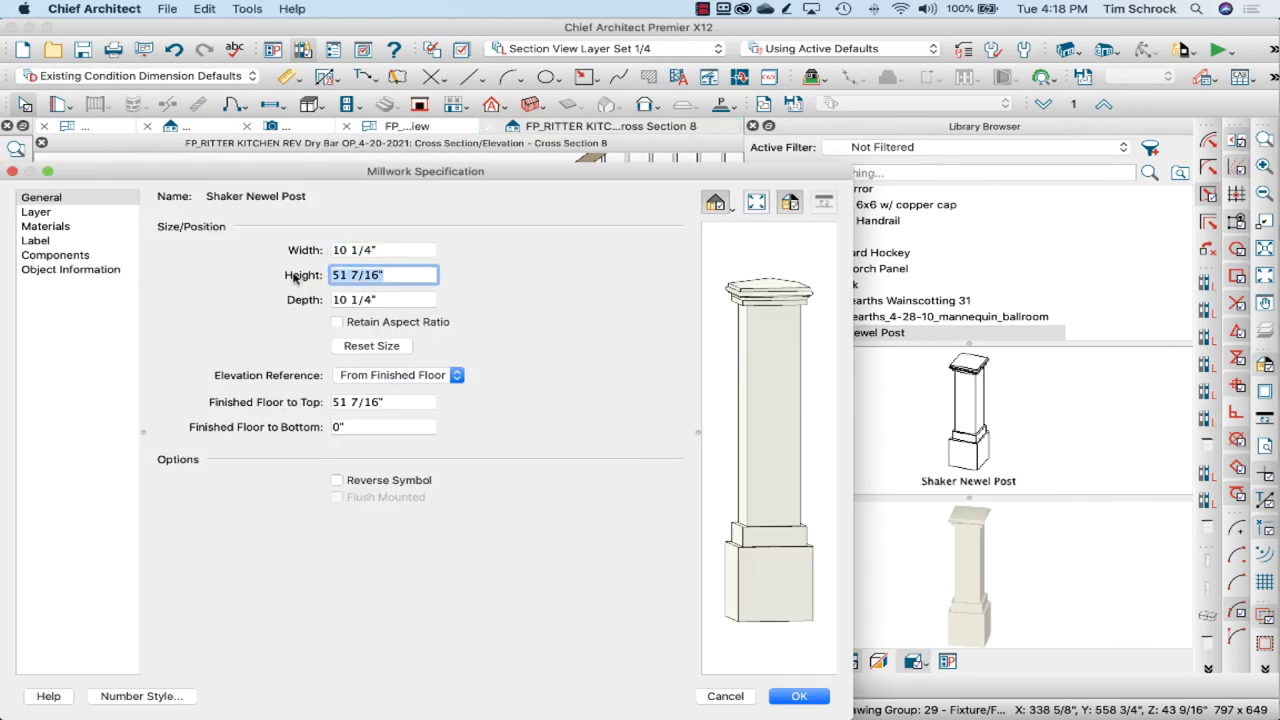
text(54)
key(Return)
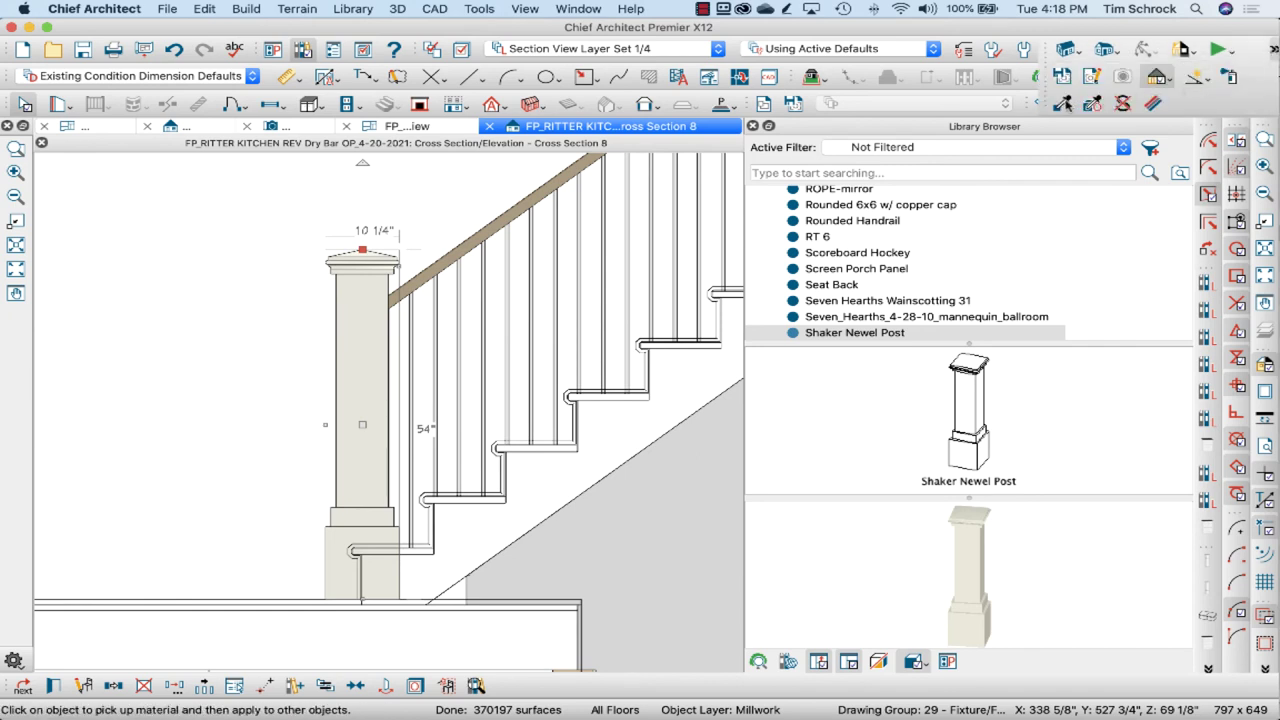
- Paint the newel post cap with the handrail's Maple 5" Plank - Blonde material
click(1203, 76)
click(471, 240)
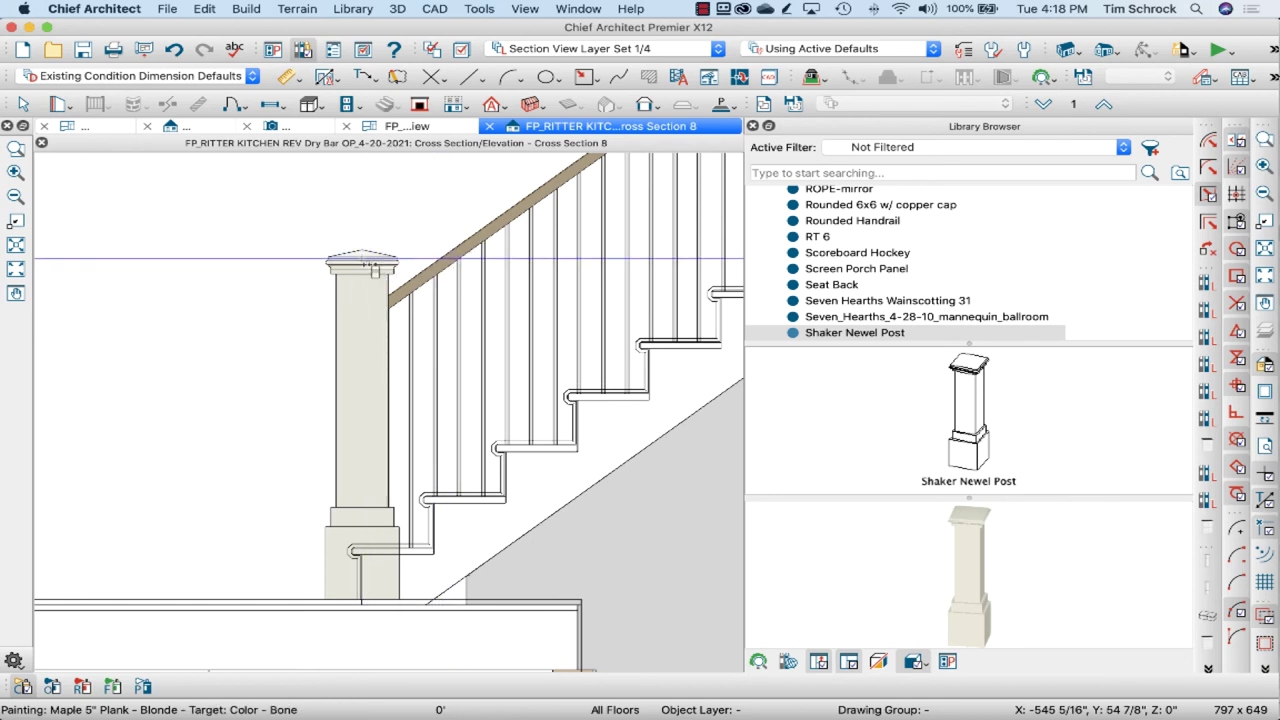
click(372, 266)
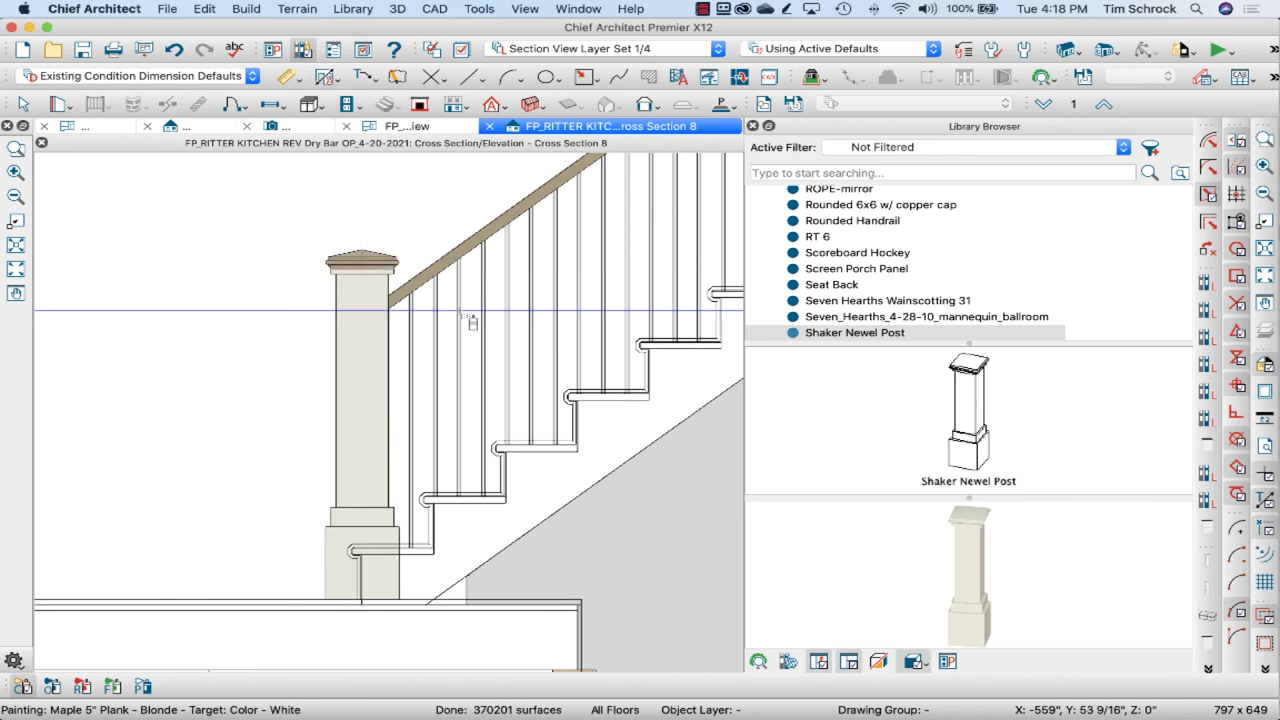
key(Escape)
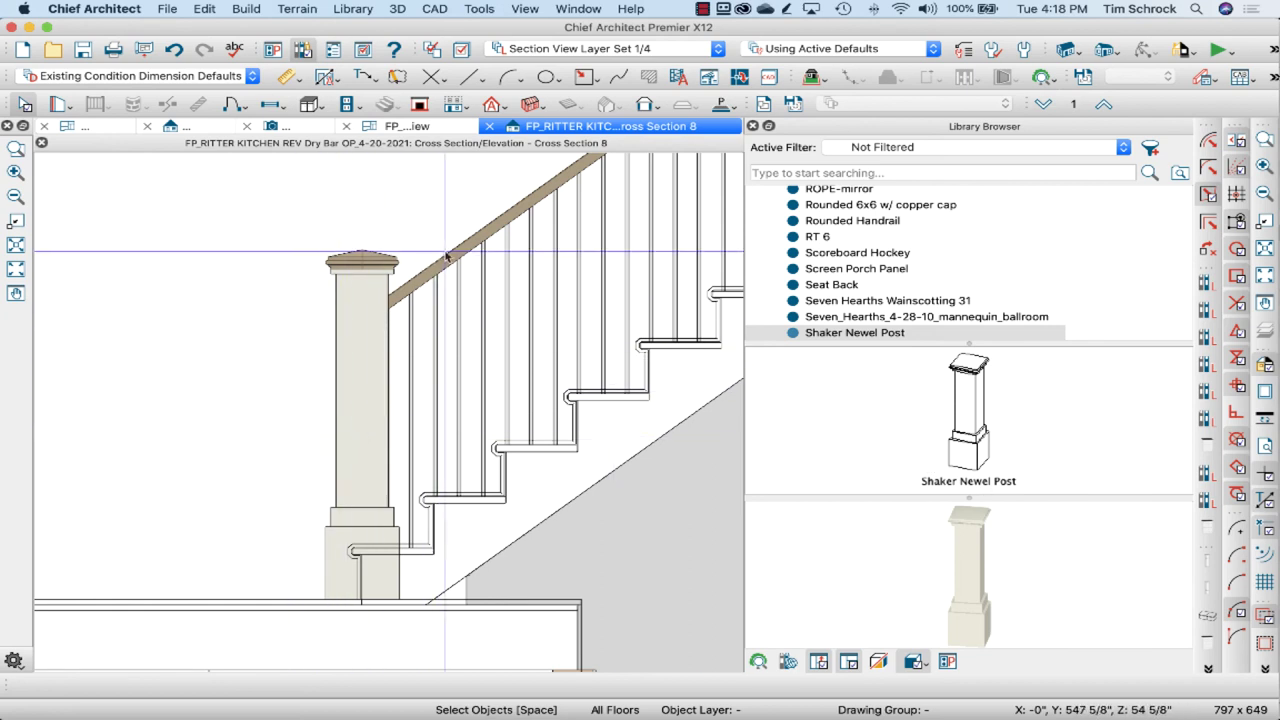
click(489, 127)
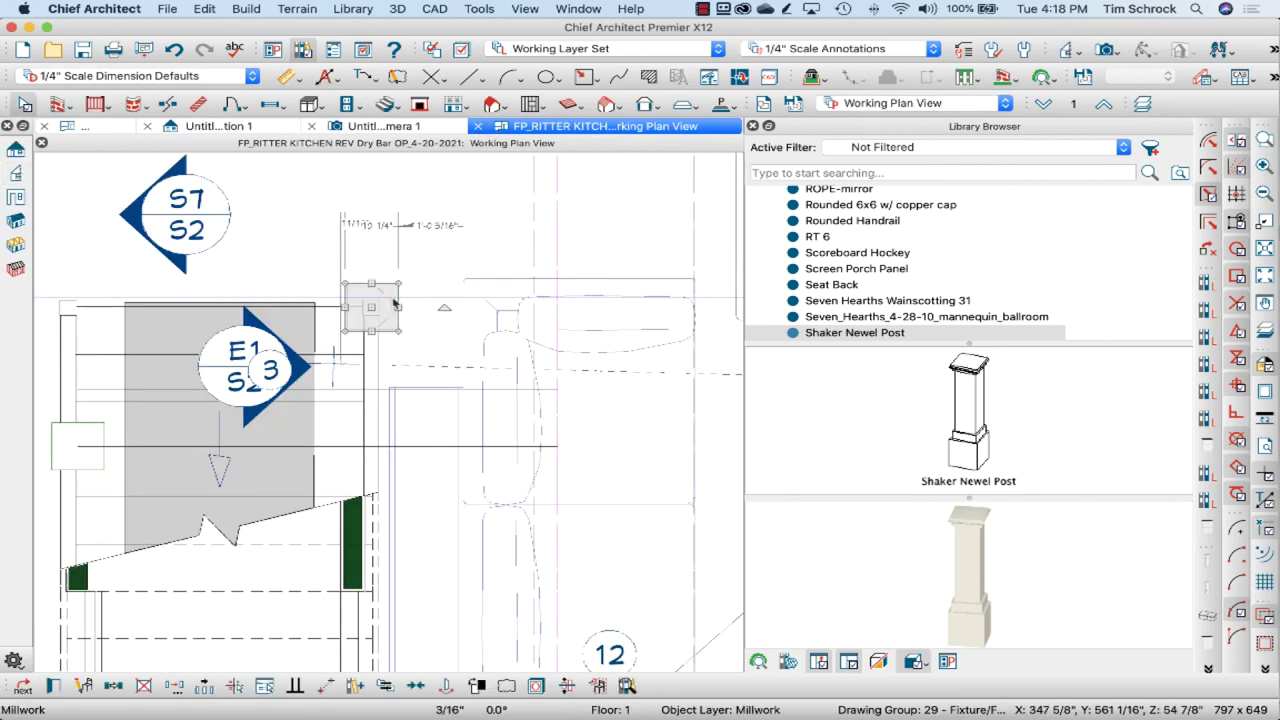
click(410, 250)
scroll(363, 290, up, 1)
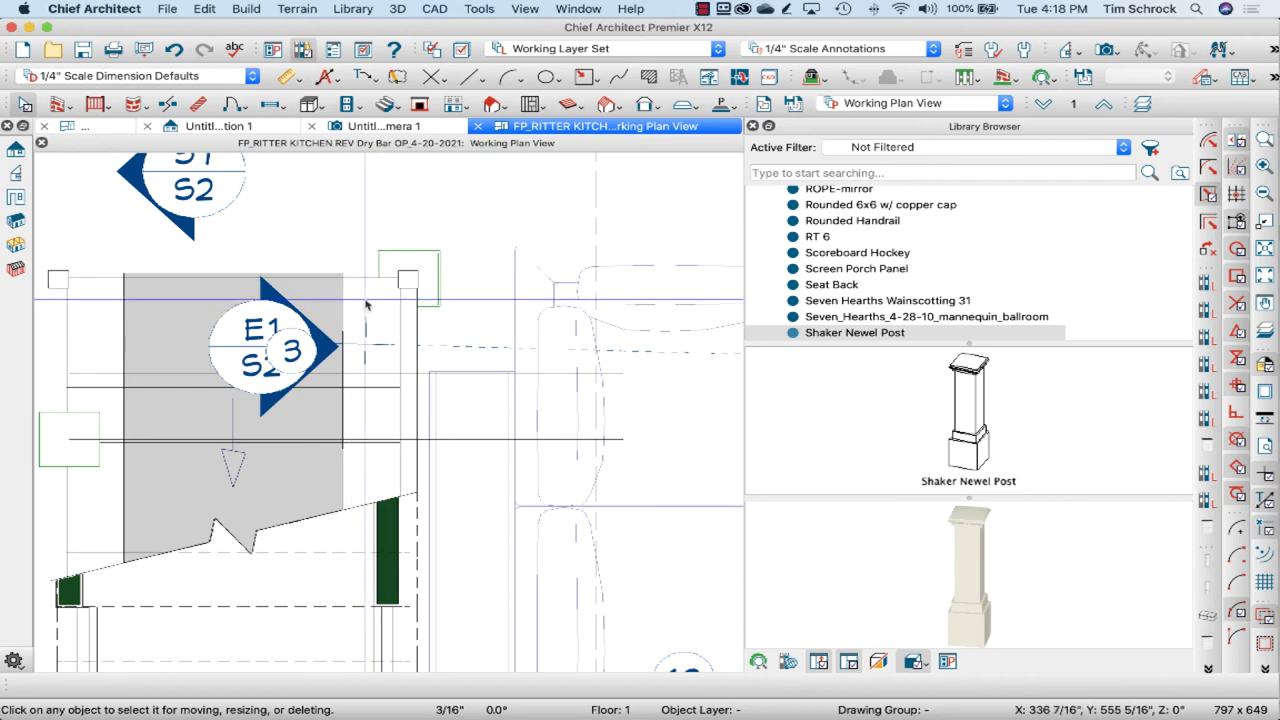
click(366, 318)
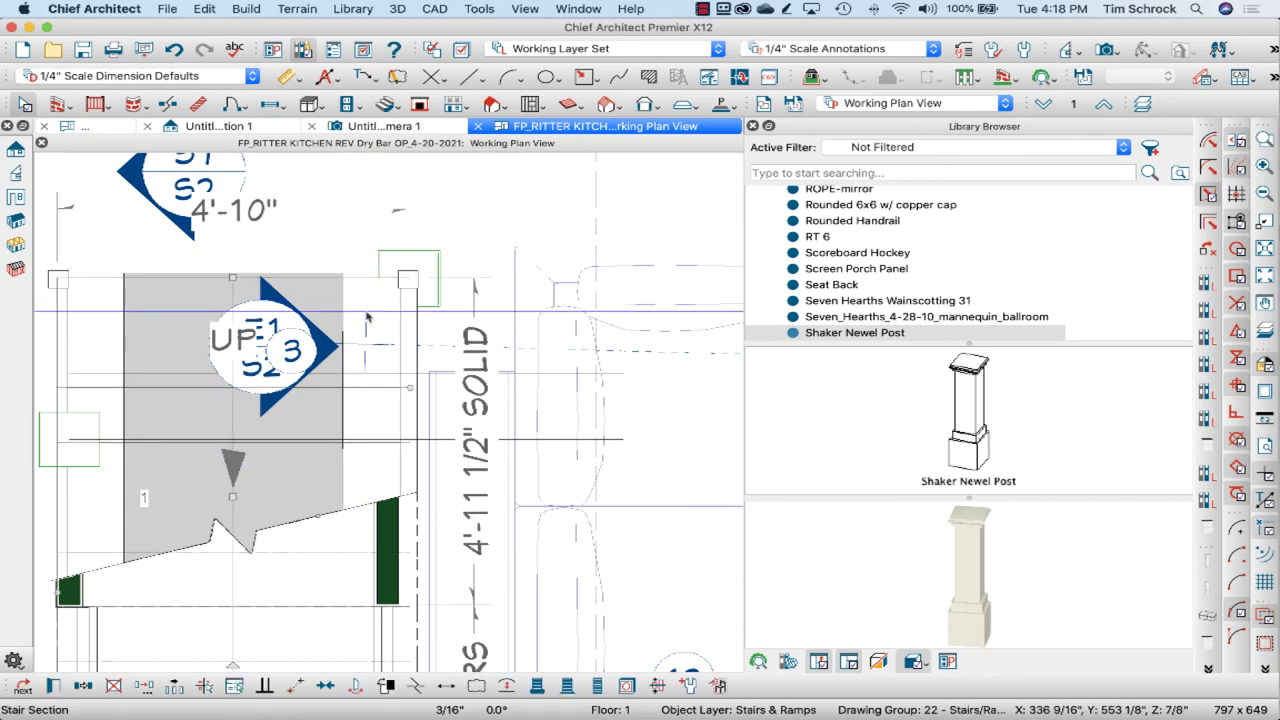
double_click(367, 317)
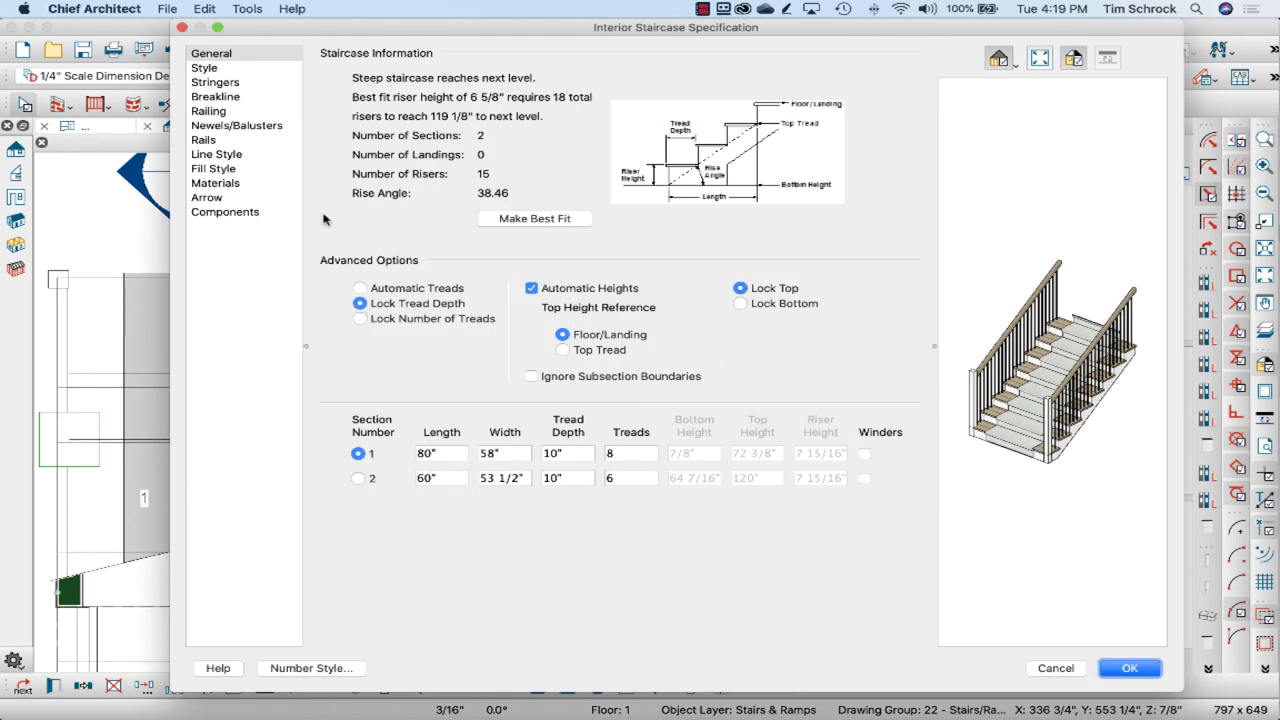
click(250, 157)
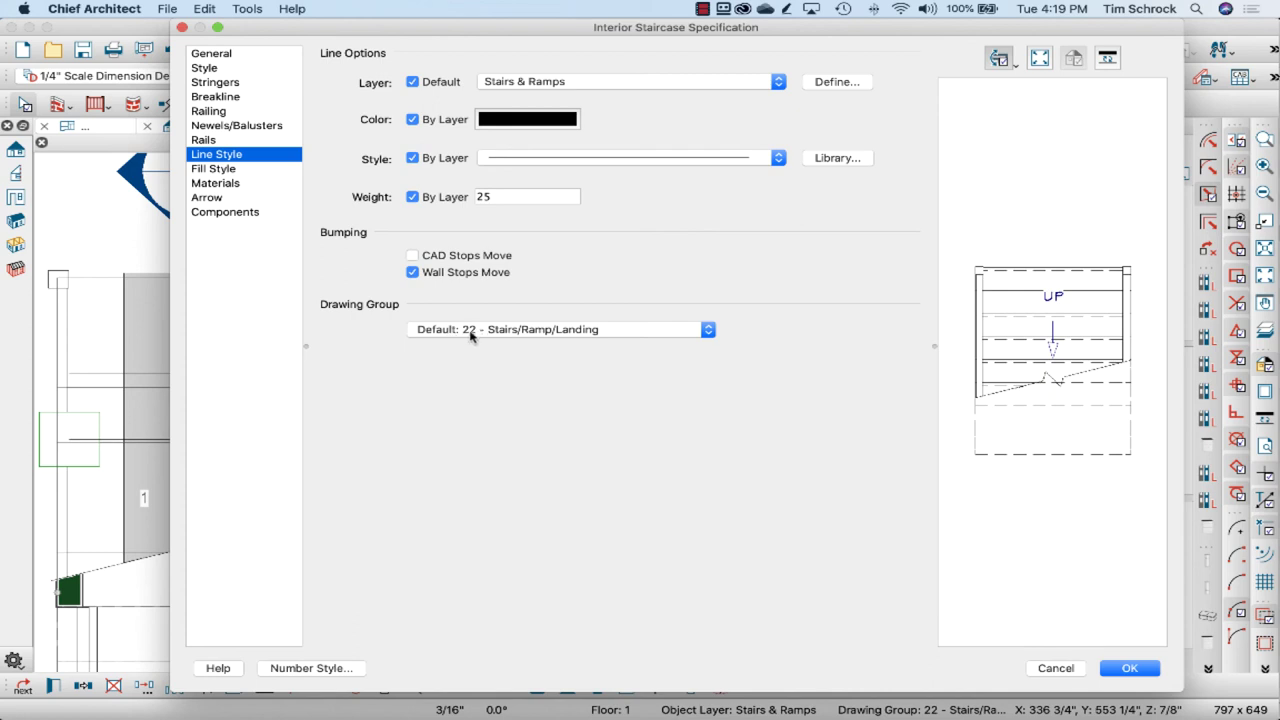
key(Return)
- Assign the Shaker Newel Post to drawing group 22 - Stairs/Ramp/Landing in its Layer settings
click(433, 256)
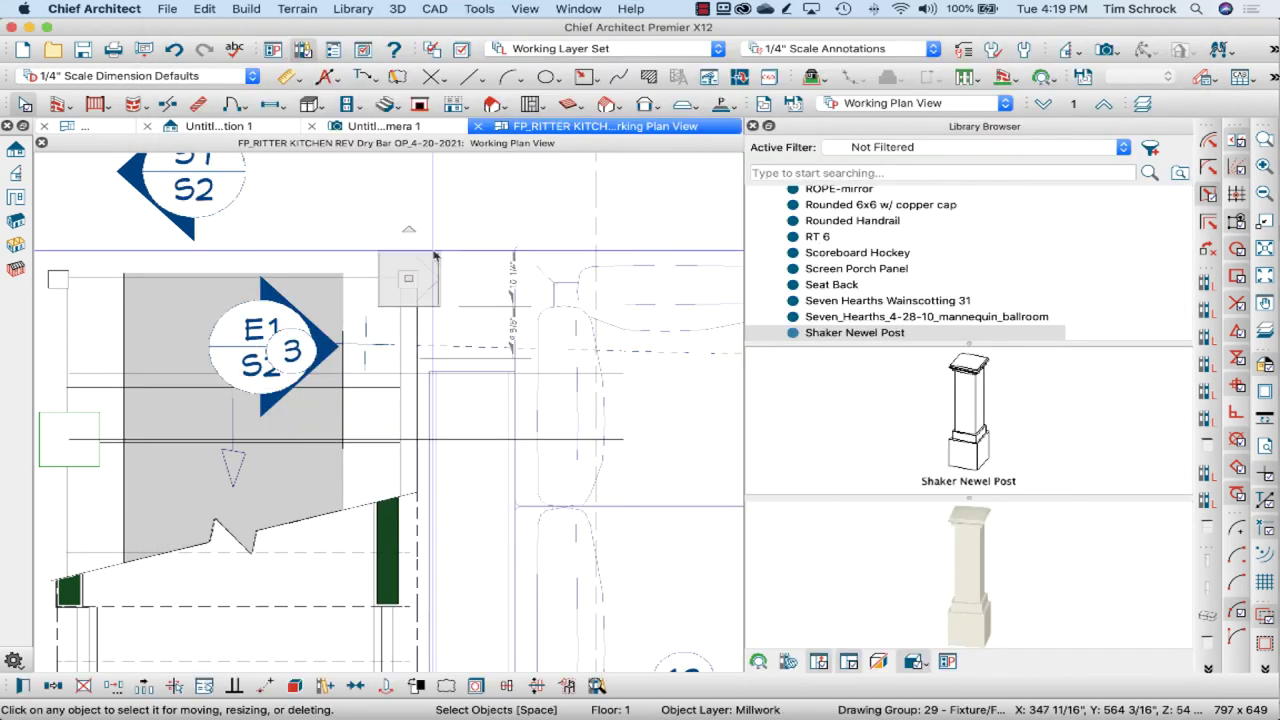
double_click(433, 256)
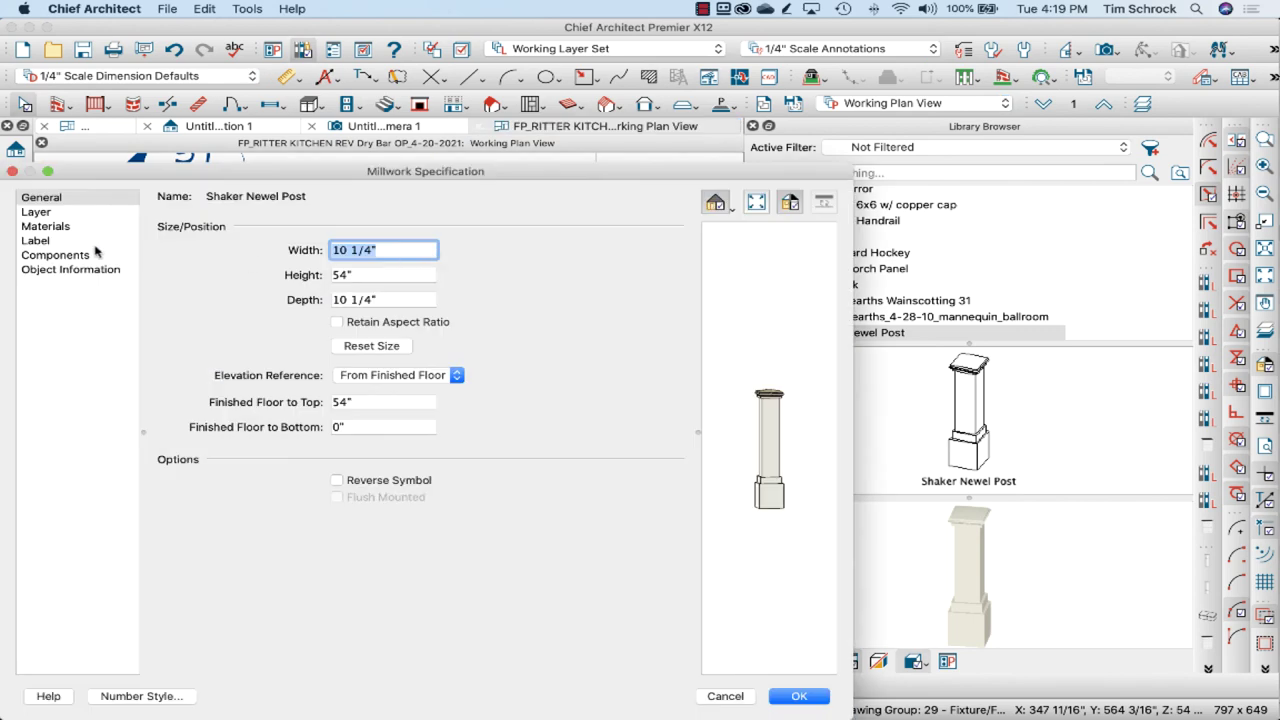
click(59, 213)
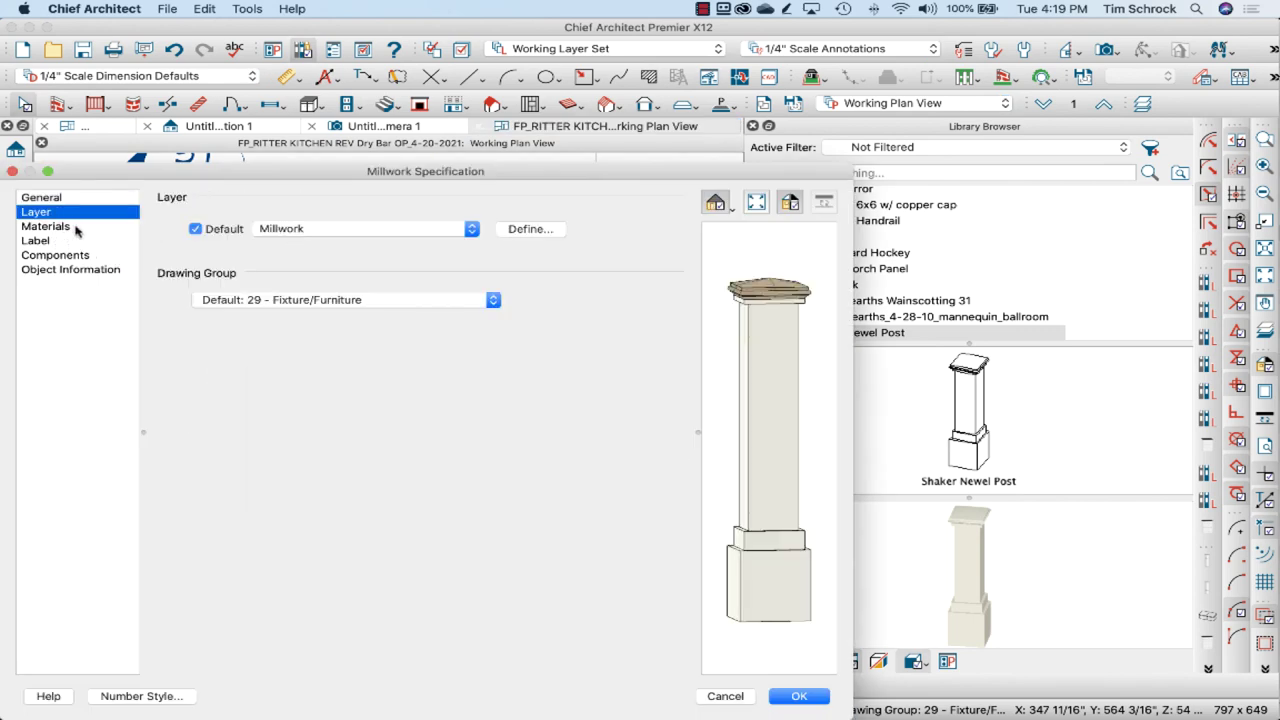
click(317, 300)
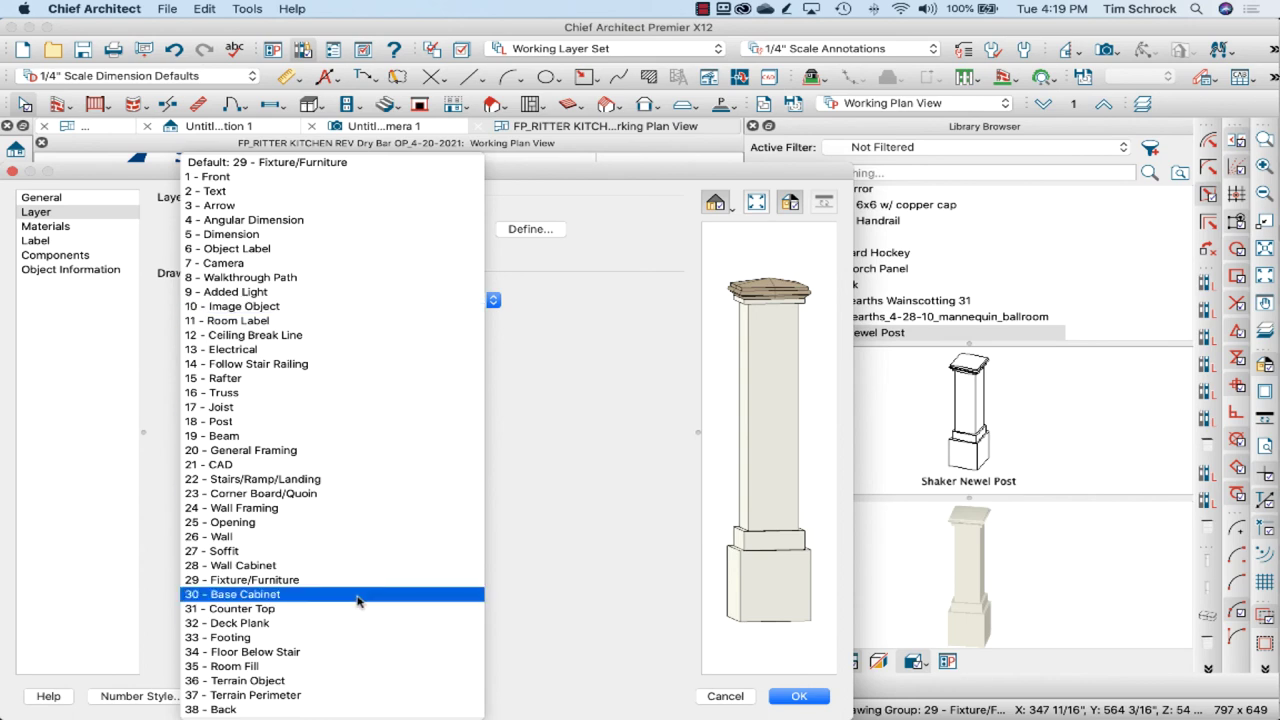
click(357, 481)
click(806, 702)
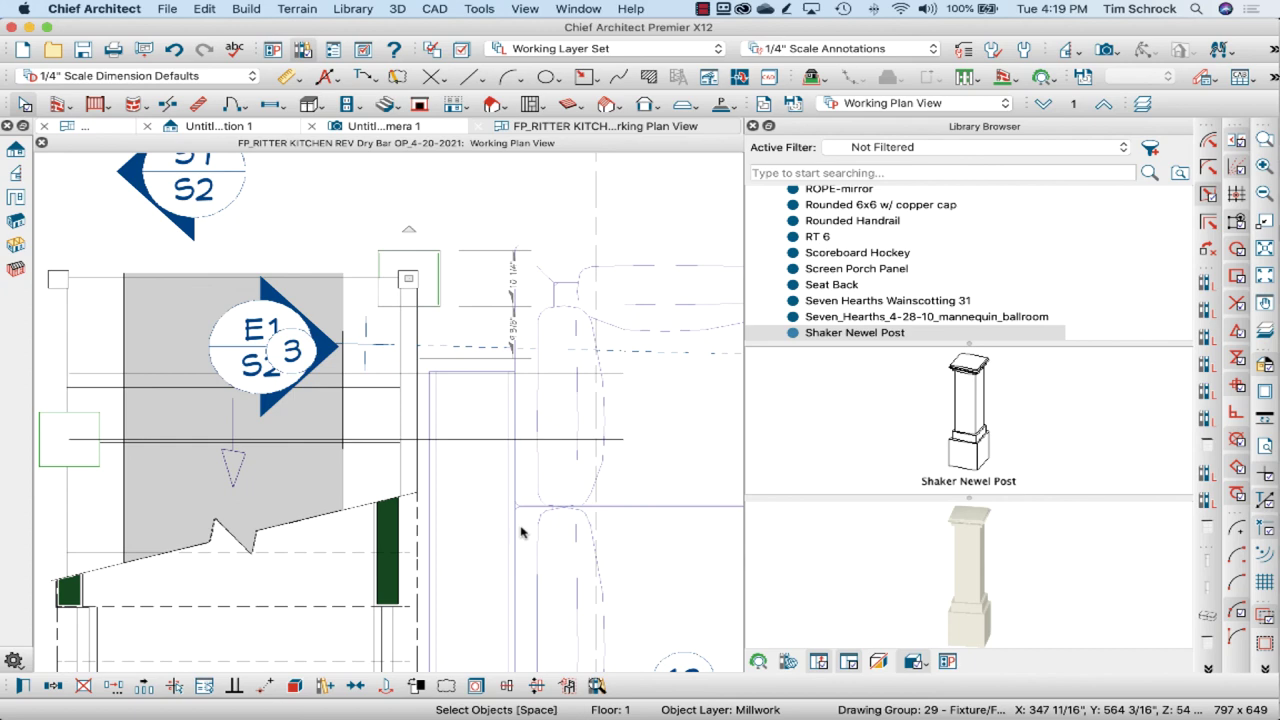
- Place a full camera (F9) in plan aimed at the stairs, creating Camera 2
scroll(563, 407, down, 1)
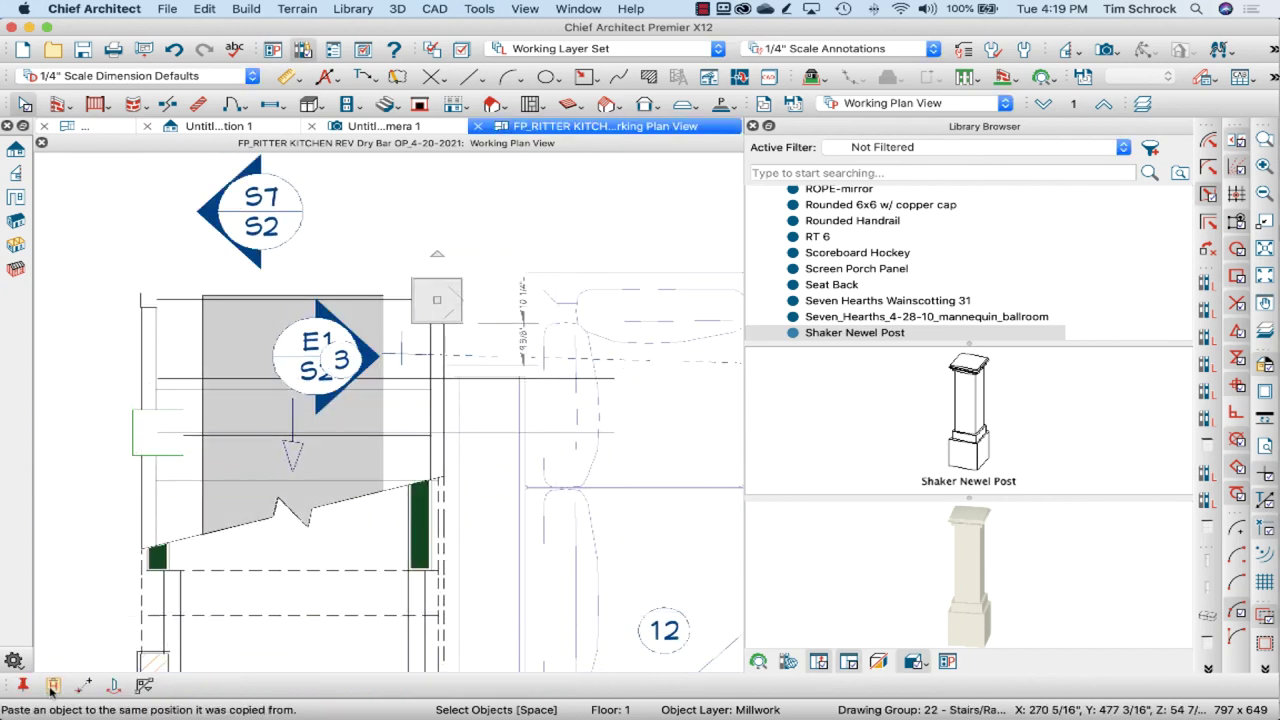
key(Escape)
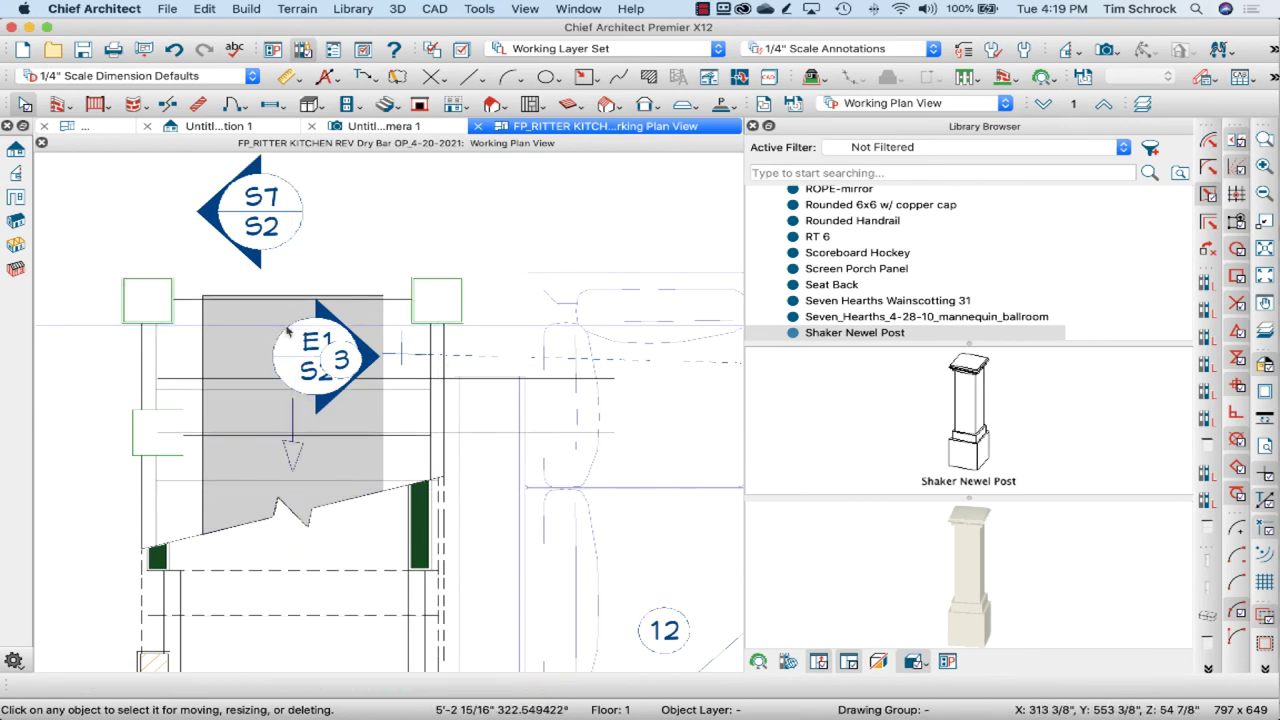
scroll(420, 316, down, 1)
key(F9)
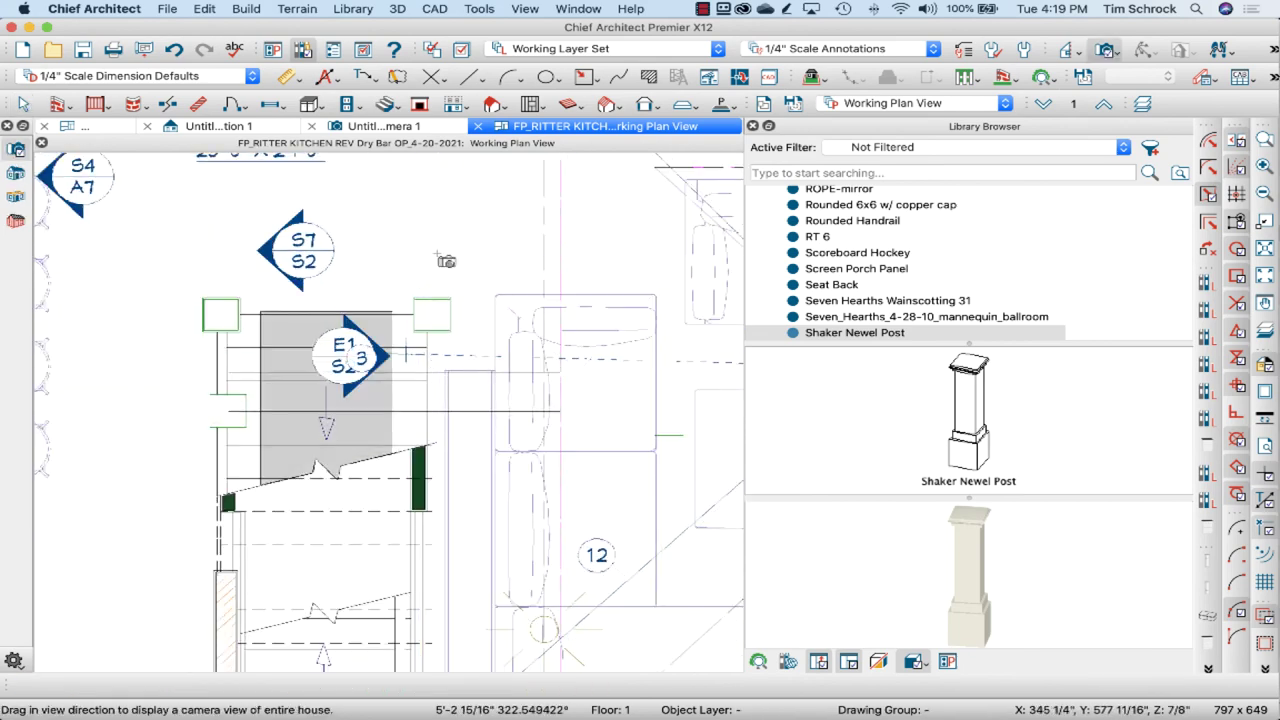
scroll(446, 261, down, 1)
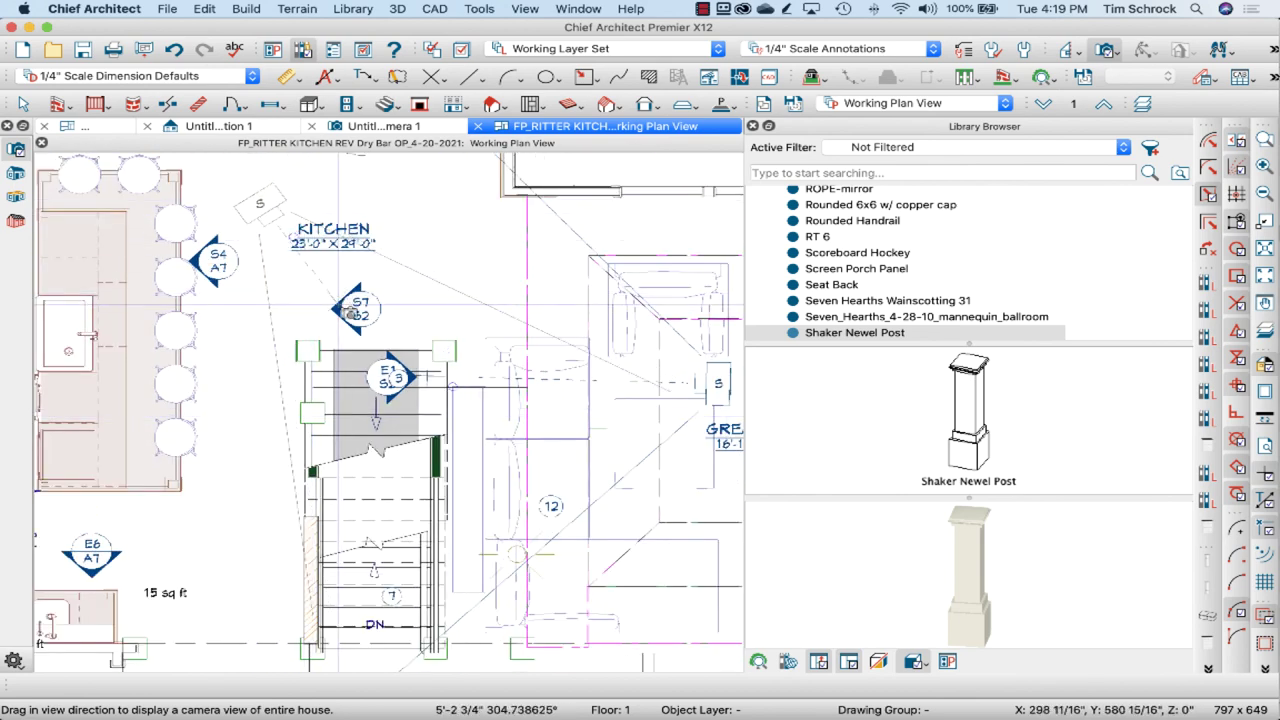
click(352, 312)
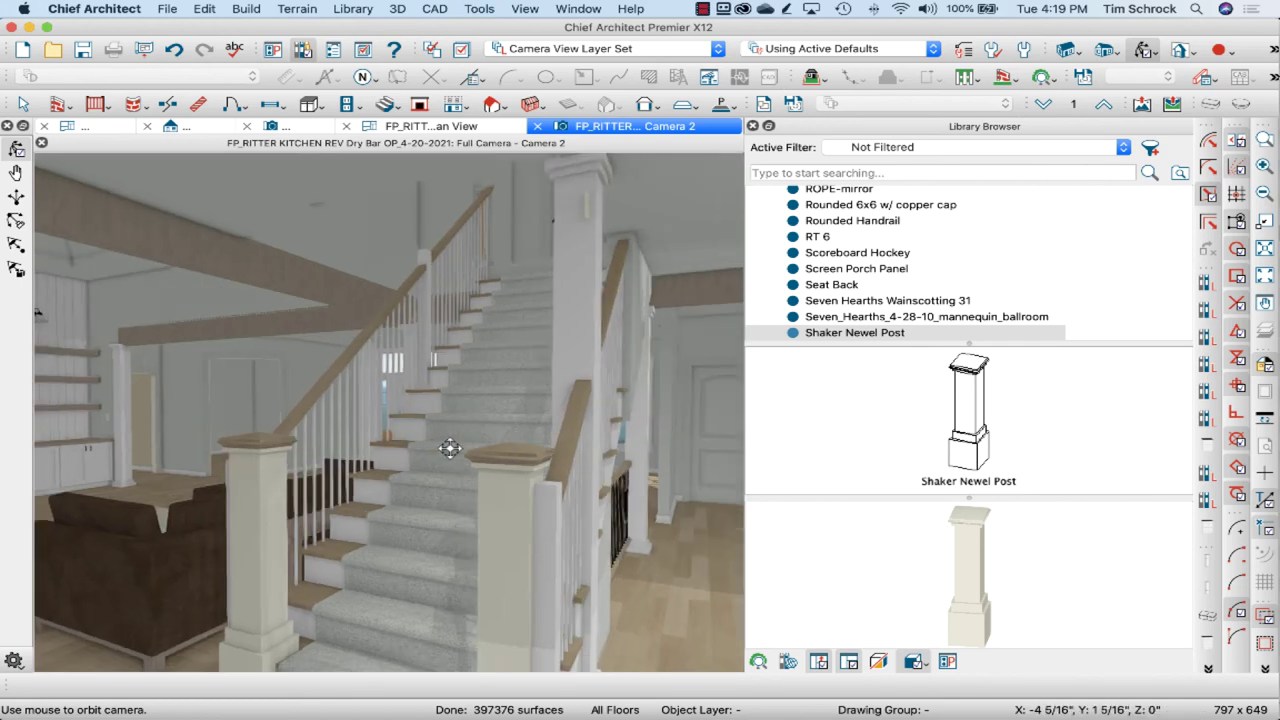
- Orbit Camera 2 to face the staircase and select the newel posts at its base
drag(462, 448, 514, 447)
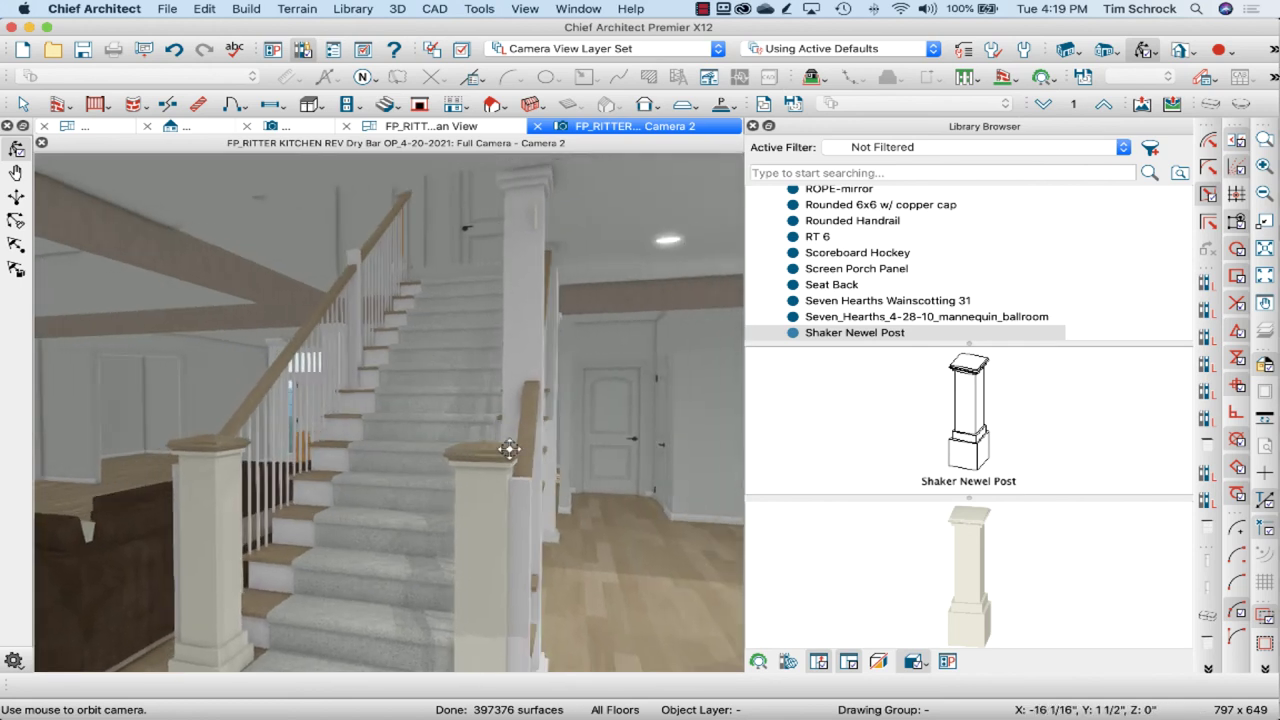
key(space)
click(477, 494)
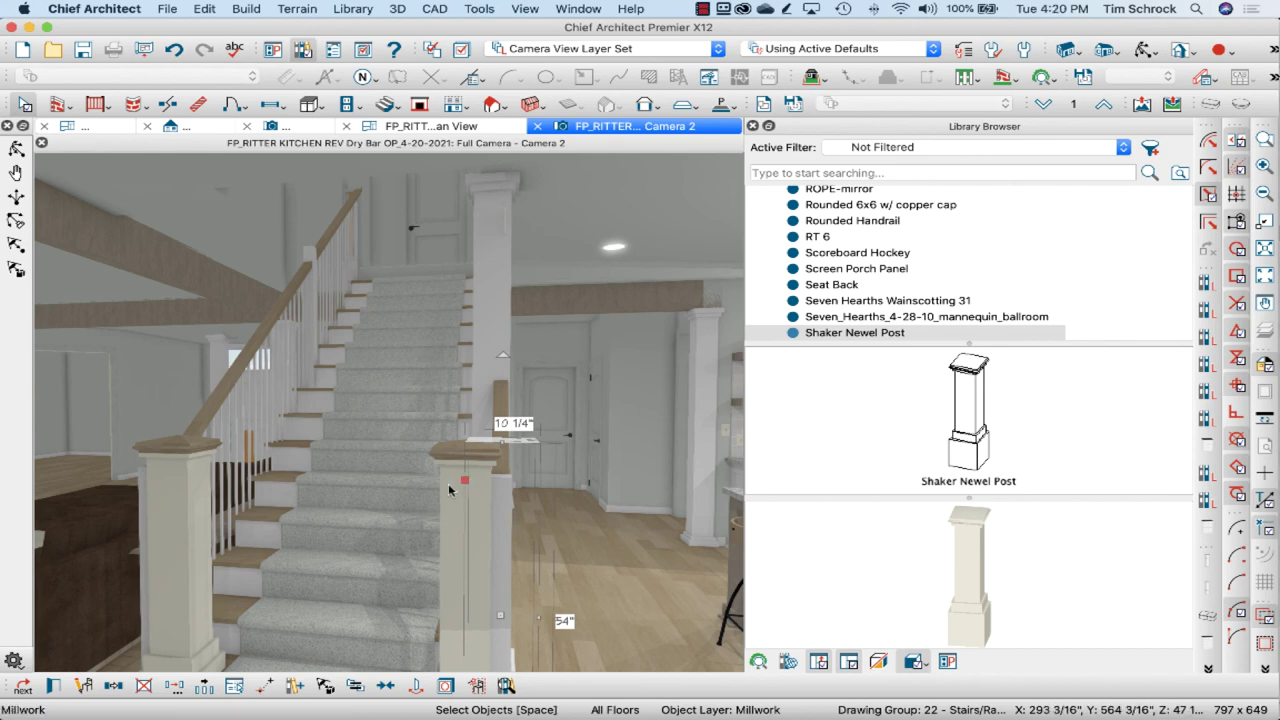
shift+click(190, 505)
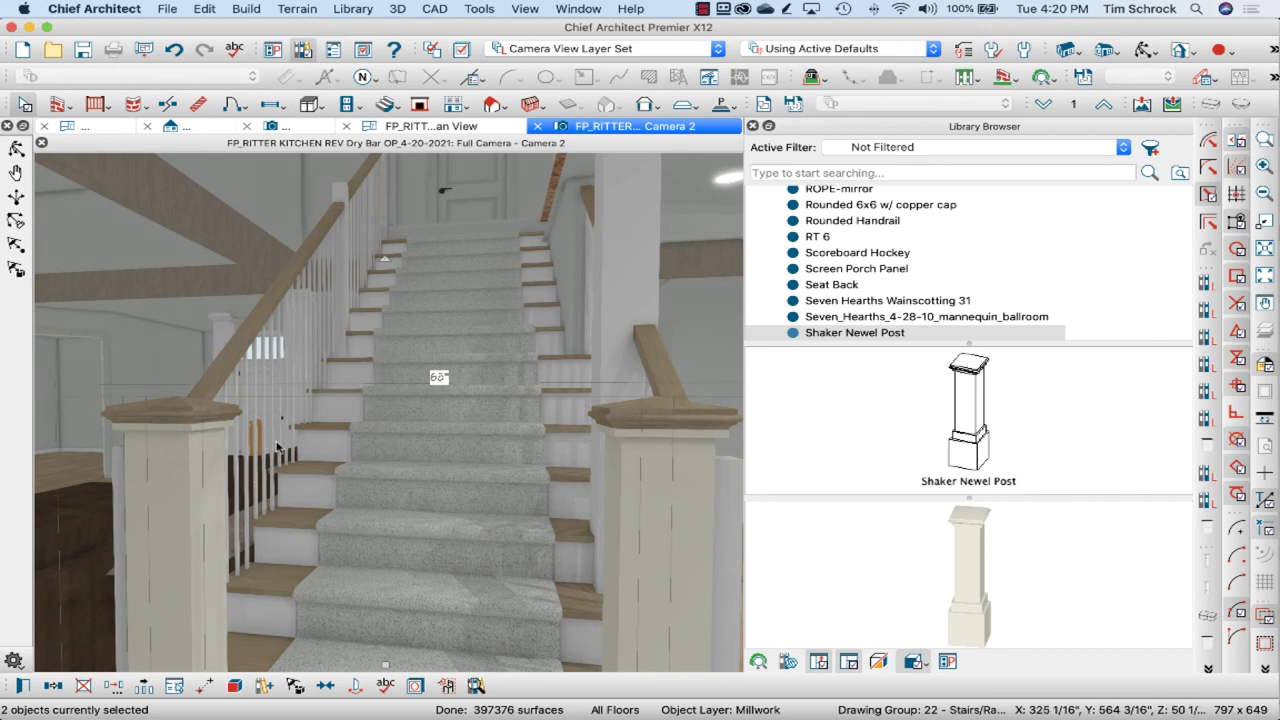
scroll(278, 447, down, 2)
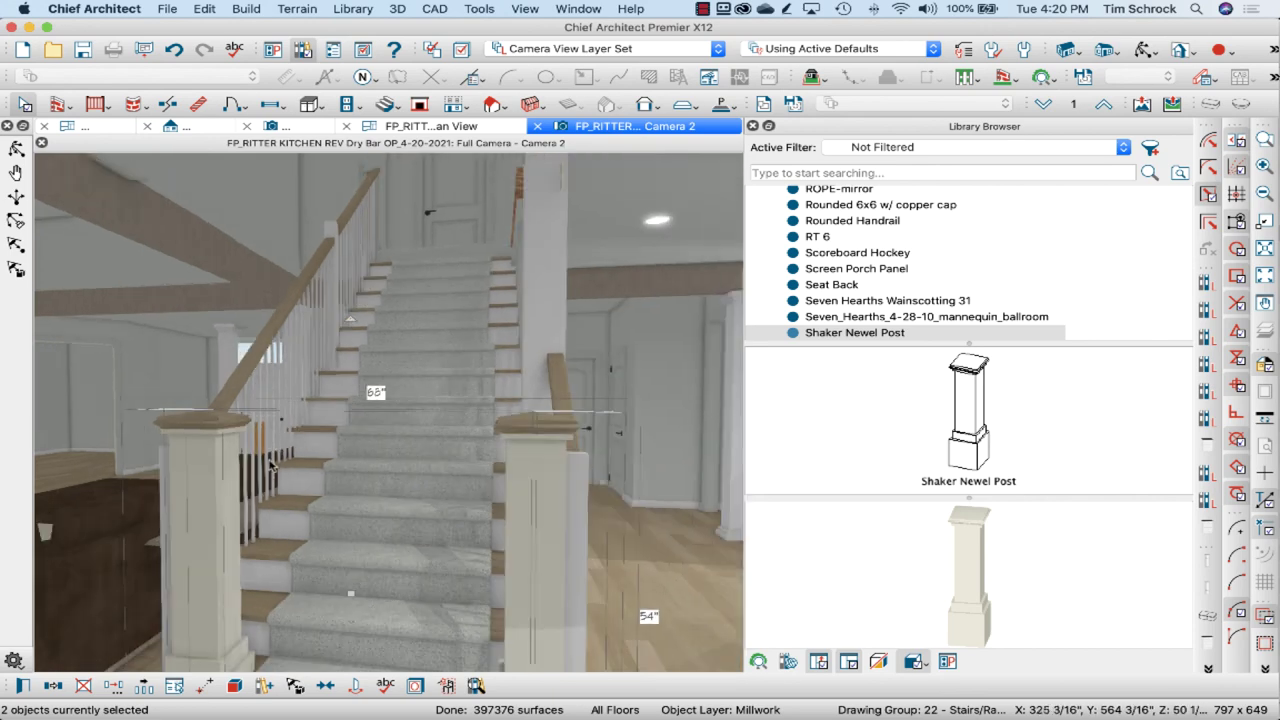
- Delete the right newel post and open the left post's Symbol Specification
click(520, 447)
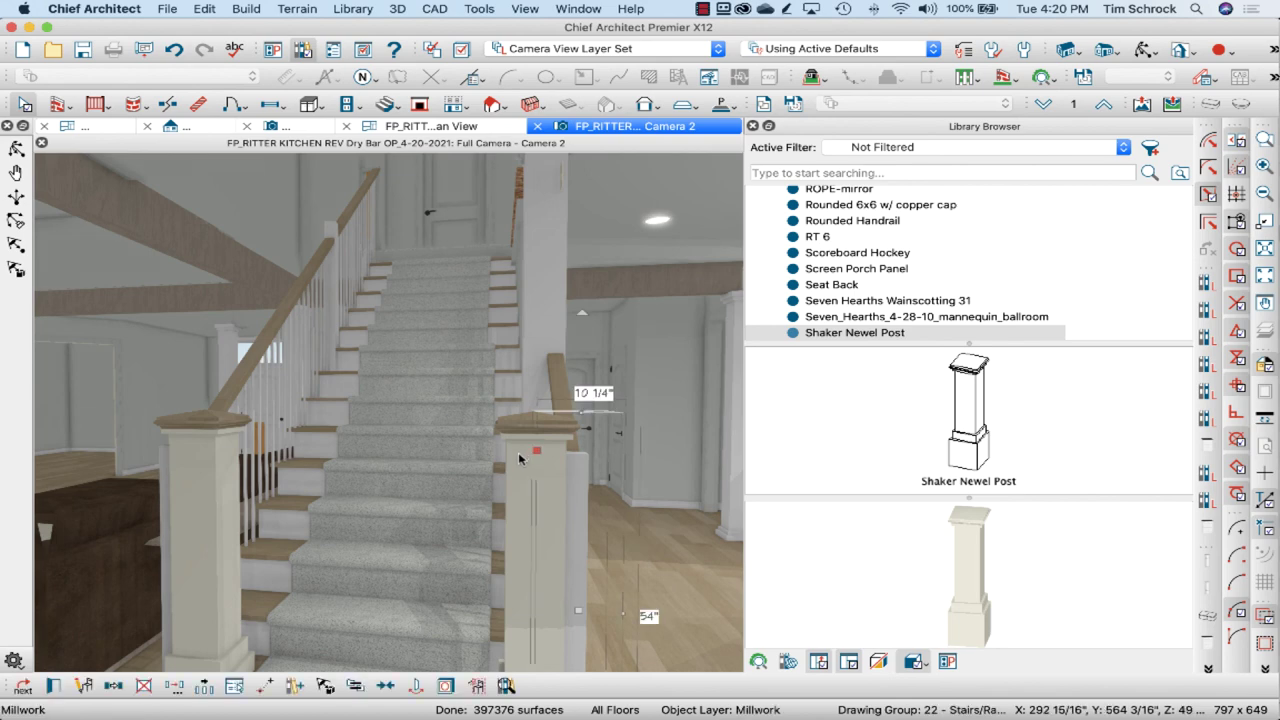
key(Delete)
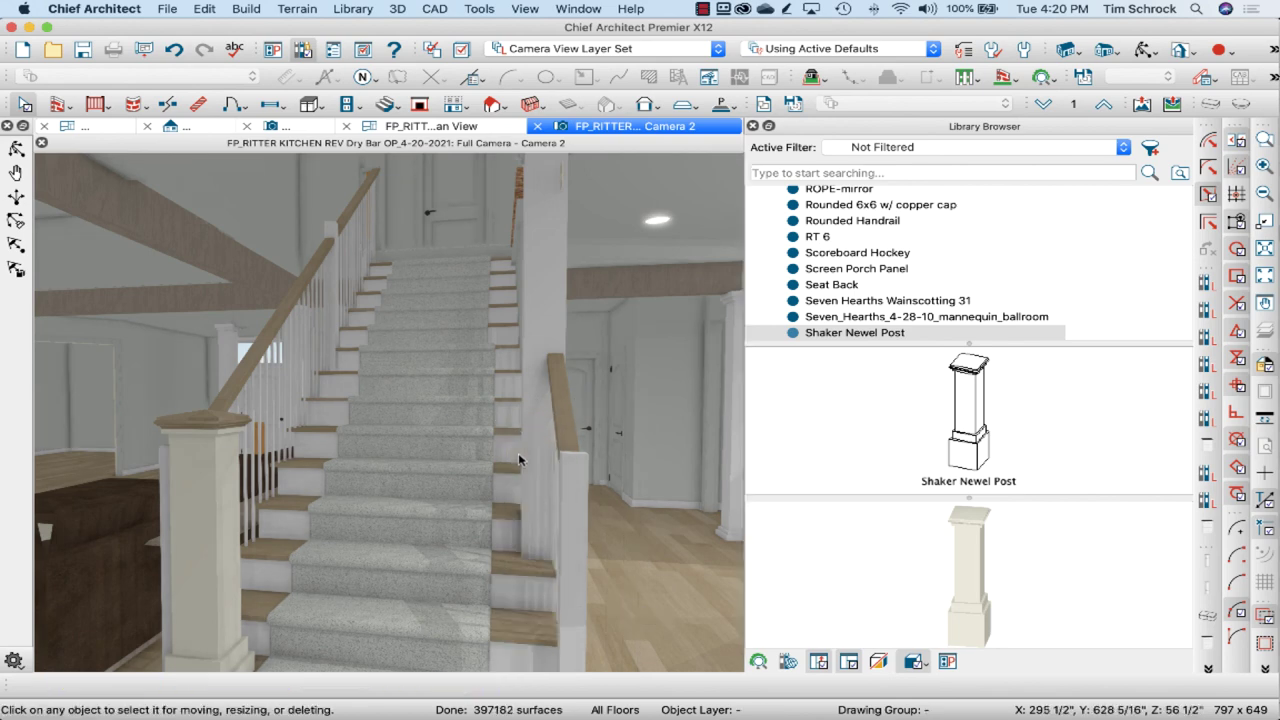
click(195, 466)
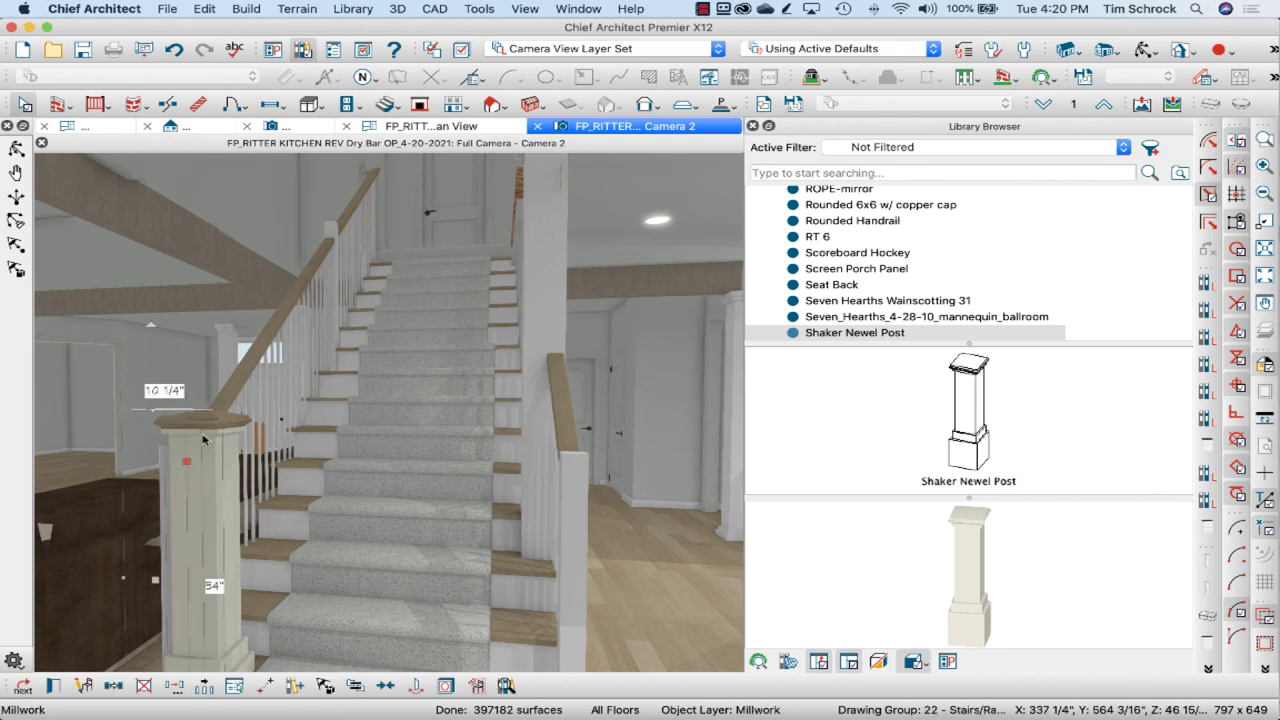
click(86, 687)
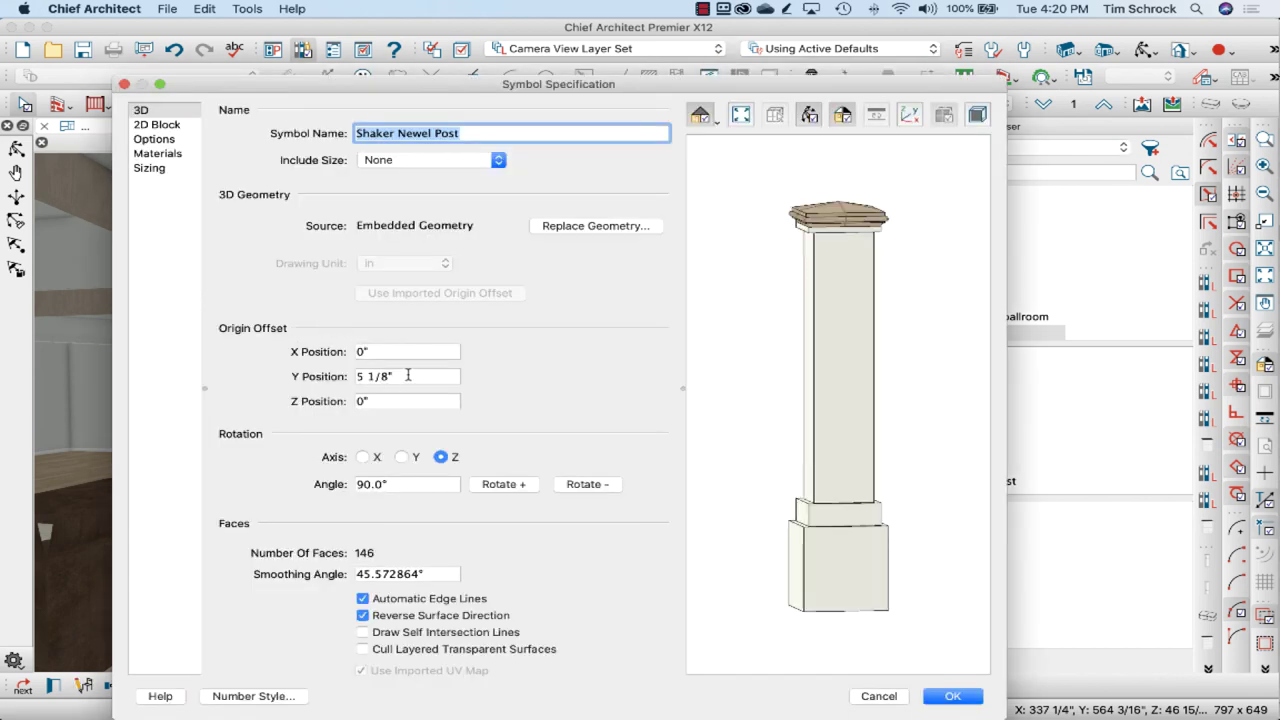
- Change the library Shaker Newel Post's Origin Offset Y Position from 5 1/8" to 0
drag(407, 375, 349, 378)
key(Return)
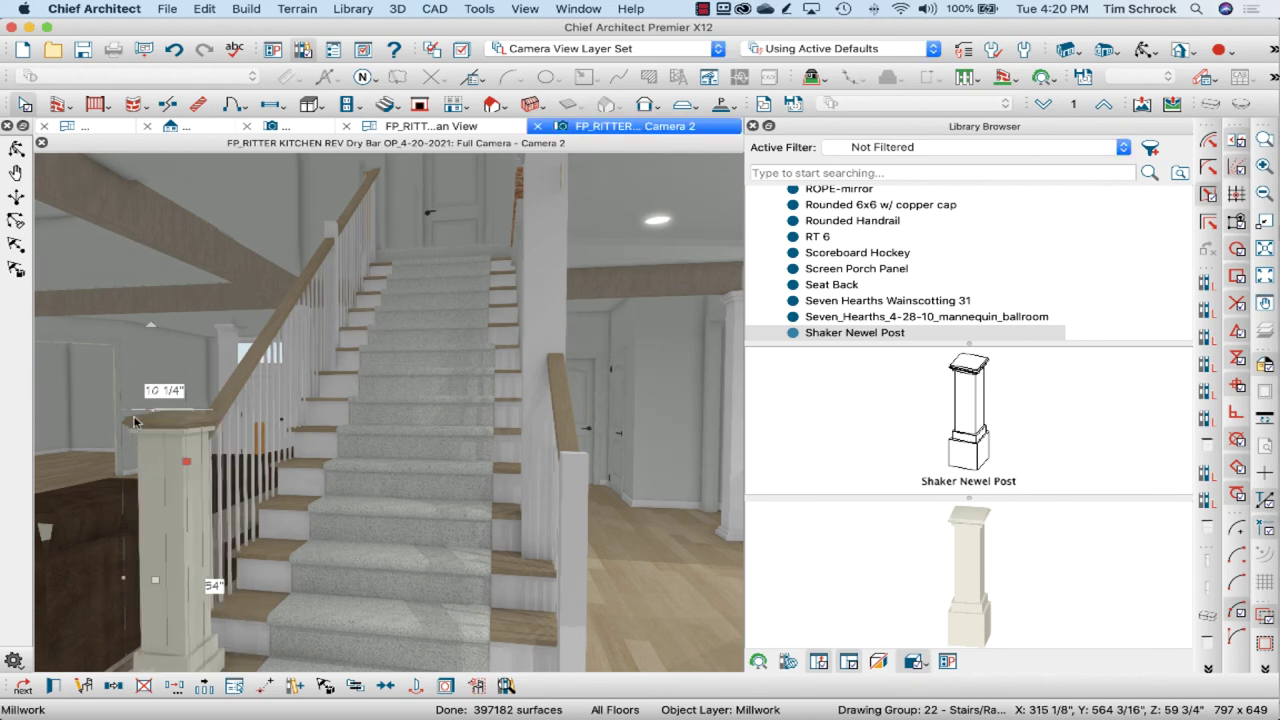
right_click(847, 333)
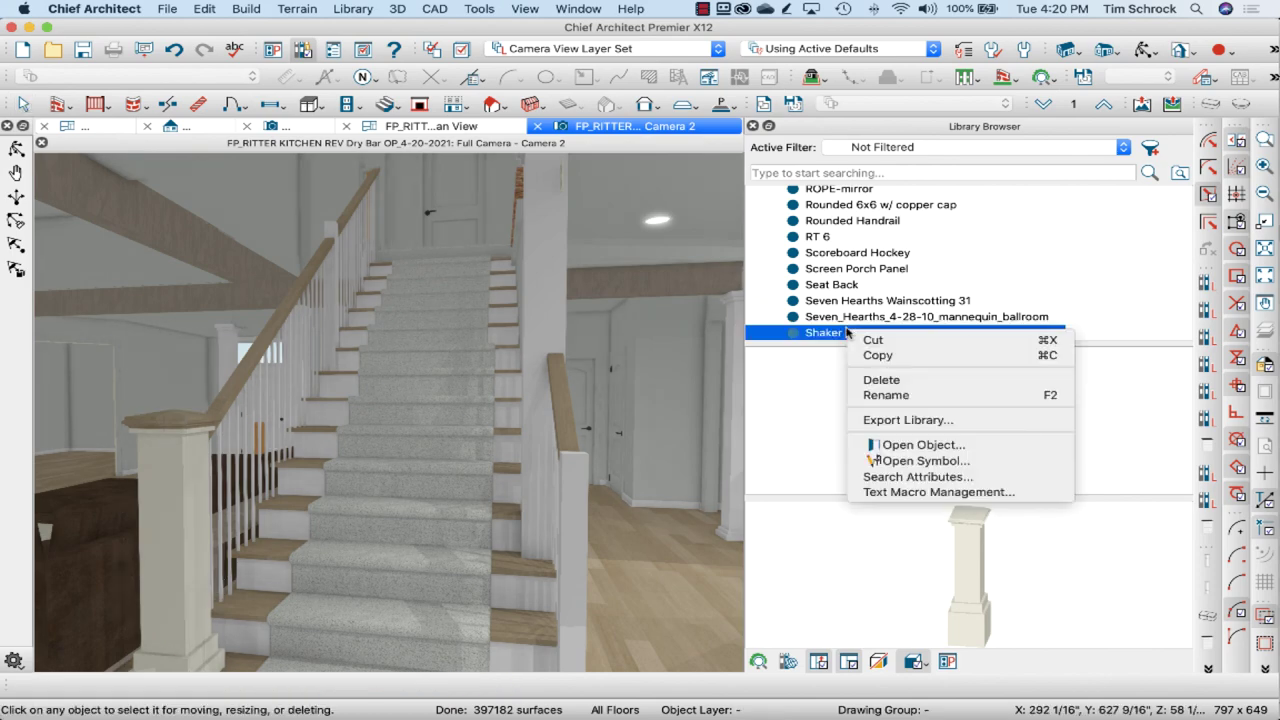
click(899, 461)
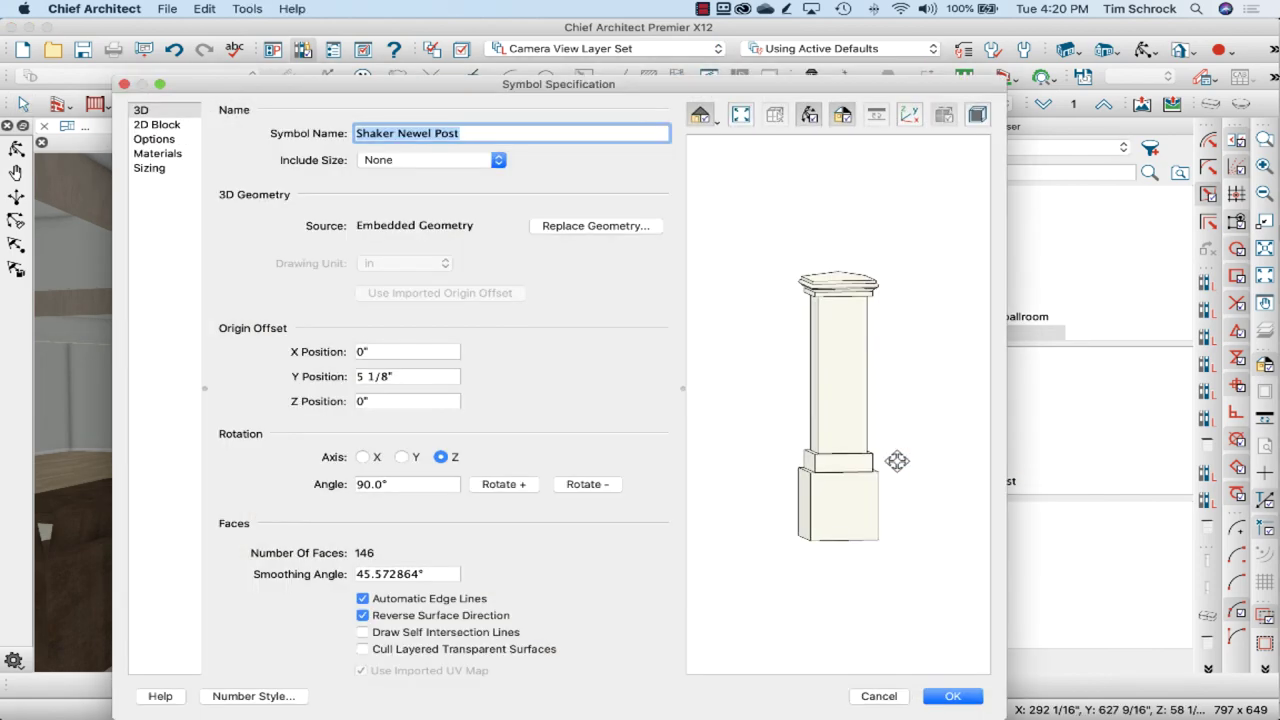
double_click(403, 376)
text(5 1/8")
drag(460, 376, 333, 376)
text(0)
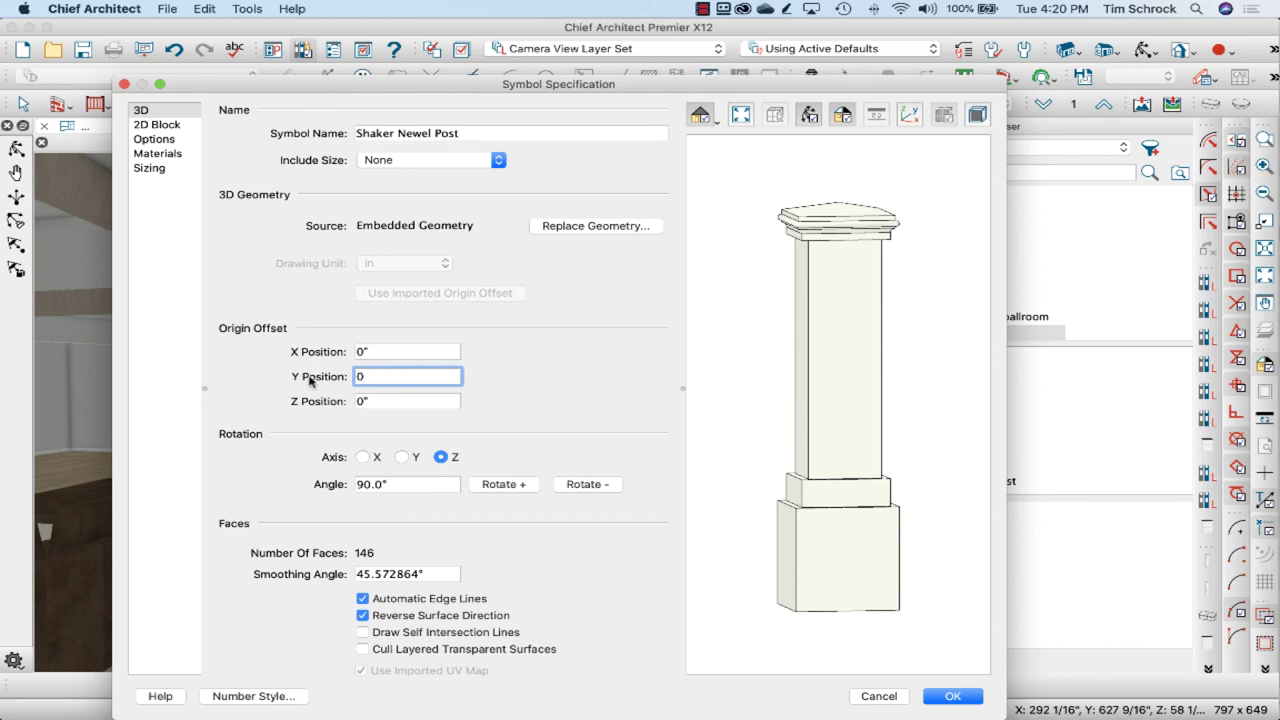
click(962, 698)
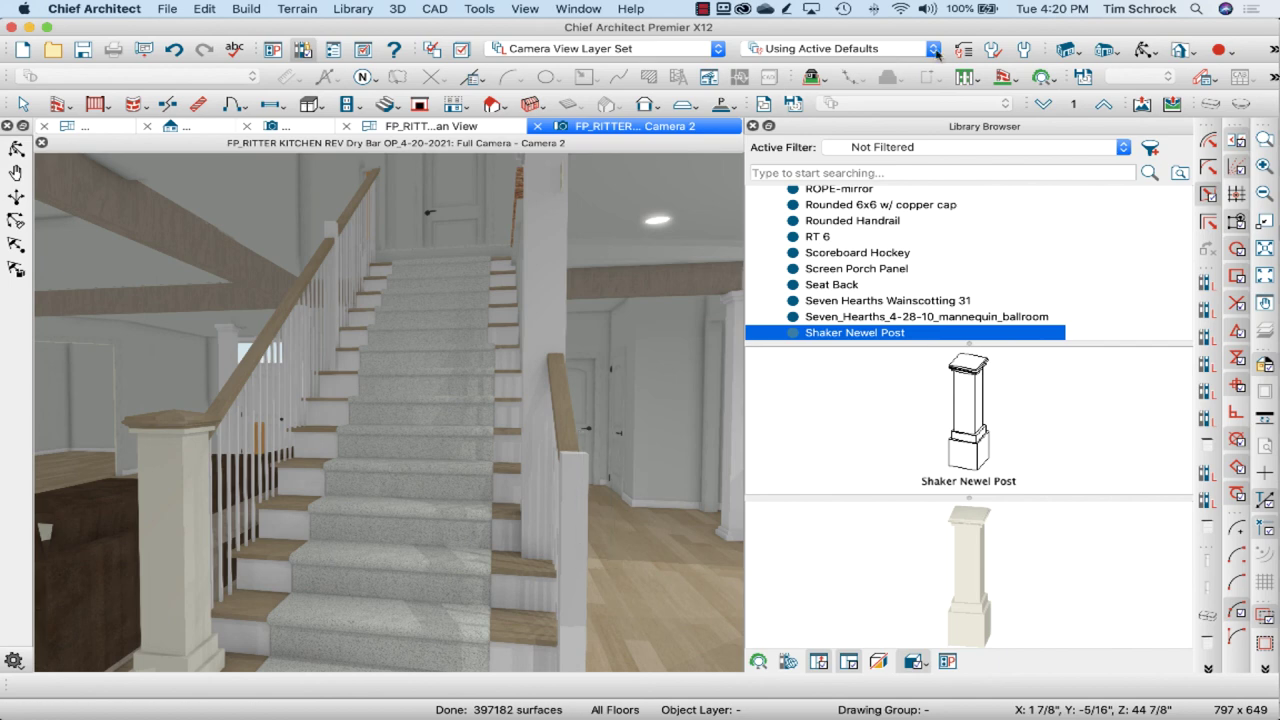
- Sample Color - White from the model and paint the stair-base newel post with it
click(1274, 49)
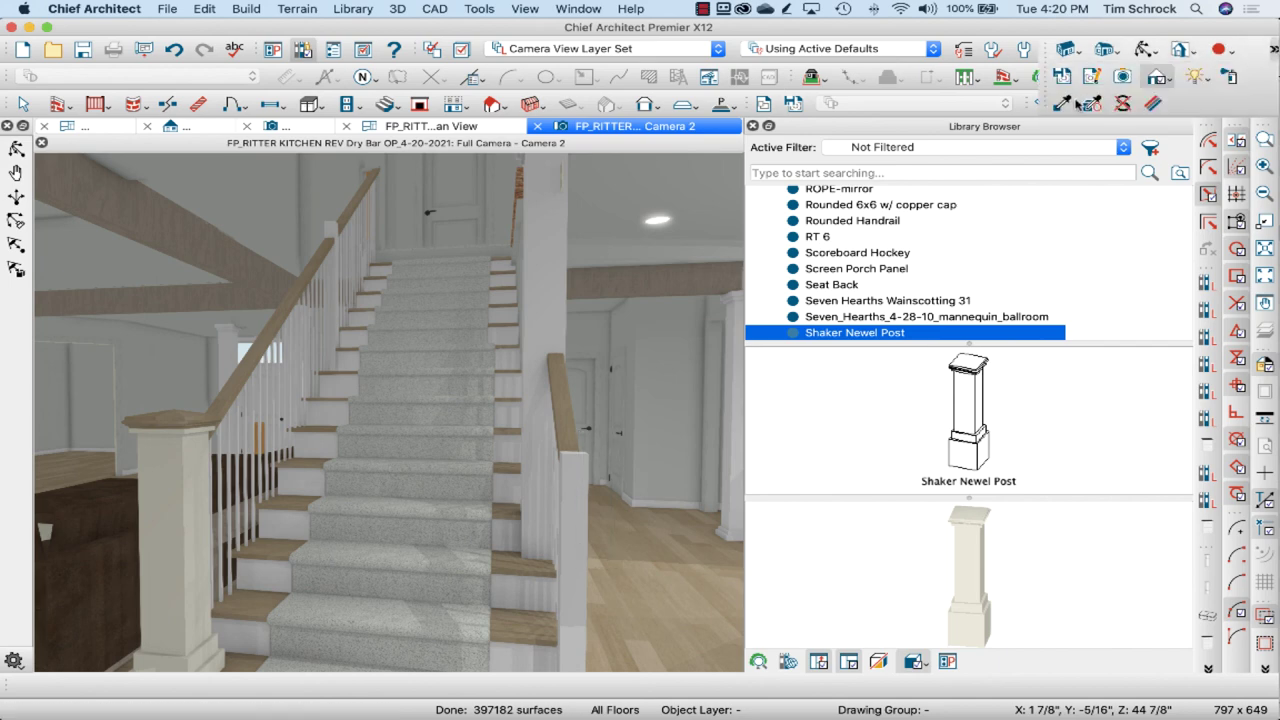
click(1062, 105)
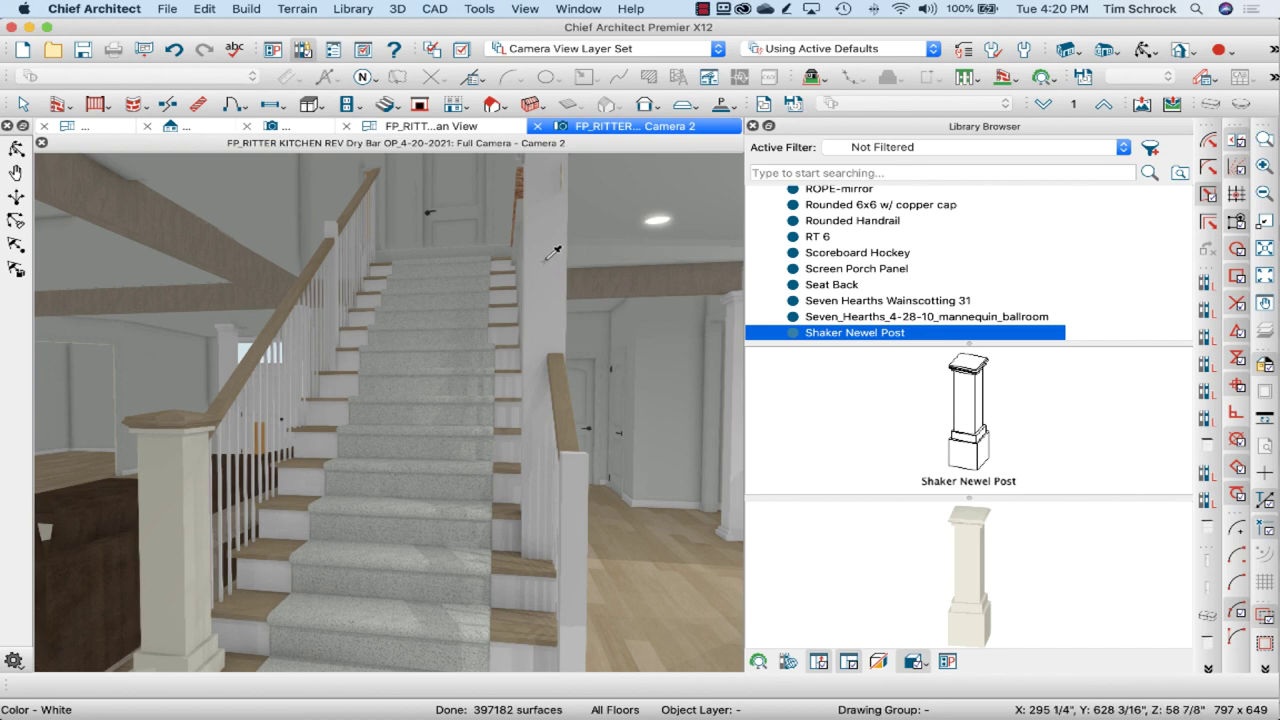
click(553, 262)
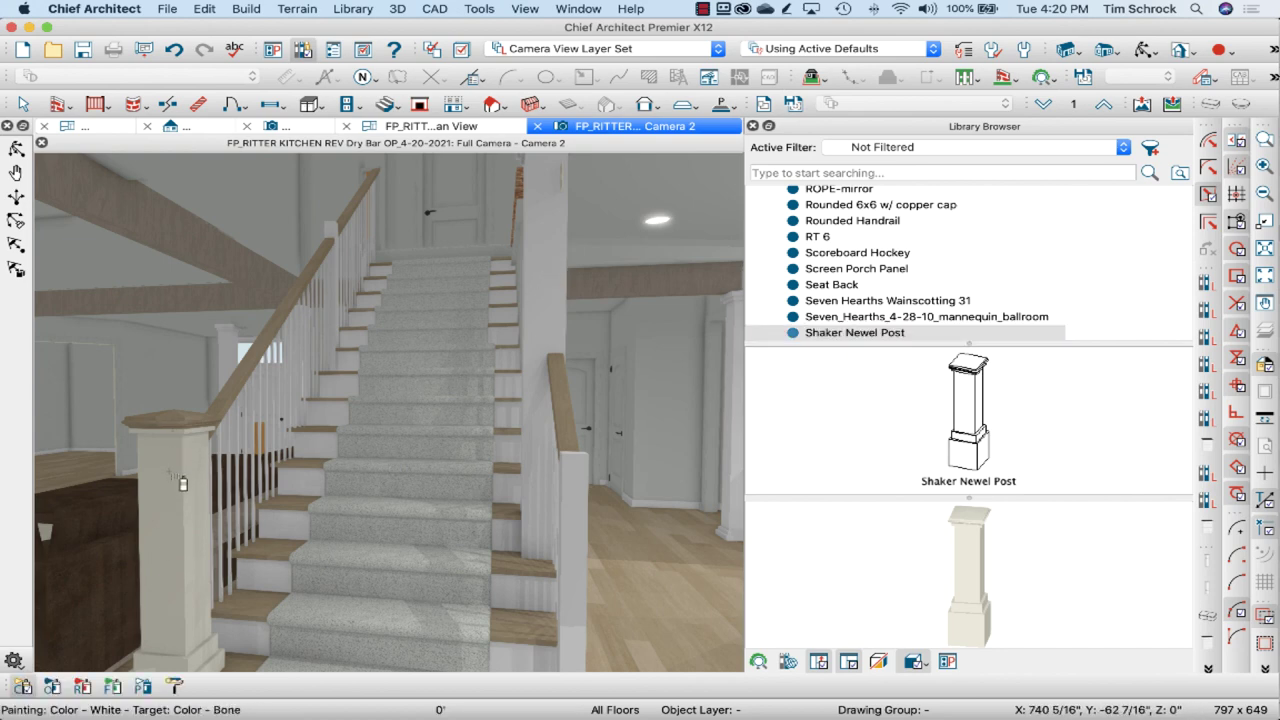
click(182, 484)
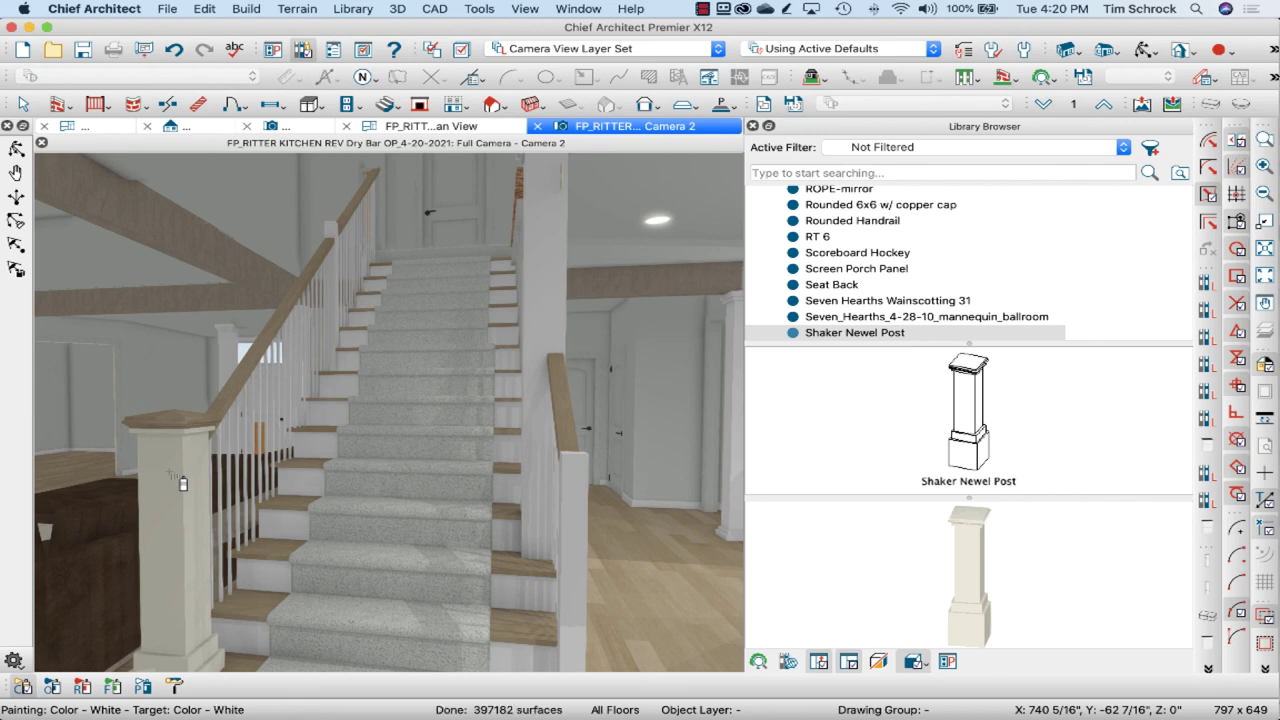
click(240, 668)
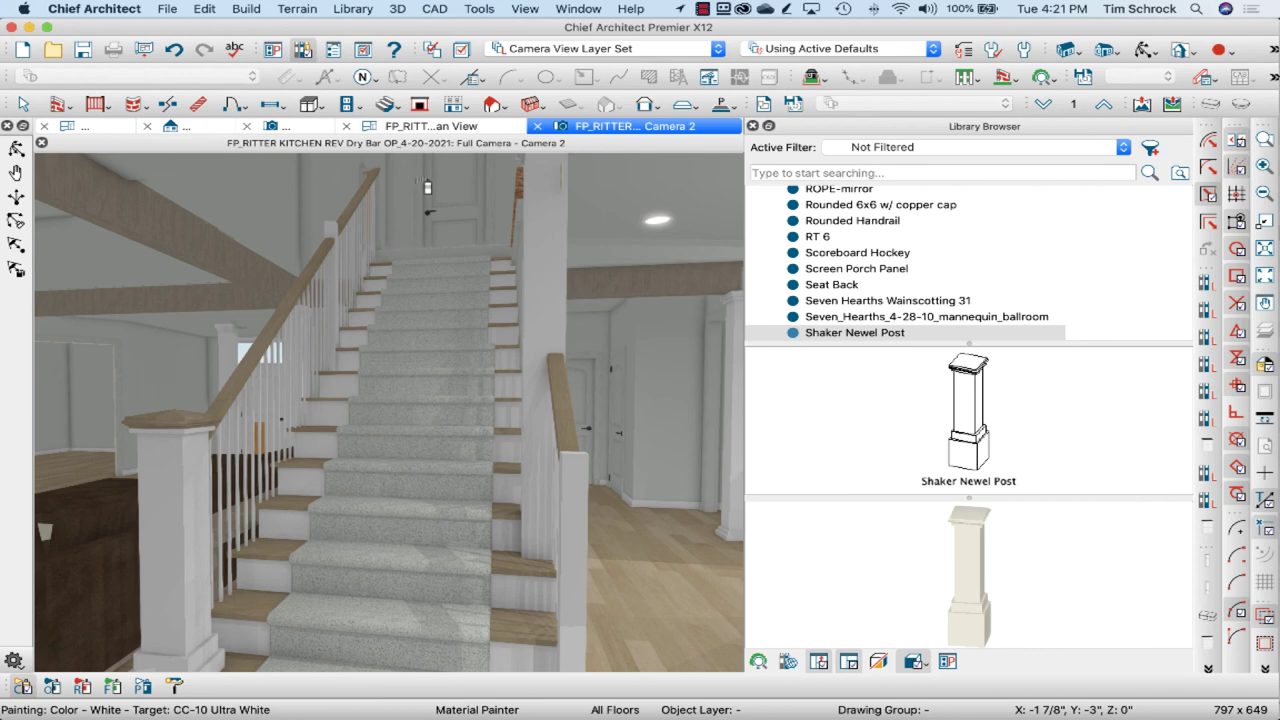
- Copy-reflect the newel post across the stair in plan, then show Camera 2 without the Library Browser
key(space)
click(421, 127)
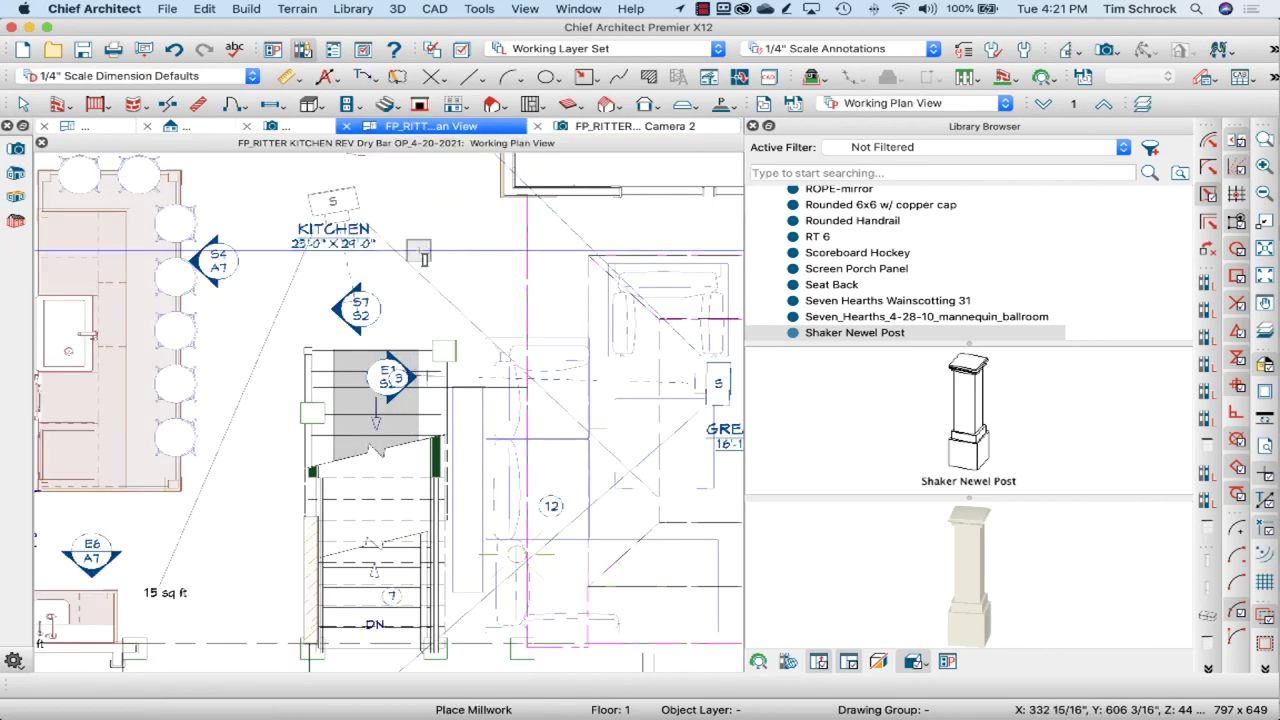
click(446, 349)
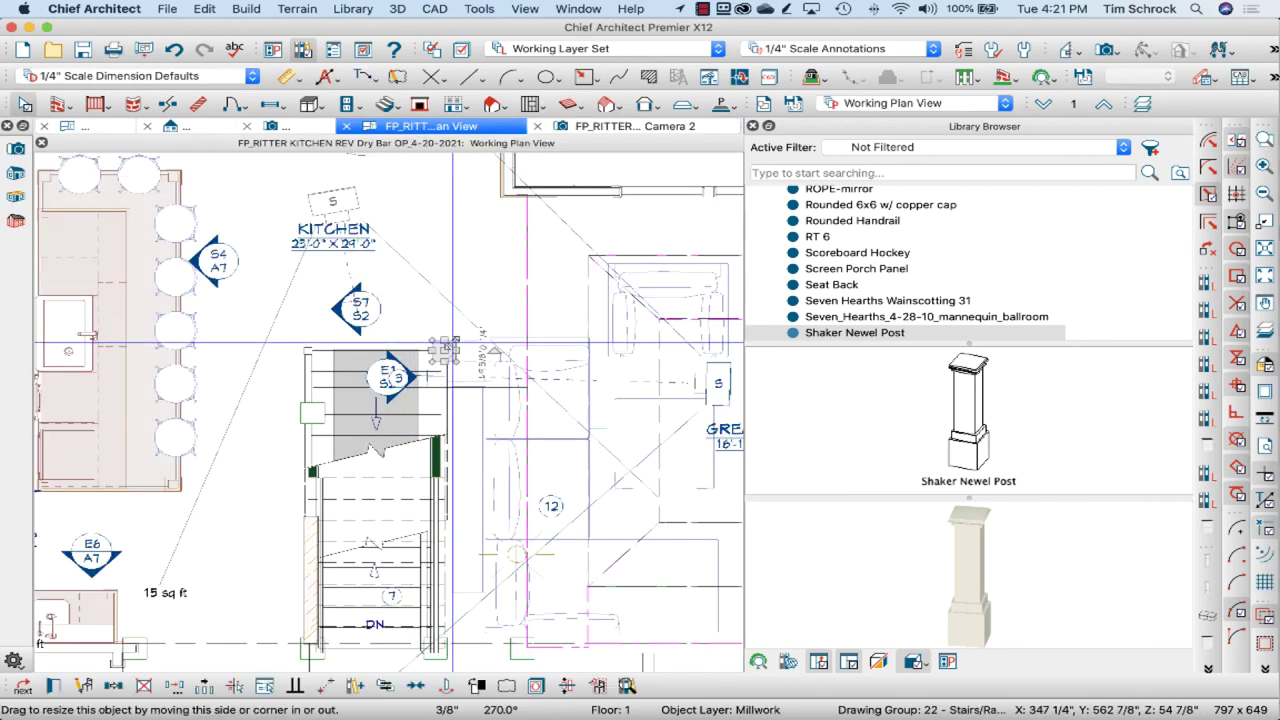
click(113, 688)
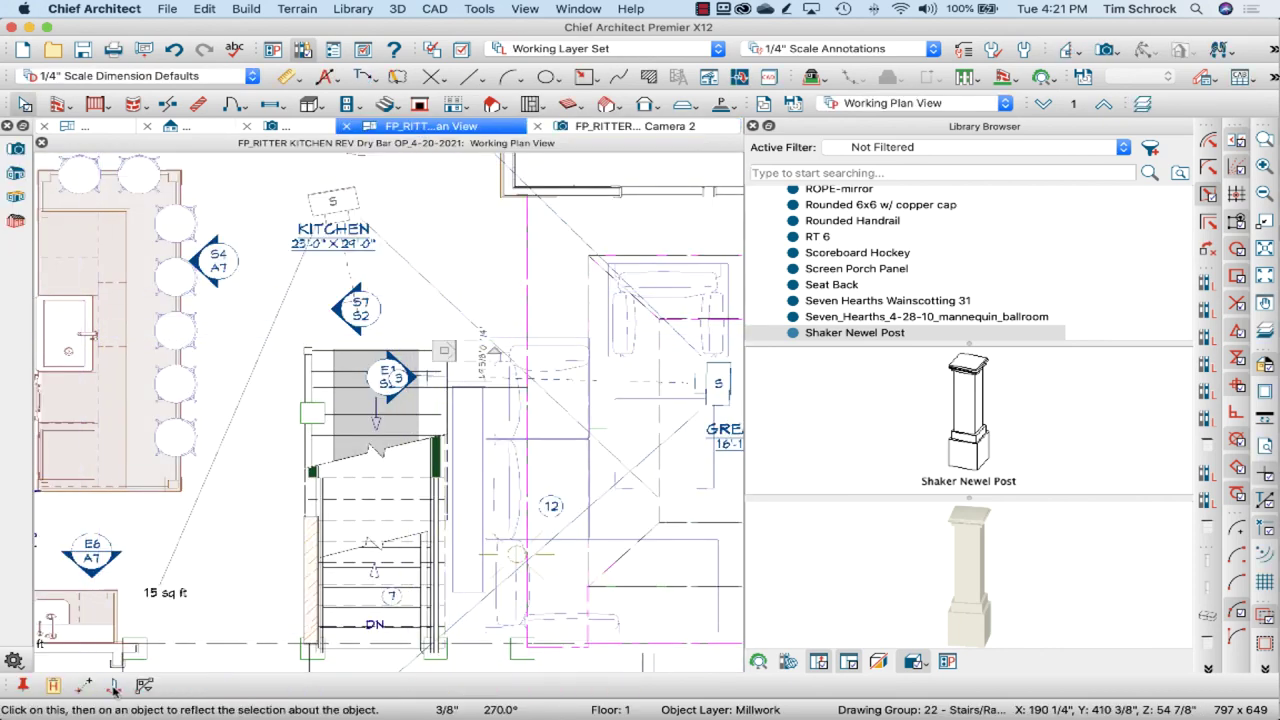
click(388, 402)
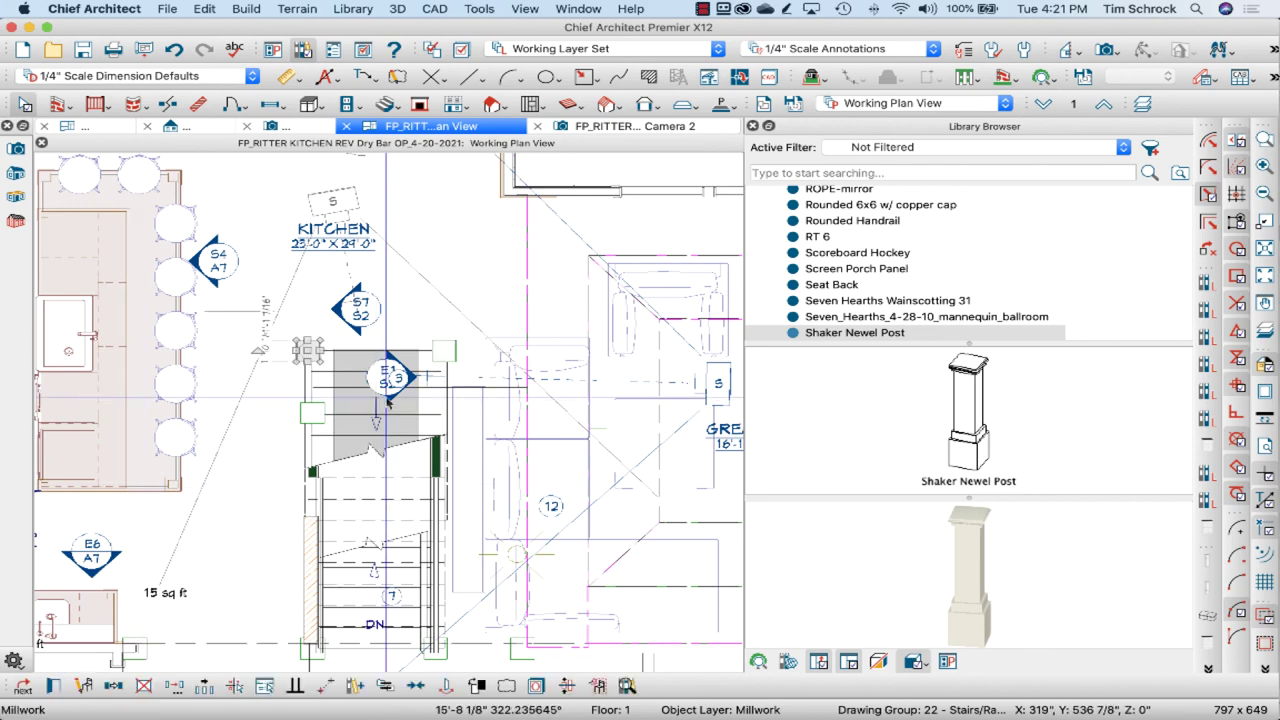
click(641, 127)
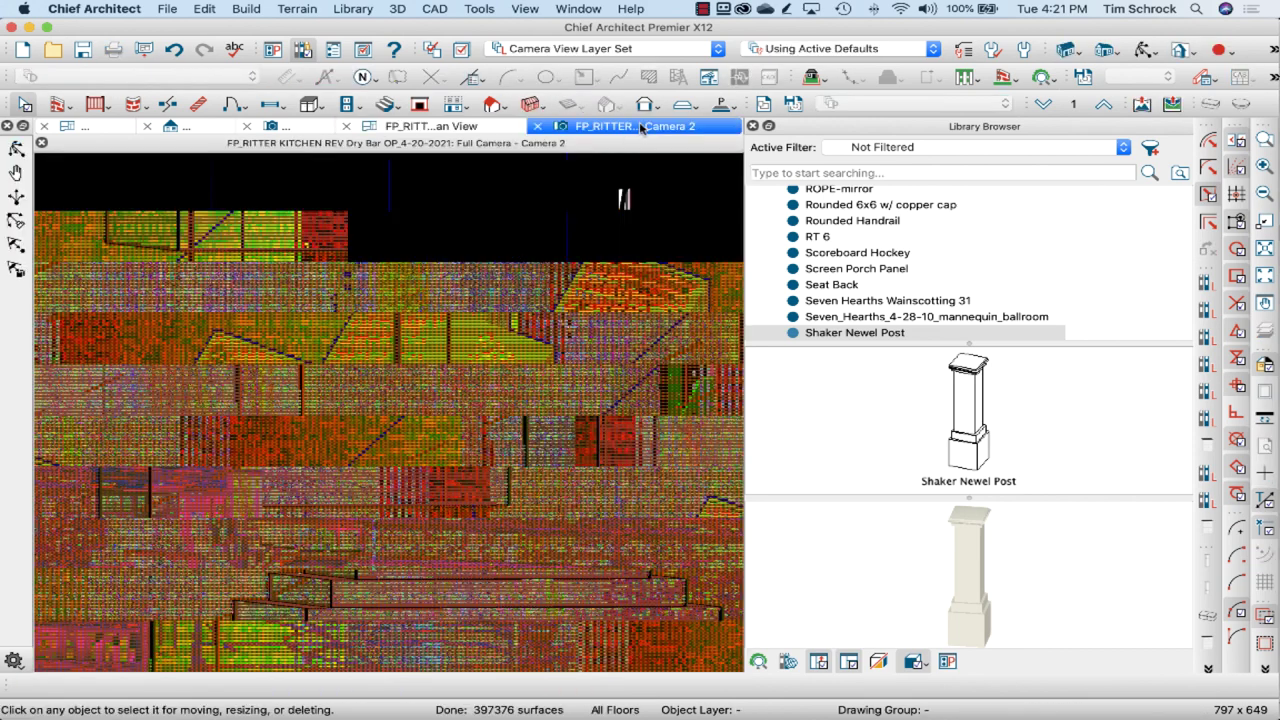
click(753, 126)
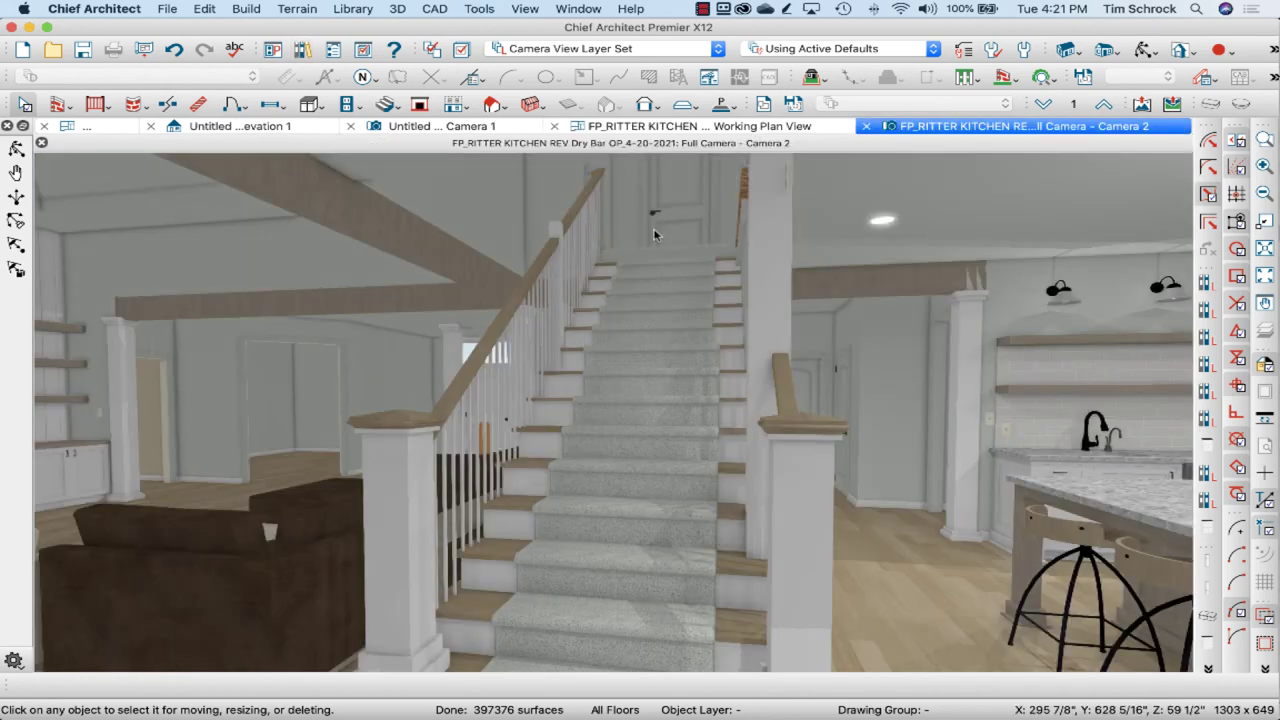
scroll(627, 343, down, 1)
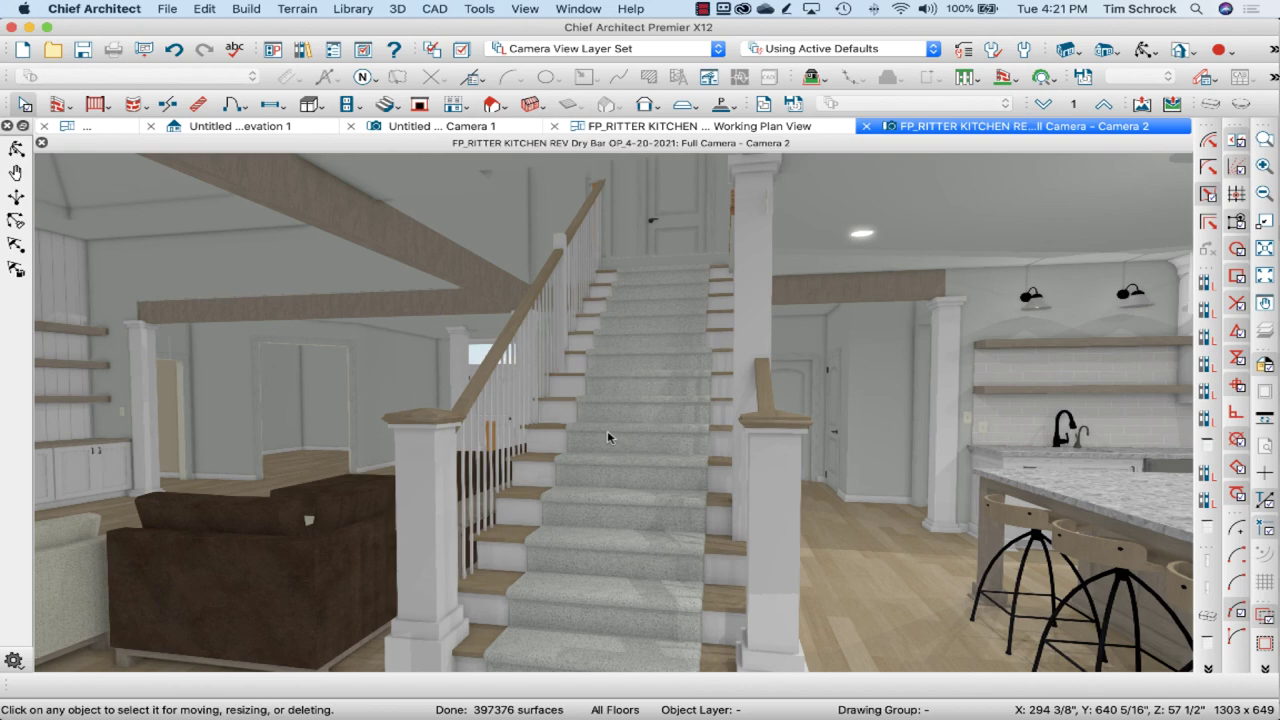
click(590, 364)
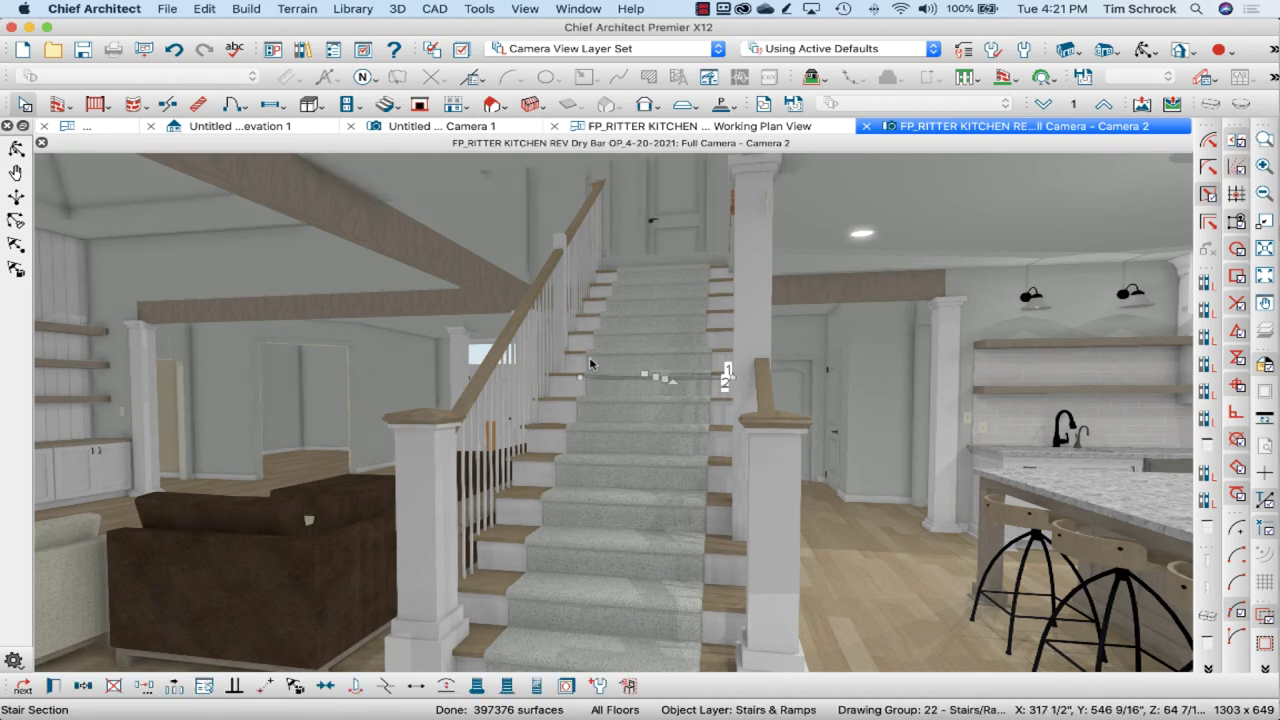
double_click(590, 364)
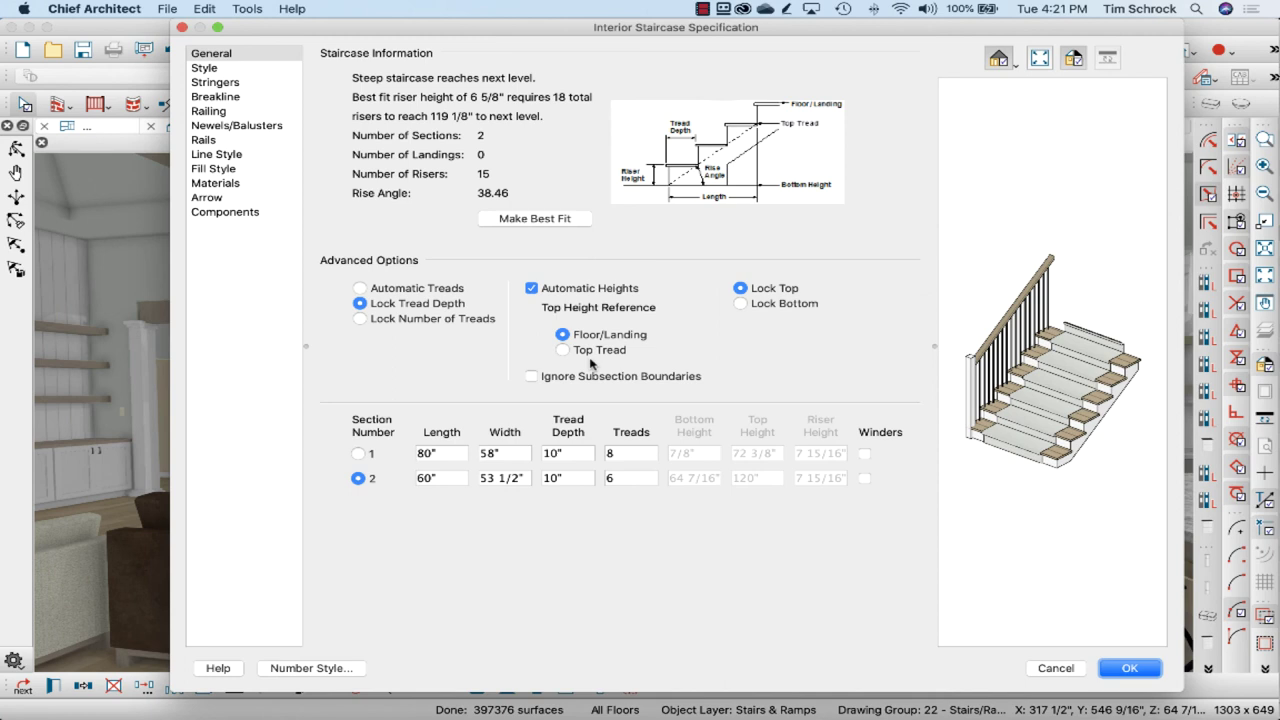
click(243, 128)
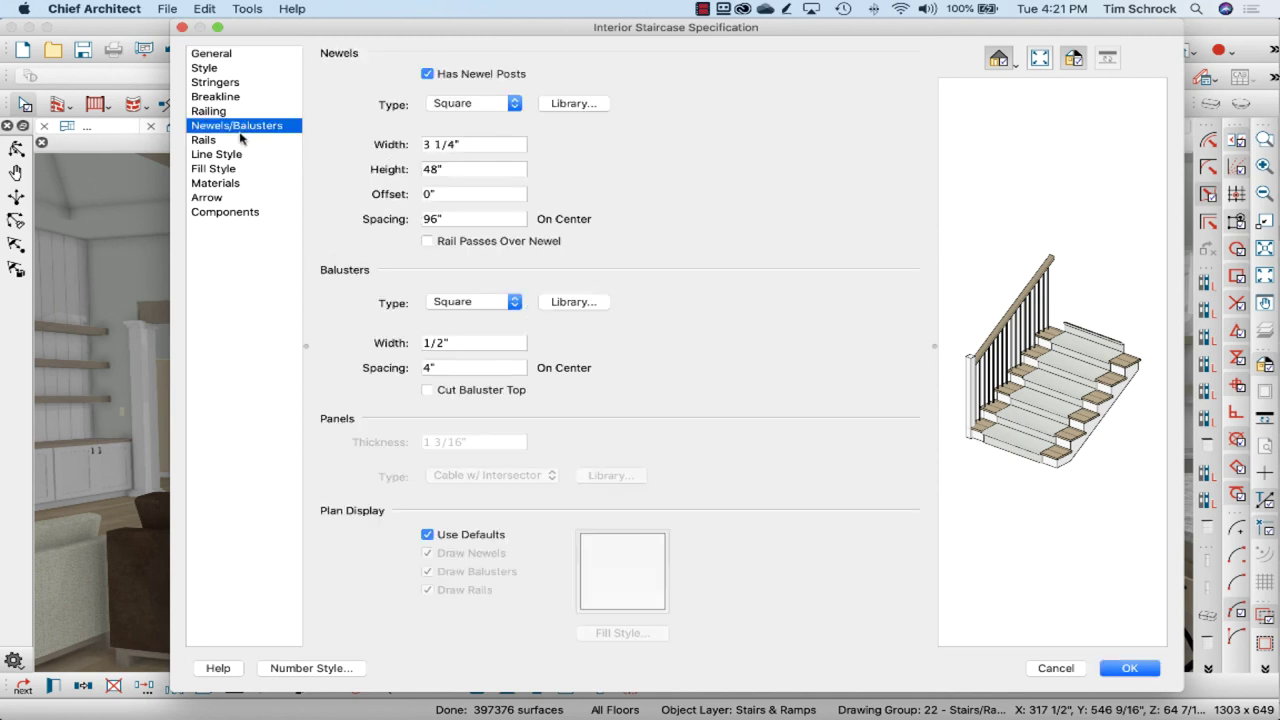
click(468, 241)
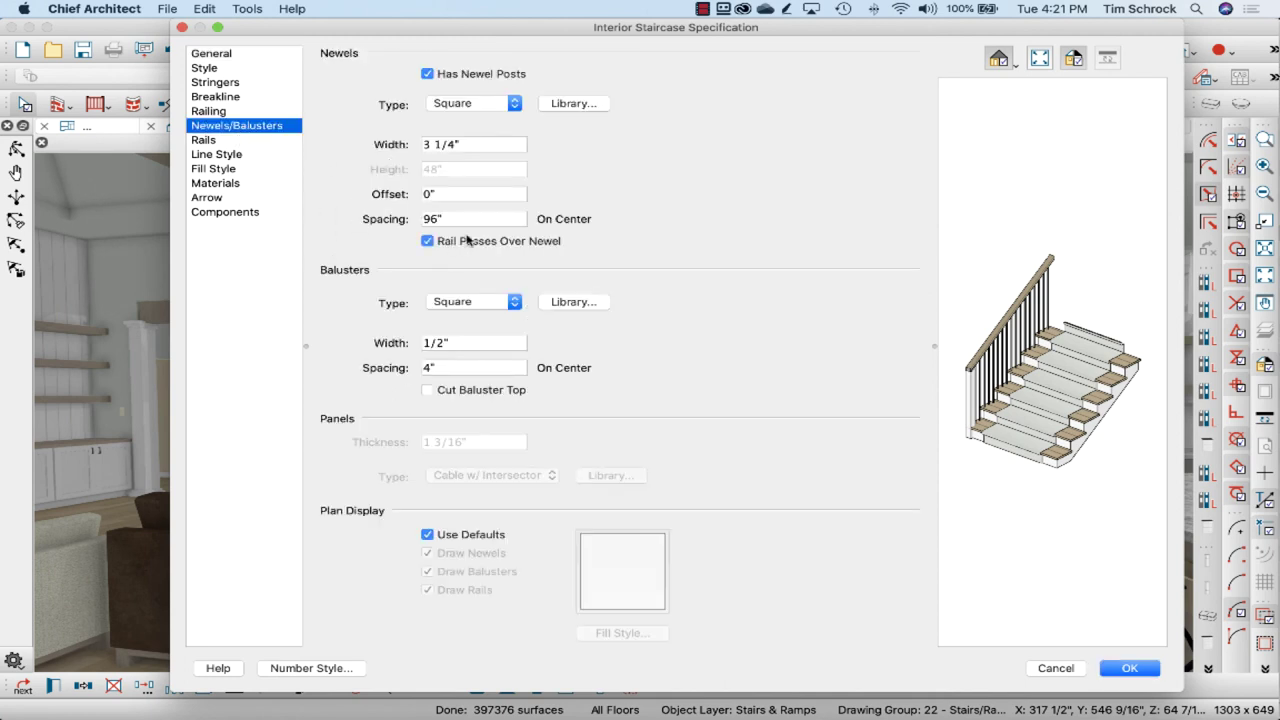
click(1129, 668)
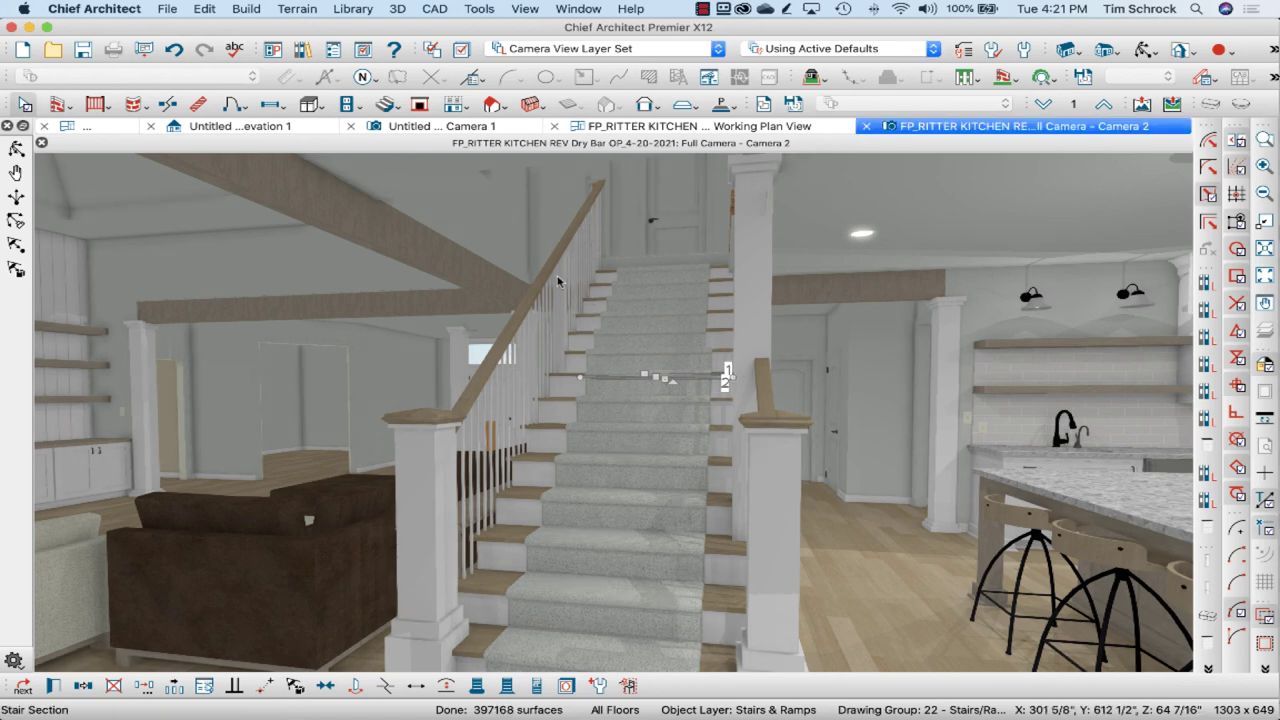
key(Escape)
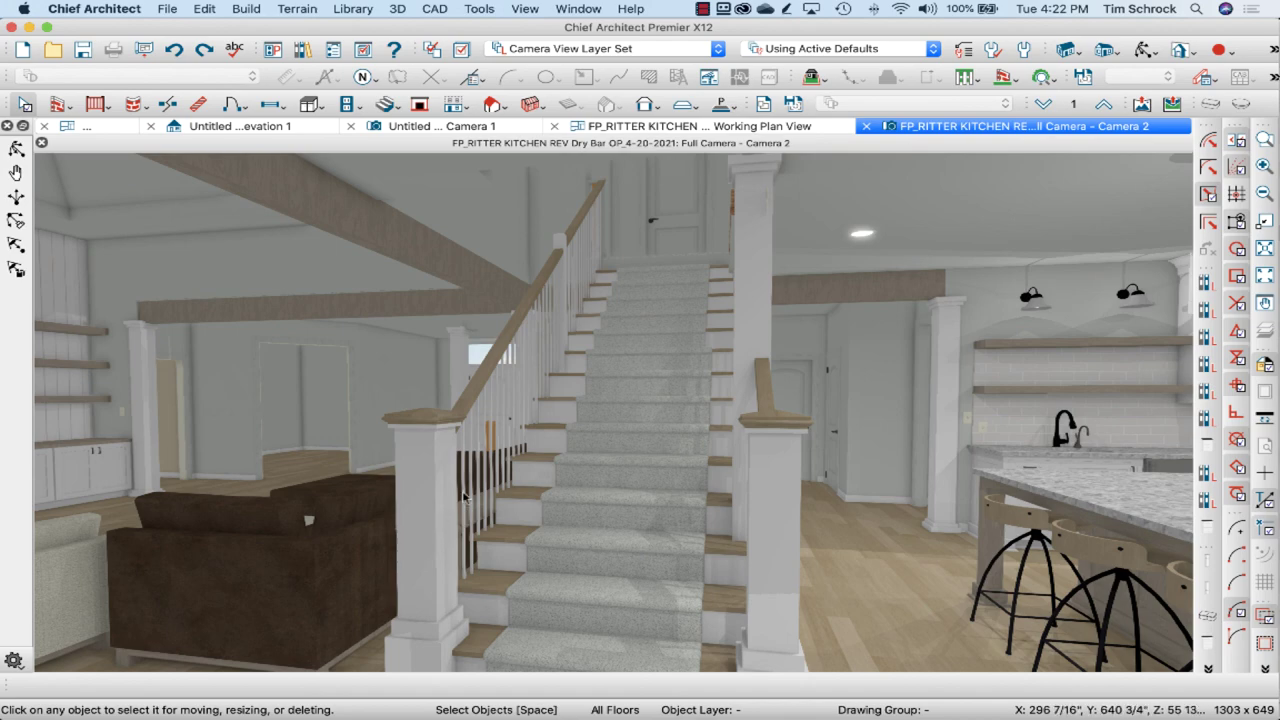
click(573, 382)
double_click(573, 382)
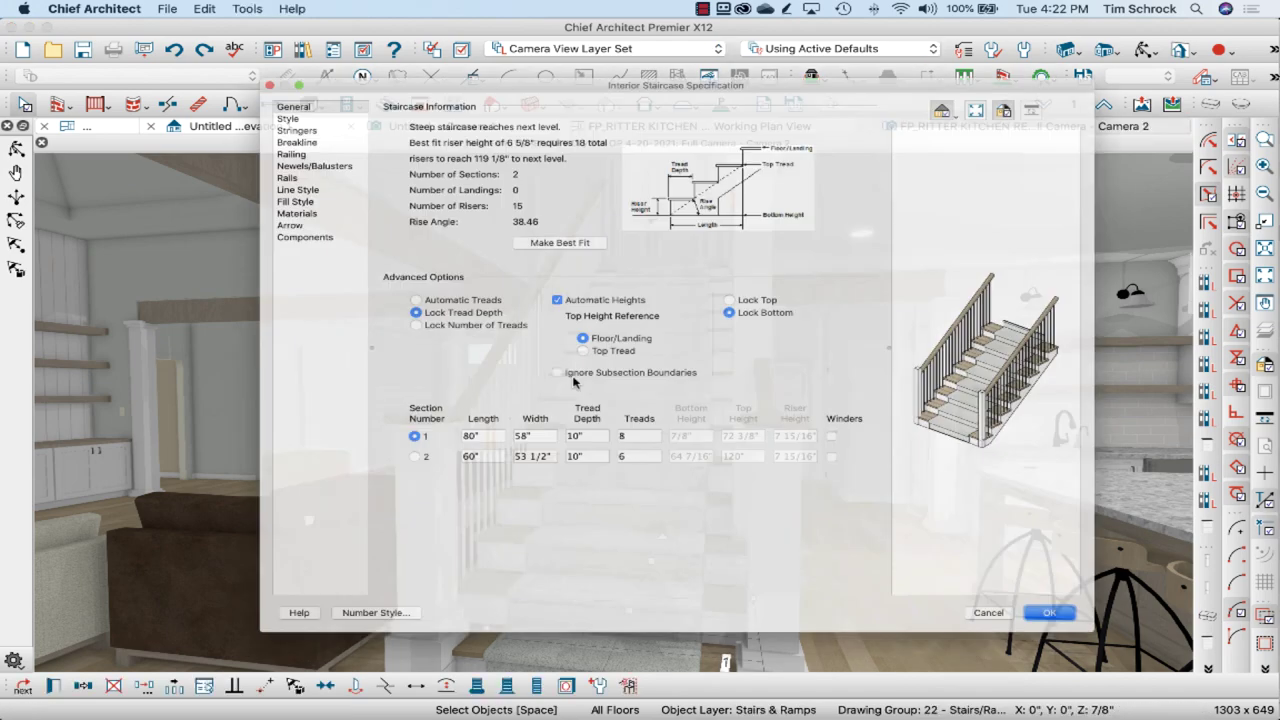
click(250, 128)
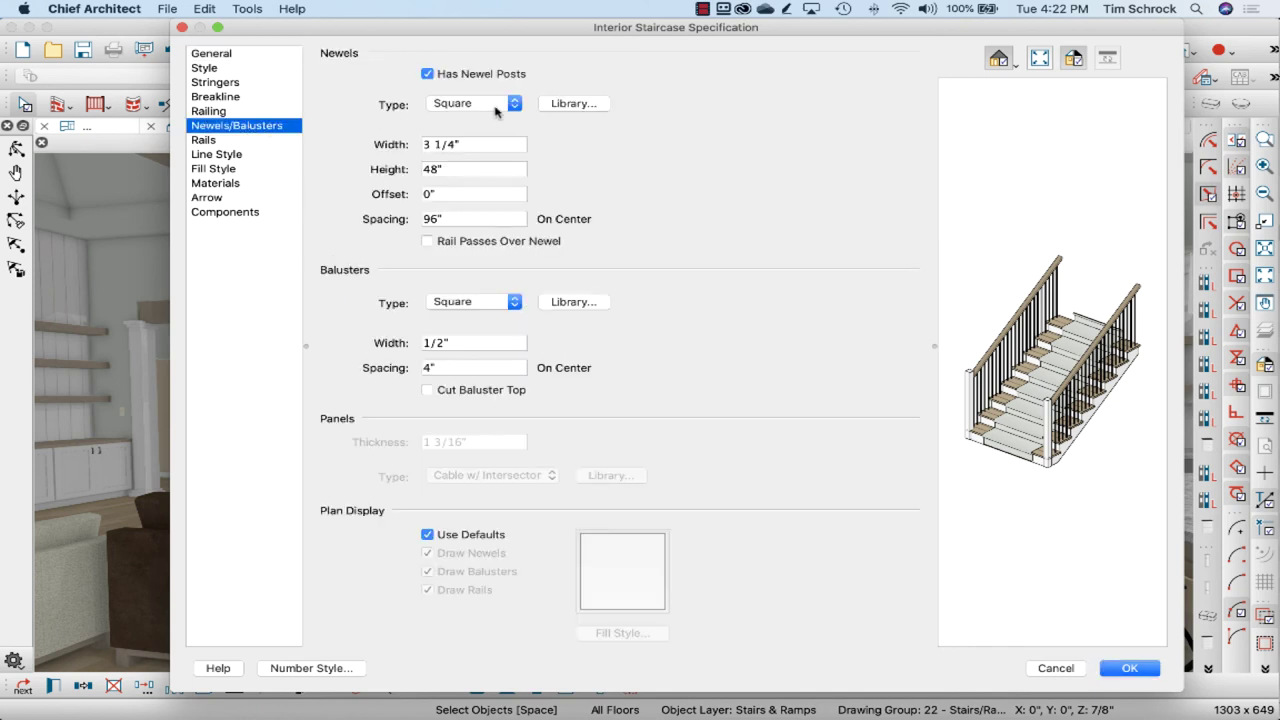
click(566, 103)
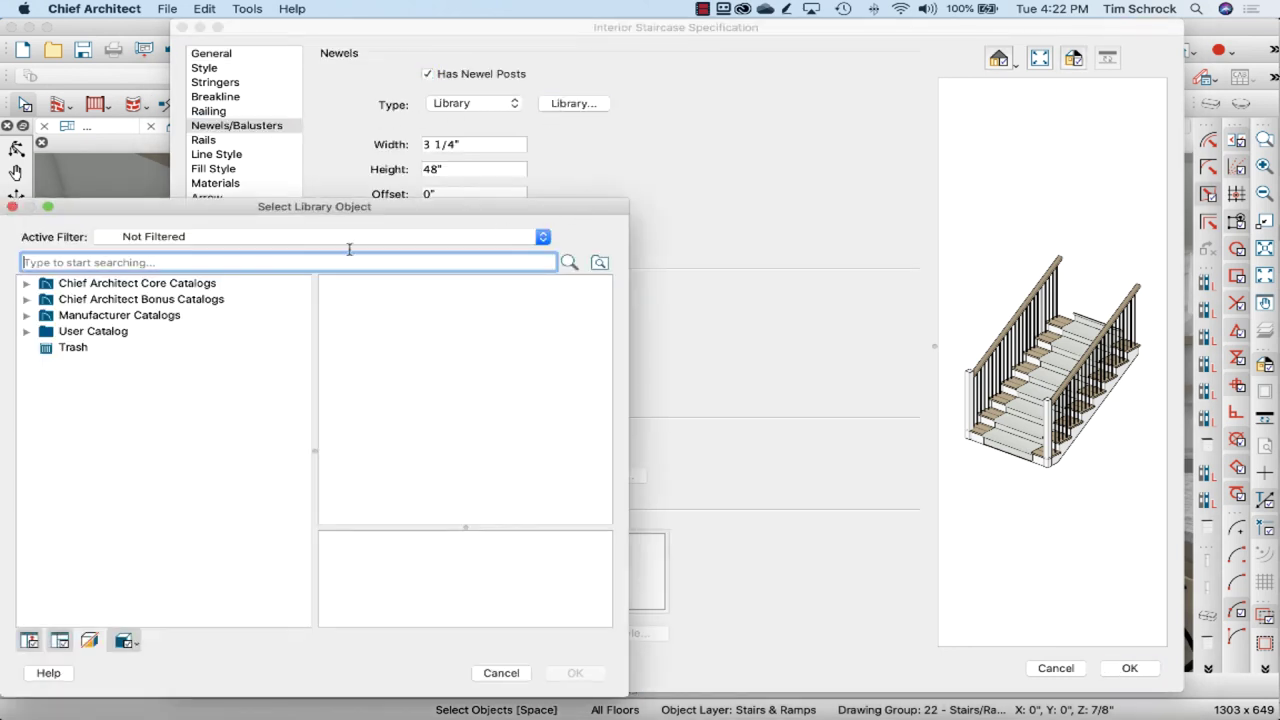
click(26, 331)
scroll(175, 397, down, 5)
scroll(175, 397, down, 8)
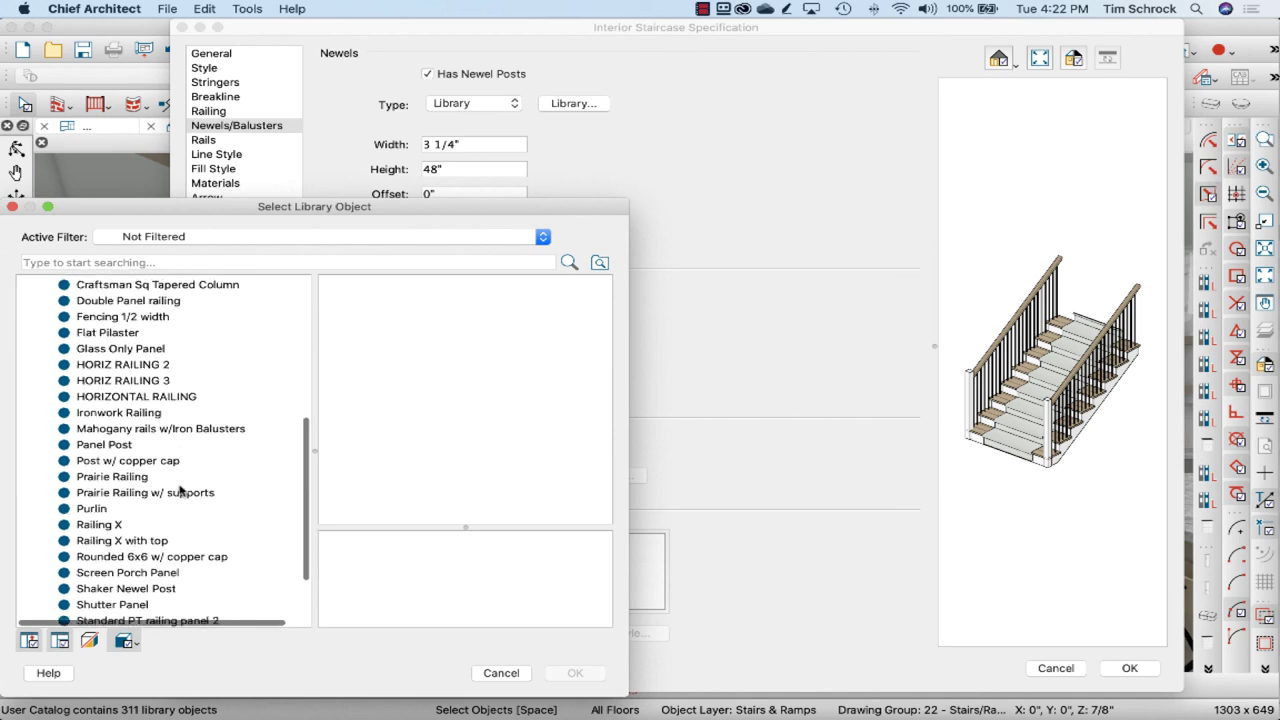
click(124, 491)
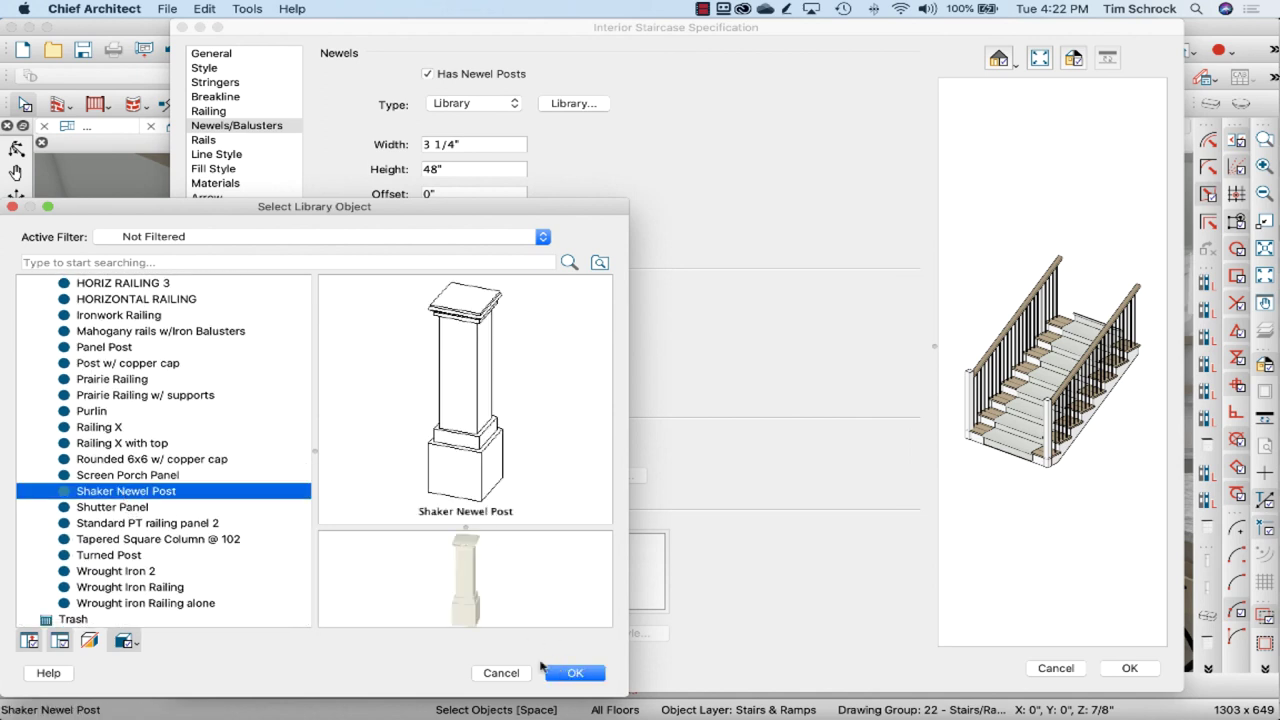
click(497, 672)
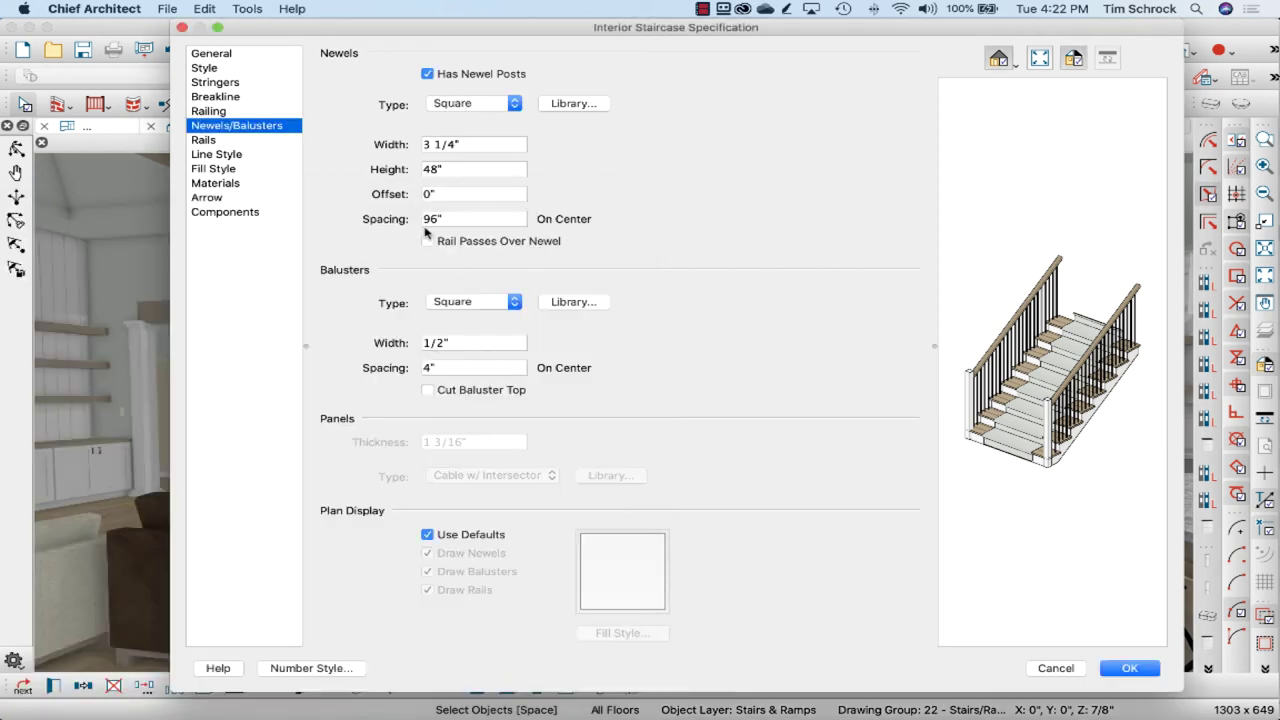
click(1124, 672)
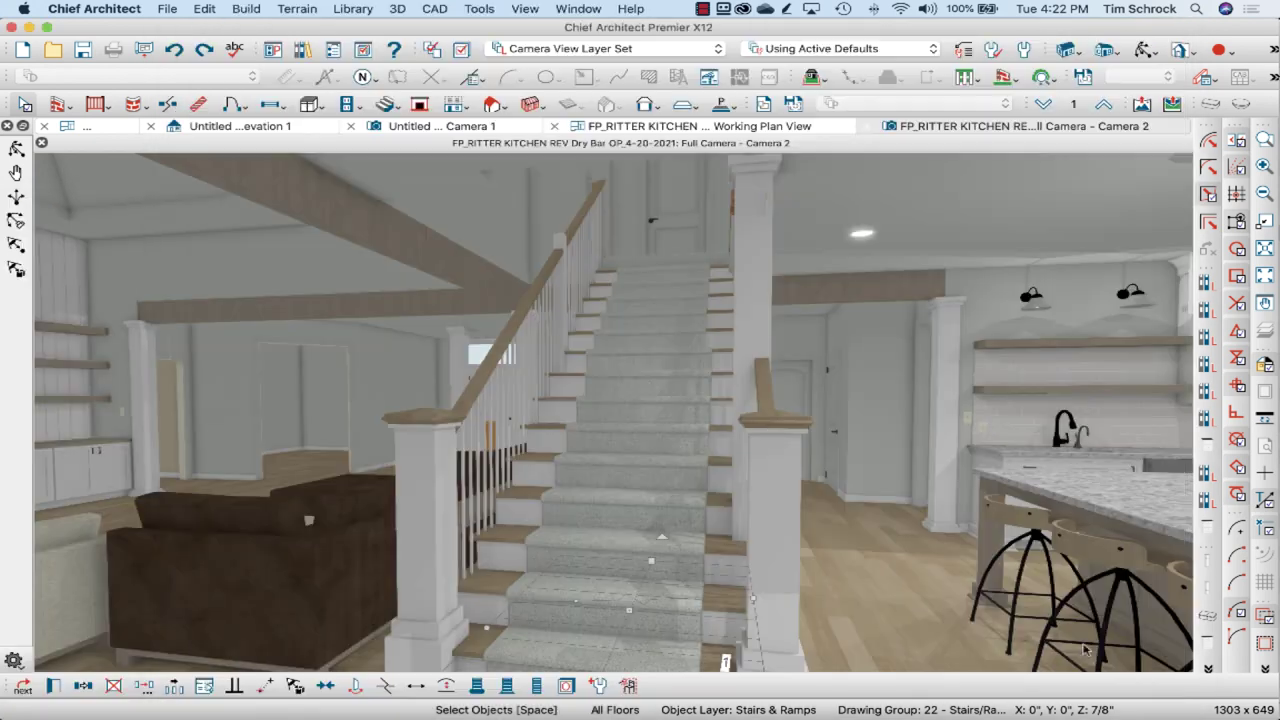